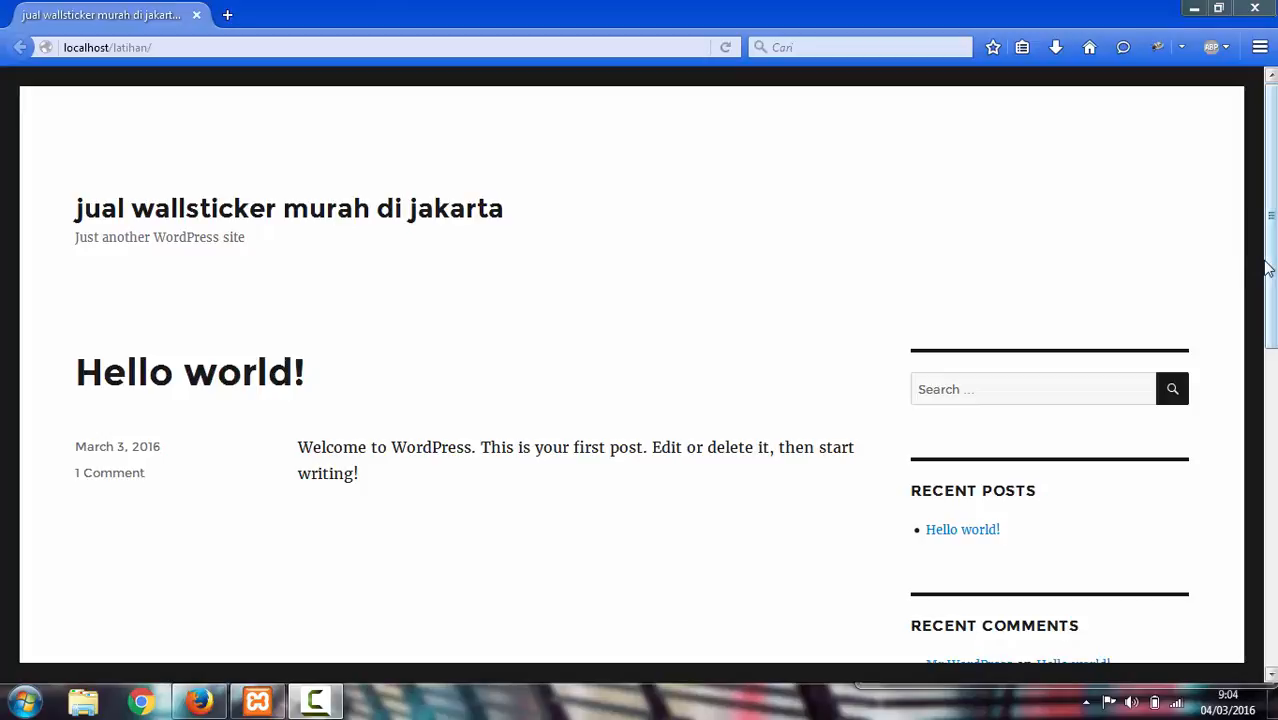
Scroll the 'jual wallsticker murah di jakarta' site at localhost/latihan to the footer widgets and back up
mouse_move(1270, 290)
left_mouse_down()
mouse_move(1270, 483)
mouse_move(1270, 273)
left_mouse_up()
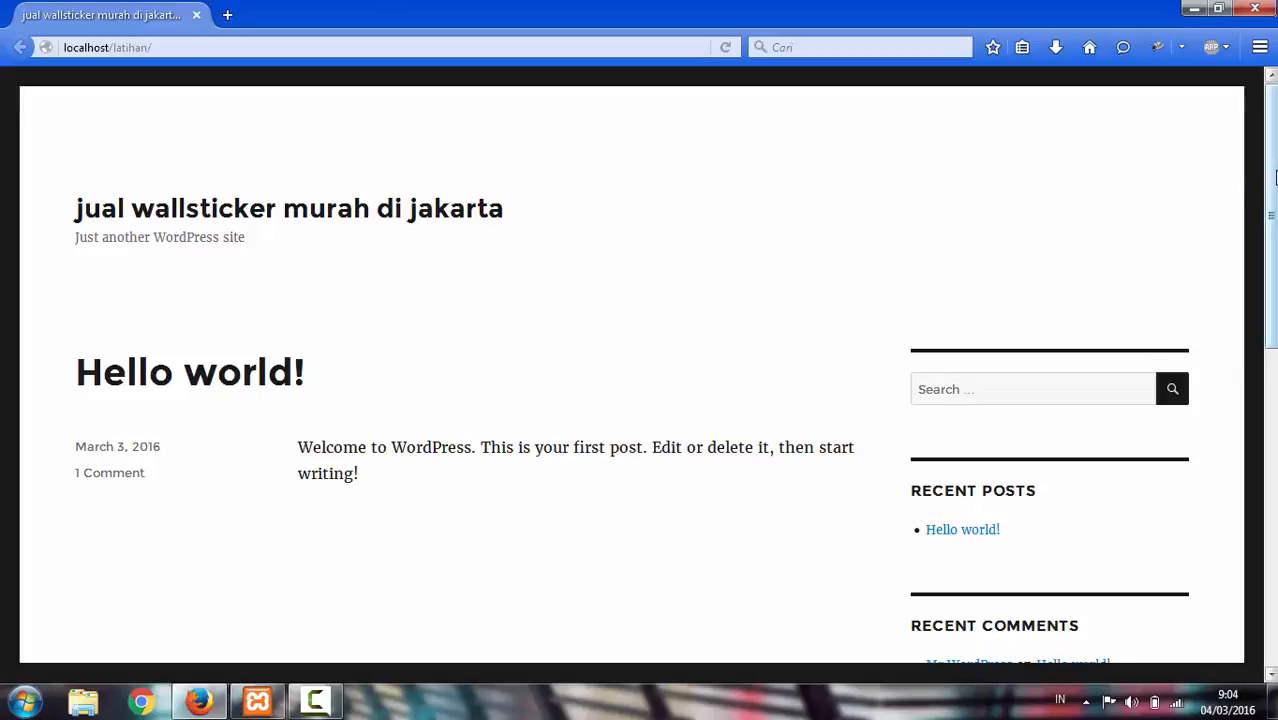
left_click_drag(1270, 180, 1271, 222)
scroll(400, 160, "up", 2)
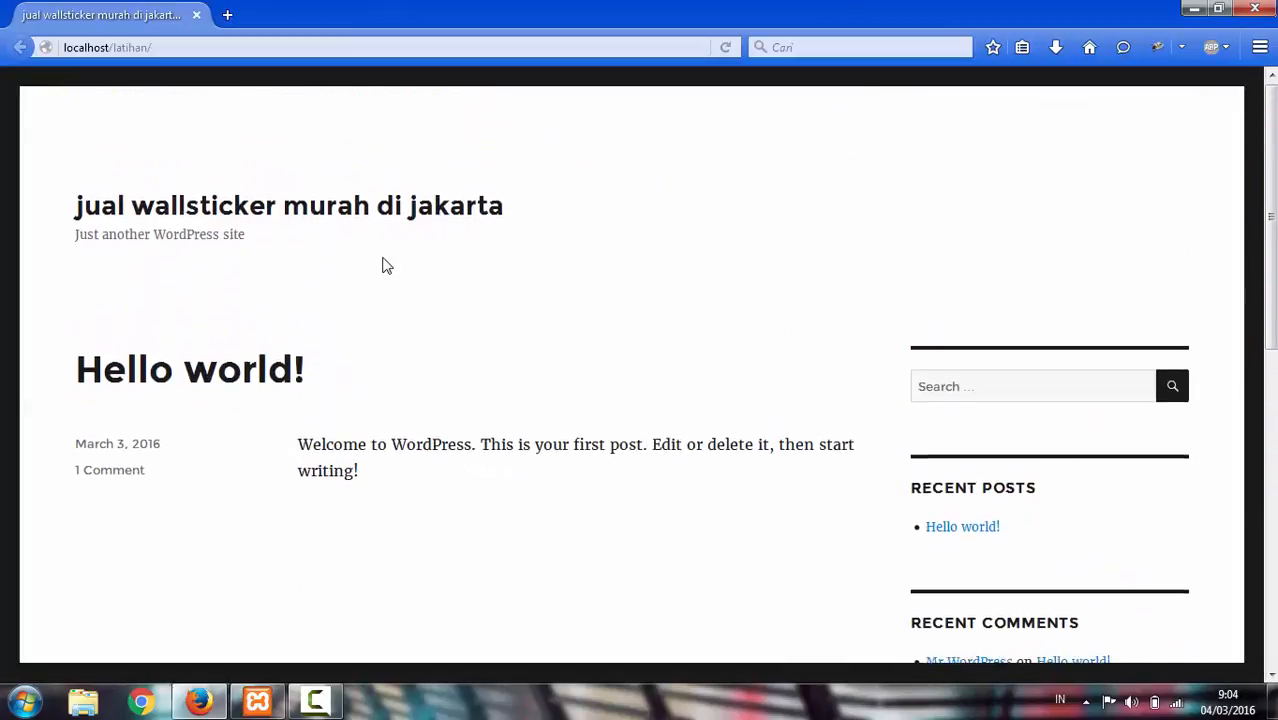
scroll(430, 250, "down", 6)
scroll(633, 222, "up", 6)
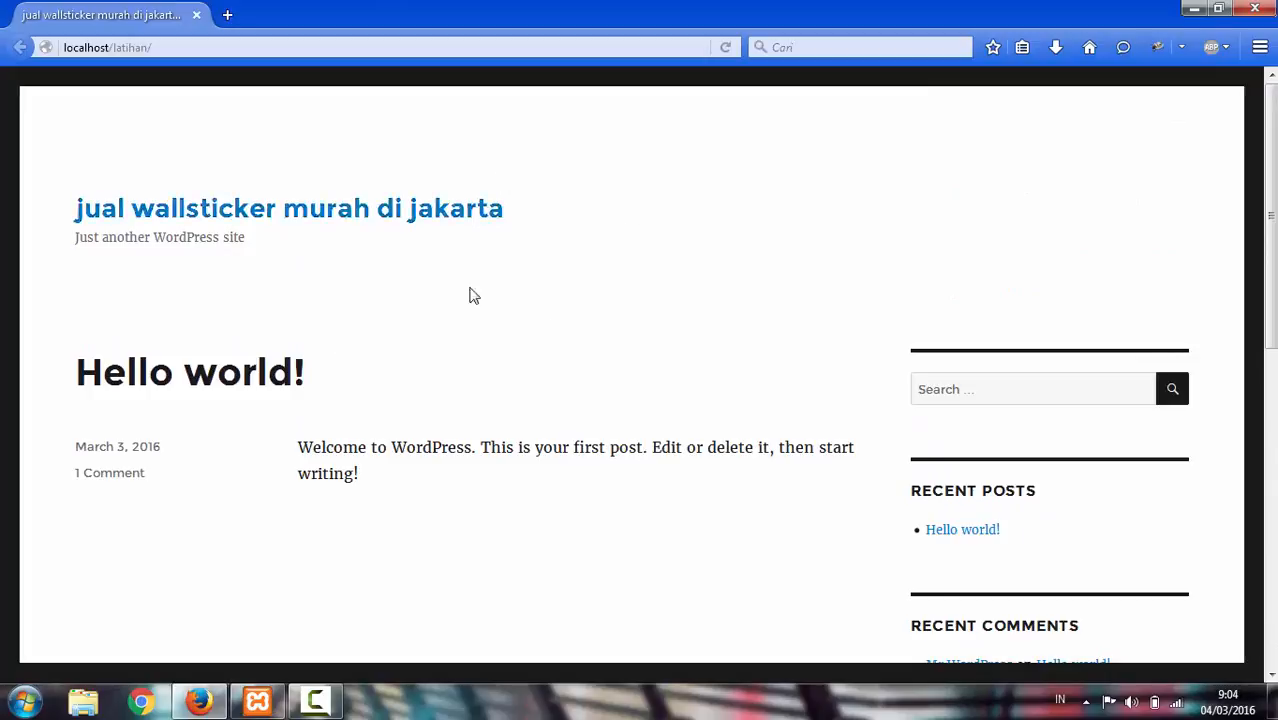
scroll(471, 294, "down", 2)
left_click_drag(1270, 282, 1270, 170)
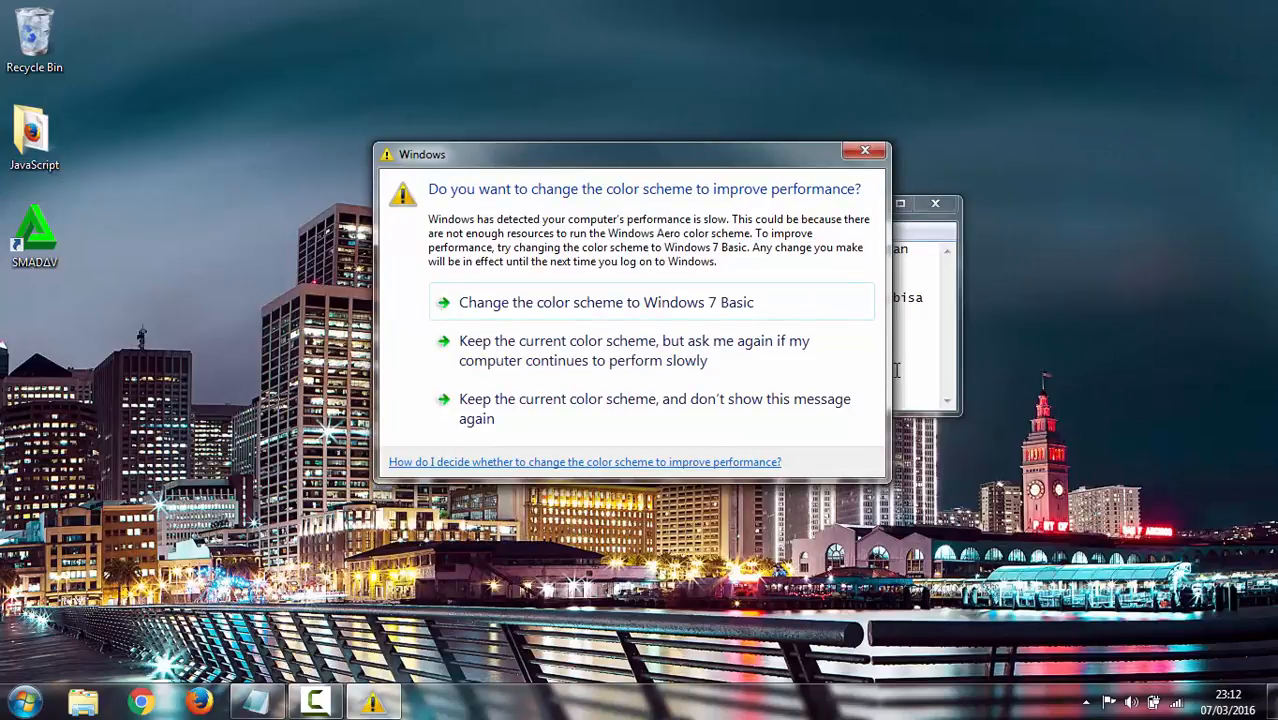
Dismiss the Windows colour-scheme performance warning so the gw.txt notes are visible
left_click(865, 153)
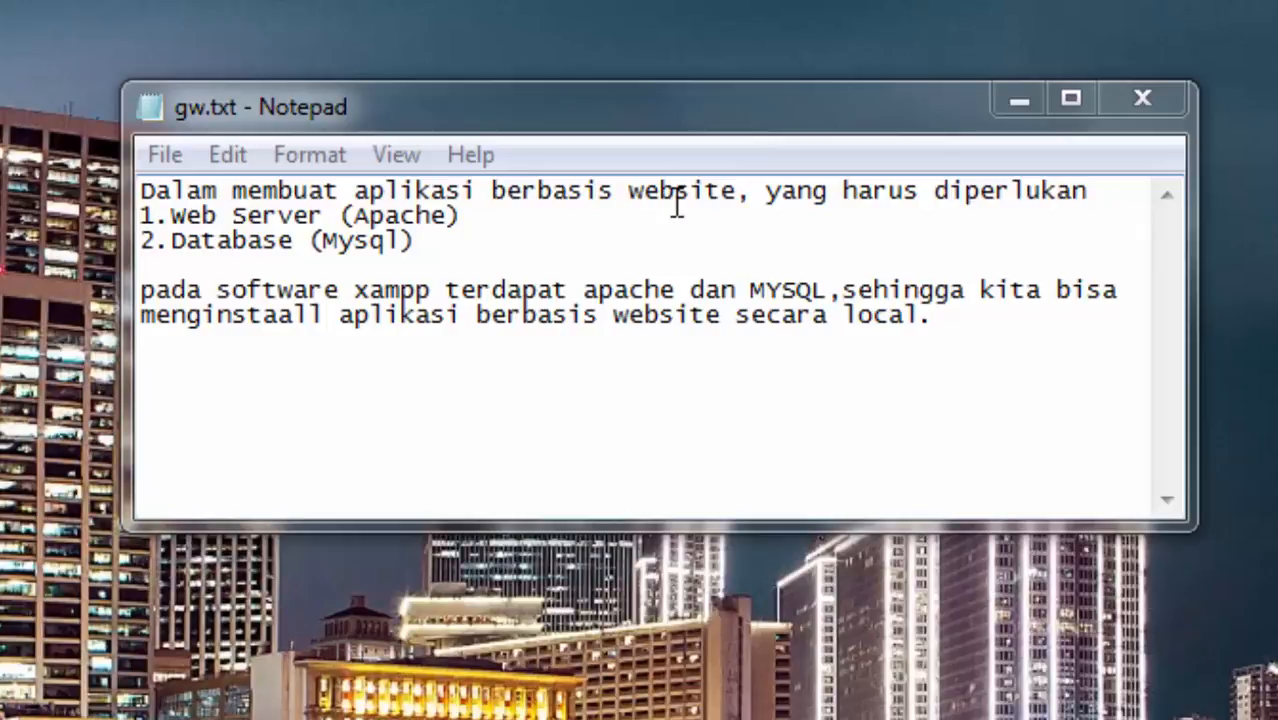
left_click_drag(462, 216, 166, 215)
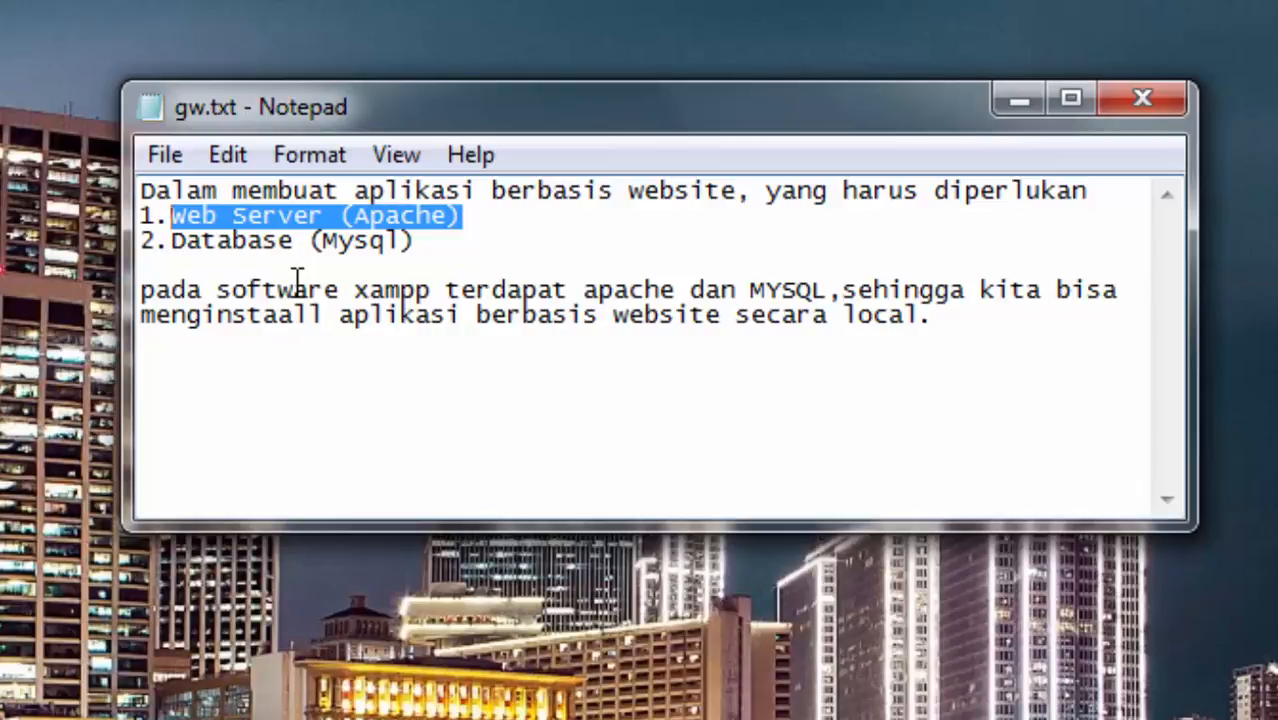
left_click(445, 240)
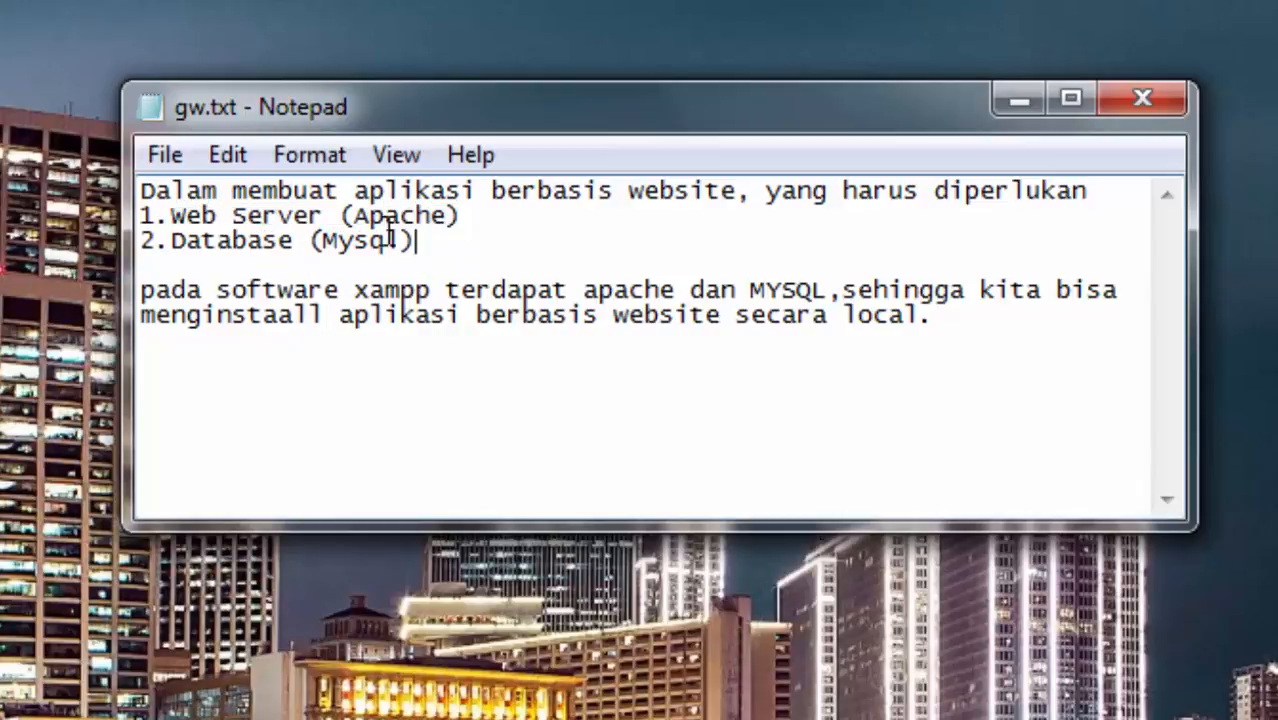
left_click_drag(416, 241, 248, 240)
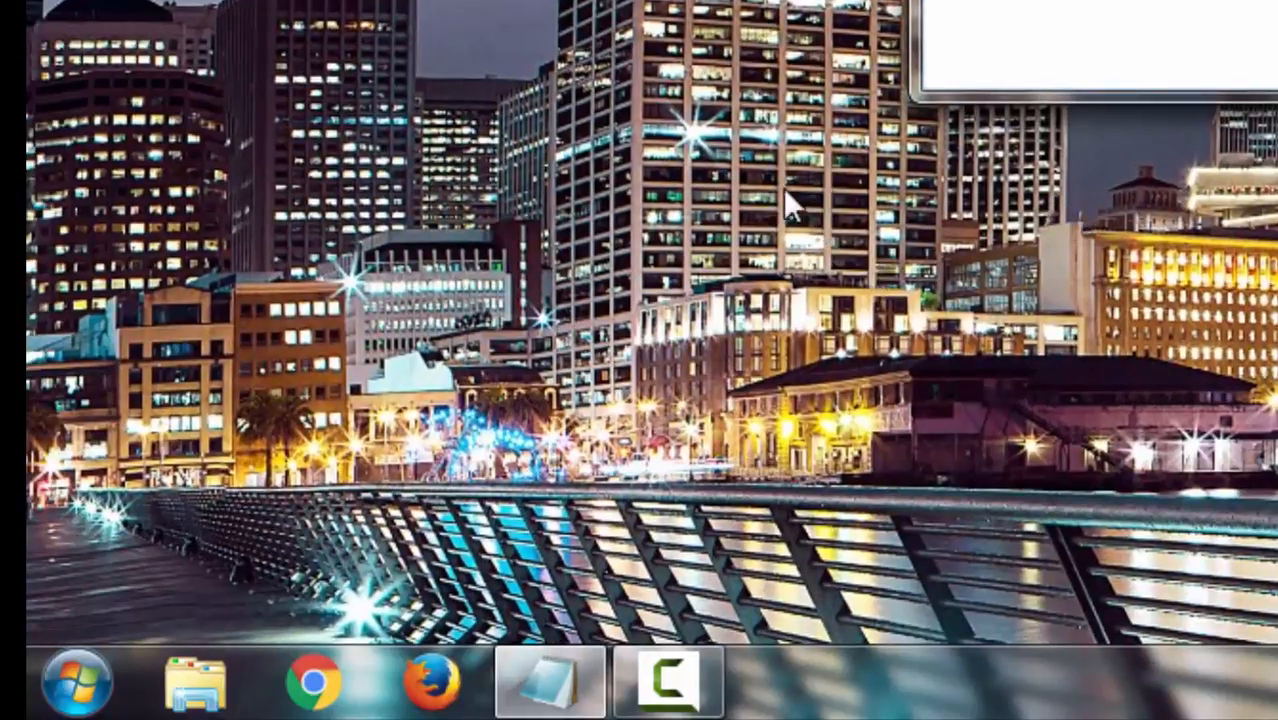
Launch Firefox and search for xampp
left_click(458, 686)
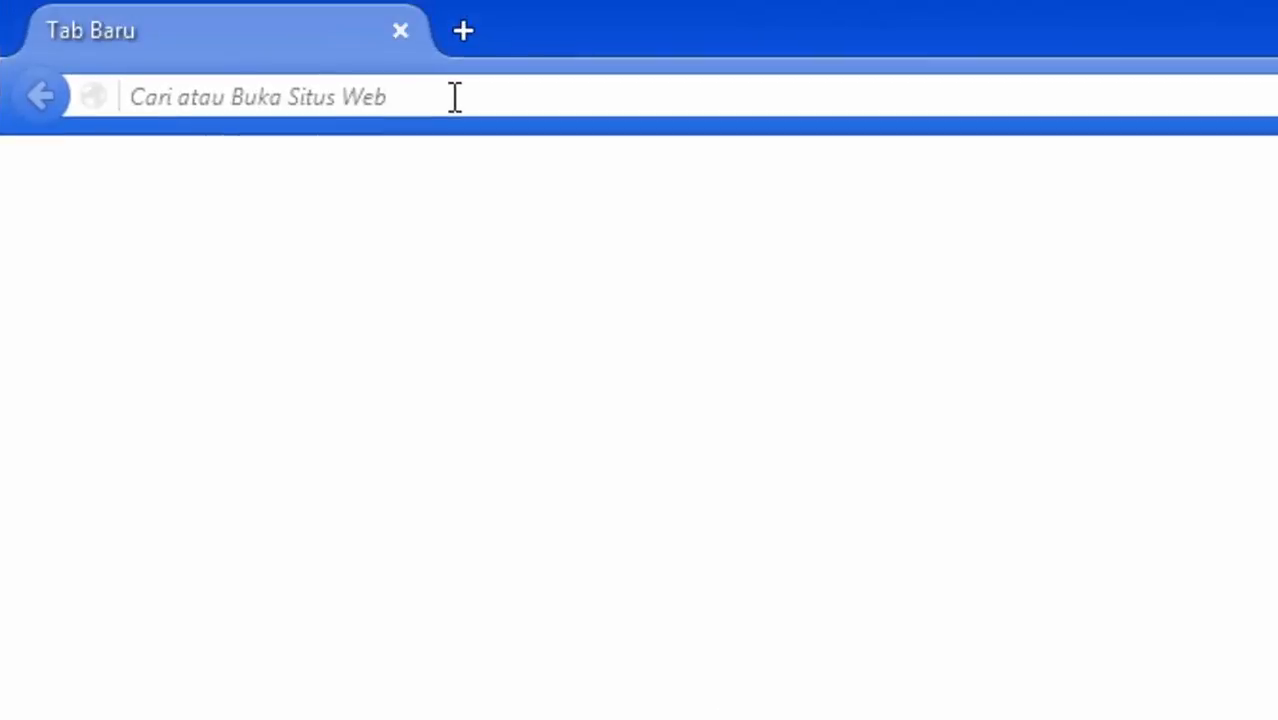
type("x")
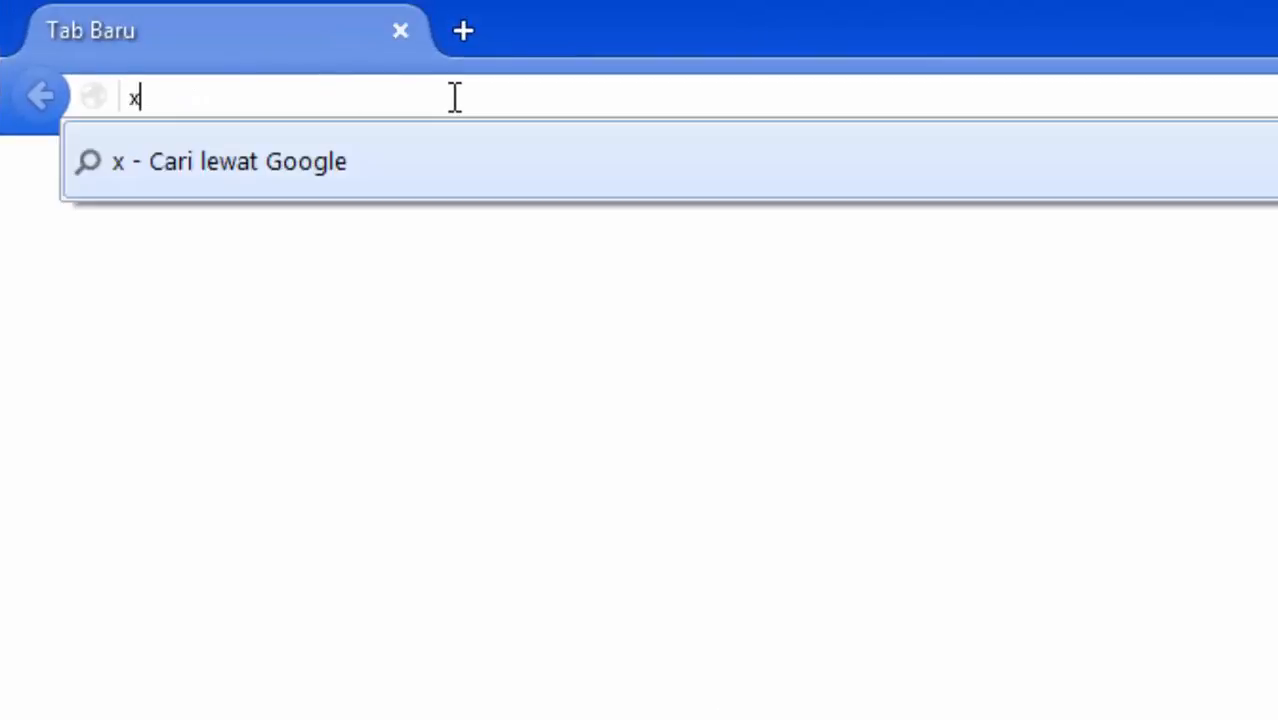
type("ampp")
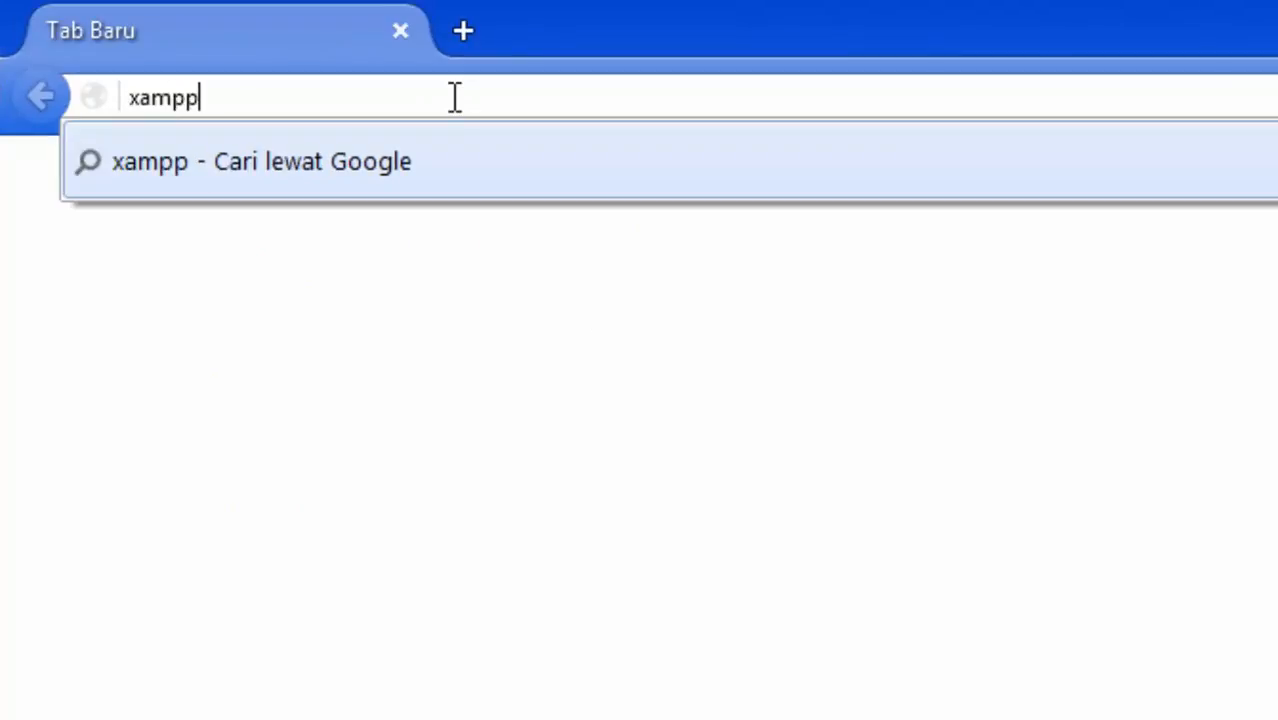
key("Return")
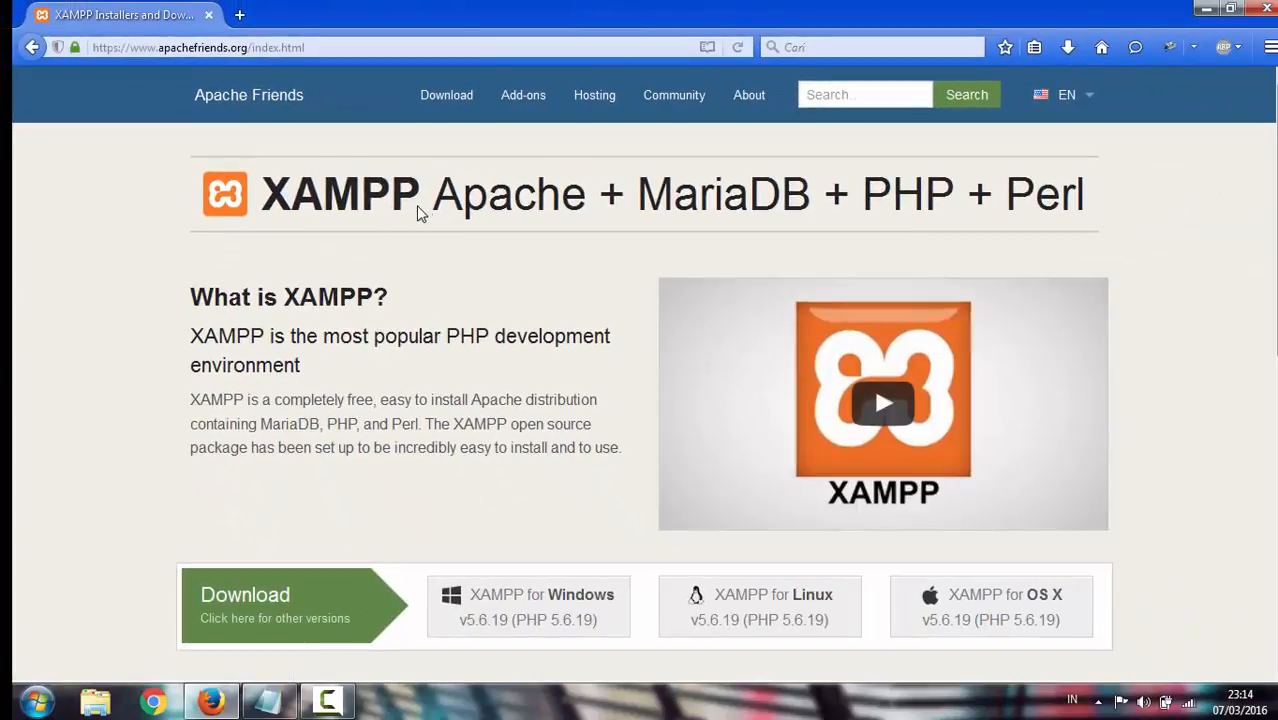
Scroll apachefriends.org to the XAMPP 5.6.19 download buttons for Windows, Linux and OS X
scroll(595, 200, "down", 2)
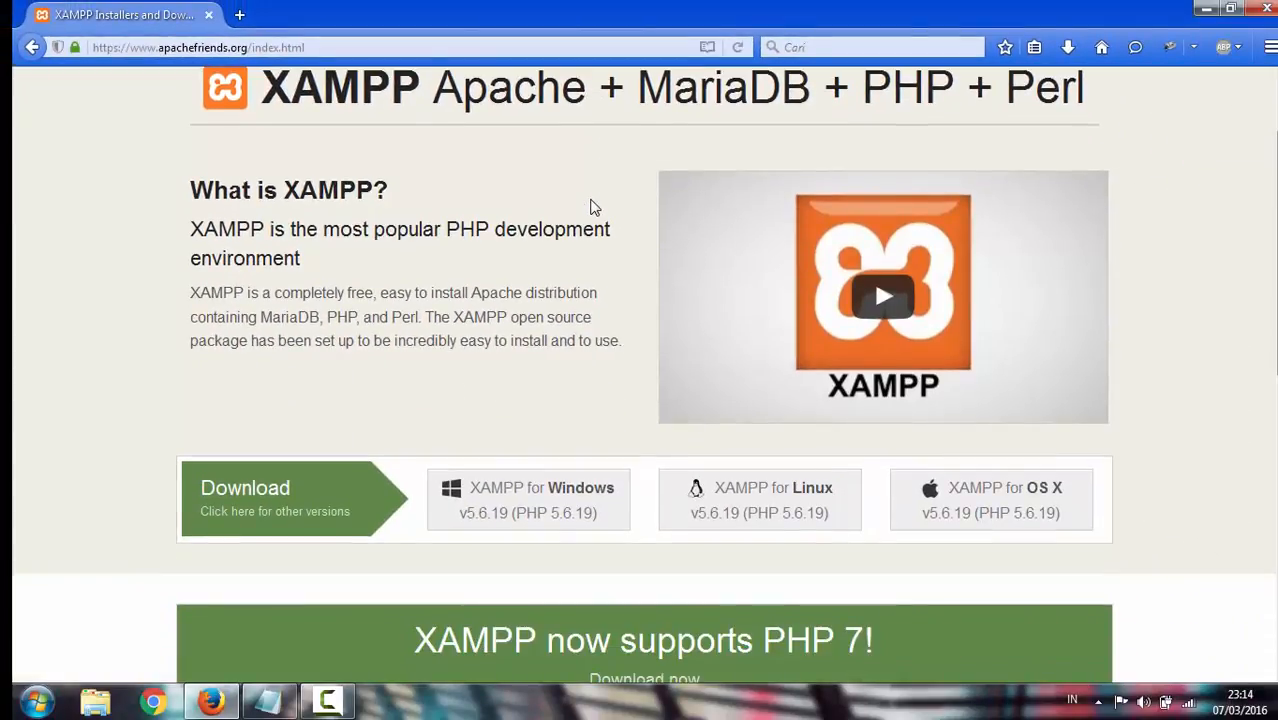
scroll(575, 213, "up", 2)
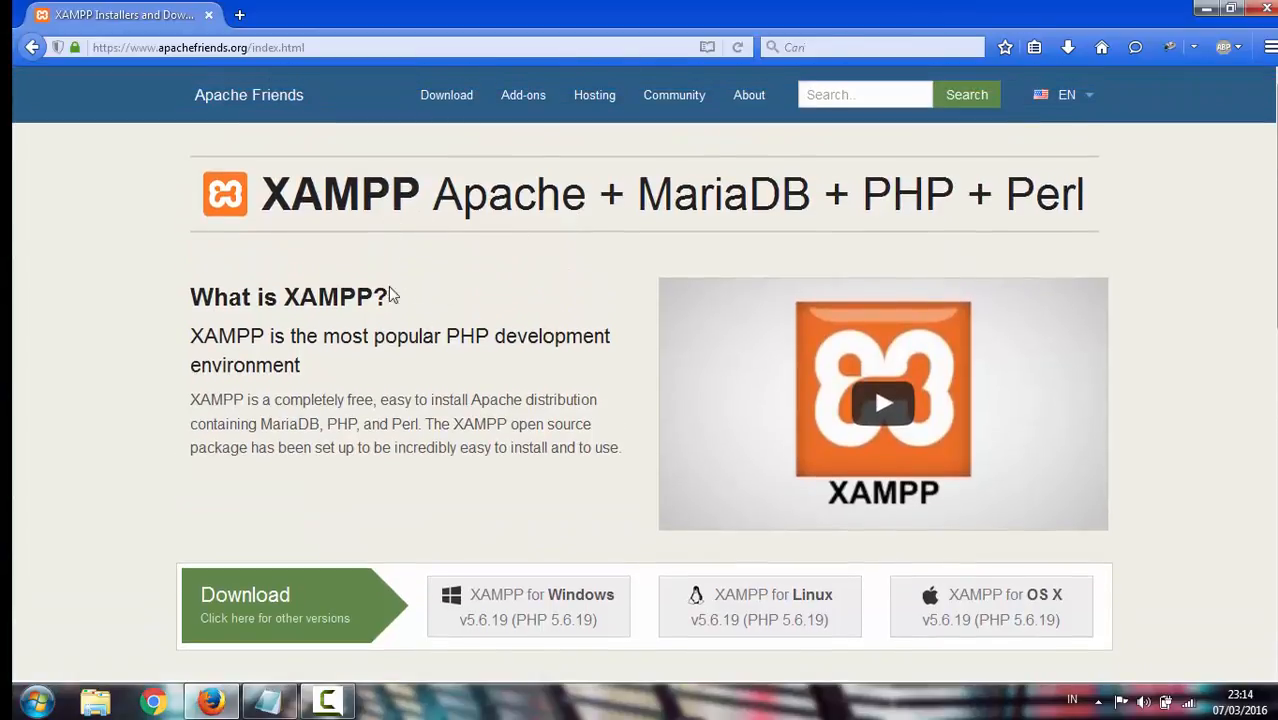
scroll(468, 268, "down", 4)
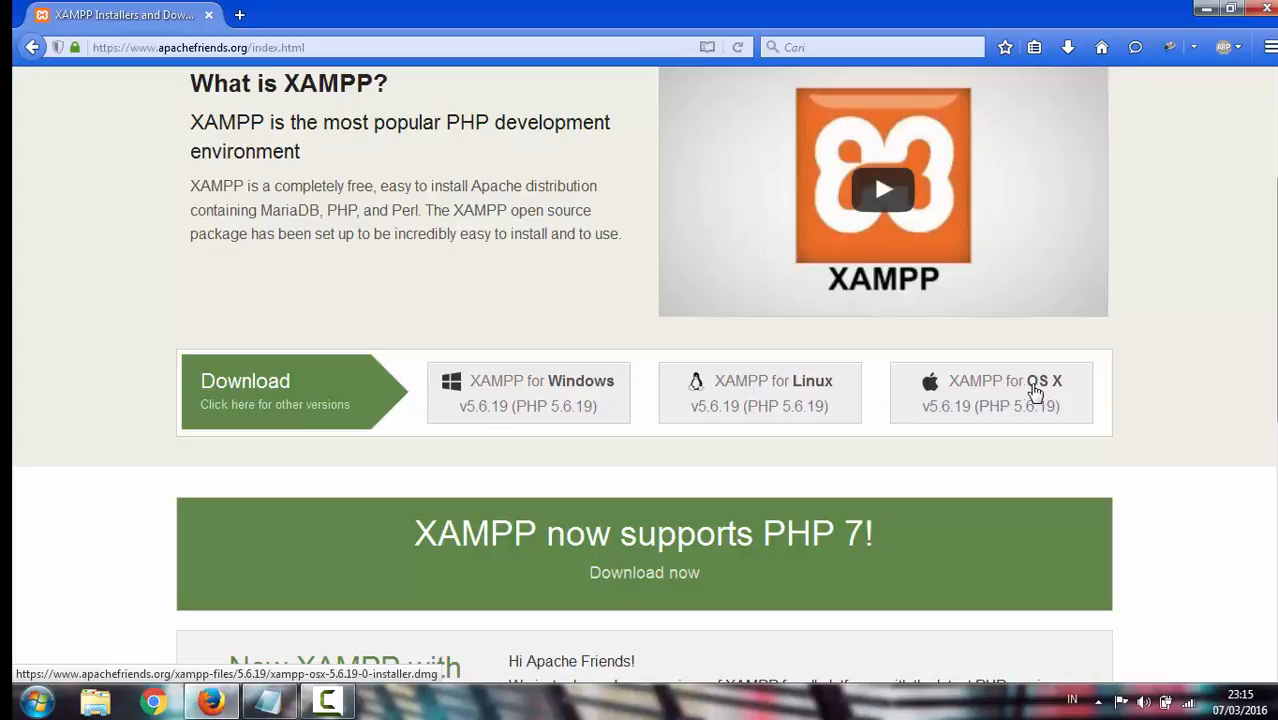
scroll(915, 400, "down", 2)
scroll(909, 391, "up", 2)
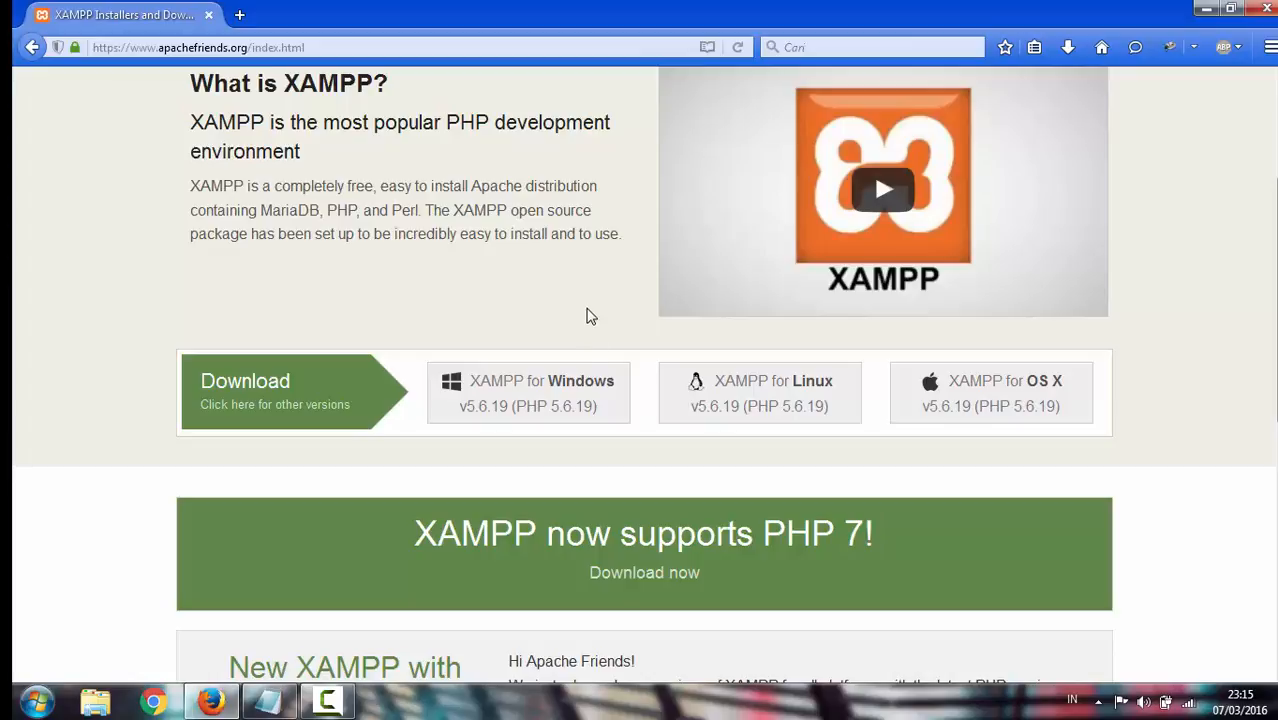
left_click(557, 389)
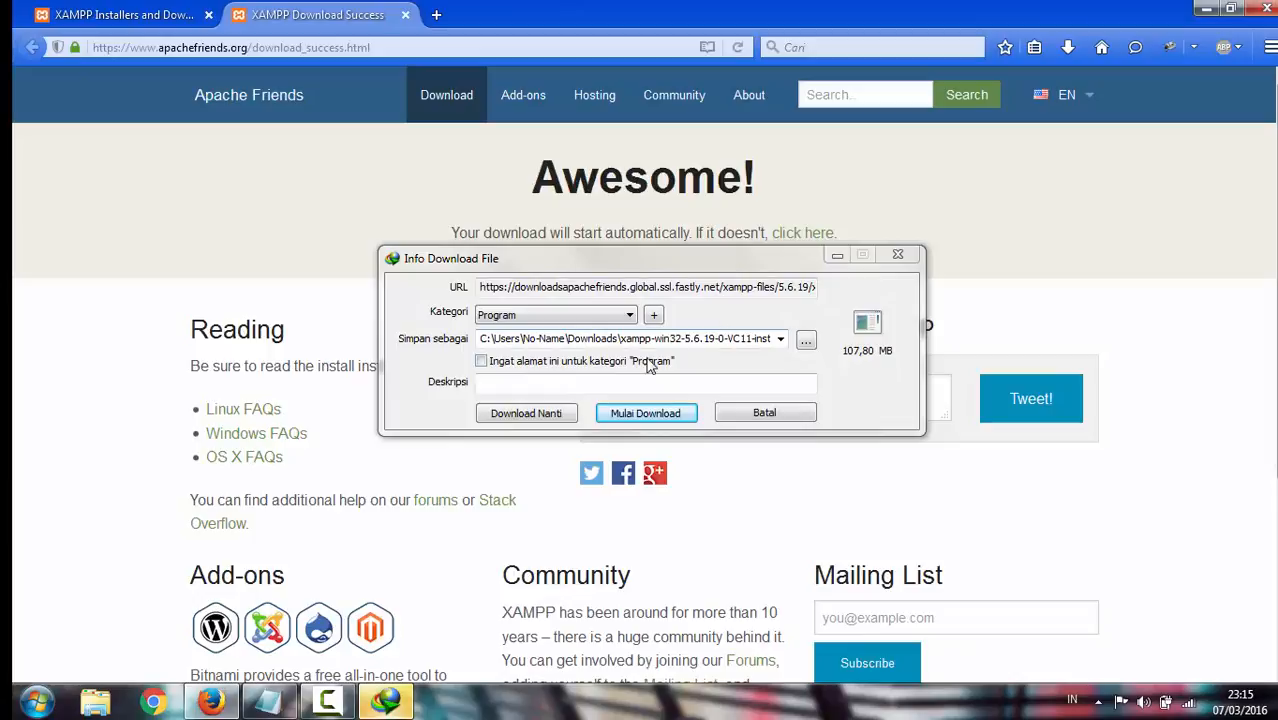
left_click_drag(716, 256, 712, 302)
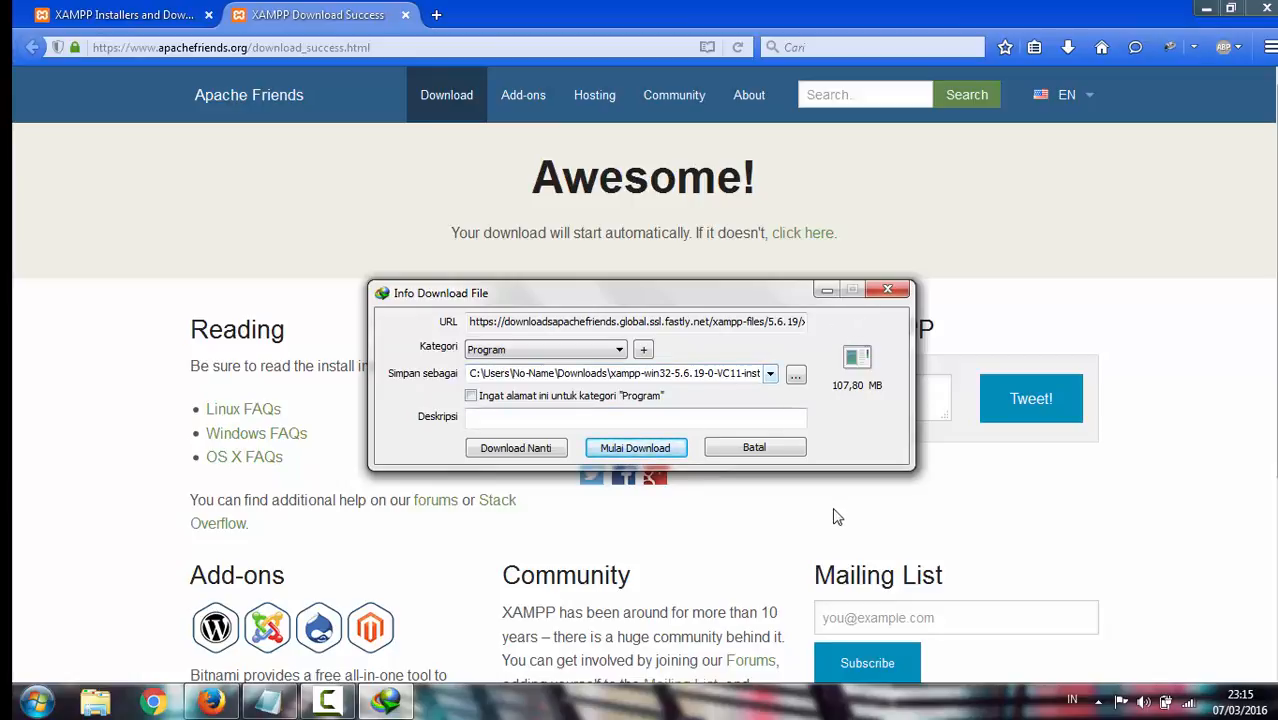
left_click(888, 292)
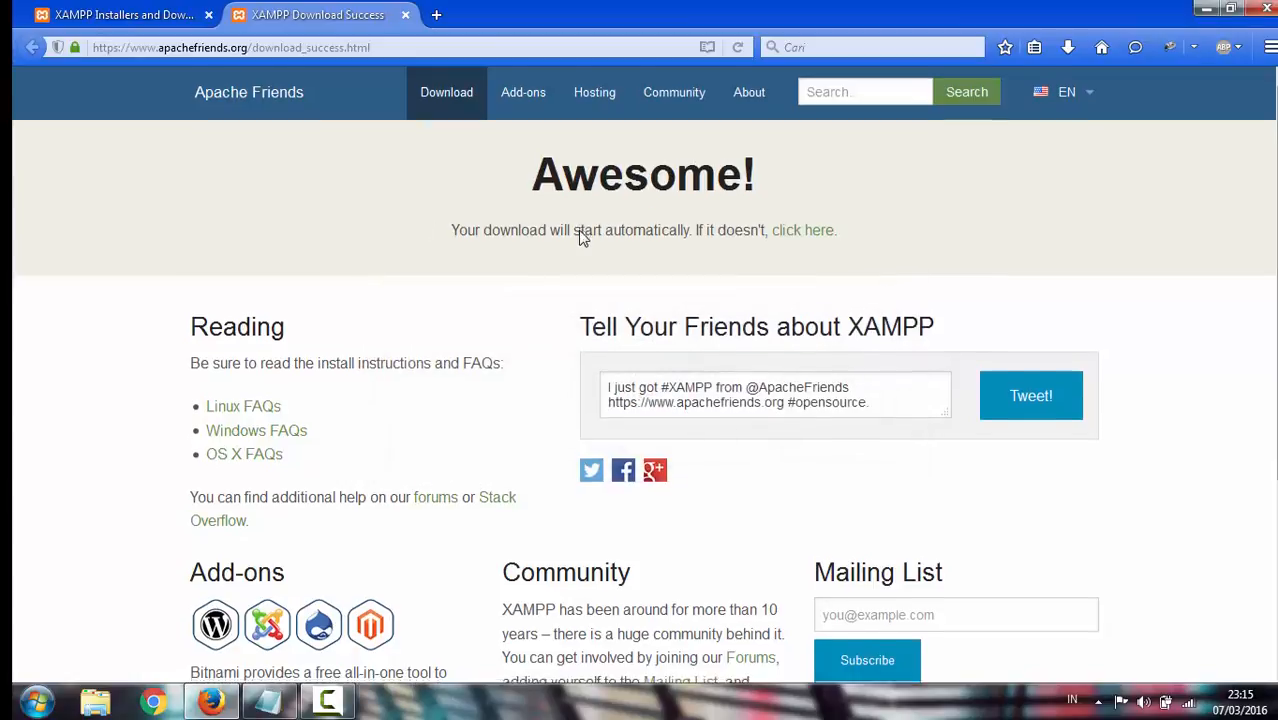
scroll(584, 238, "down", 4)
scroll(584, 238, "up", 4)
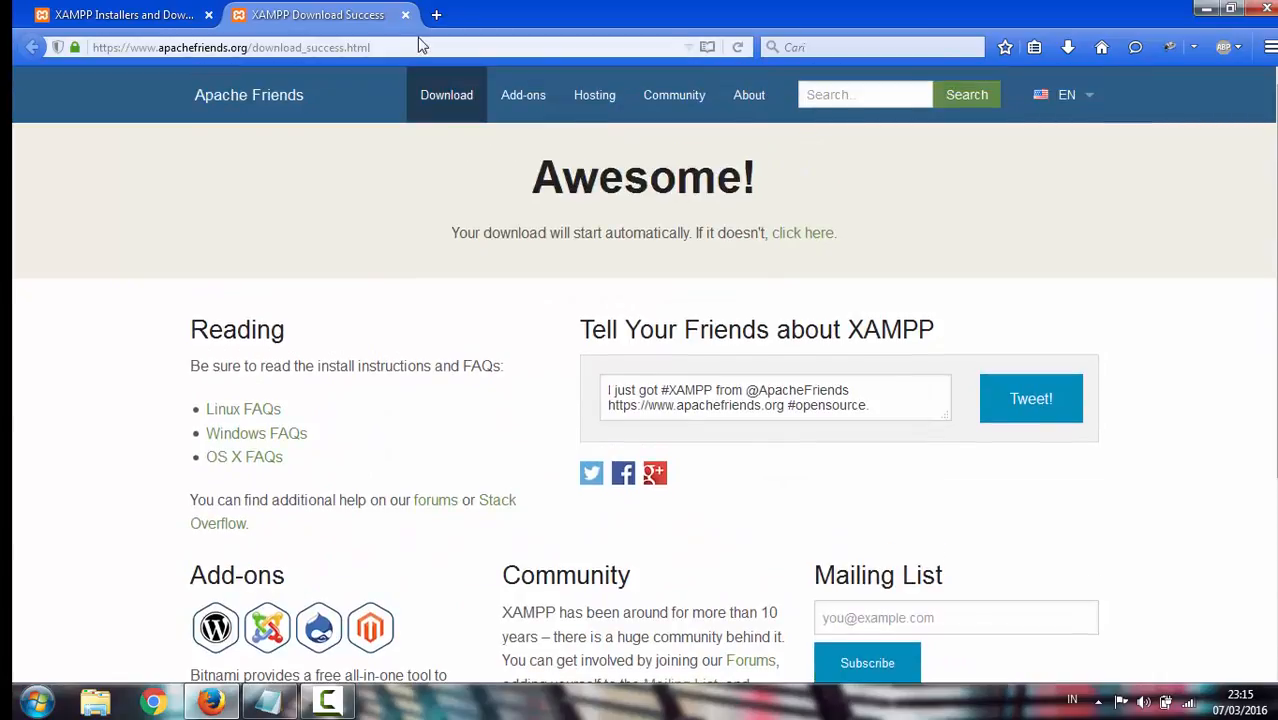
left_click(405, 15)
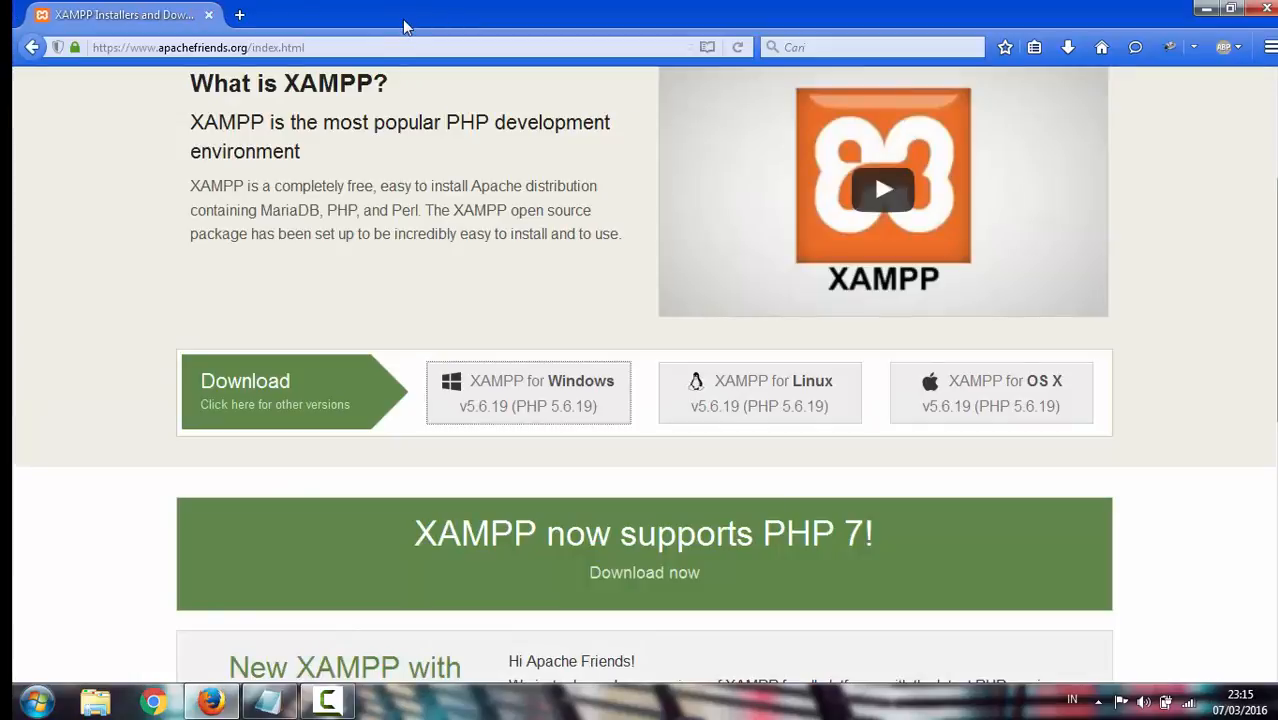
Load wordpress.org in a new tab
left_click(240, 15)
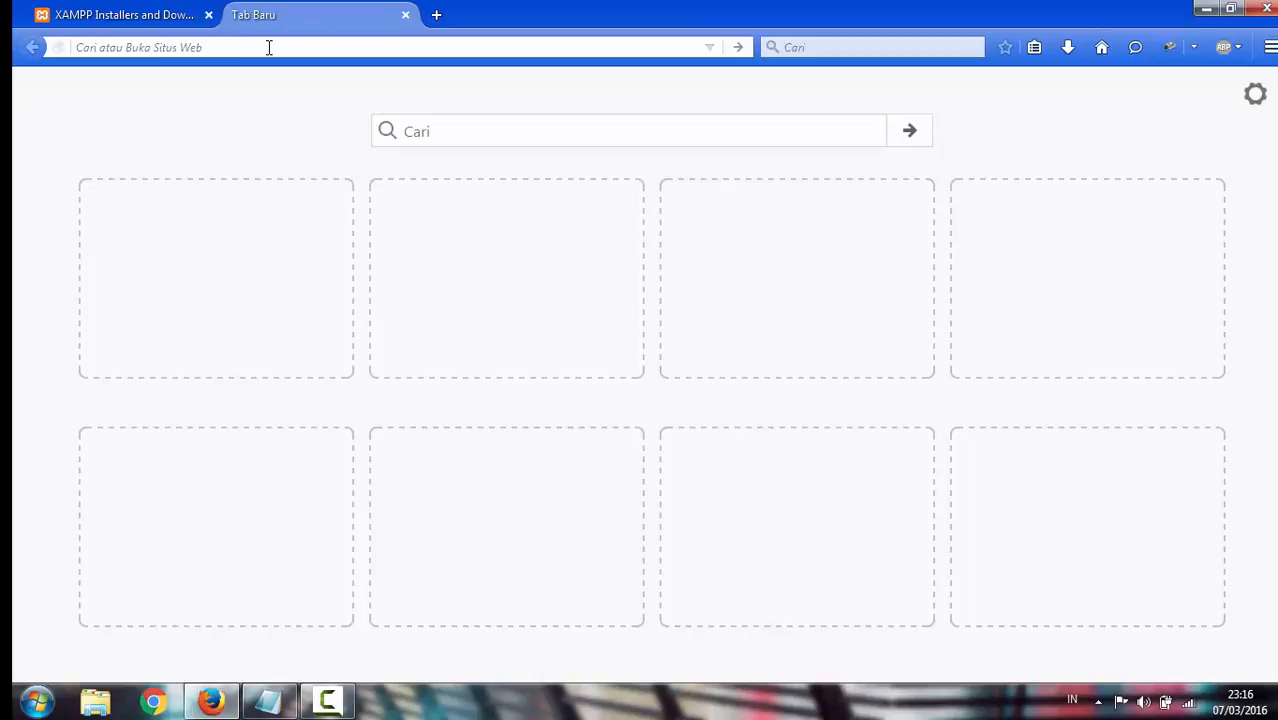
type("f")
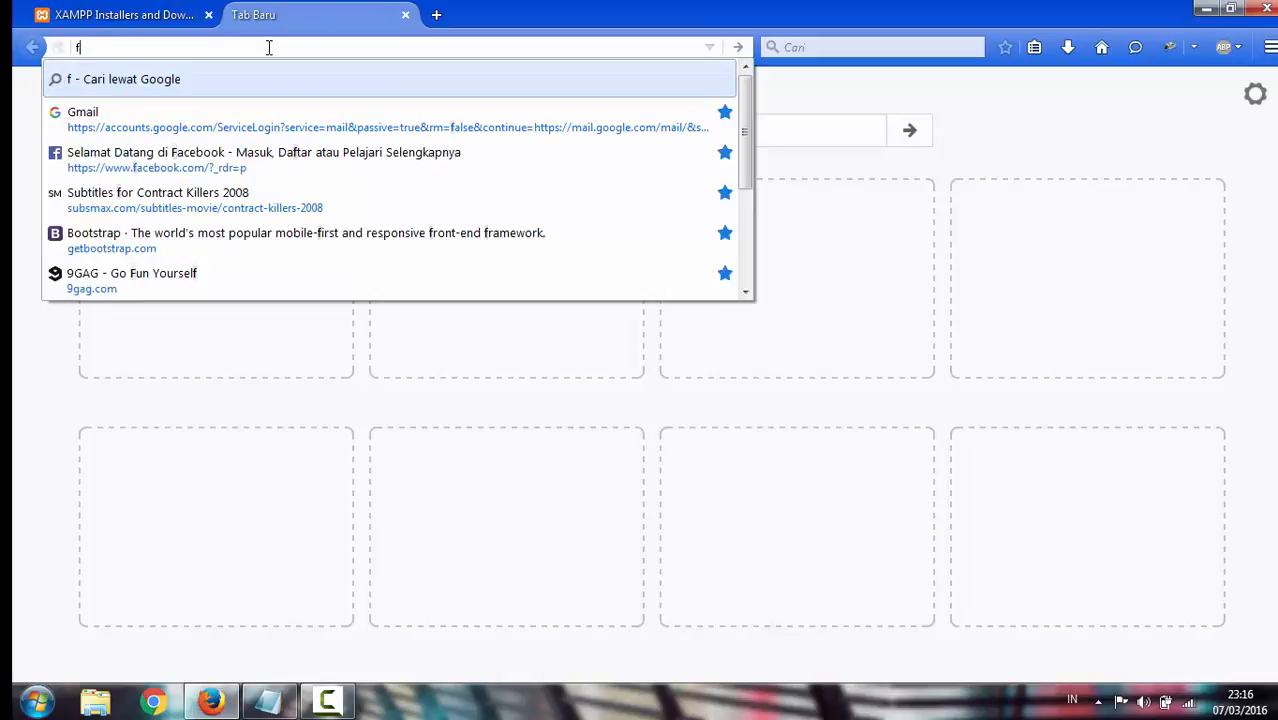
key("BackSpace")
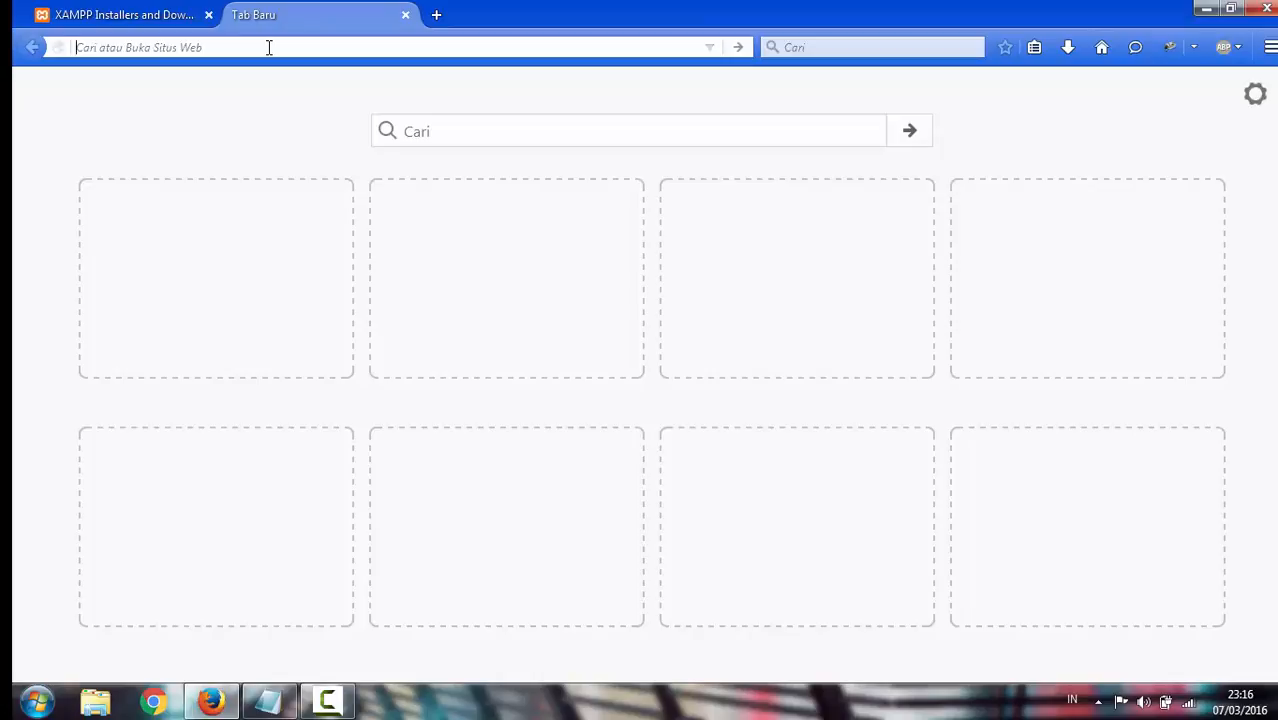
type("wordpre")
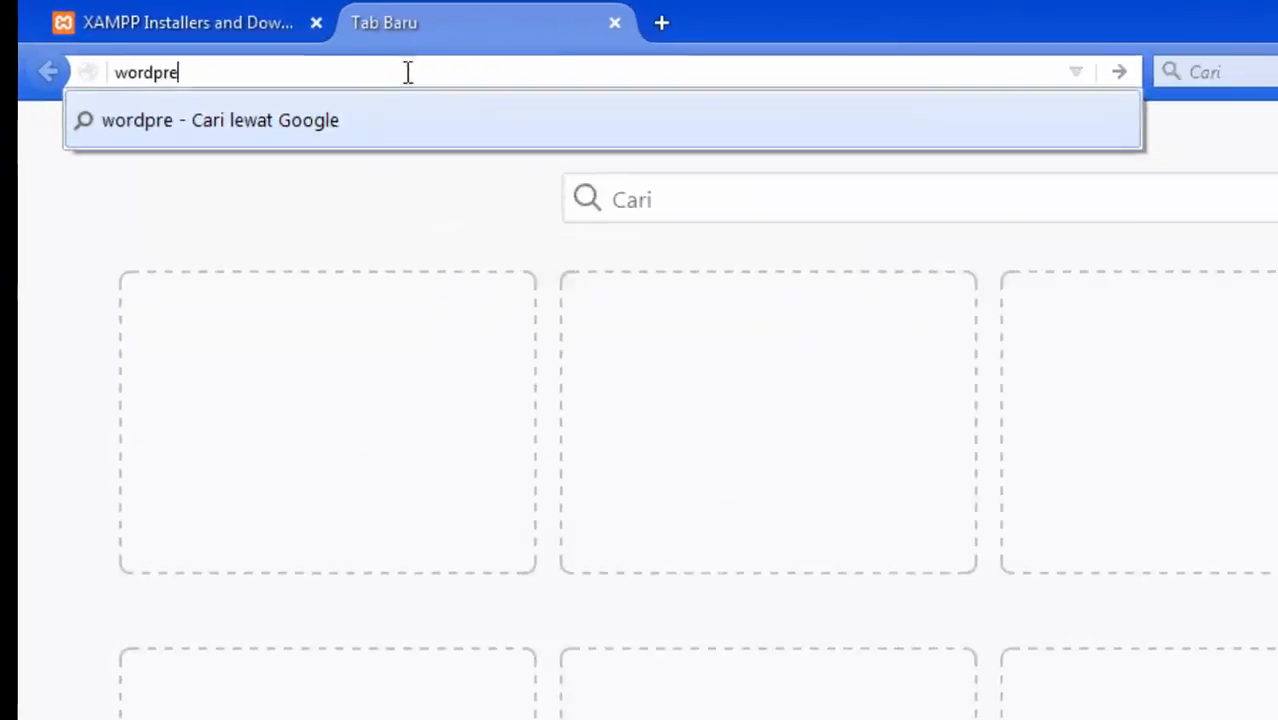
type("ss.")
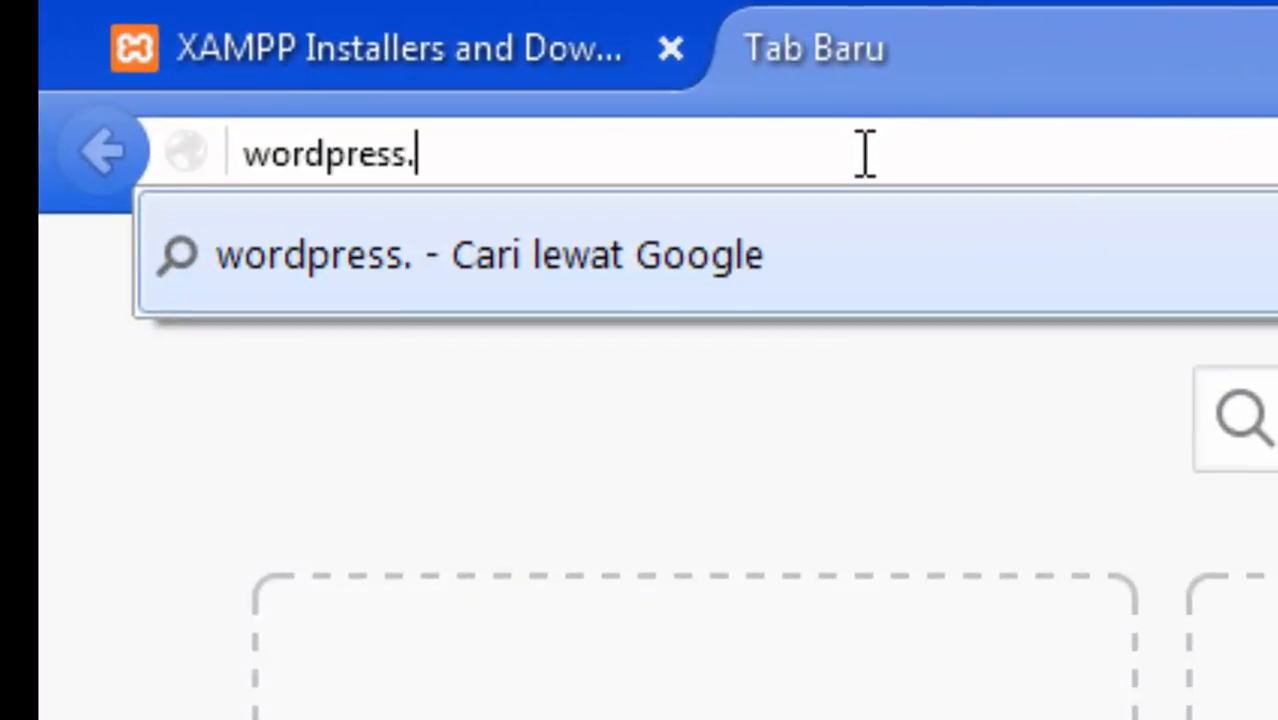
type("org")
key("Return")
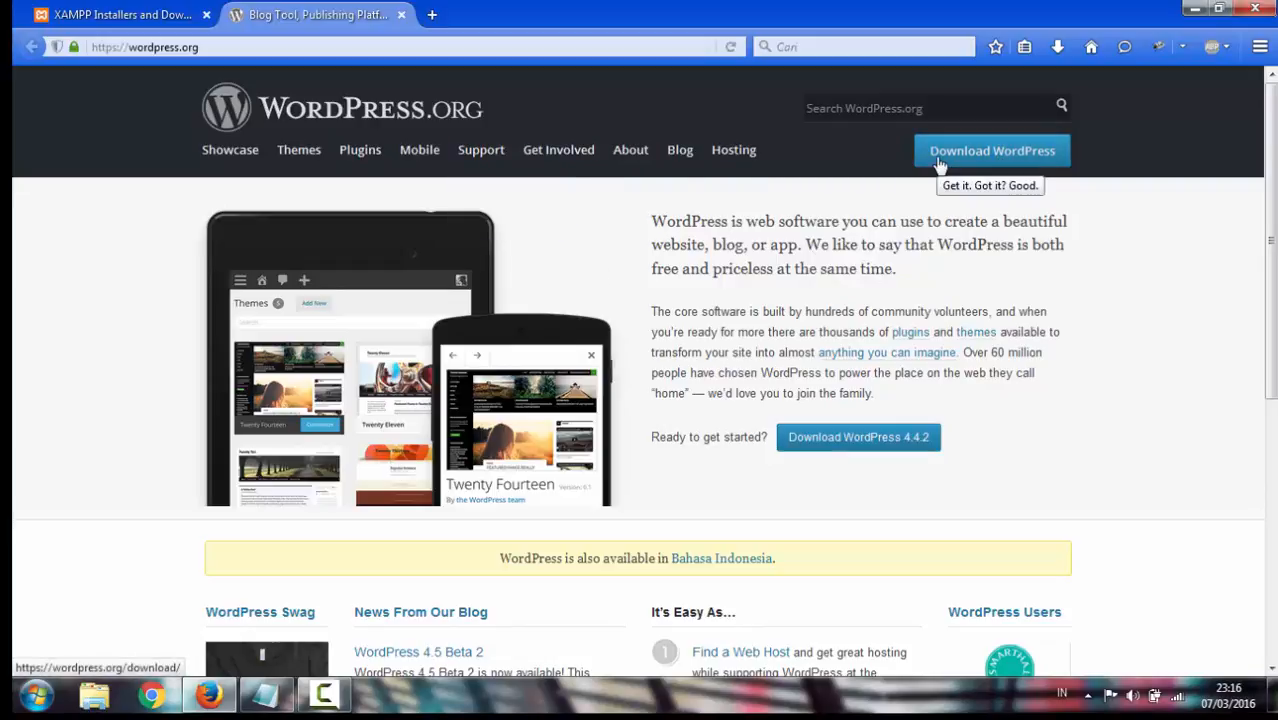
Download the WordPress 4.4.2 zip package and close the 'Download selesai' notice
left_click(1014, 152)
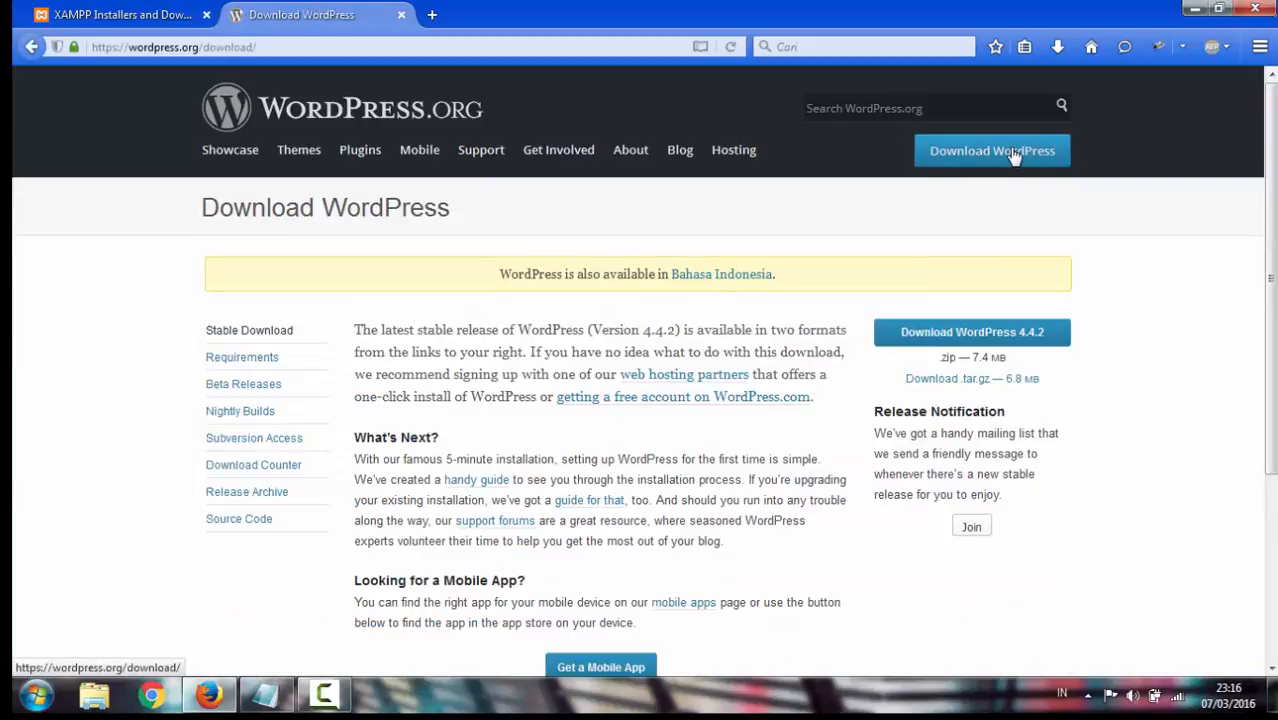
scroll(1084, 297, "down", 2)
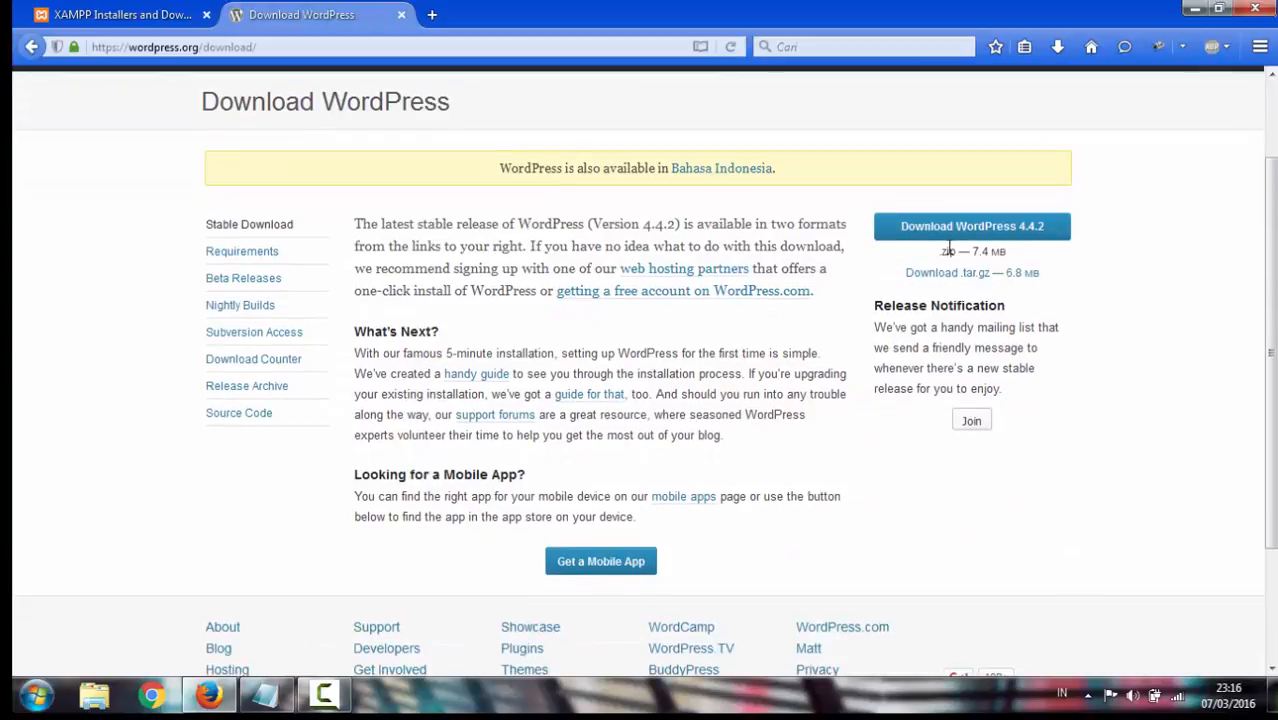
left_click(944, 236)
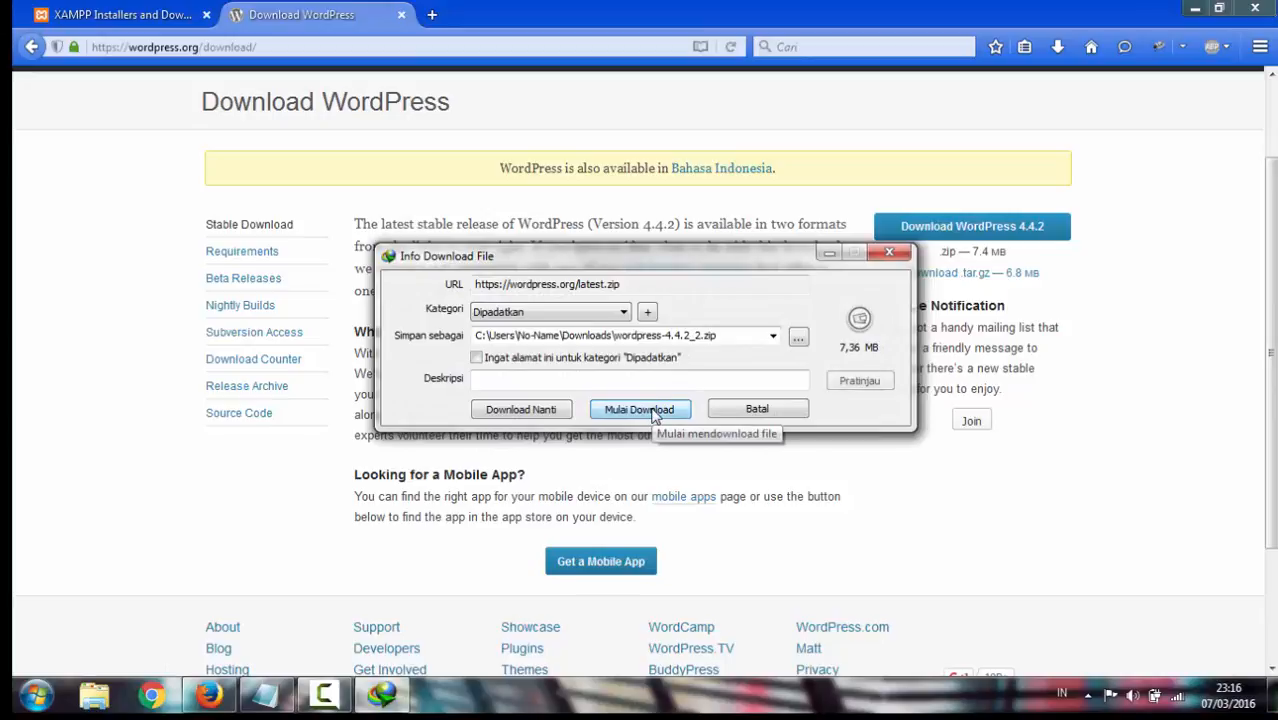
left_click(653, 411)
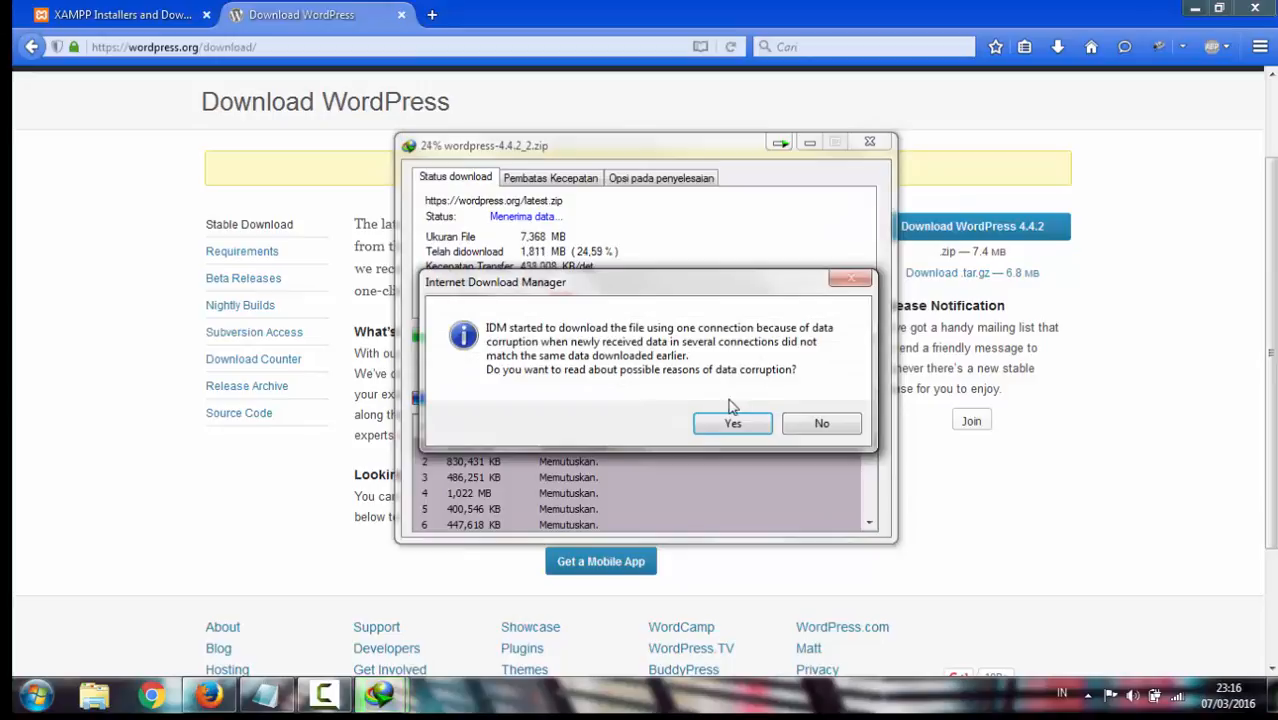
left_click(819, 424)
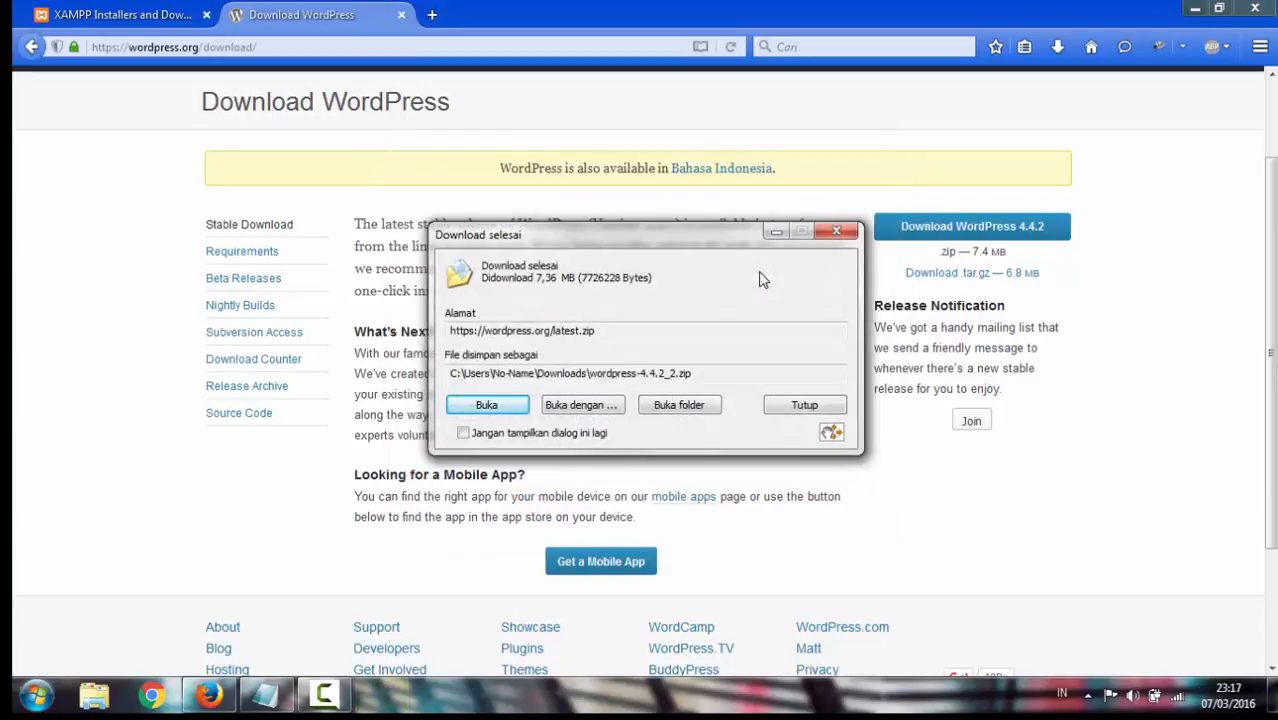
left_click(824, 237)
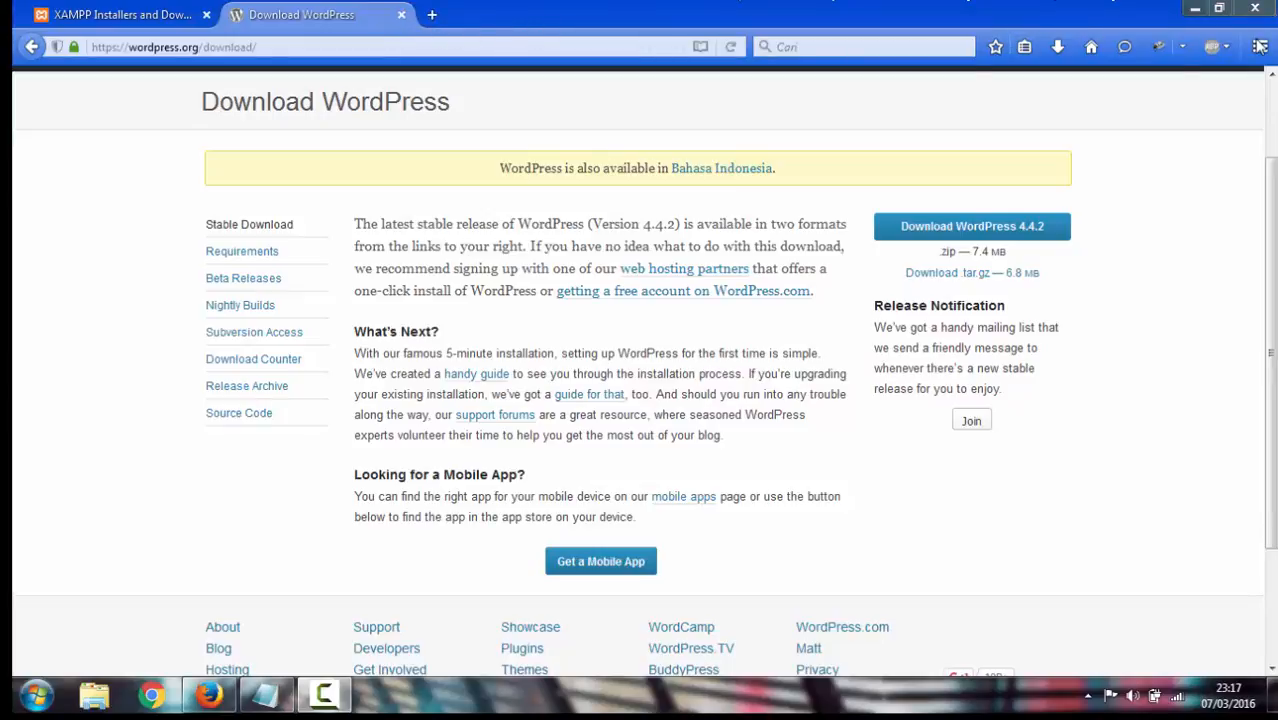
Close Firefox with all its tabs, minimise the gw.txt Notepad window, and bring up Windows Explorer
left_click(1252, 10)
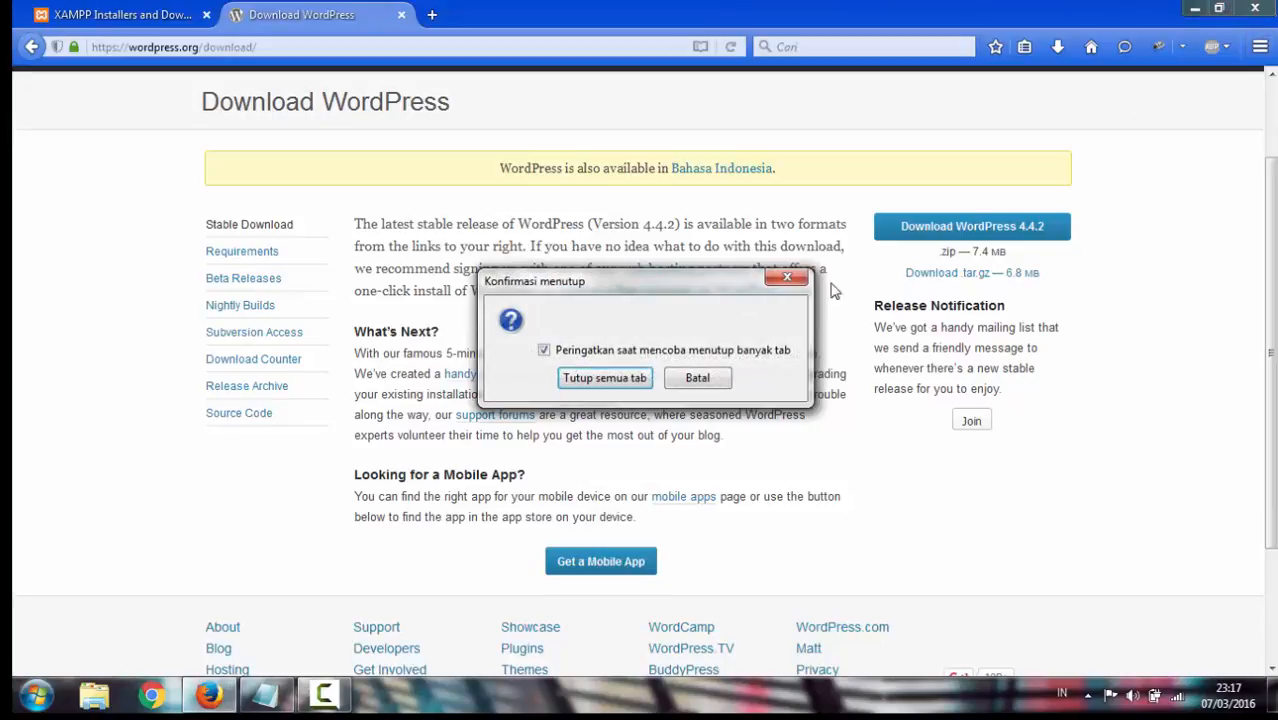
left_click(613, 381)
left_click(709, 311)
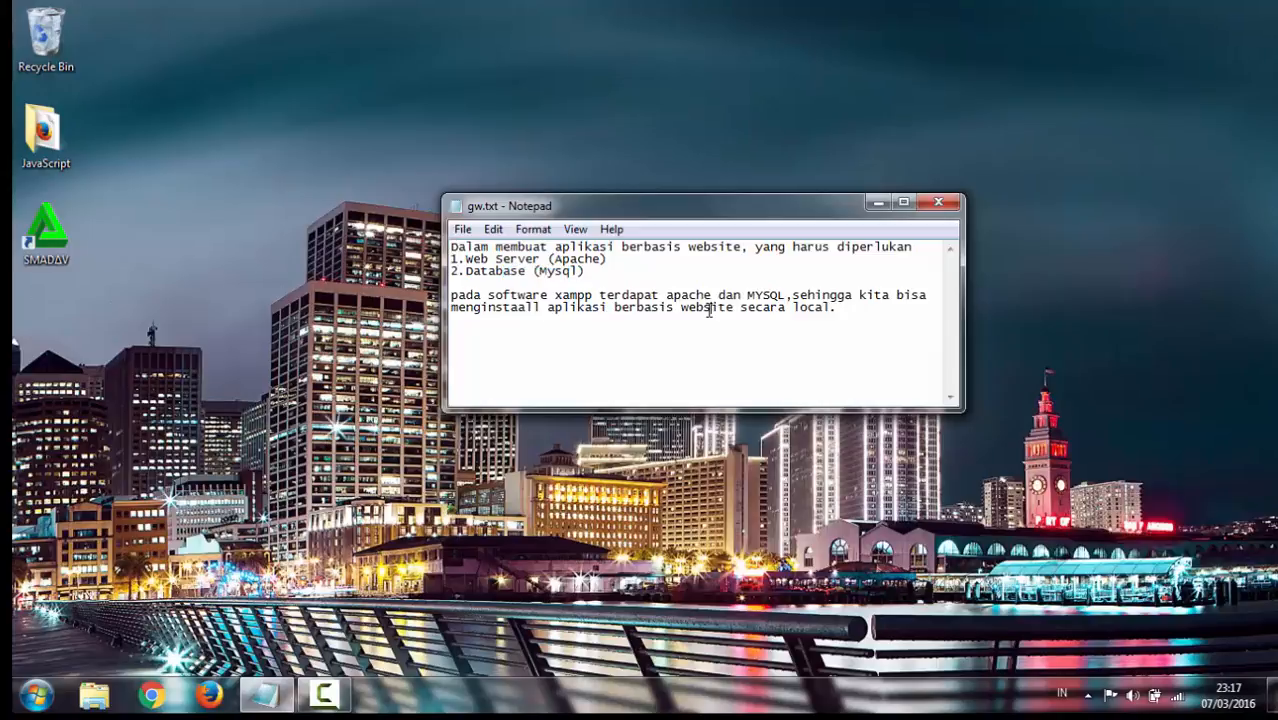
left_click(878, 203)
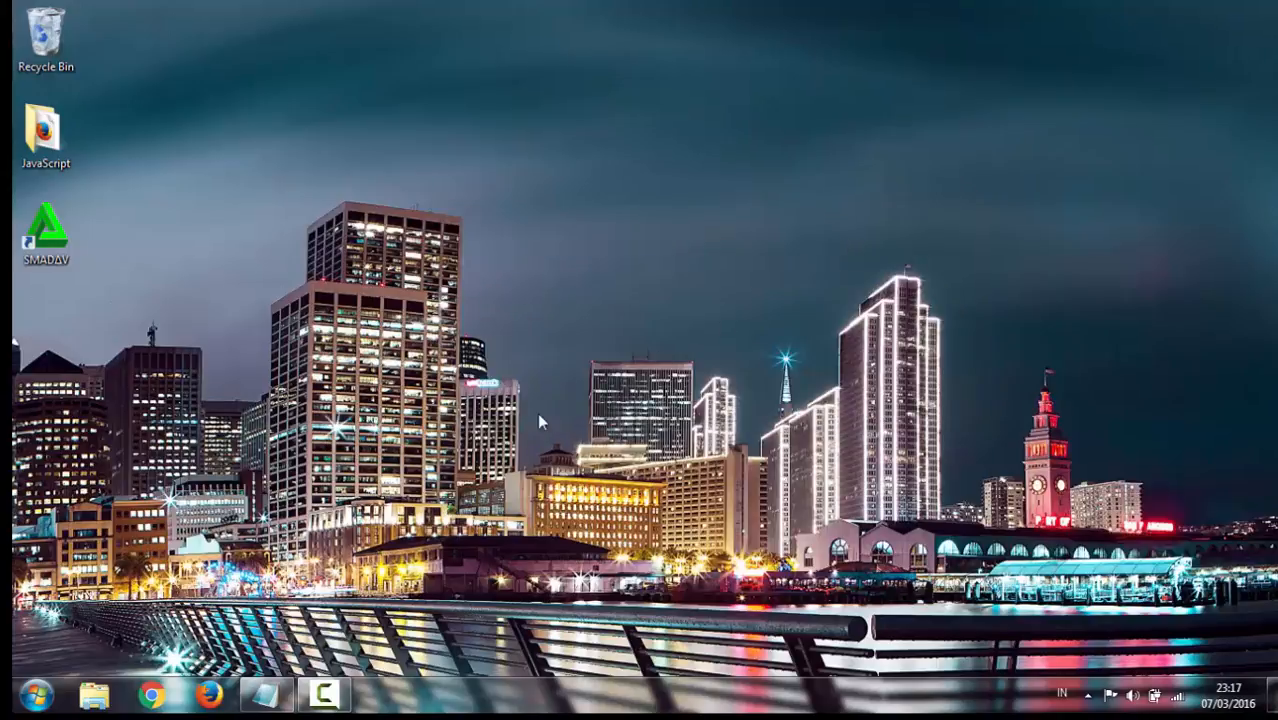
left_click(96, 700)
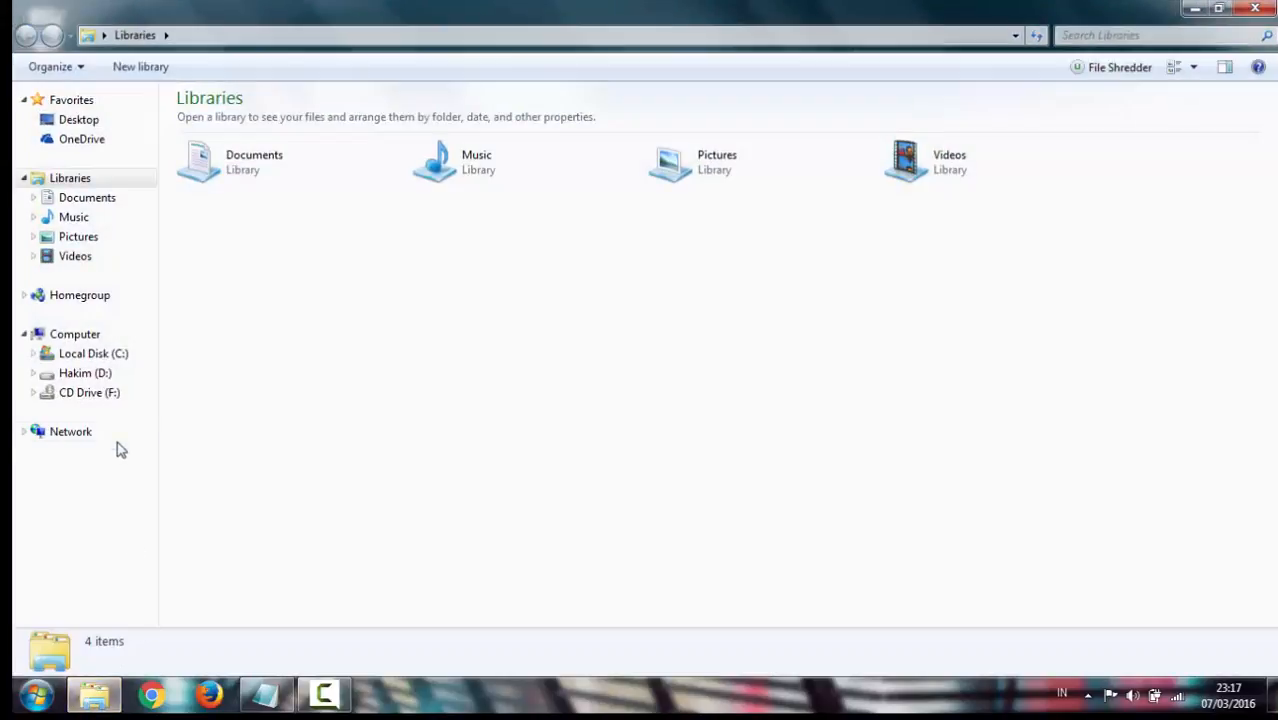
Navigate to D:\xampp\htdocs in Windows Explorer
left_click(90, 374)
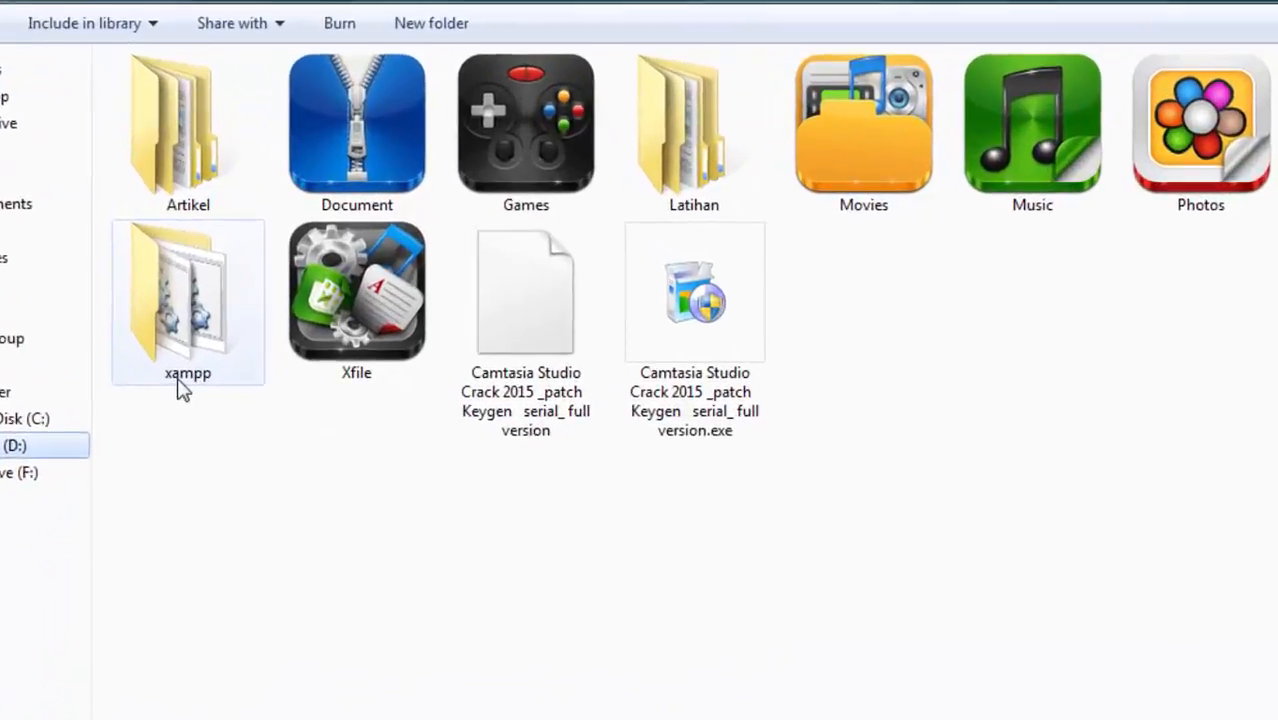
double_click(193, 293)
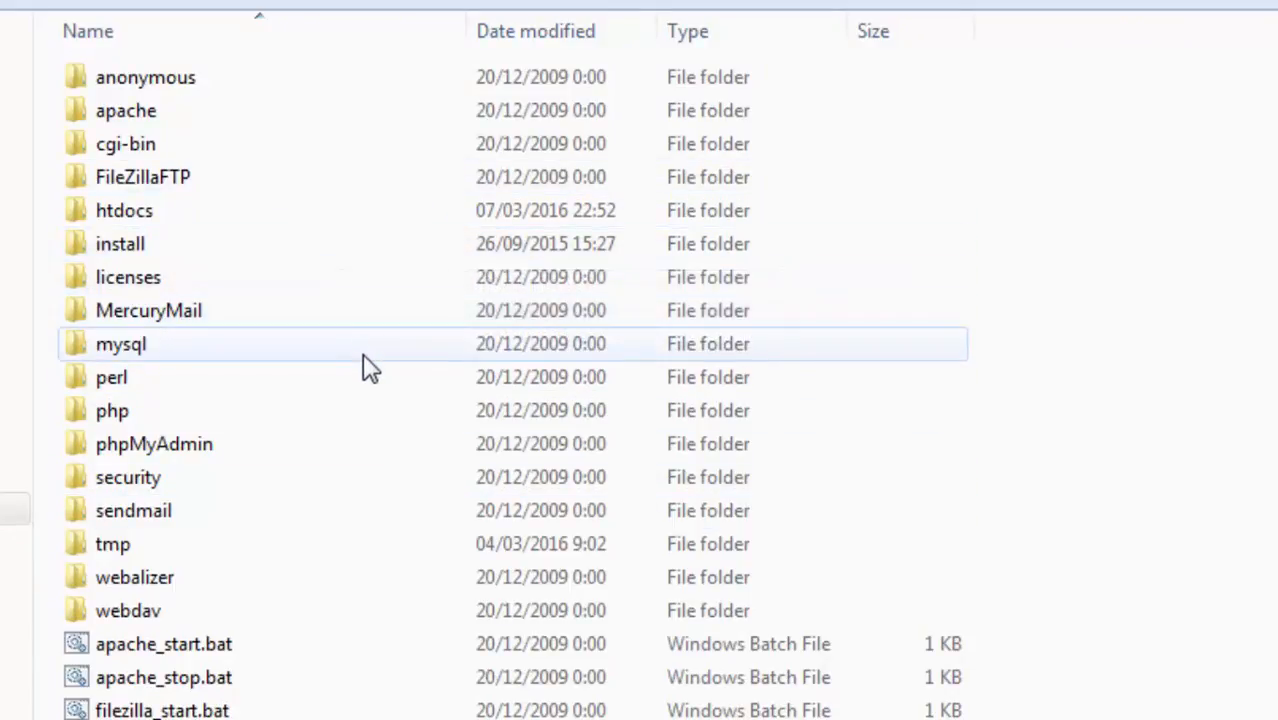
double_click(303, 225)
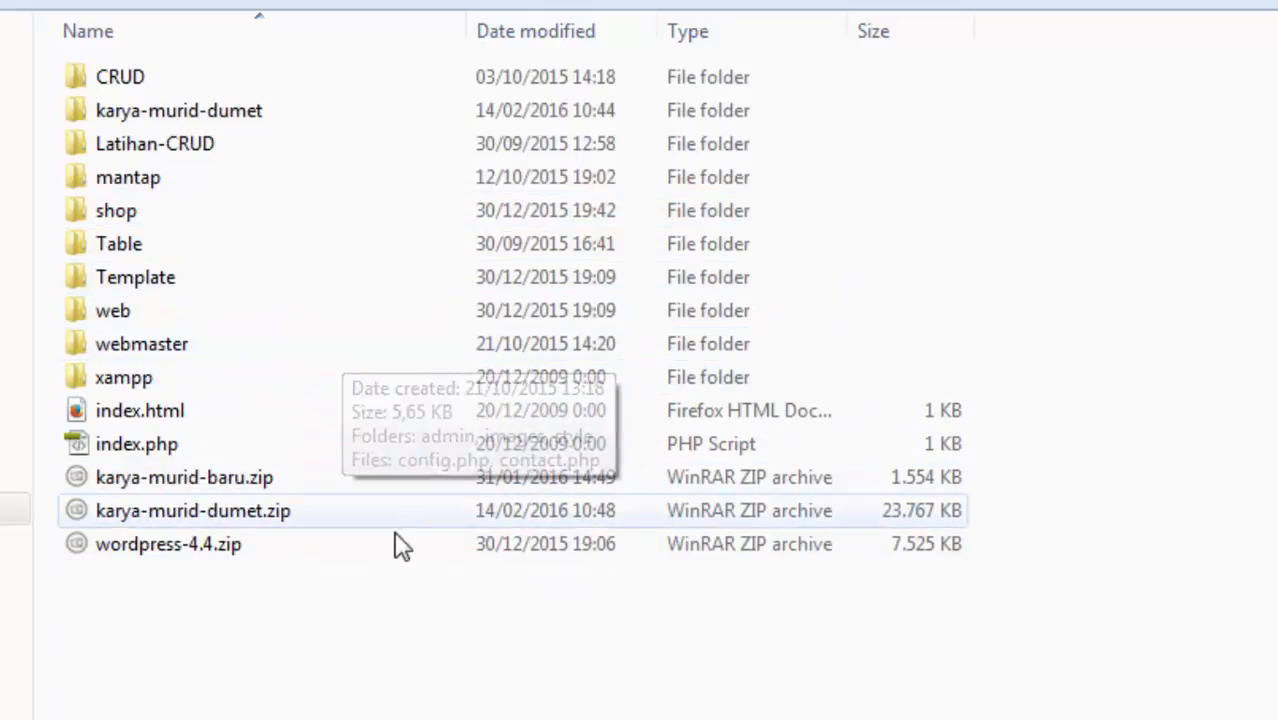
Copy wordpress-4.4.zip and create a new folder named multimedia in htdocs
left_click(288, 553)
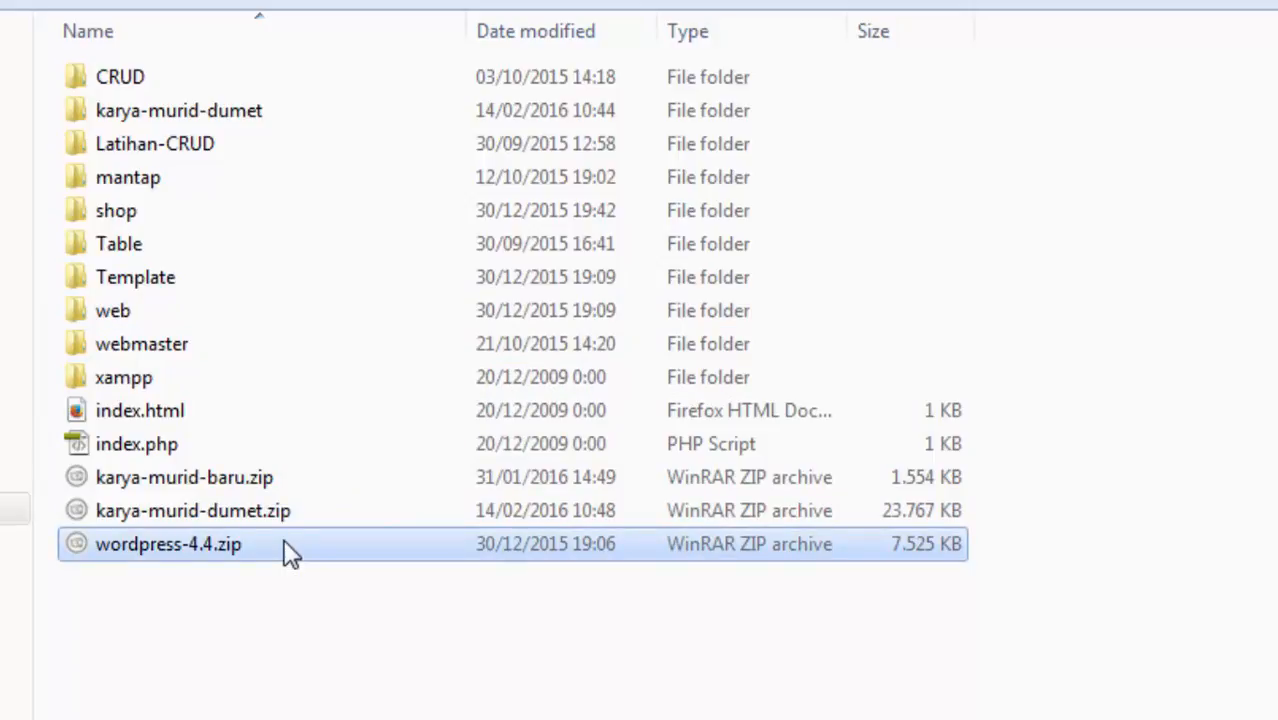
right_click(288, 553)
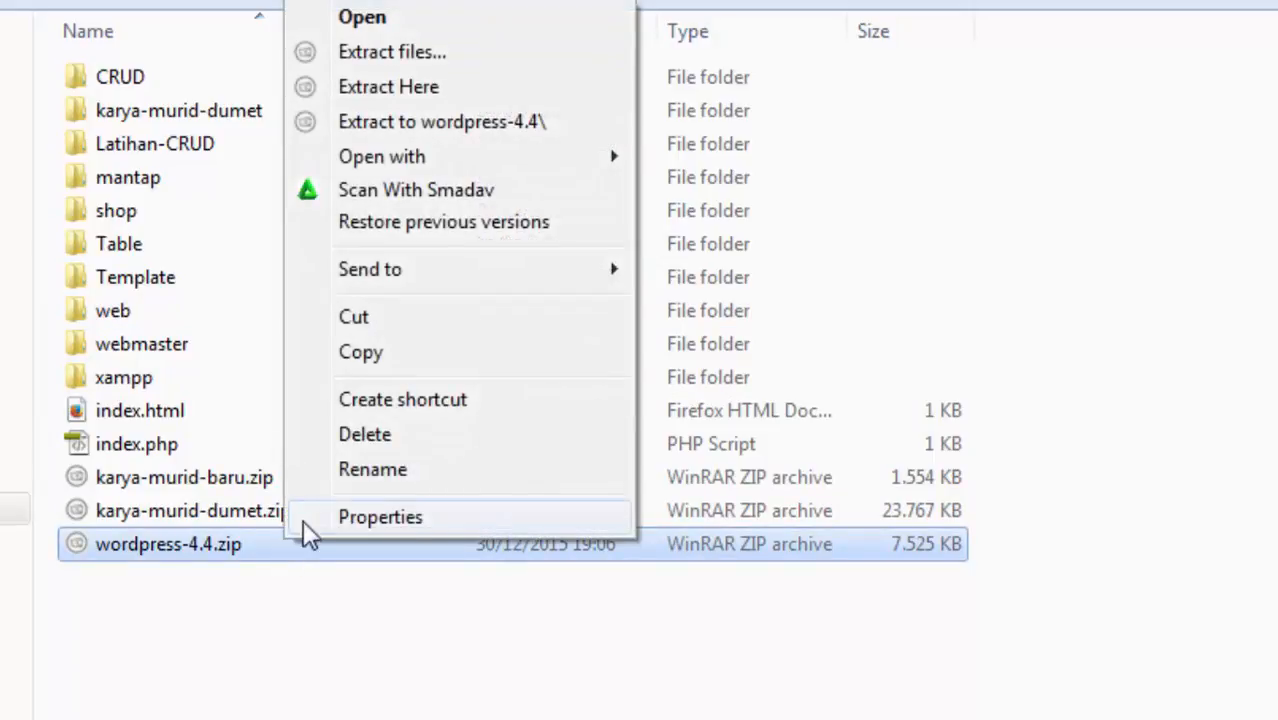
left_click(369, 360)
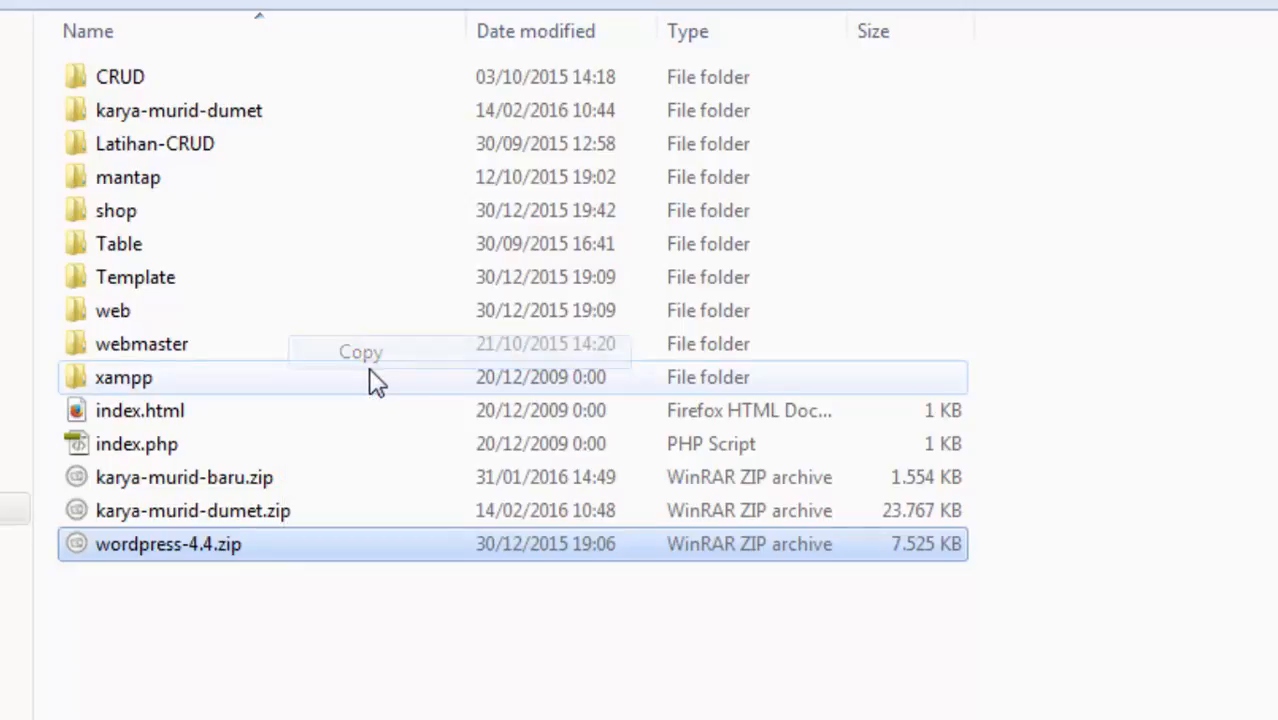
left_click(237, 5)
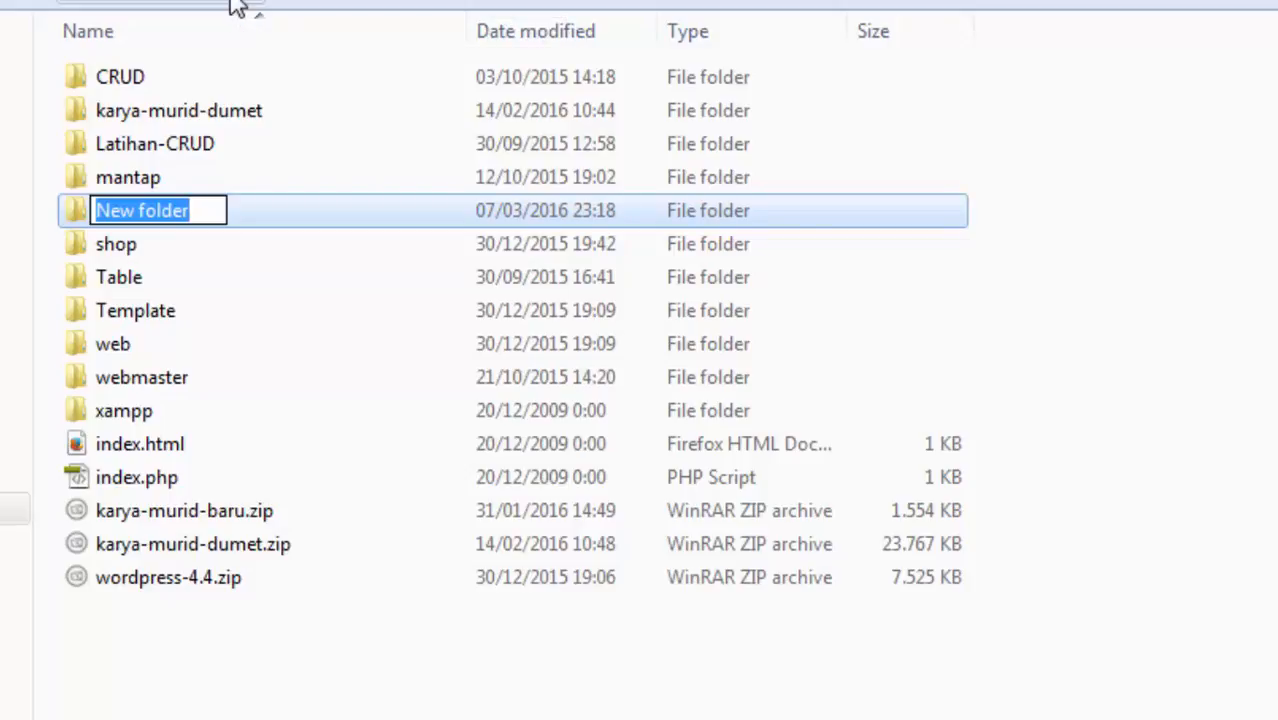
type("m")
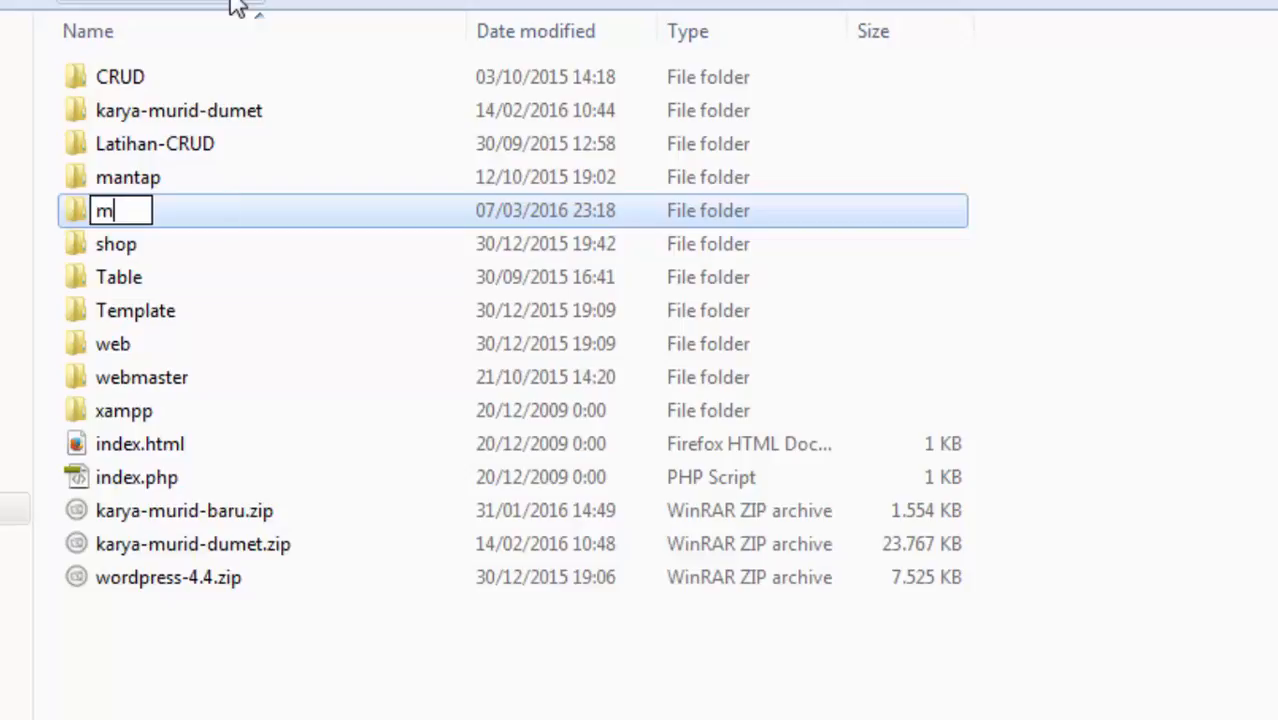
type("ultimedia")
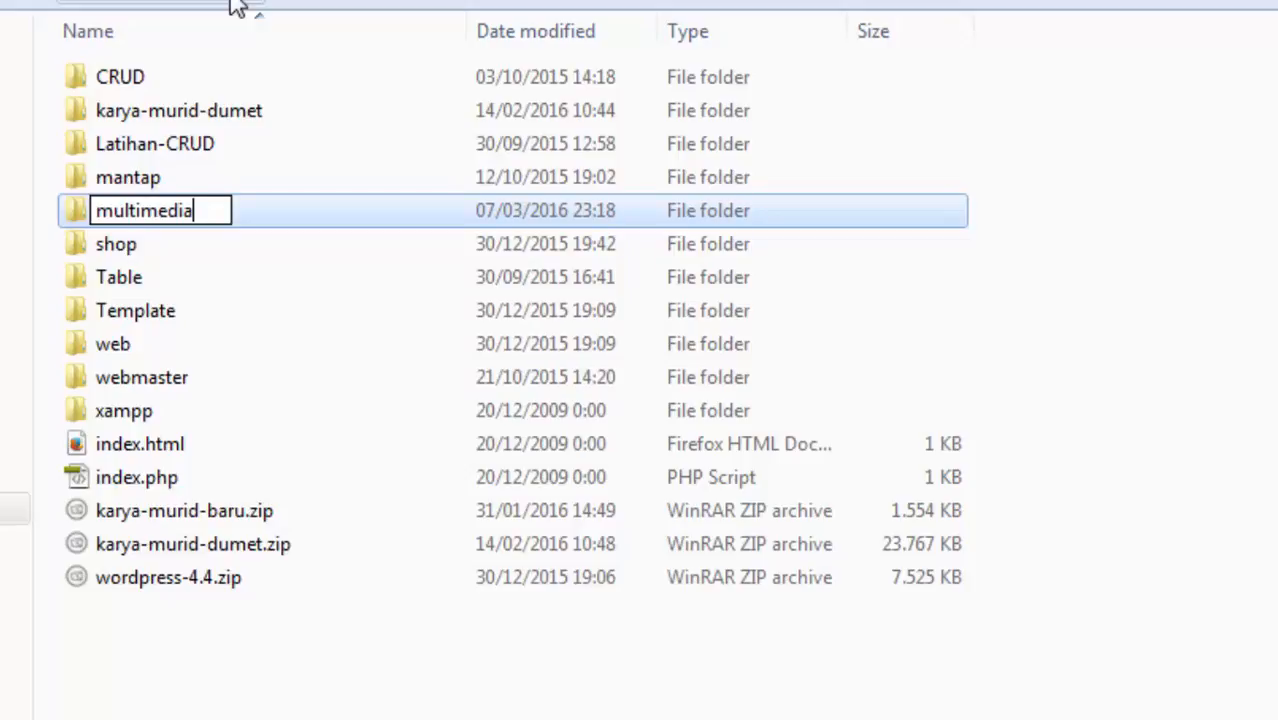
key("Return")
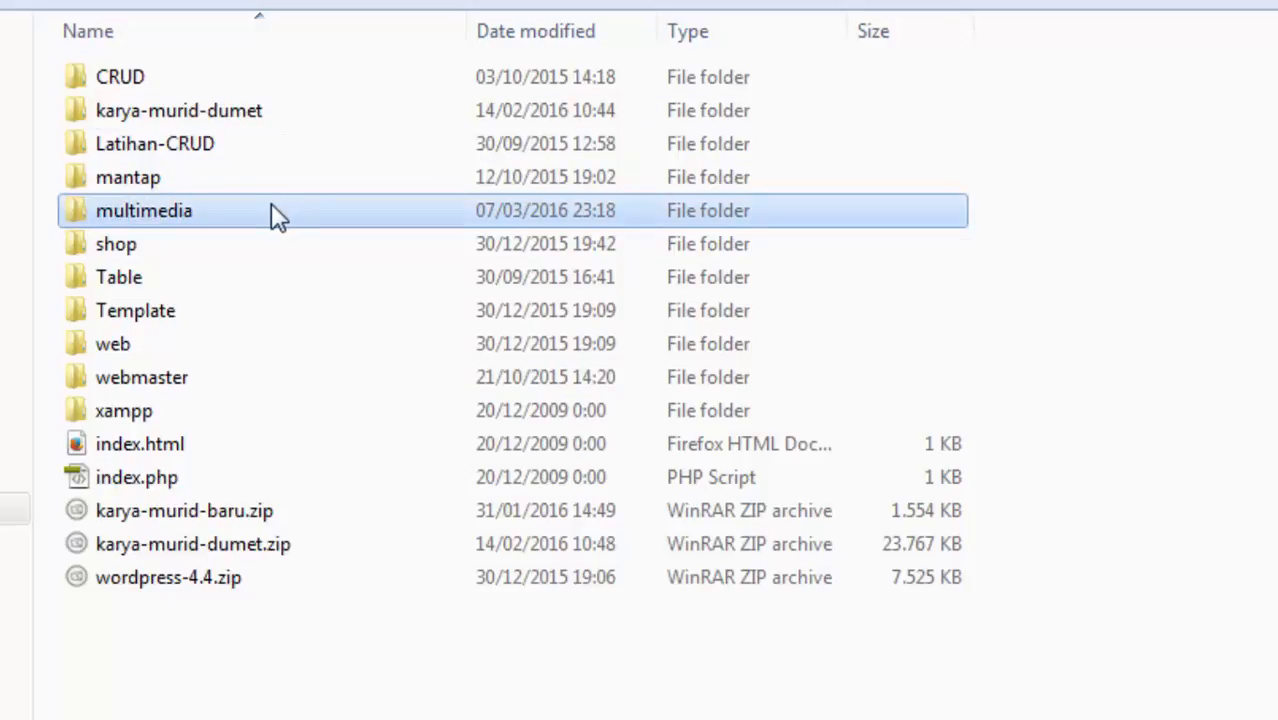
Paste the copied wordpress-4.4.zip into the multimedia folder
double_click(268, 208)
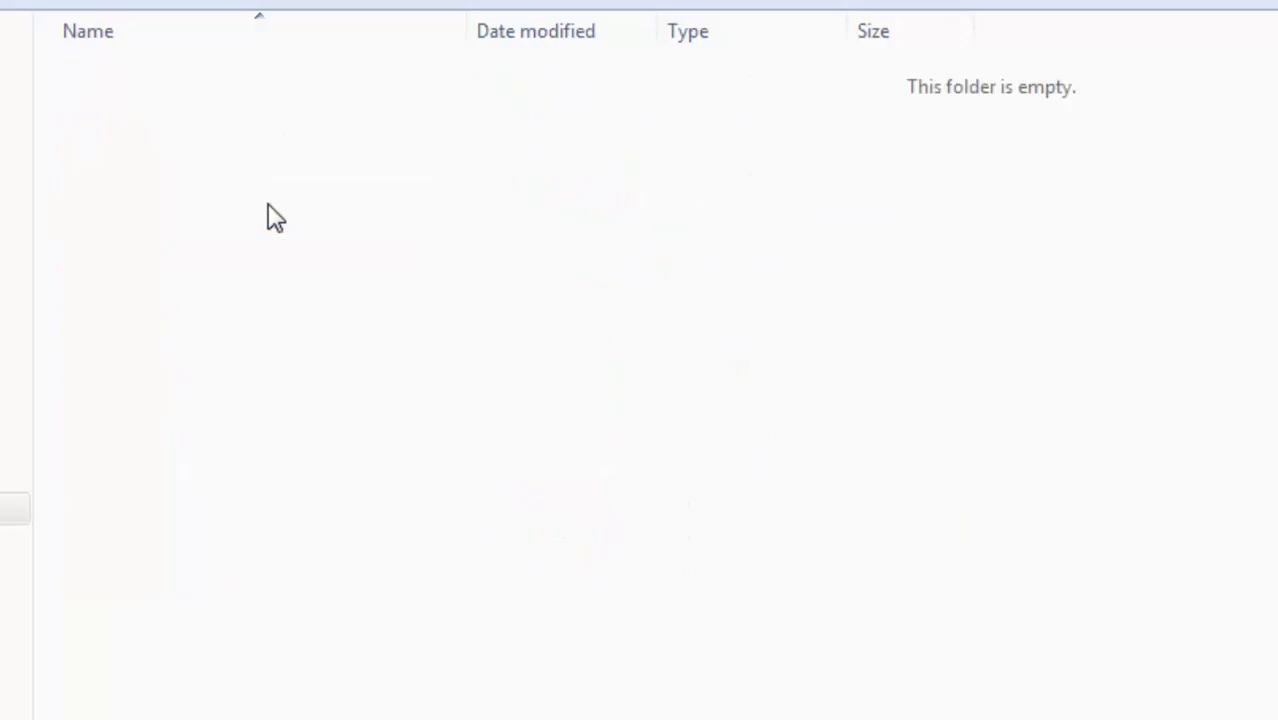
right_click(255, 198)
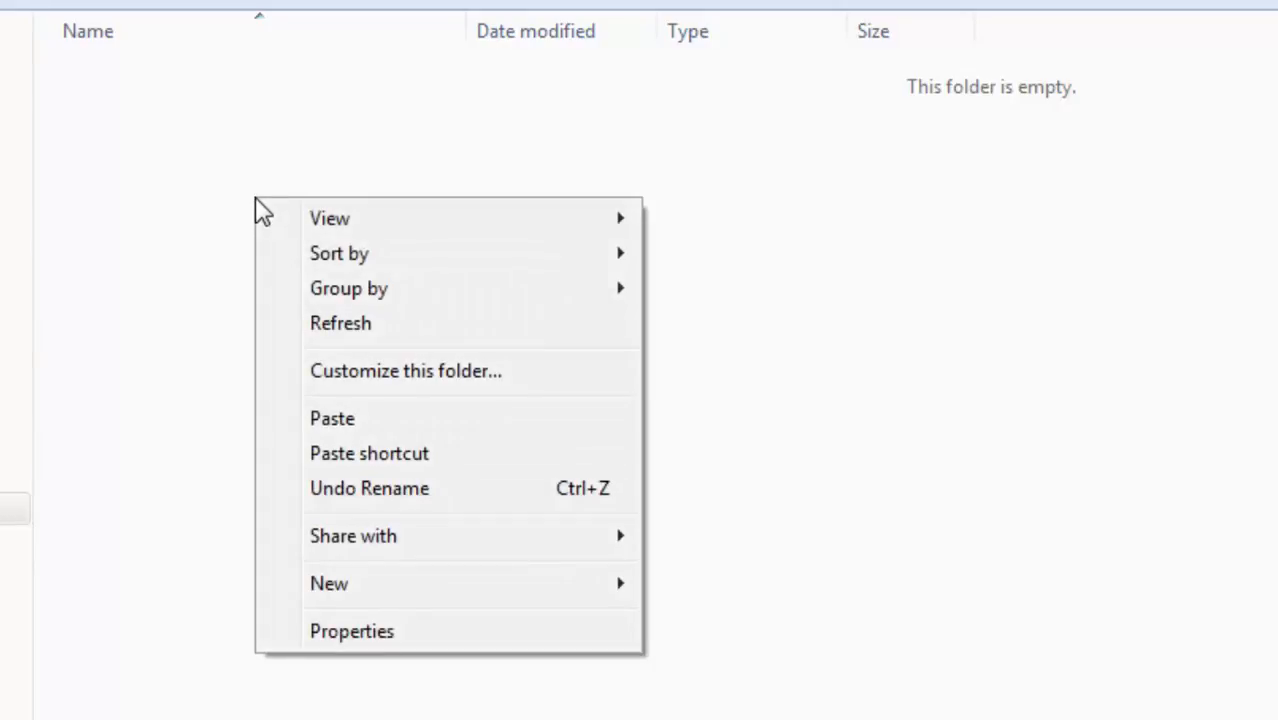
left_click(346, 345)
right_click(131, 123)
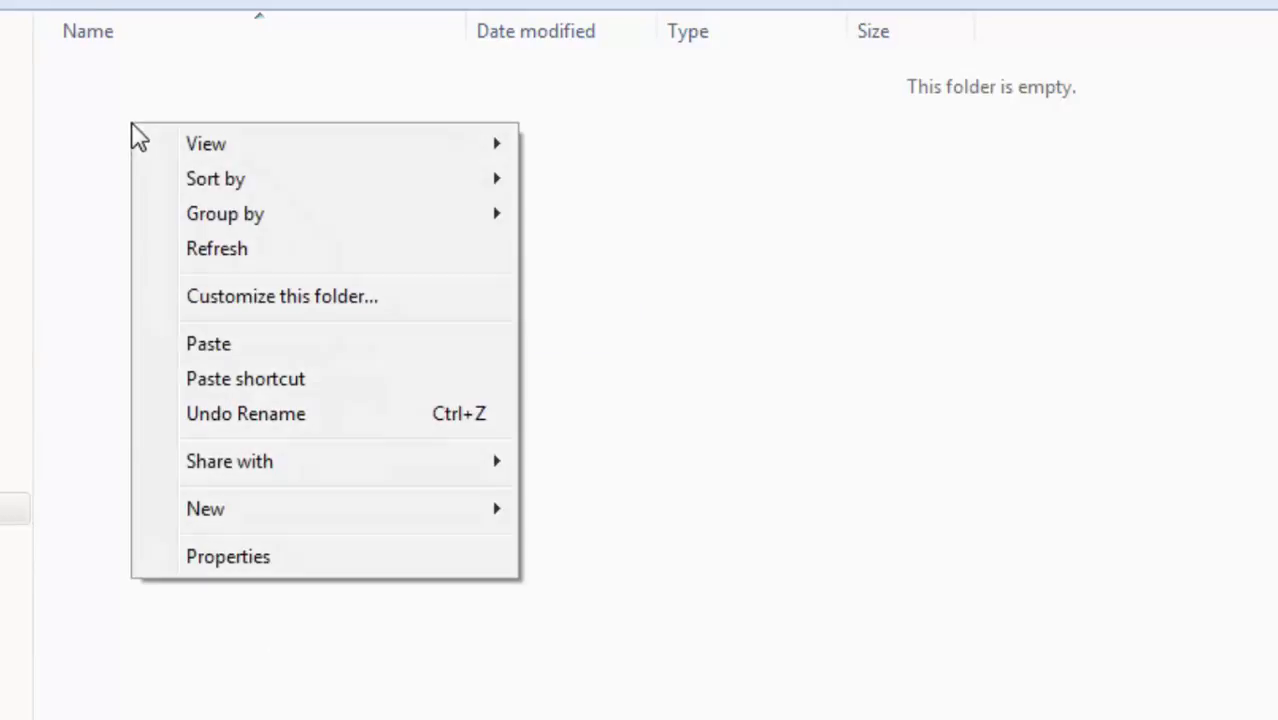
left_click(257, 257)
right_click(257, 257)
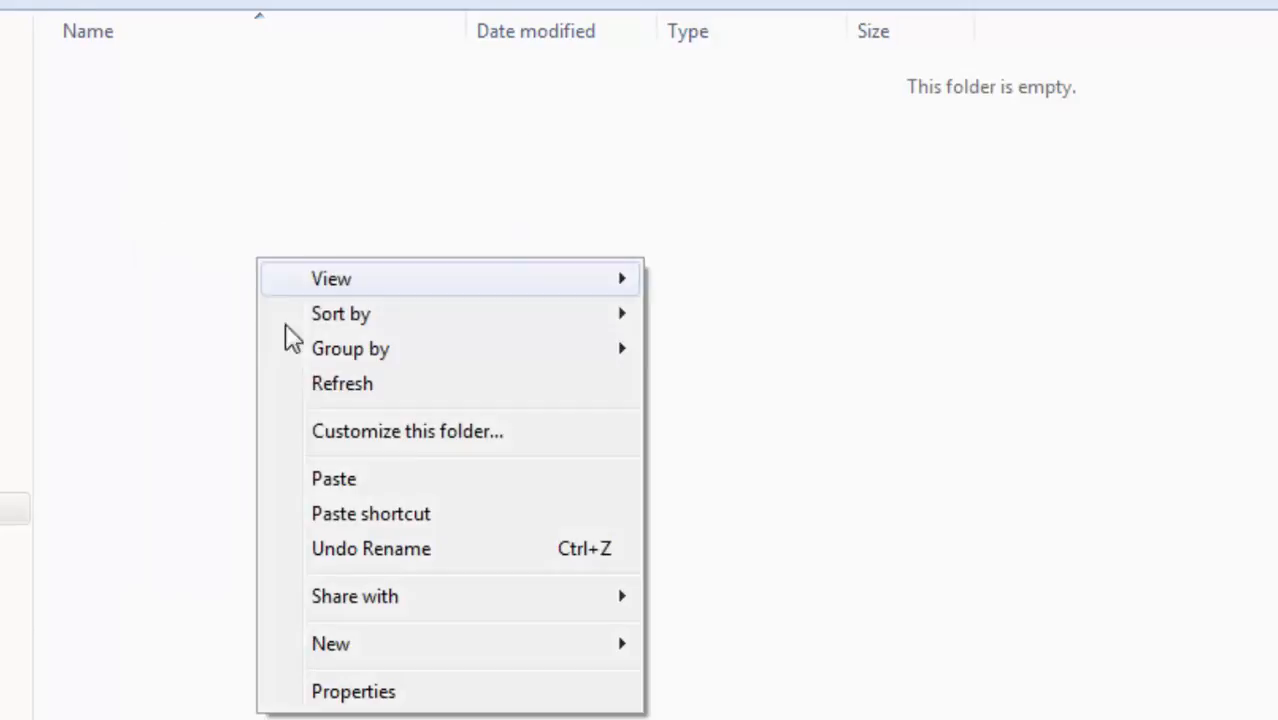
left_click(340, 484)
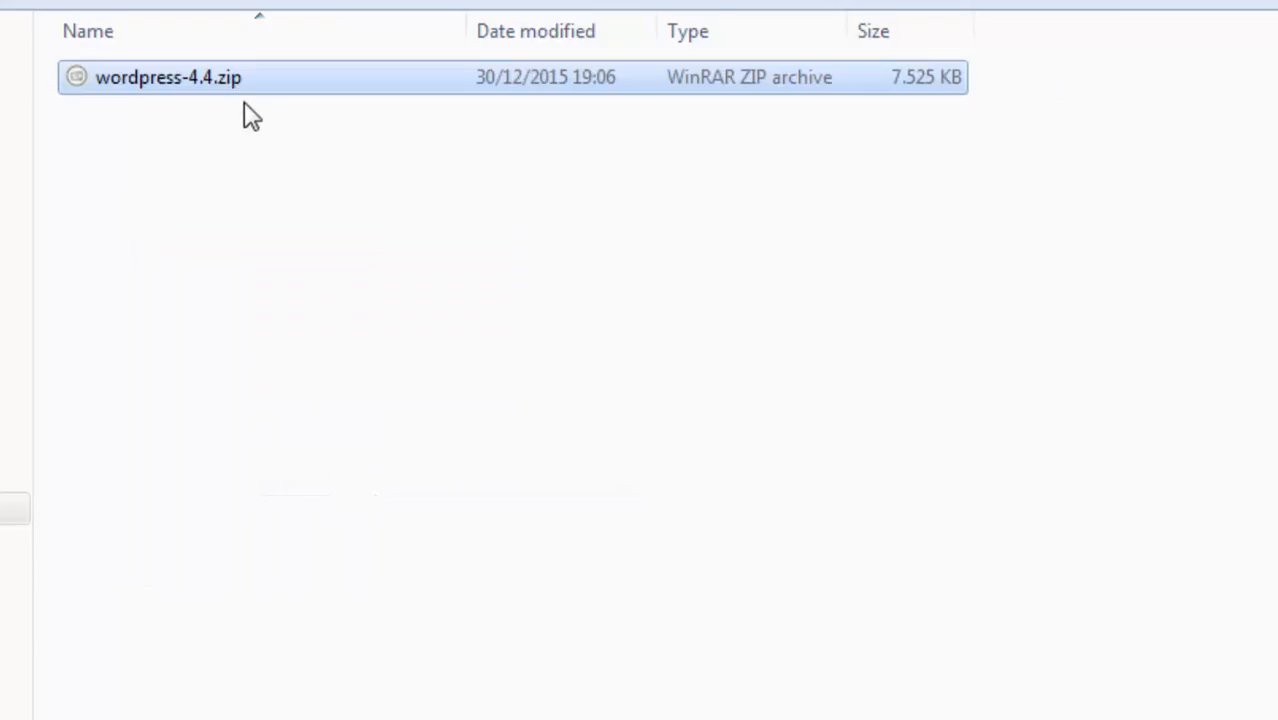
Extract wordpress-4.4.zip into multimedia and delete the zip
right_click(221, 79)
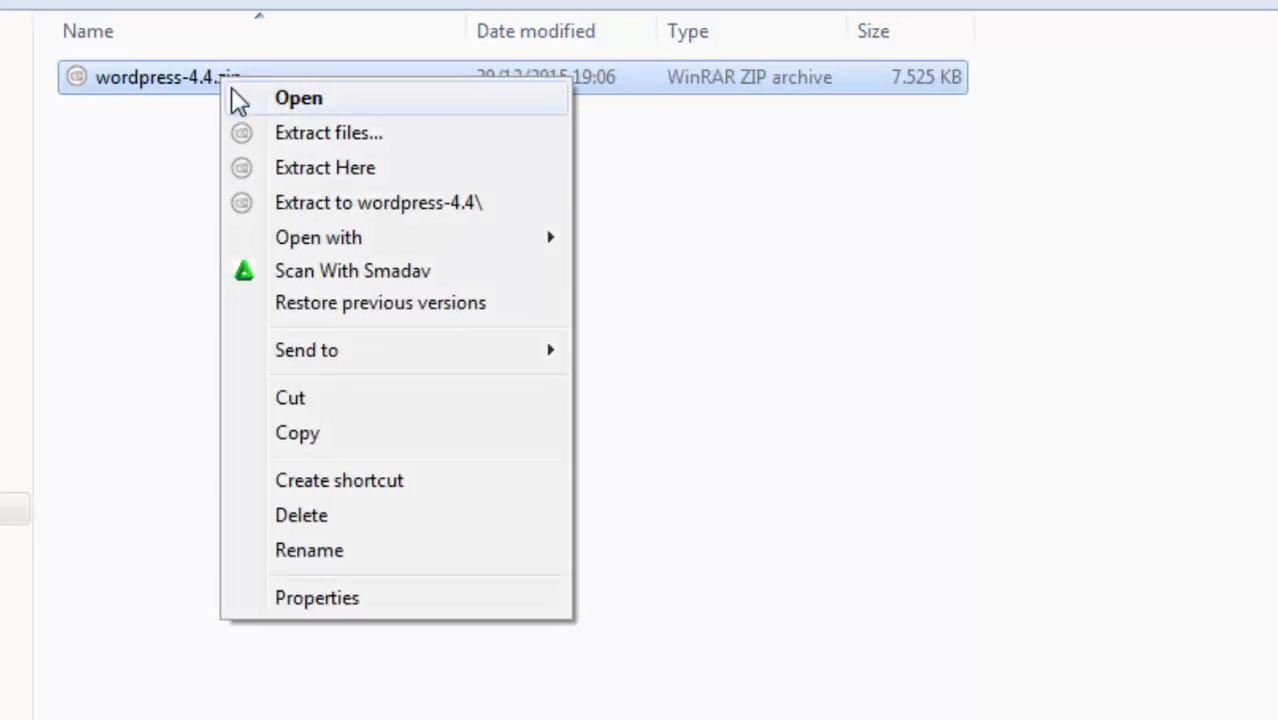
left_click(360, 172)
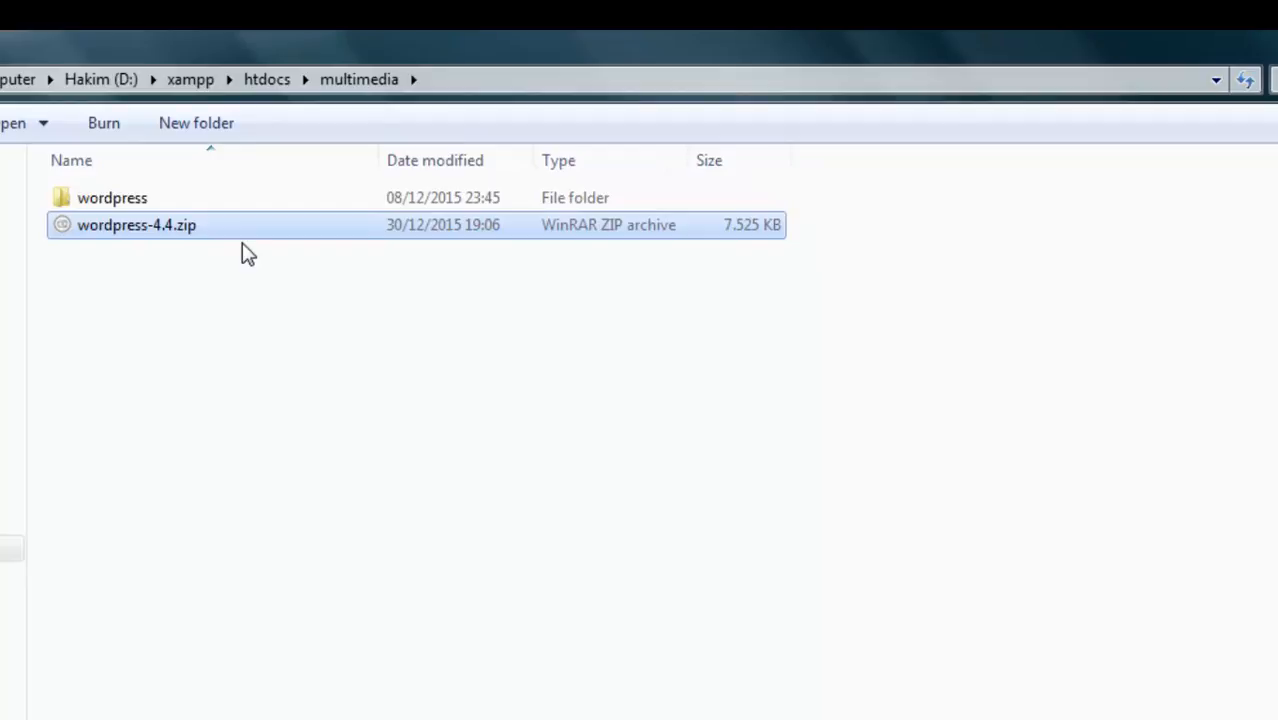
key("Delete")
key("Return")
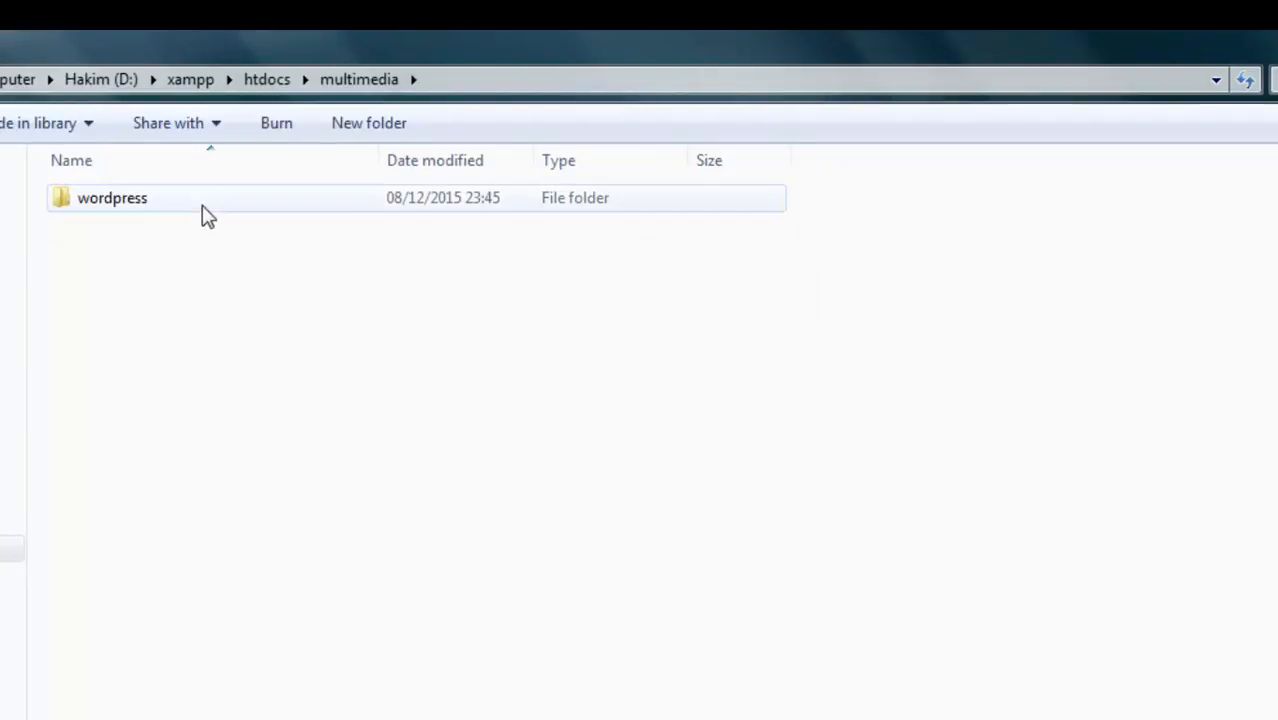
Delete the stray 'New folder', leaving only the wordpress folder in multimedia
left_click(205, 214)
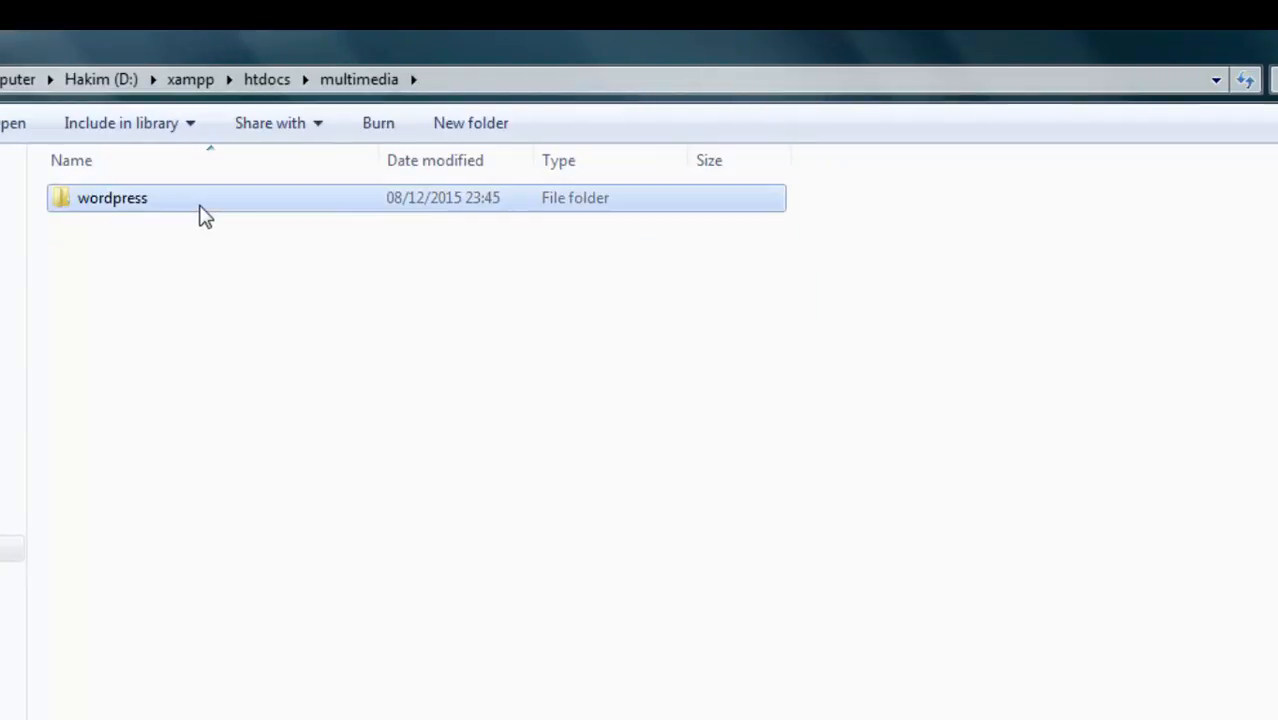
left_click(471, 123)
left_click(405, 310)
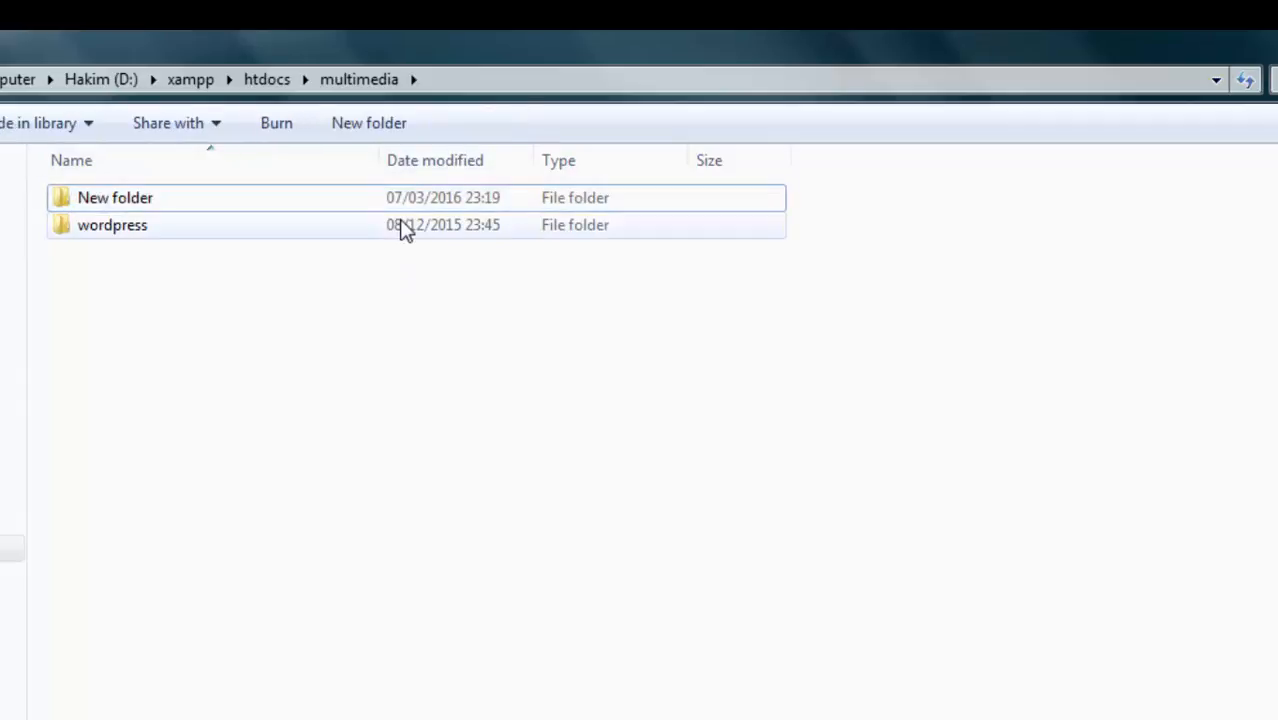
left_click(388, 200)
key("Delete")
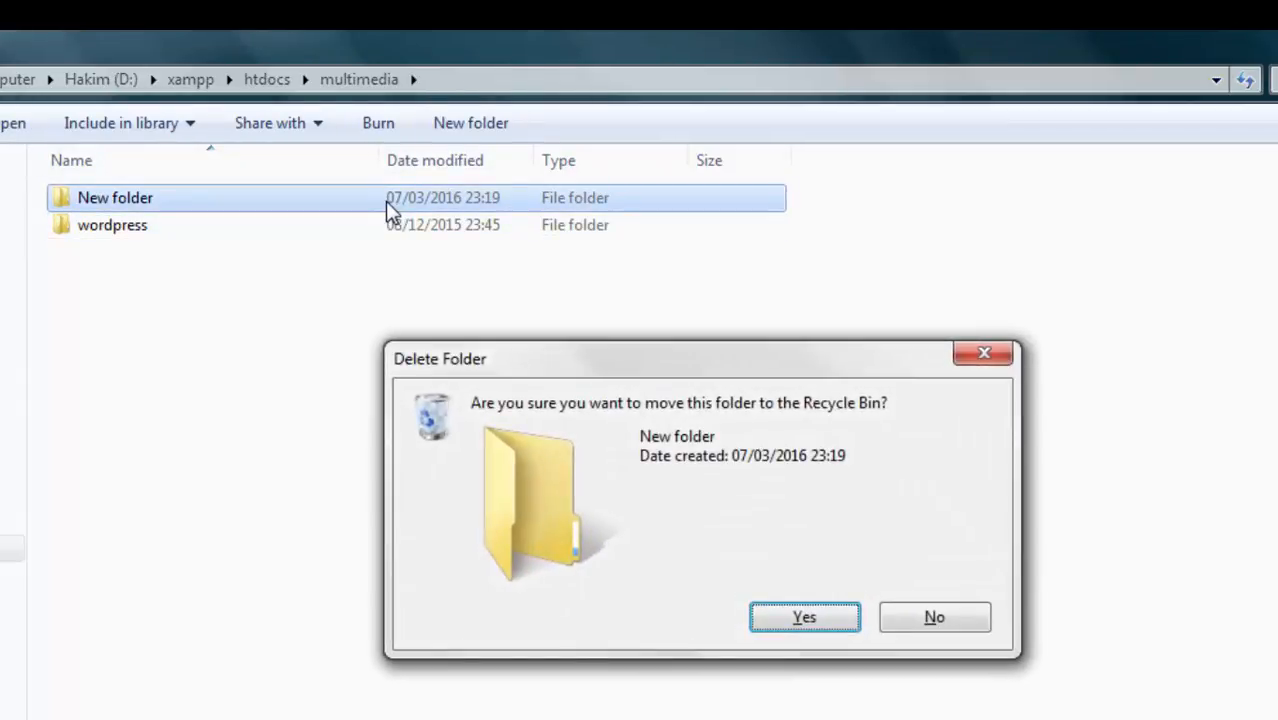
key("Return")
Move all files from the wordpress subfolder up into the multimedia folder
double_click(412, 210)
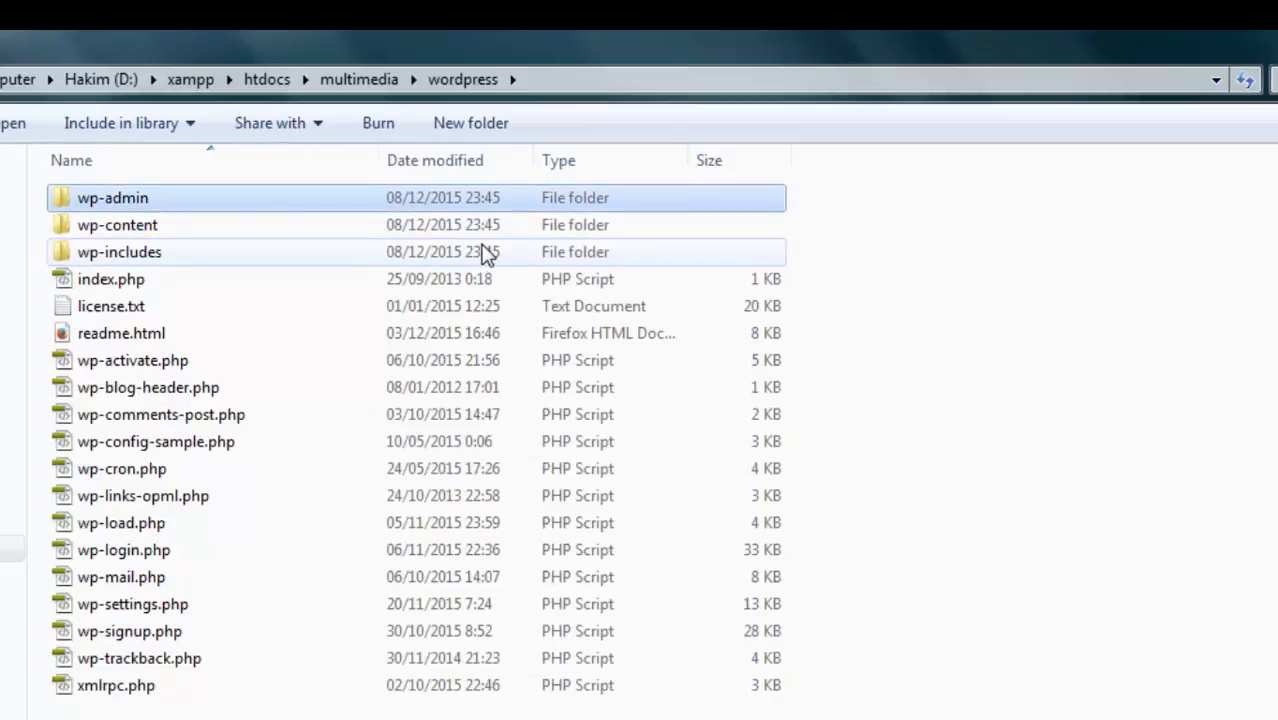
right_click(1076, 393)
left_click(1141, 500)
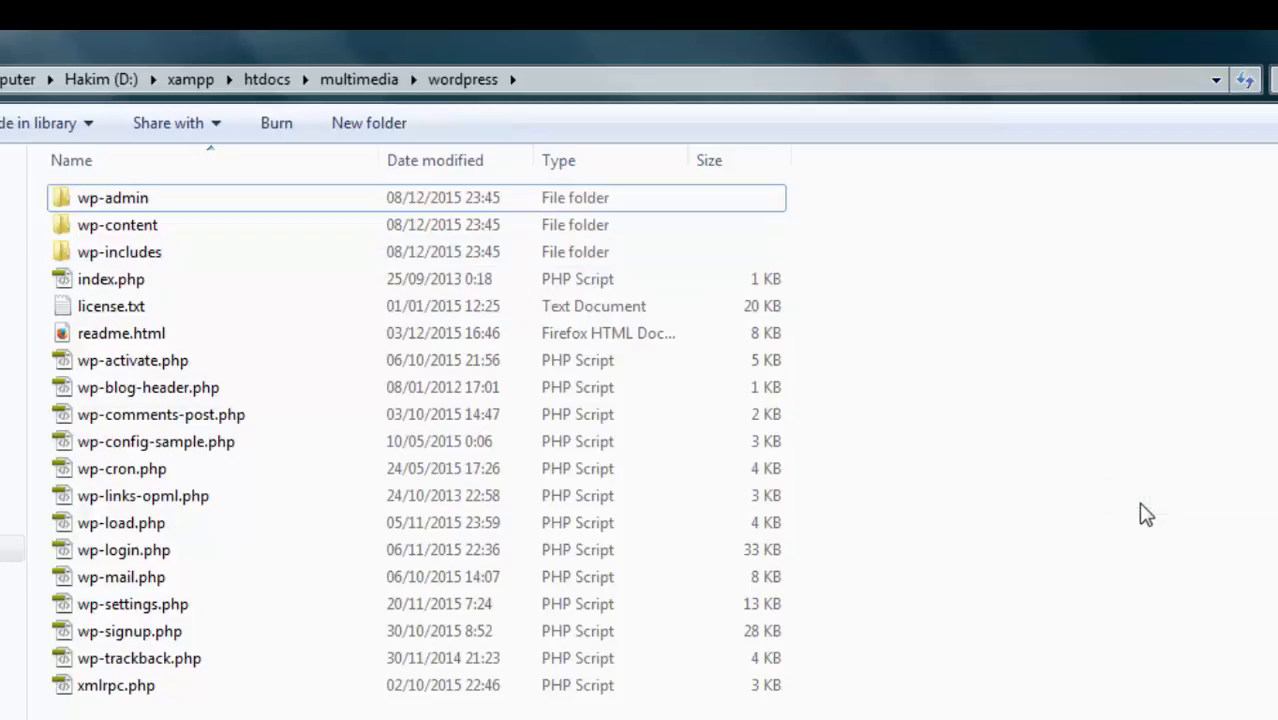
key("ctrl+a")
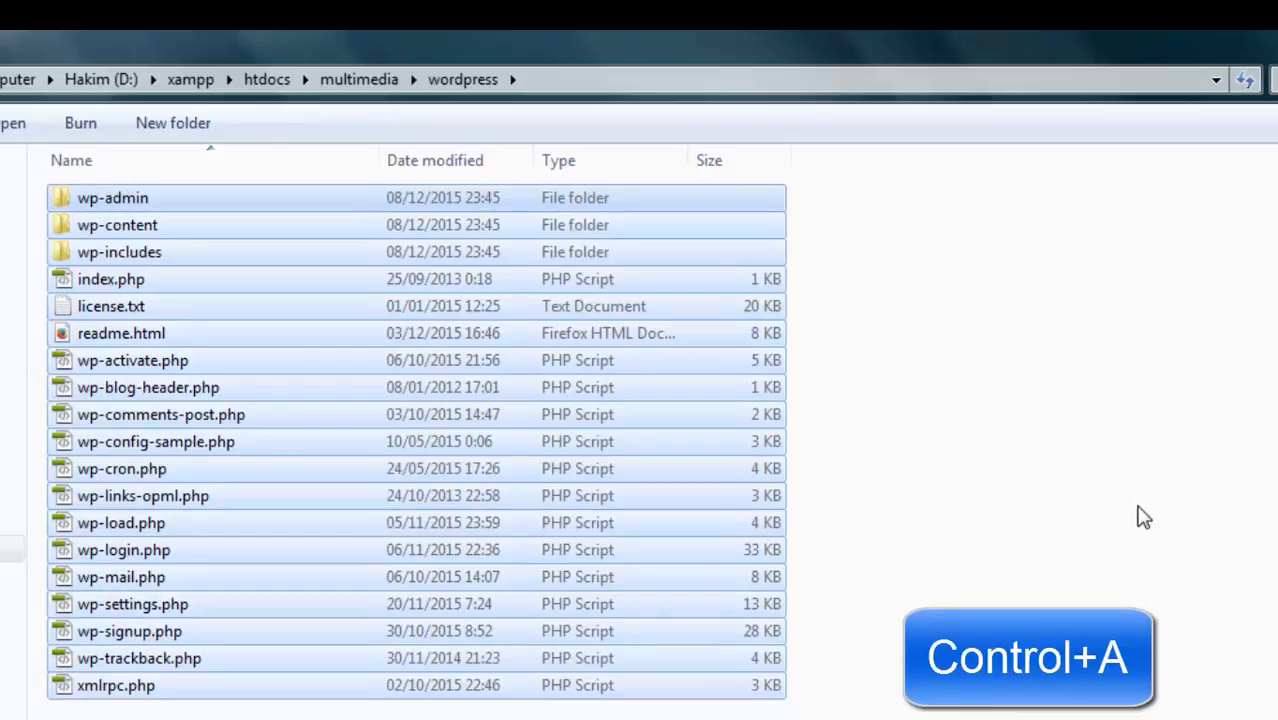
key("ctrl+x")
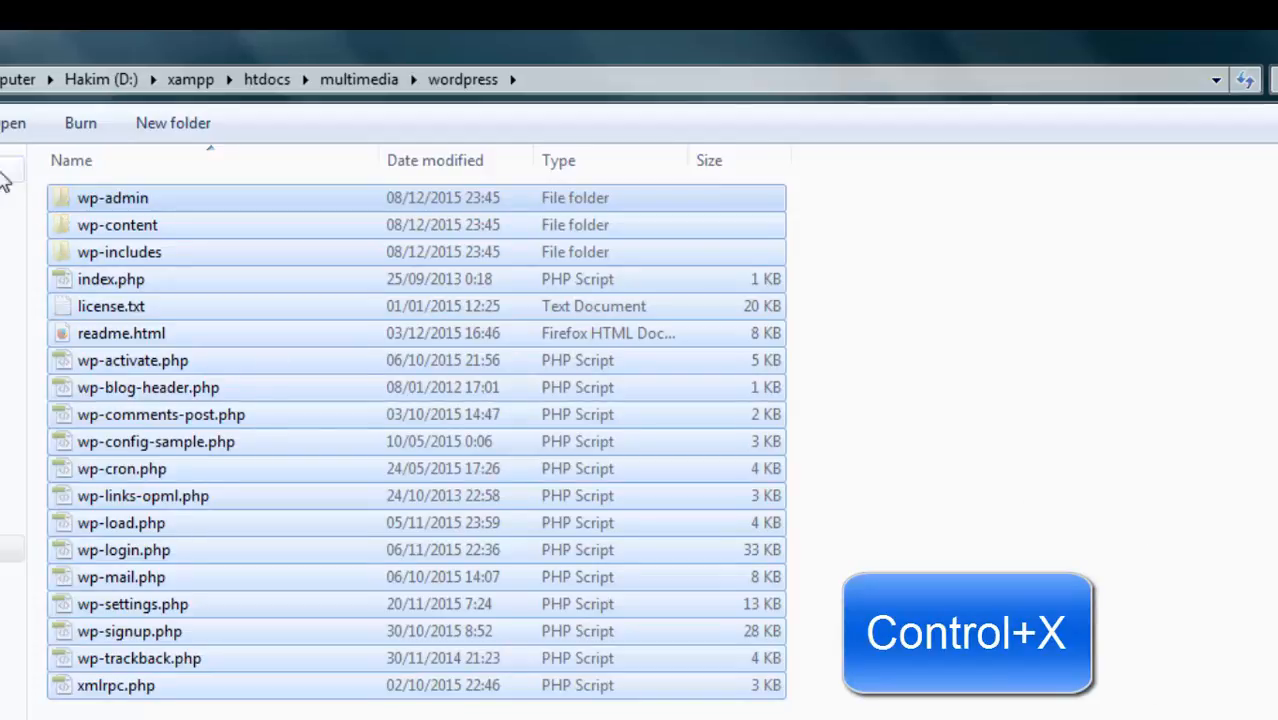
key("alt+Left")
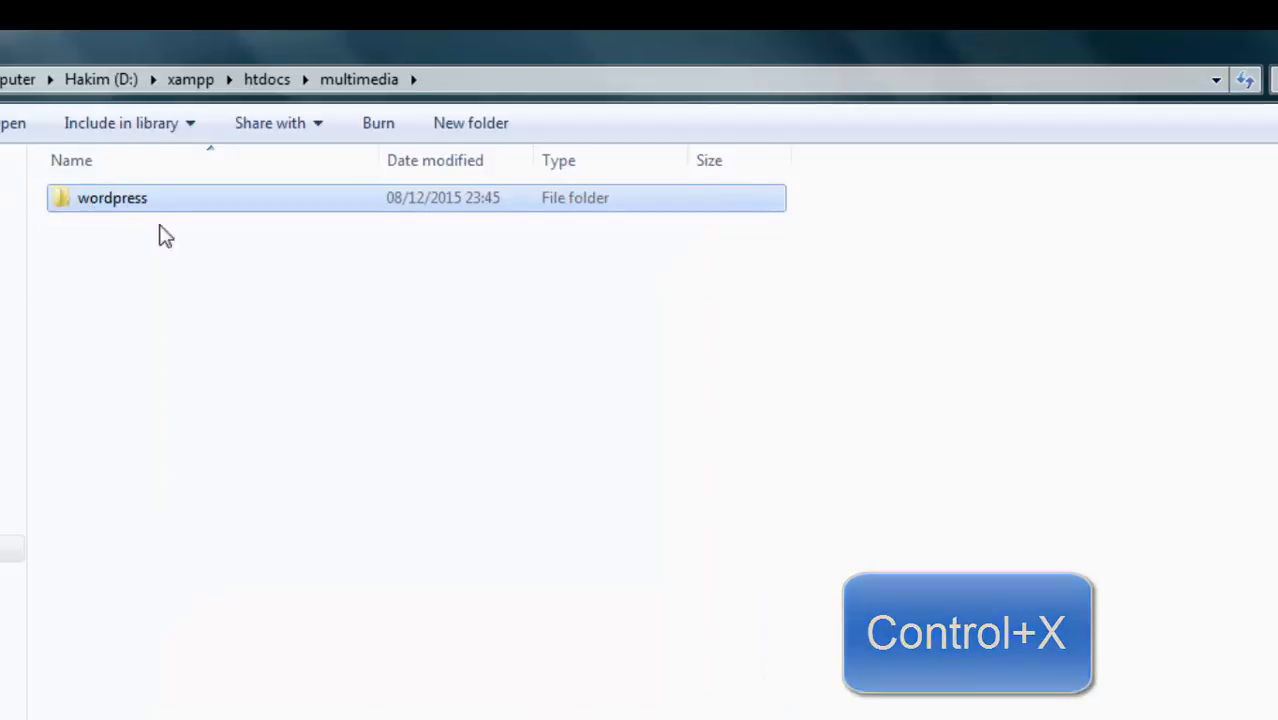
right_click(248, 336)
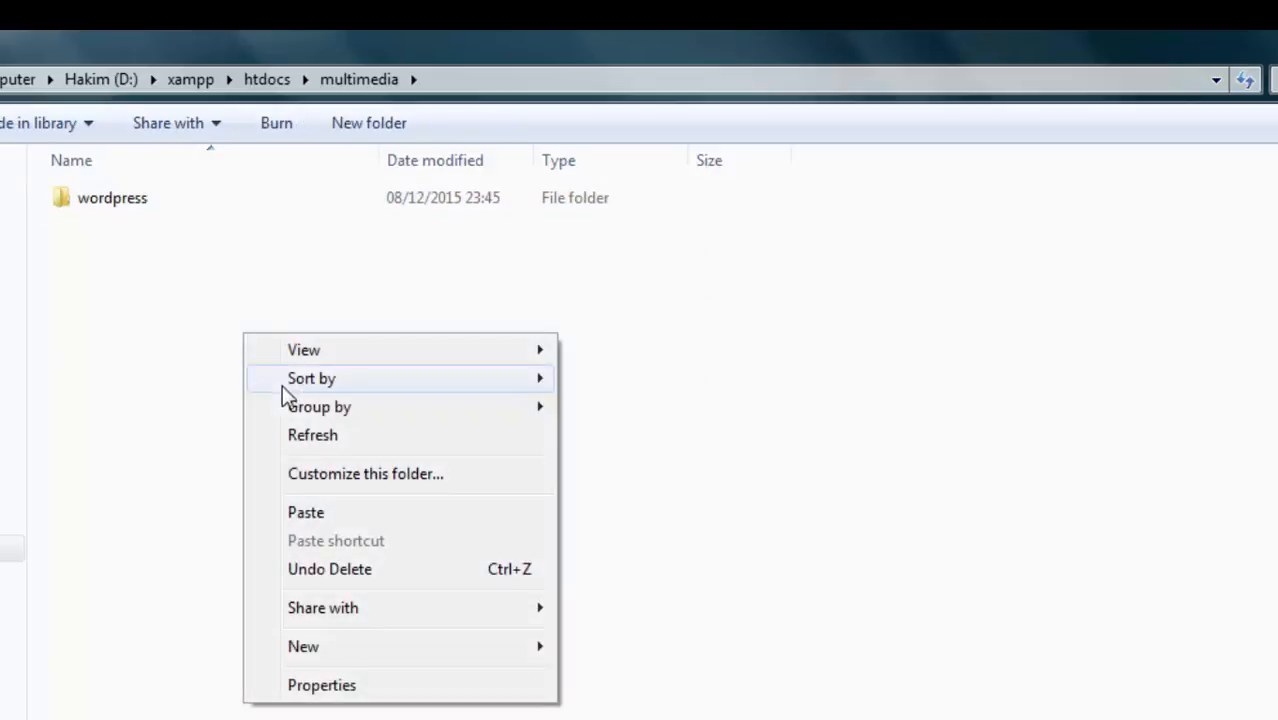
left_click(320, 441)
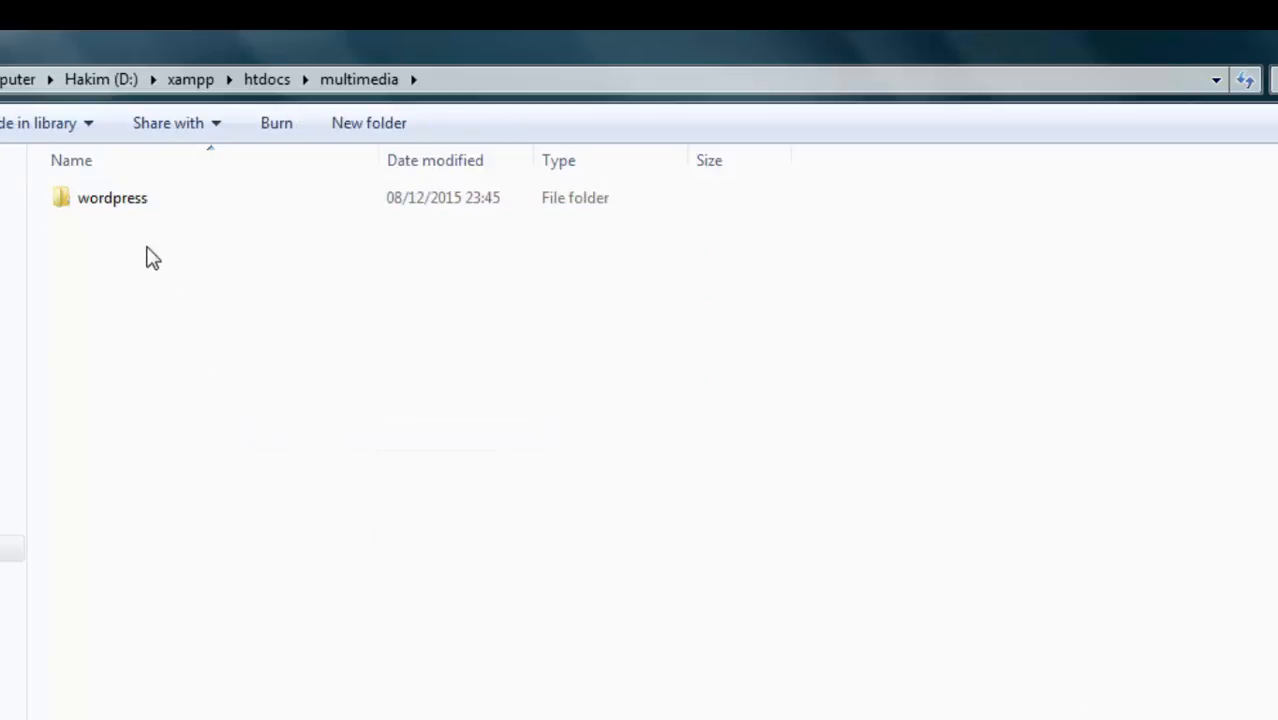
right_click(199, 290)
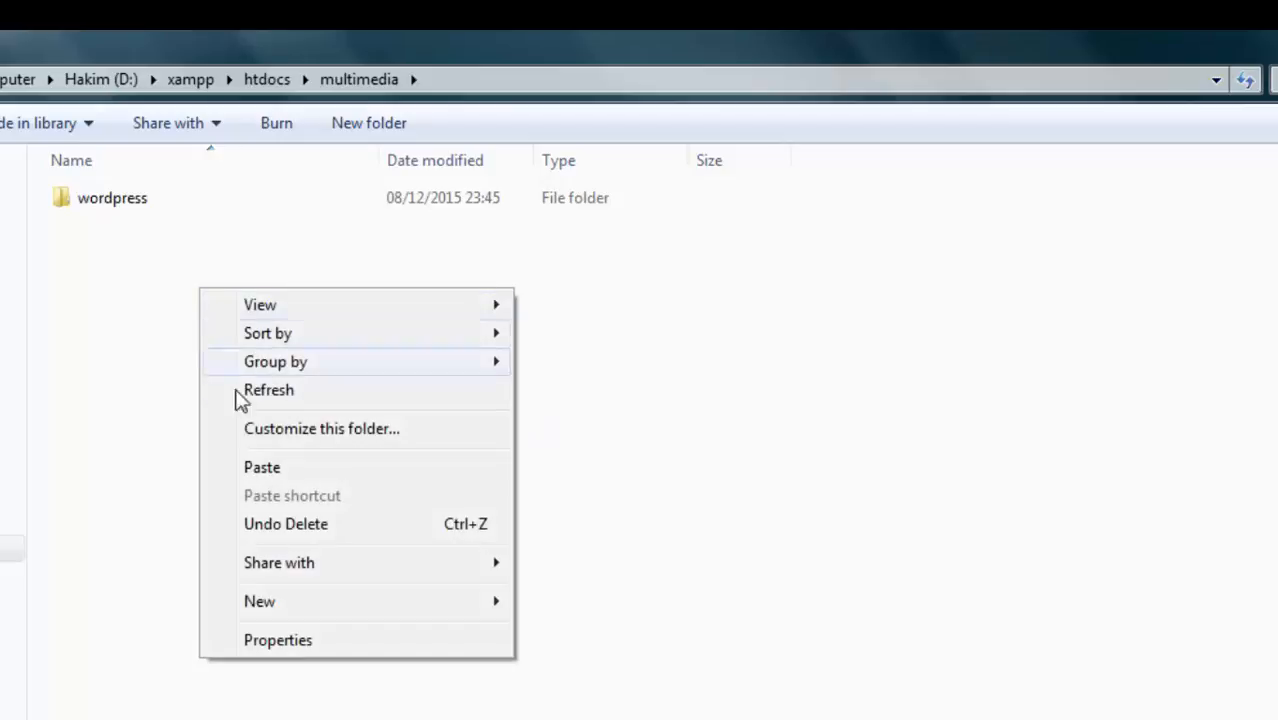
left_click(262, 467)
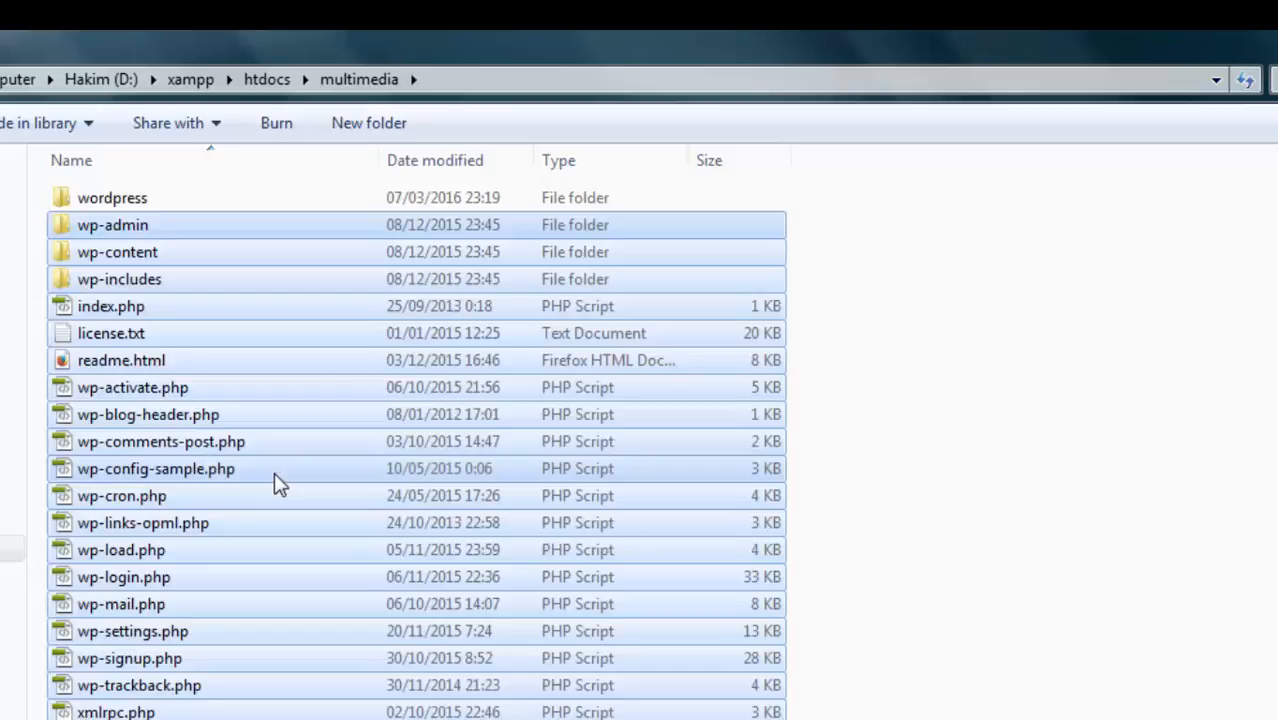
Delete the now-empty wordpress subfolder and return to htdocs
double_click(192, 198)
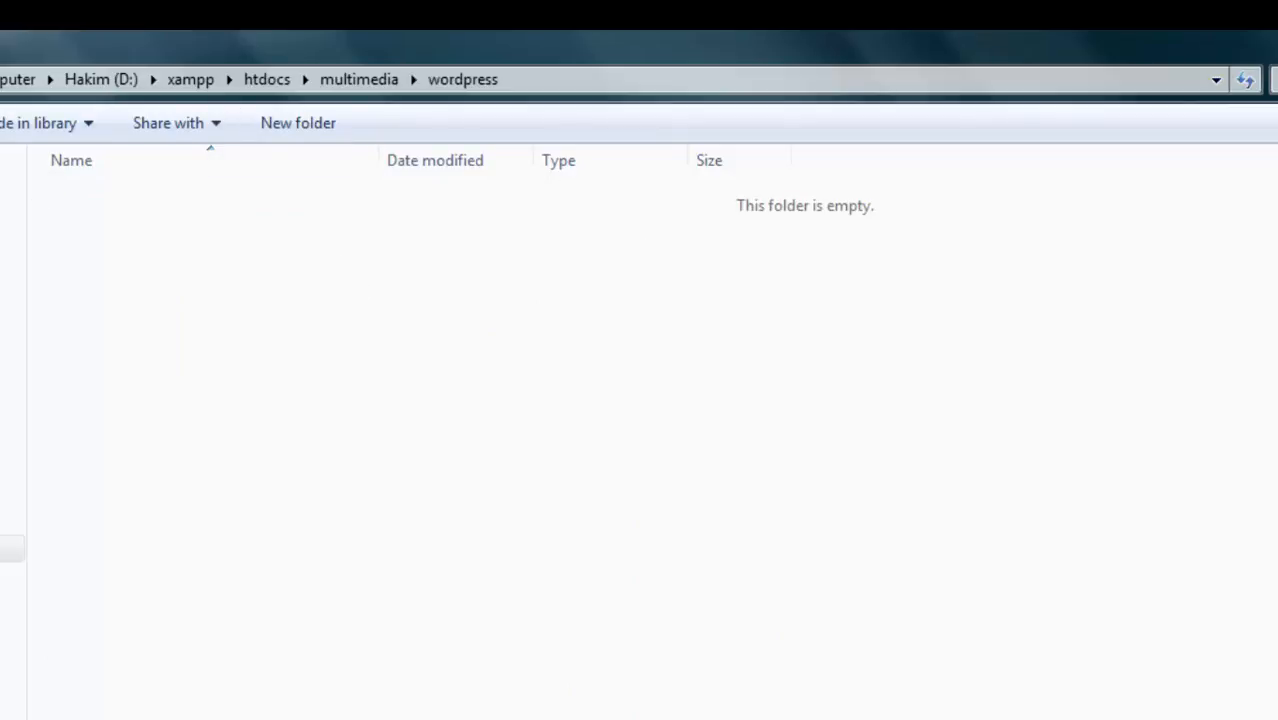
key("BackSpace")
key("Delete")
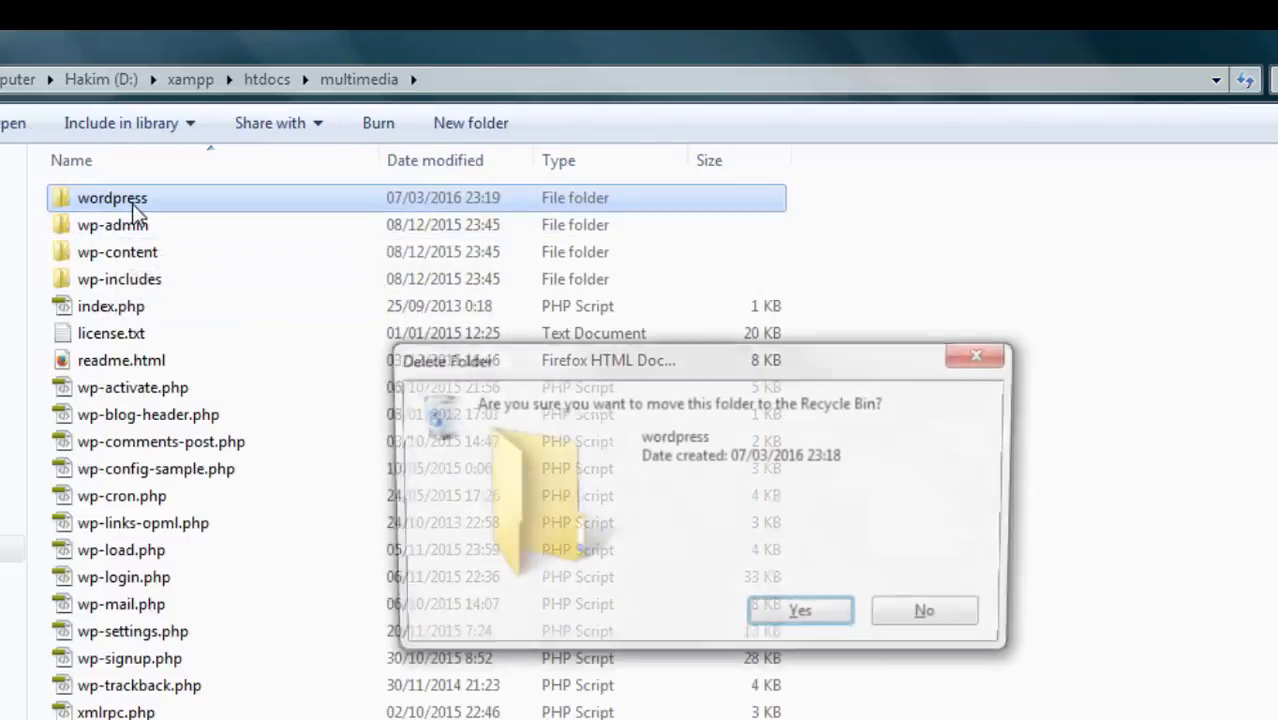
key("Return")
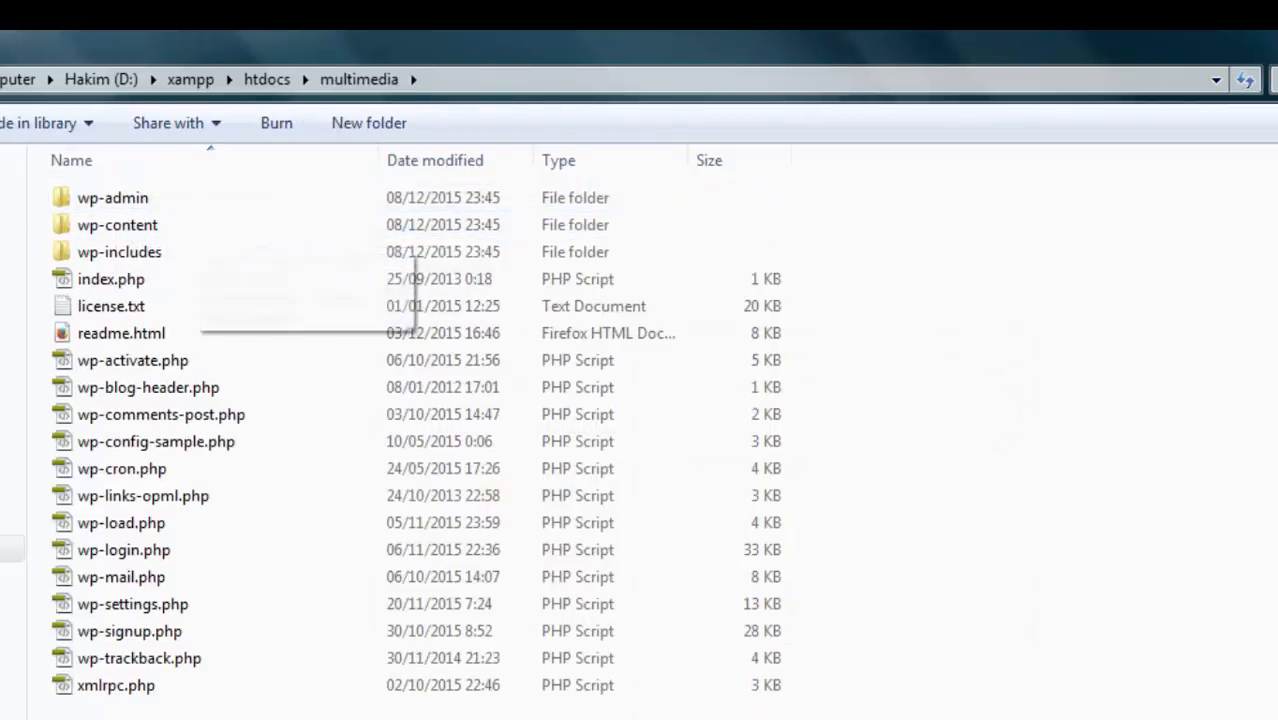
key("BackSpace")
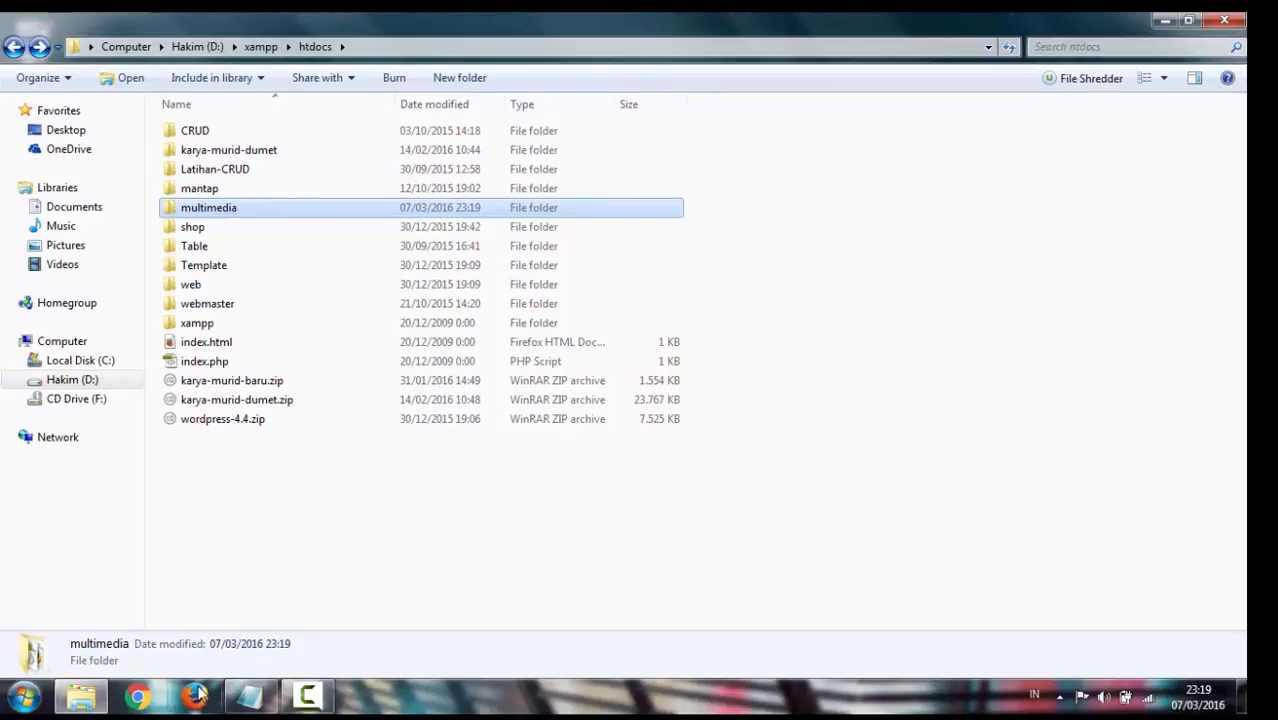
Launch XAMPP Control Panel from the Start menu and start the Apache and MySQL servers
left_click(197, 693)
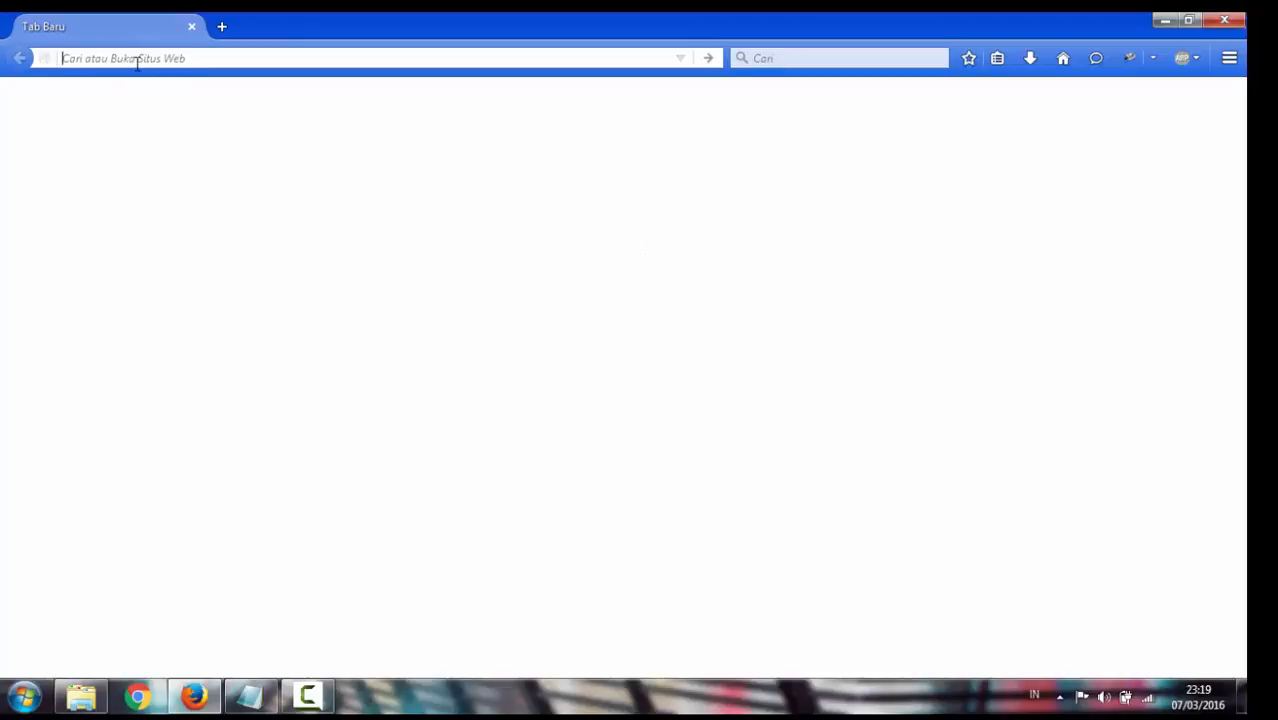
left_click(23, 698)
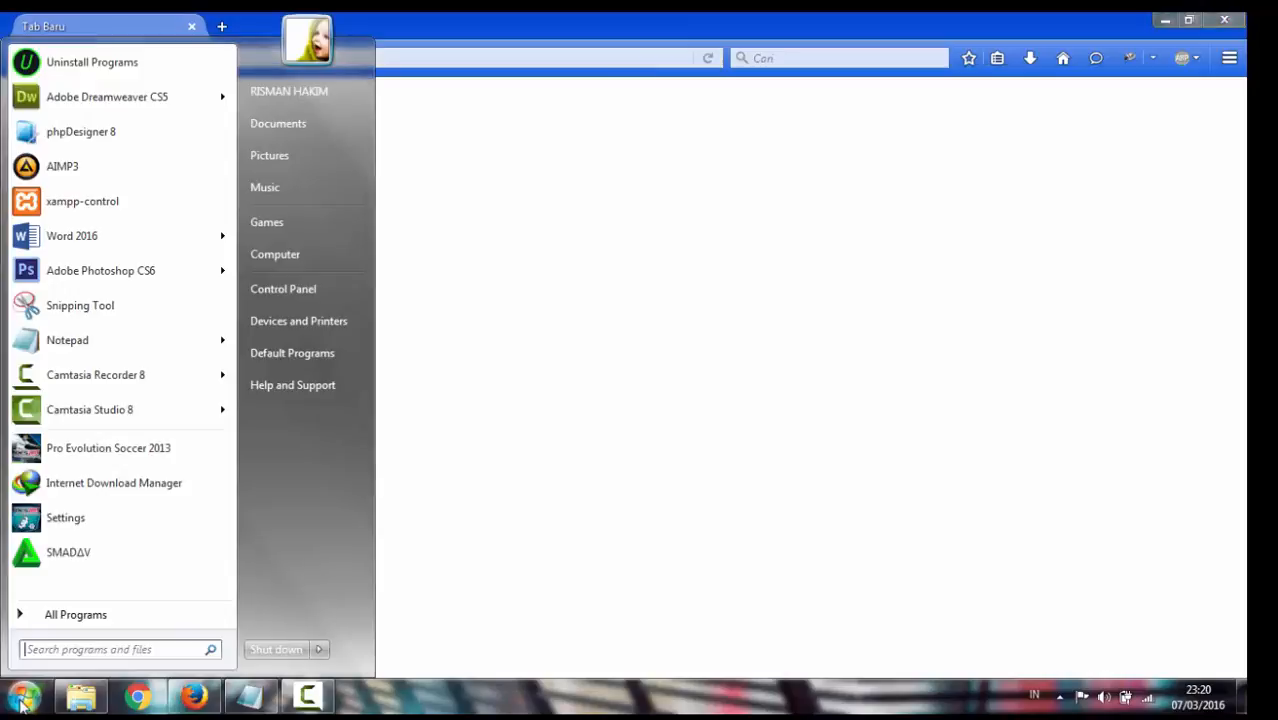
left_click(109, 205)
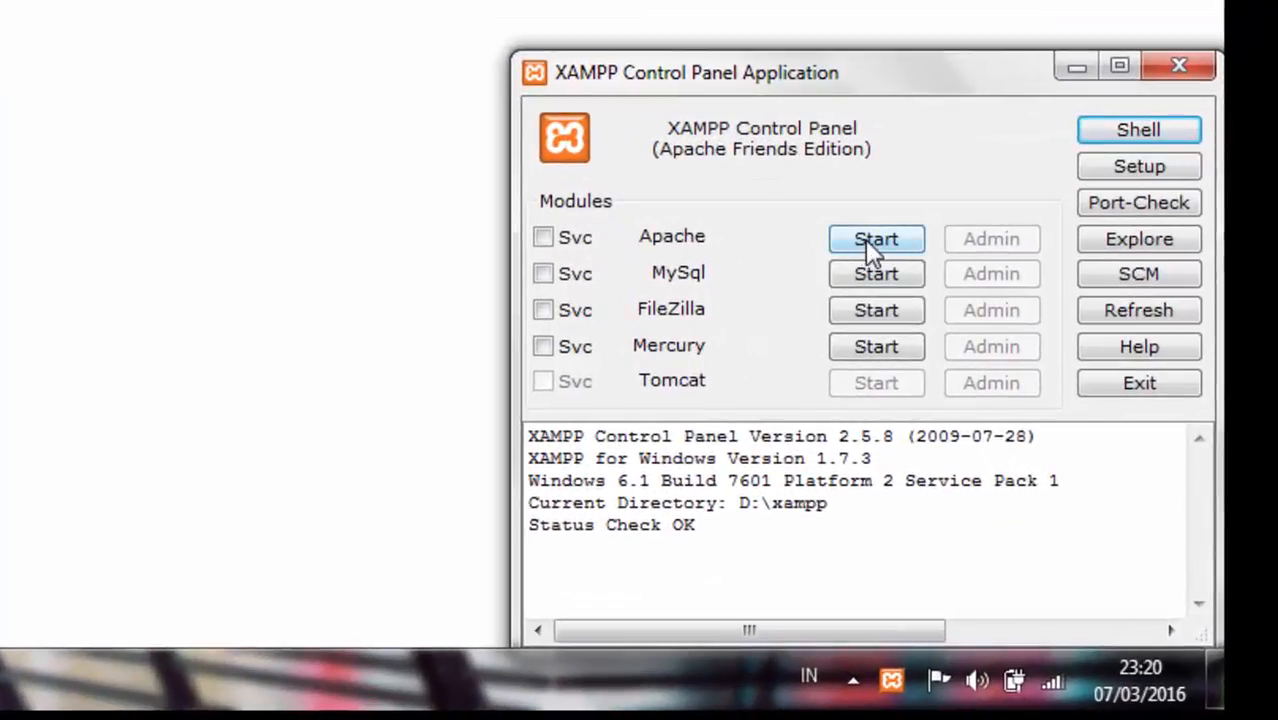
left_click(865, 239)
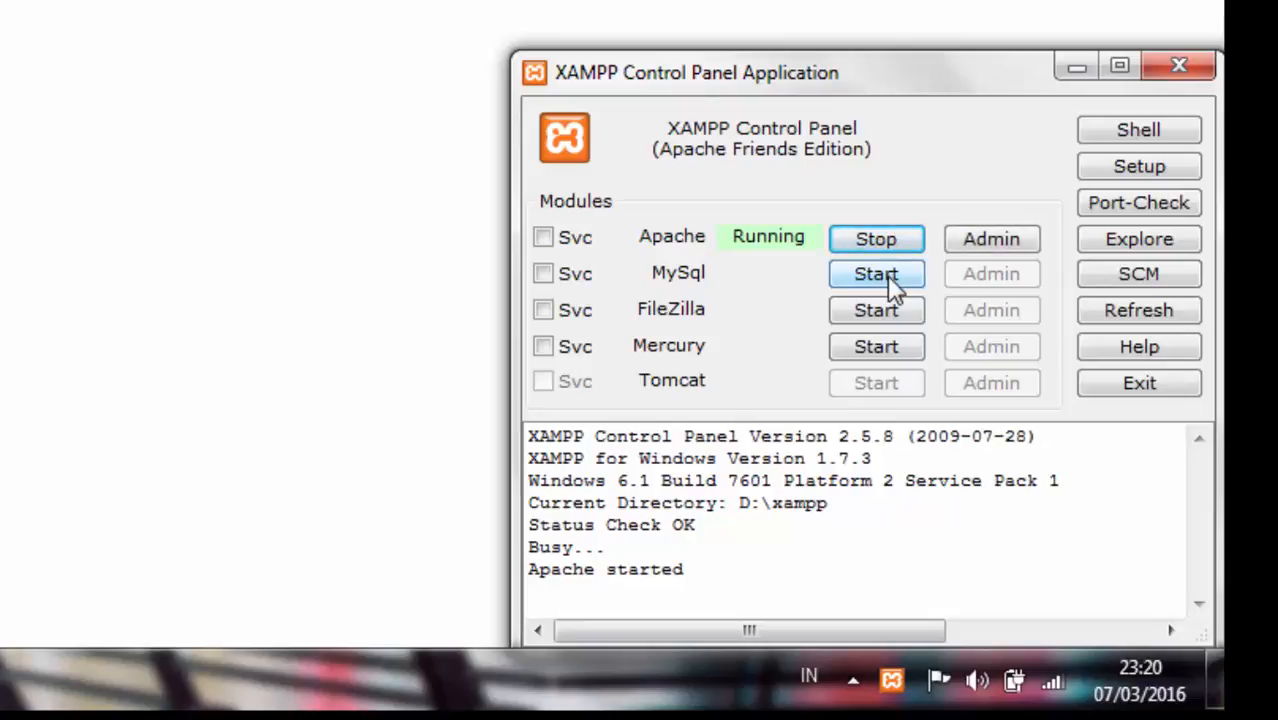
left_click(889, 276)
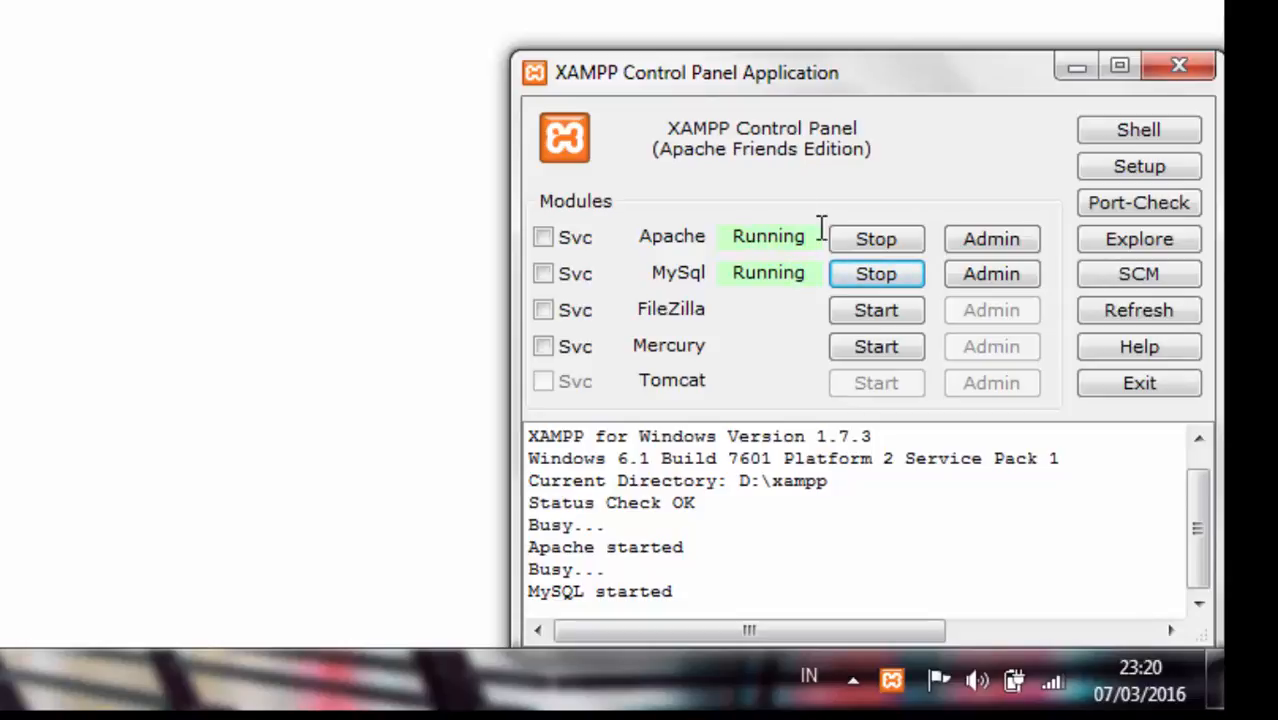
left_click_drag(814, 238, 690, 231)
left_click_drag(805, 268, 686, 289)
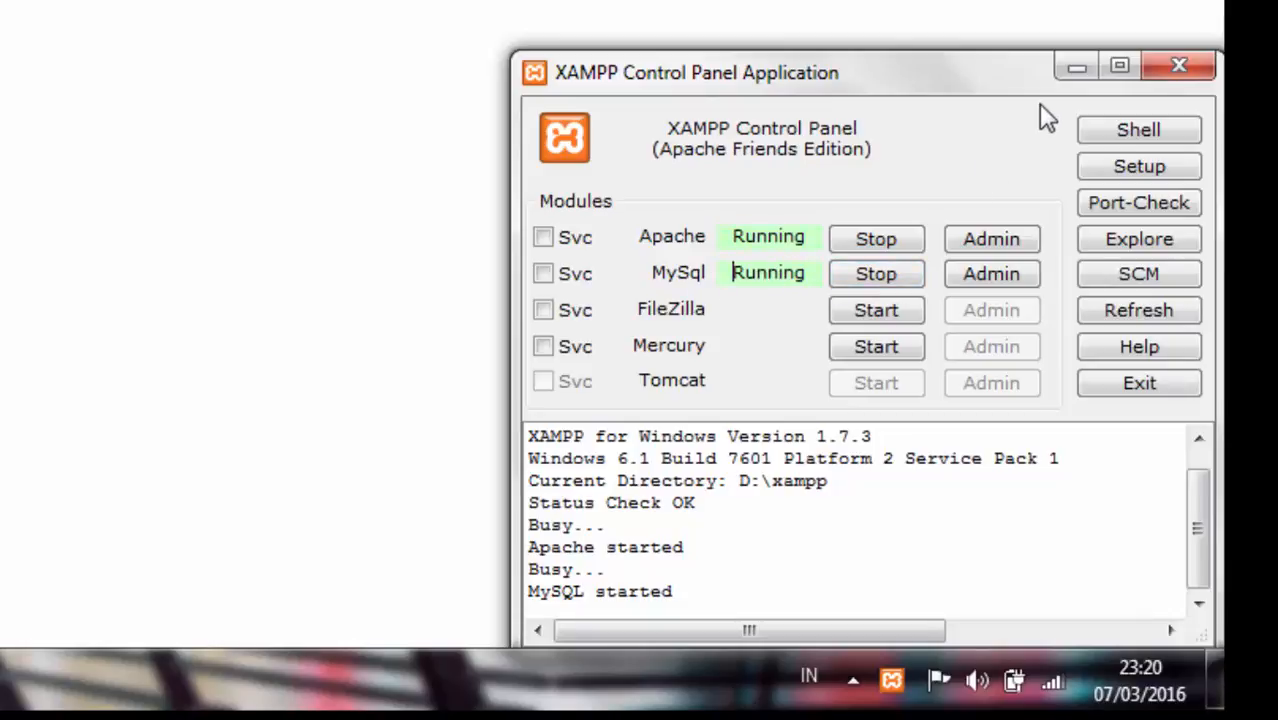
Load localhost/multimedia in Firefox to bring up the WordPress setup language page
left_click(1076, 66)
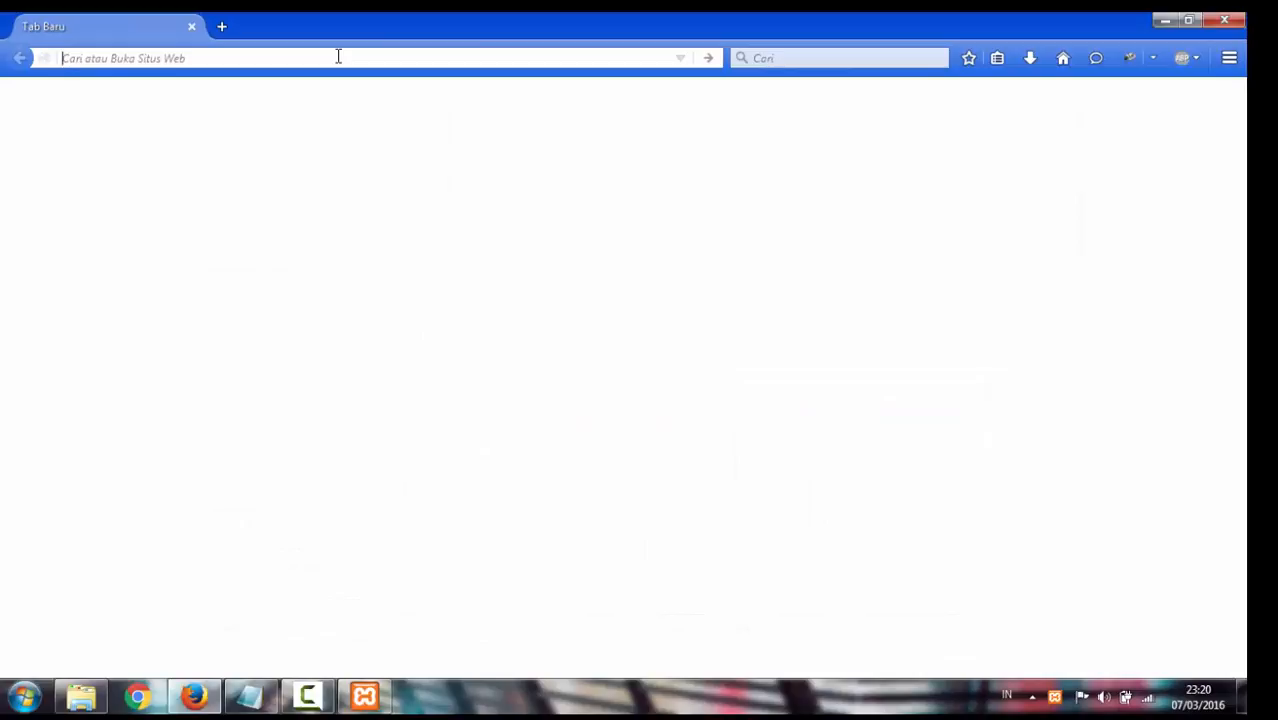
type("local")
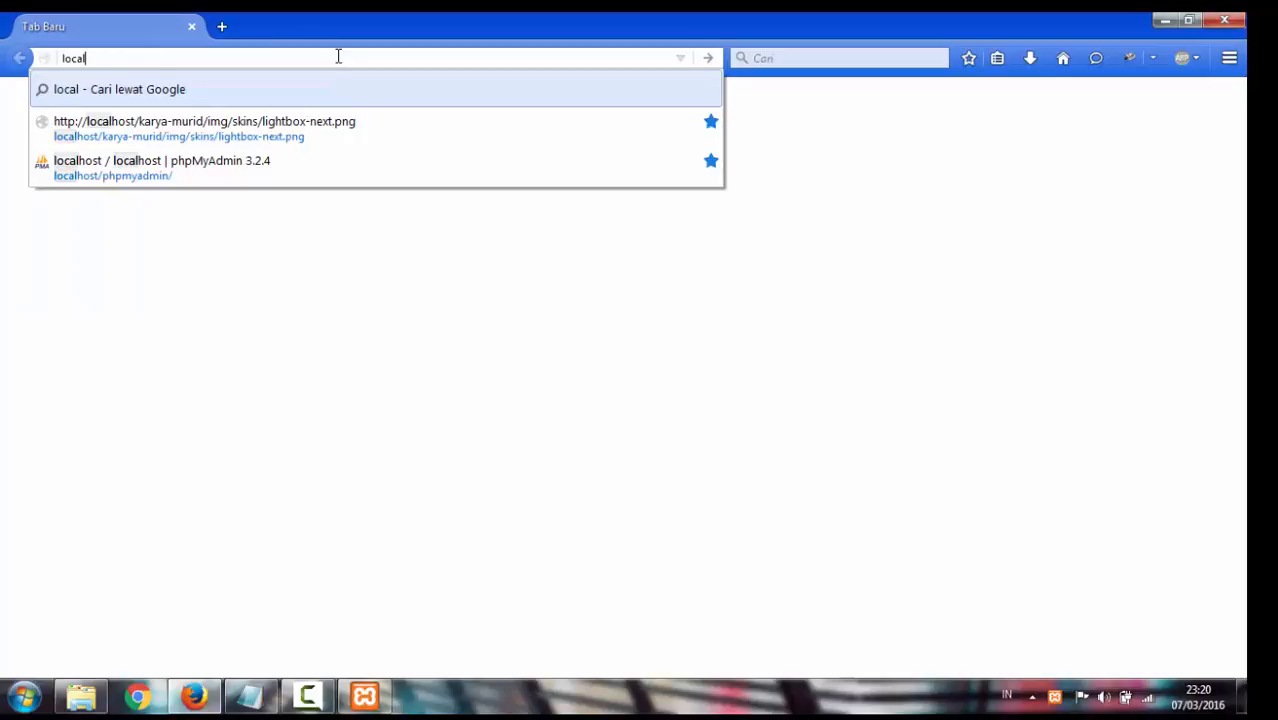
type("host/")
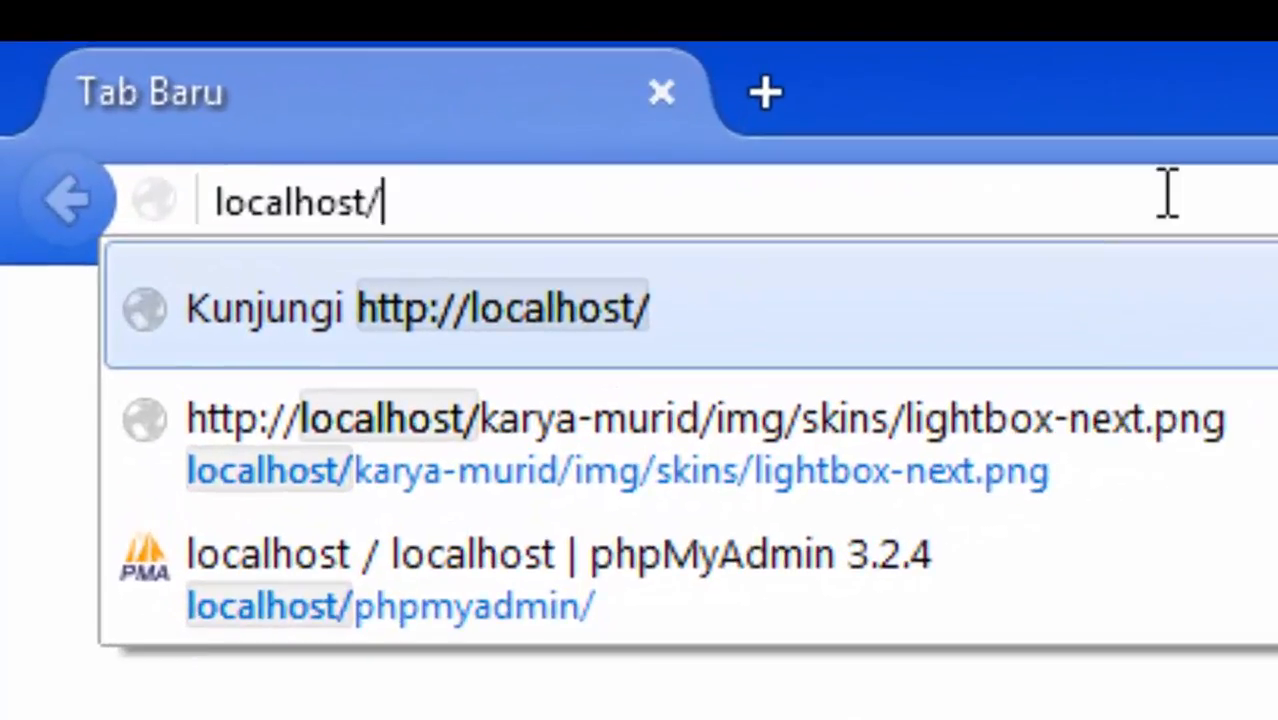
key("Down")
key("Down")
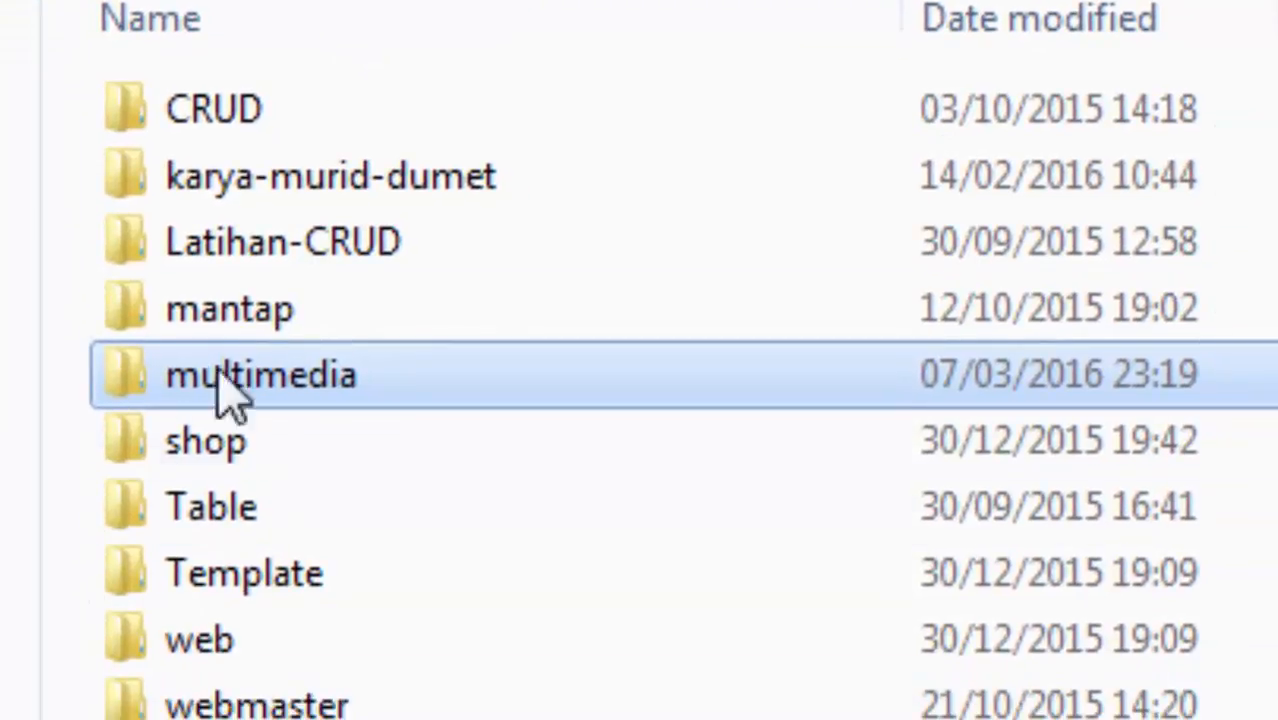
left_click(290, 395)
right_click(280, 368)
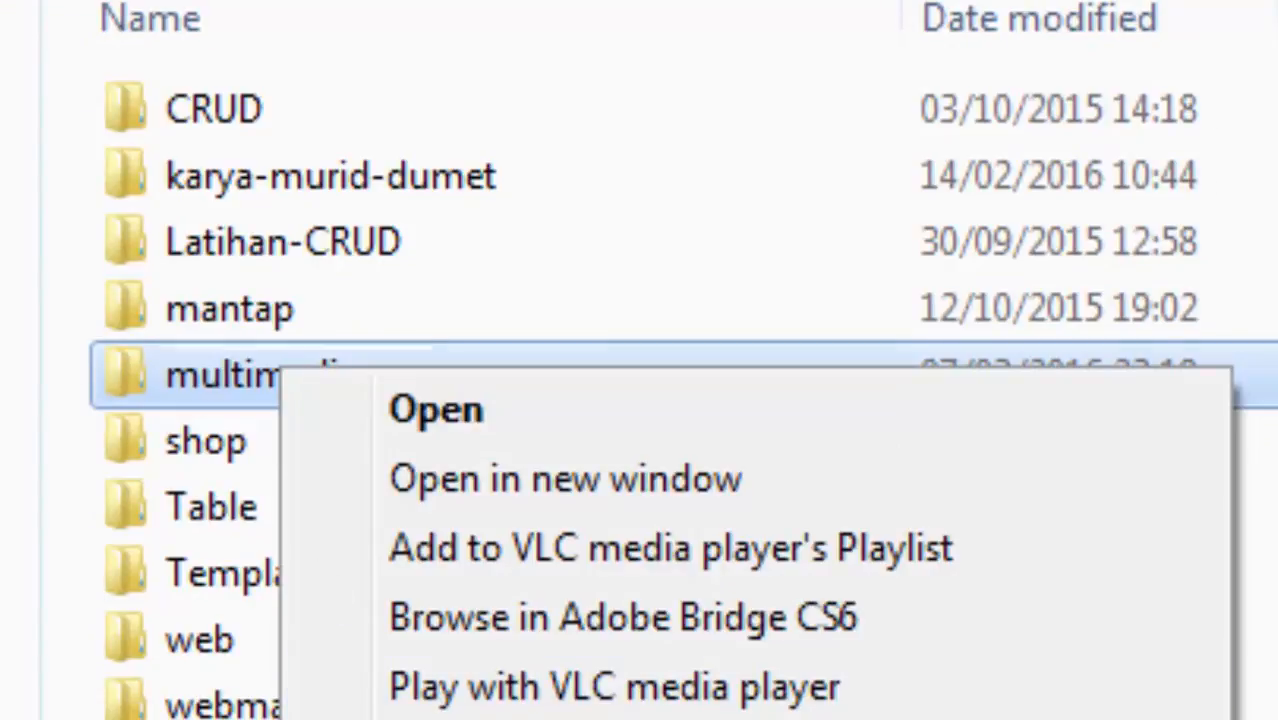
left_click(345, 719)
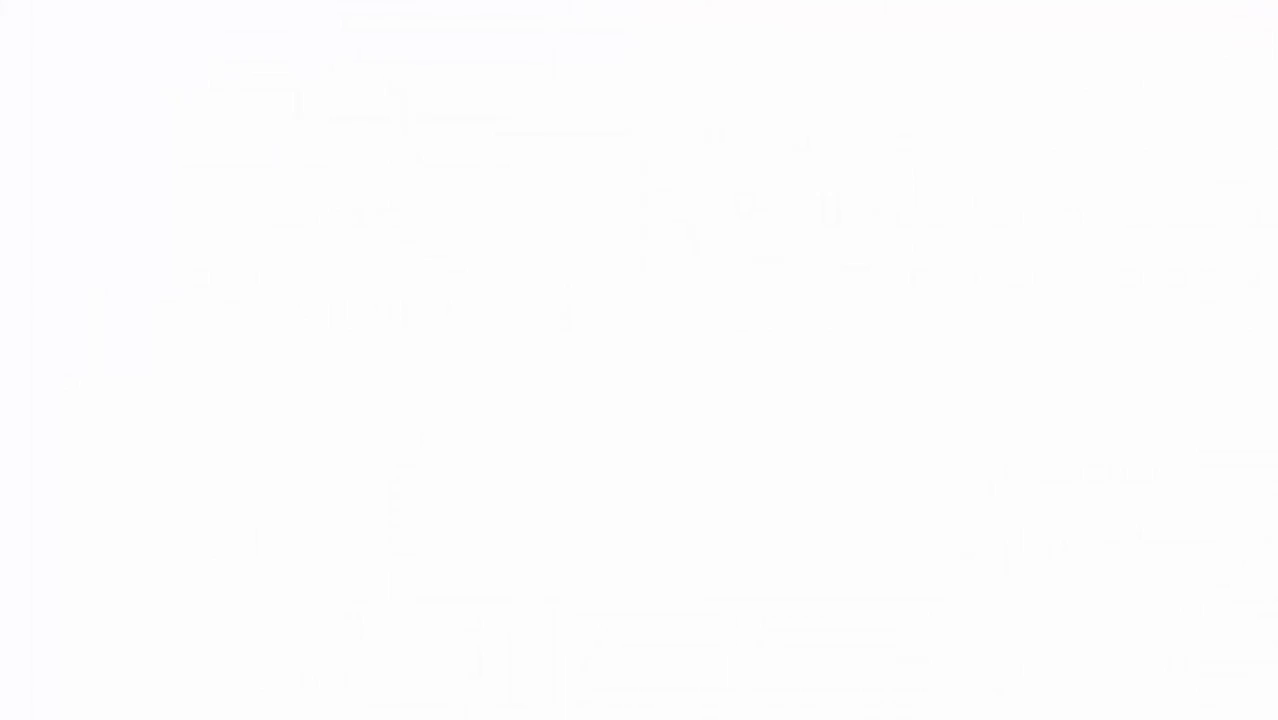
left_click(455, 155)
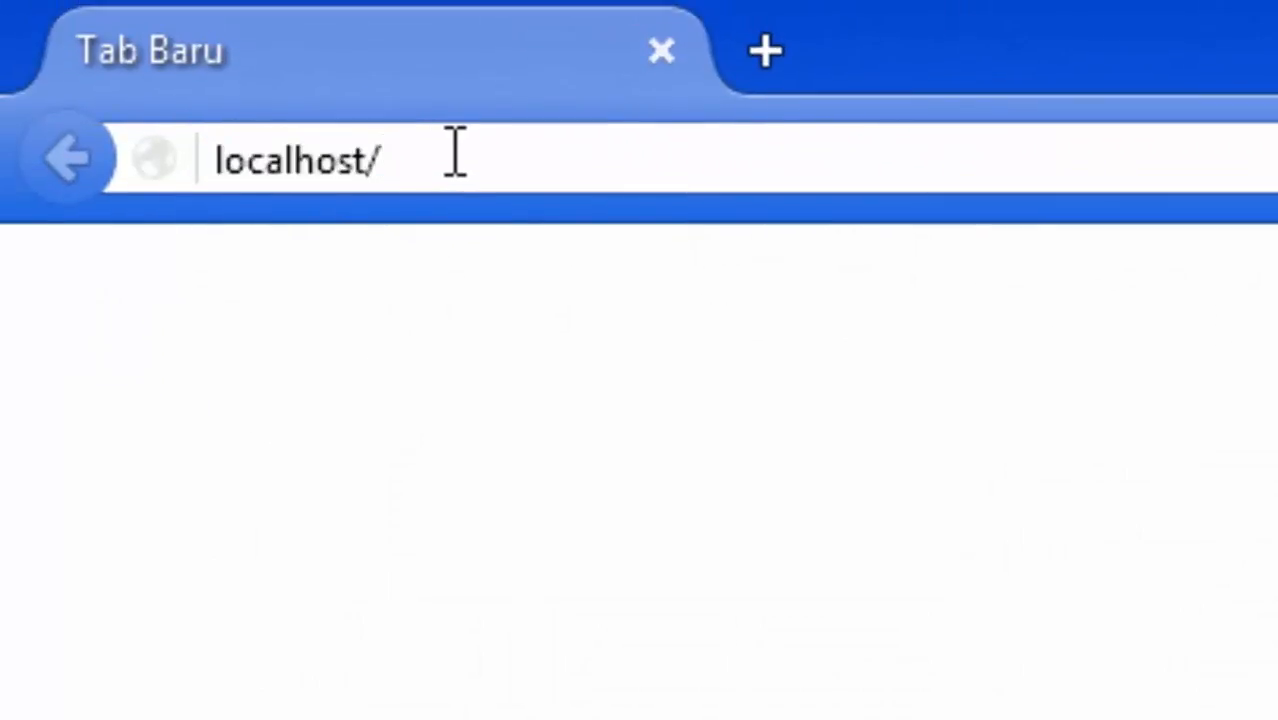
type("multimedia")
left_click(641, 175)
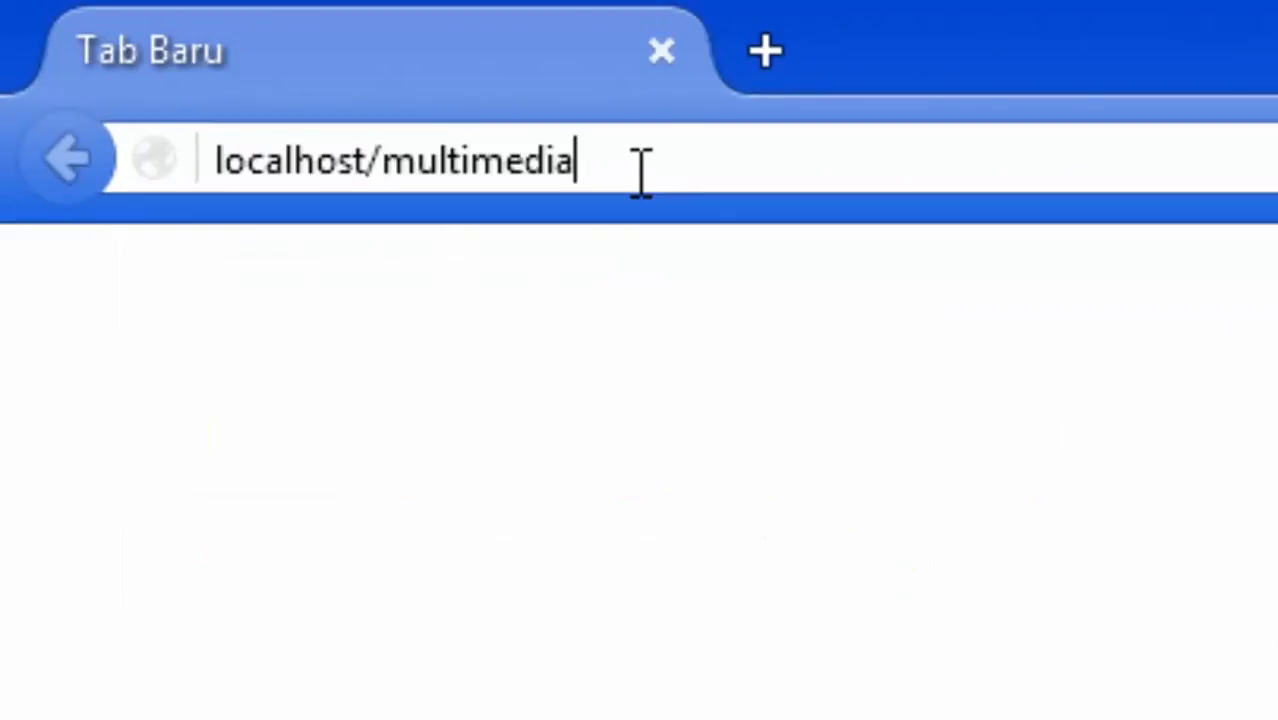
key("Return")
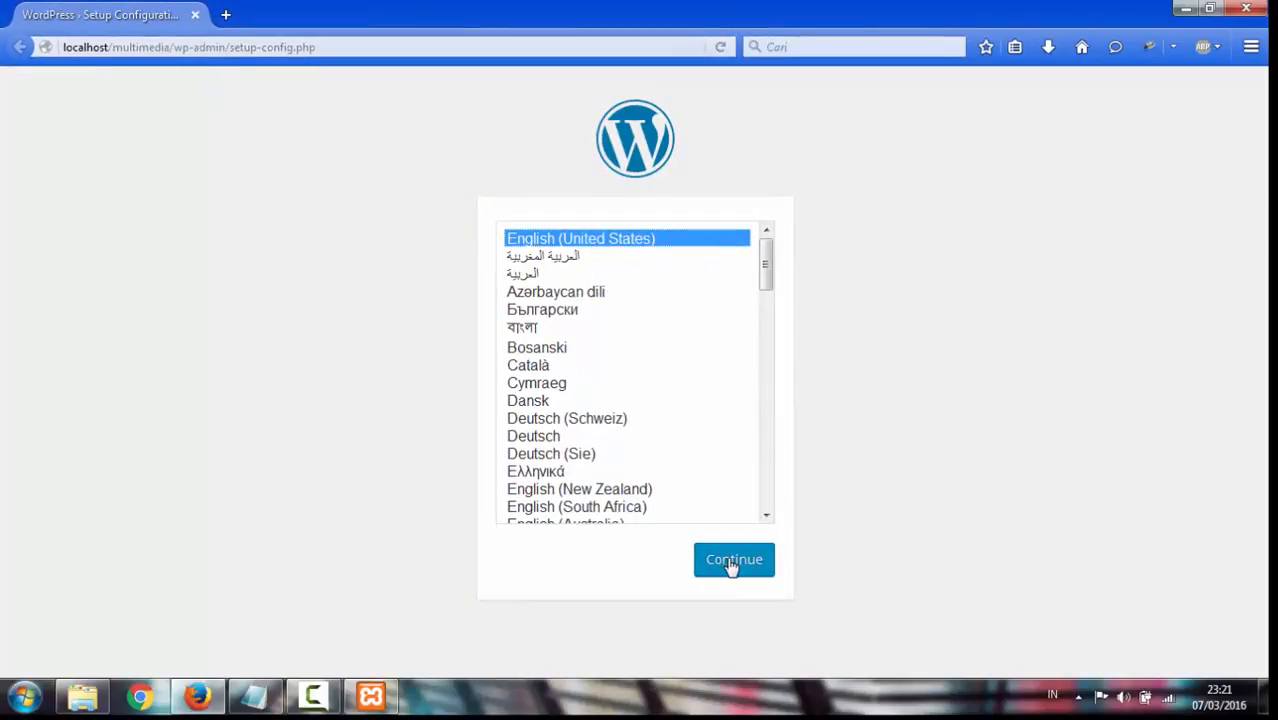
Choose English (United States) as the setup language and continue
mouse_move(766, 265)
left_mouse_down()
mouse_move(757, 415)
mouse_move(747, 374)
mouse_move(767, 260)
left_mouse_up()
left_click(693, 328)
left_click(703, 240)
left_click(741, 566)
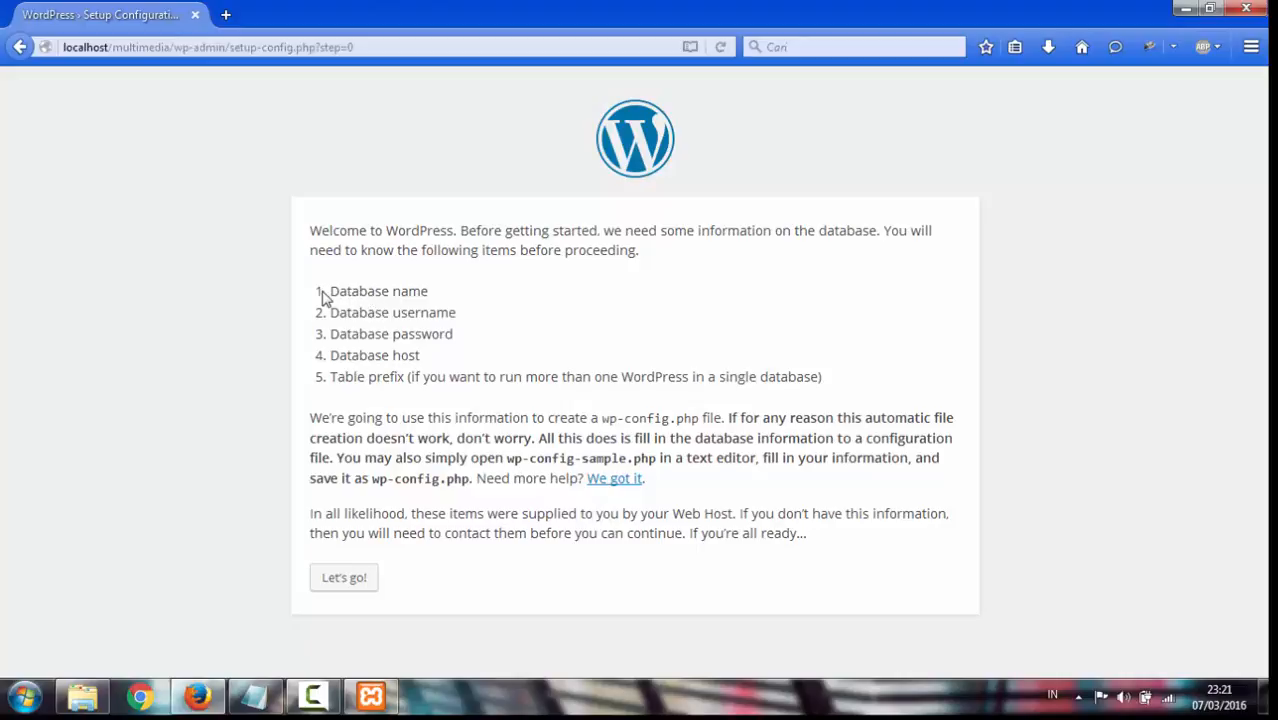
Highlight the required database name, username, password, host and table prefix items
left_click_drag(322, 291, 451, 300)
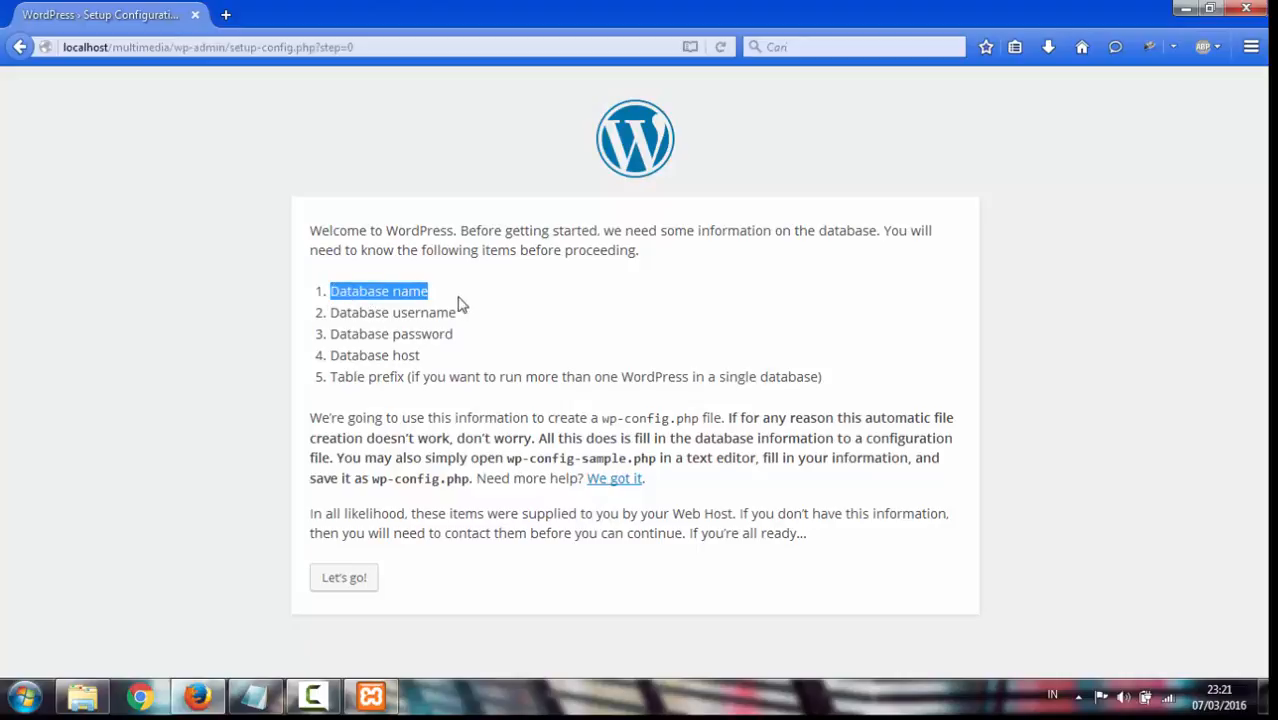
left_click_drag(331, 312, 497, 325)
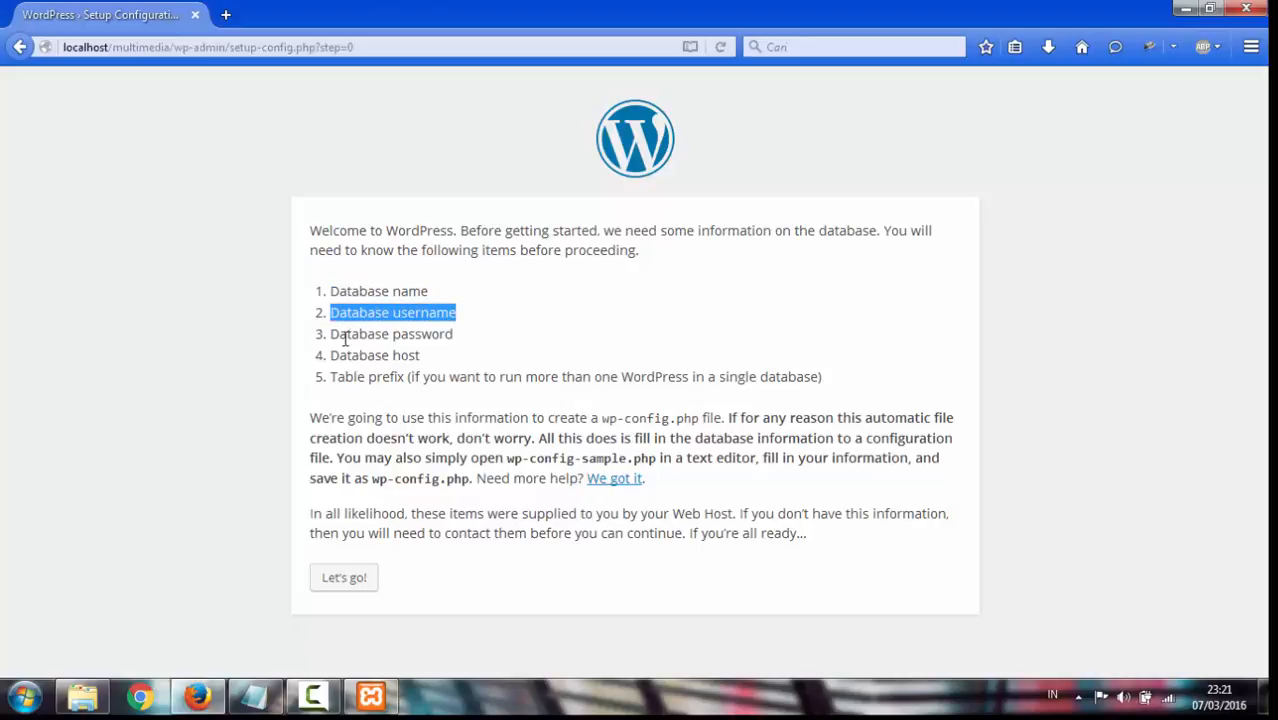
left_click_drag(334, 334, 473, 340)
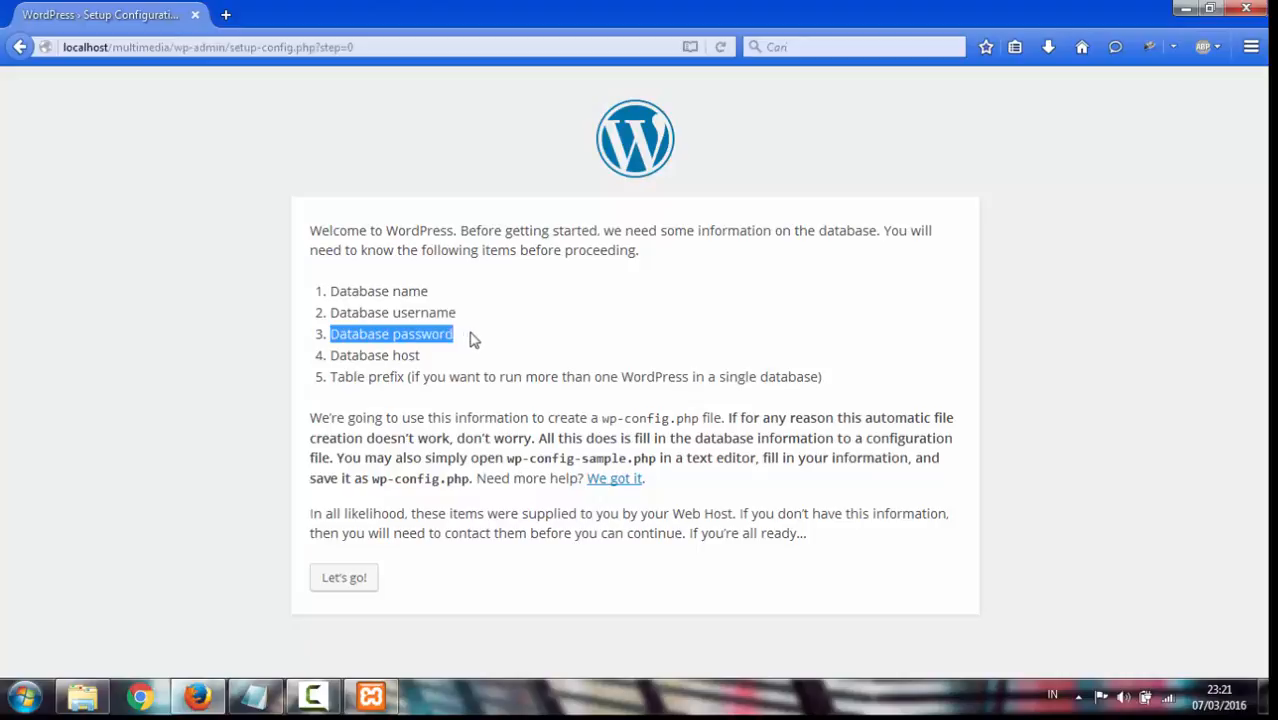
left_click_drag(332, 355, 436, 361)
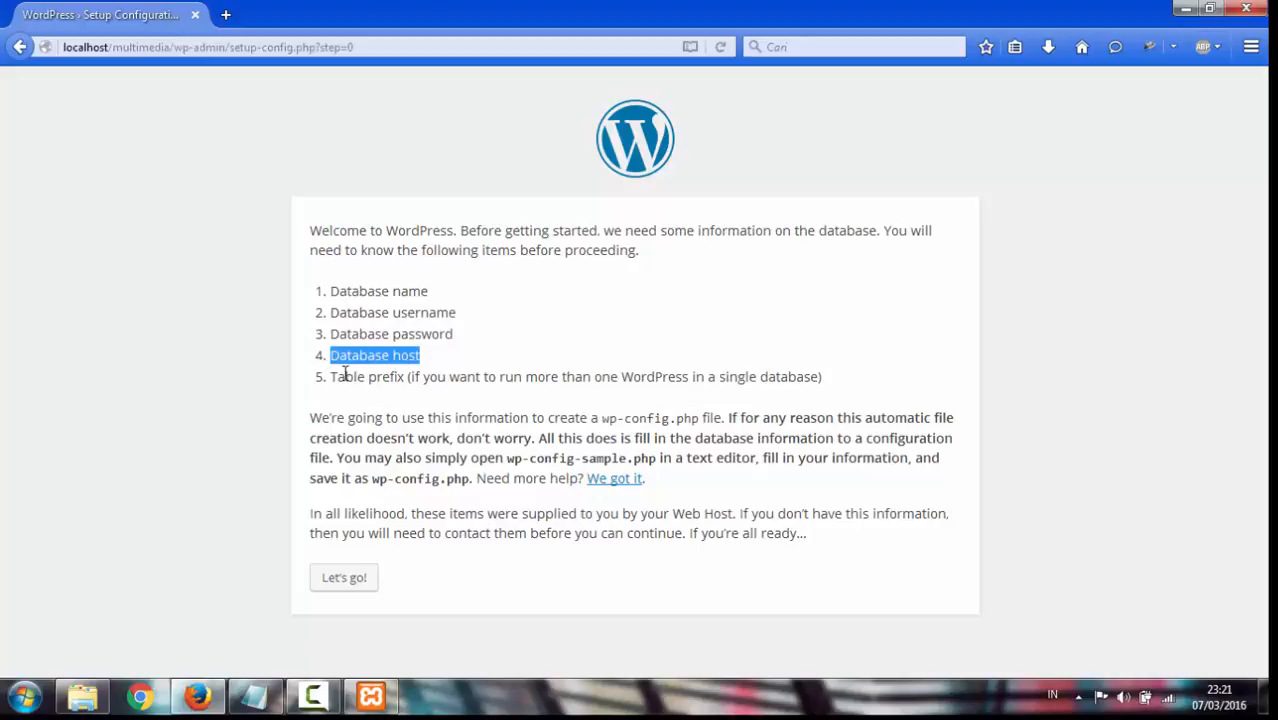
left_click_drag(332, 377, 841, 399)
left_click(690, 309)
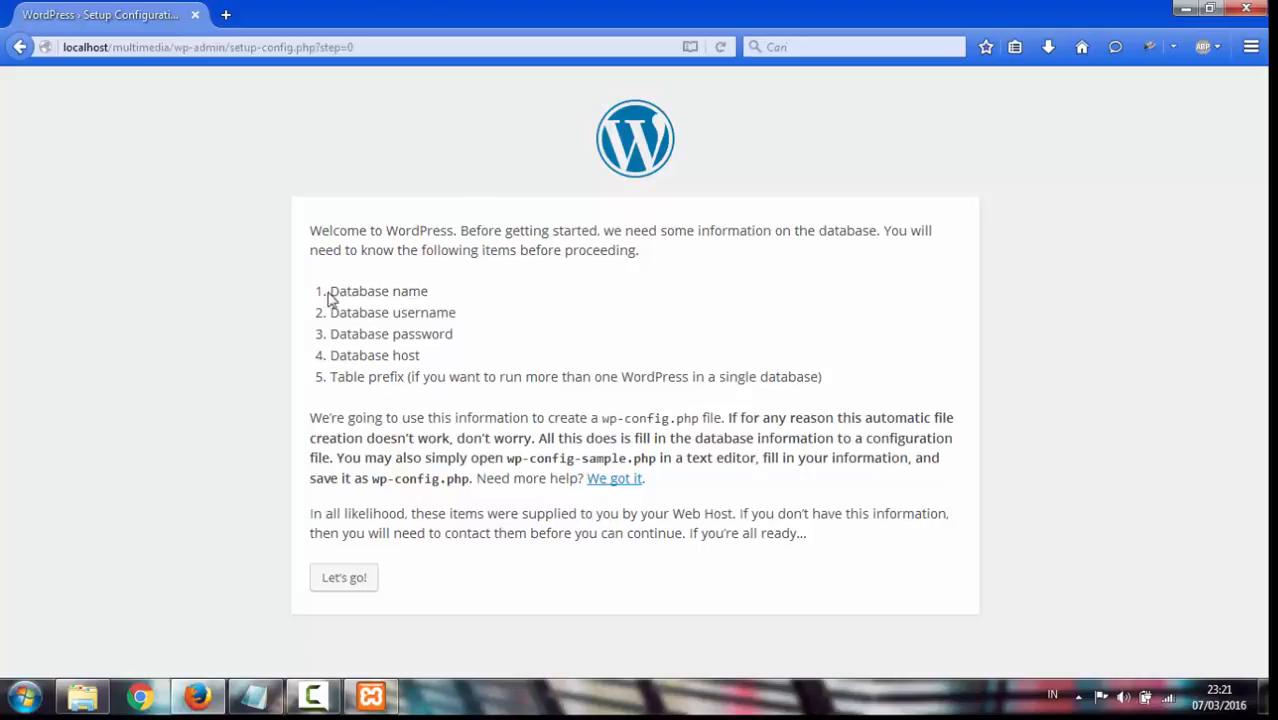
left_click_drag(331, 292, 408, 292)
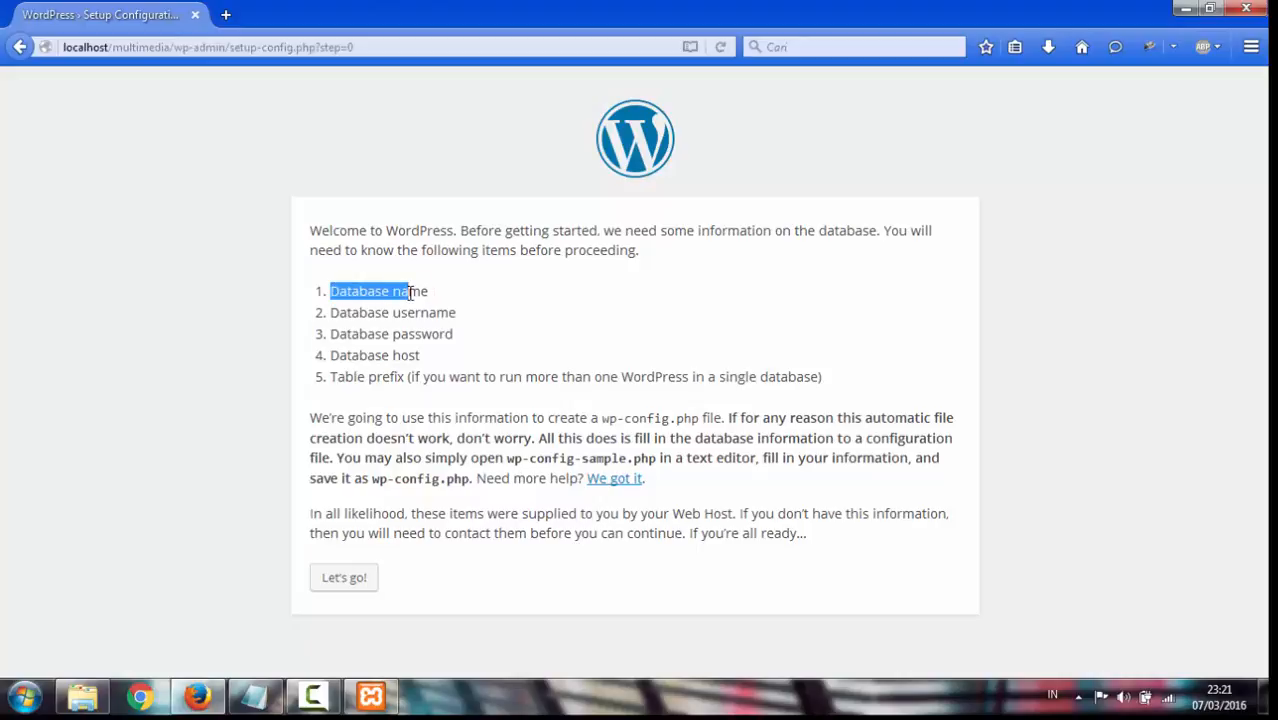
Open localhost/phpmyadmin in a new Firefox tab
left_click(226, 17)
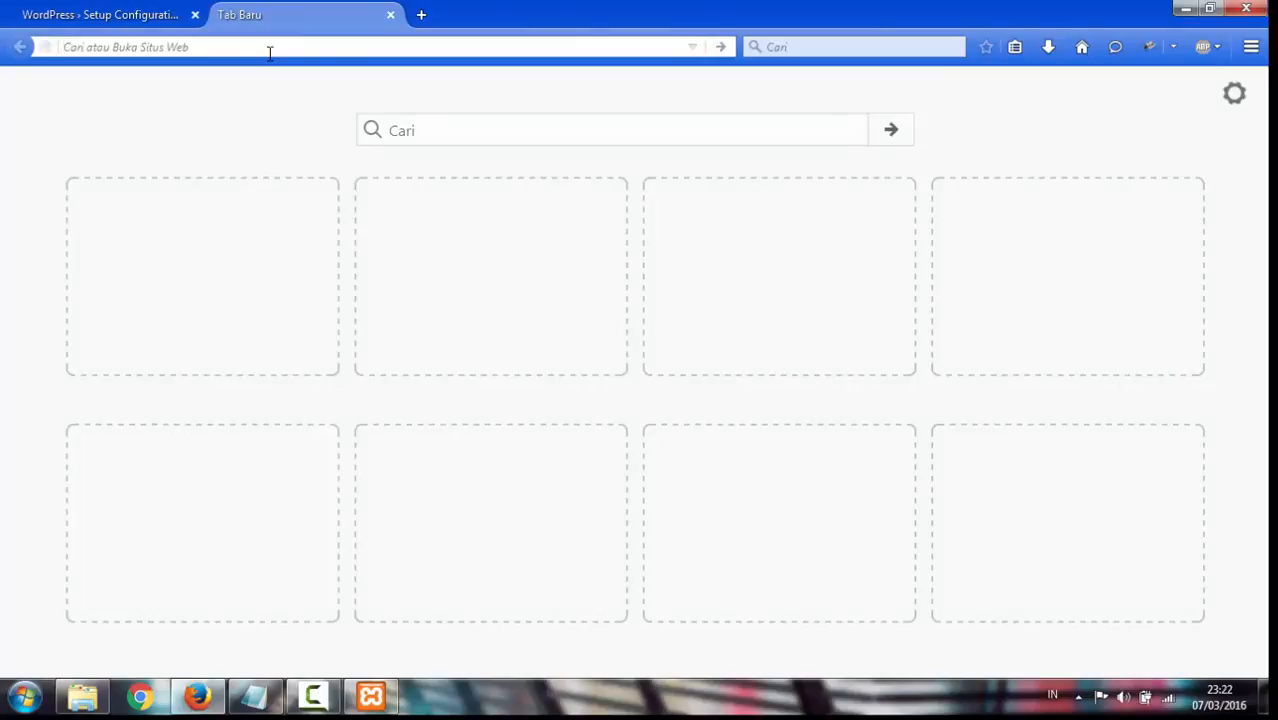
type("local")
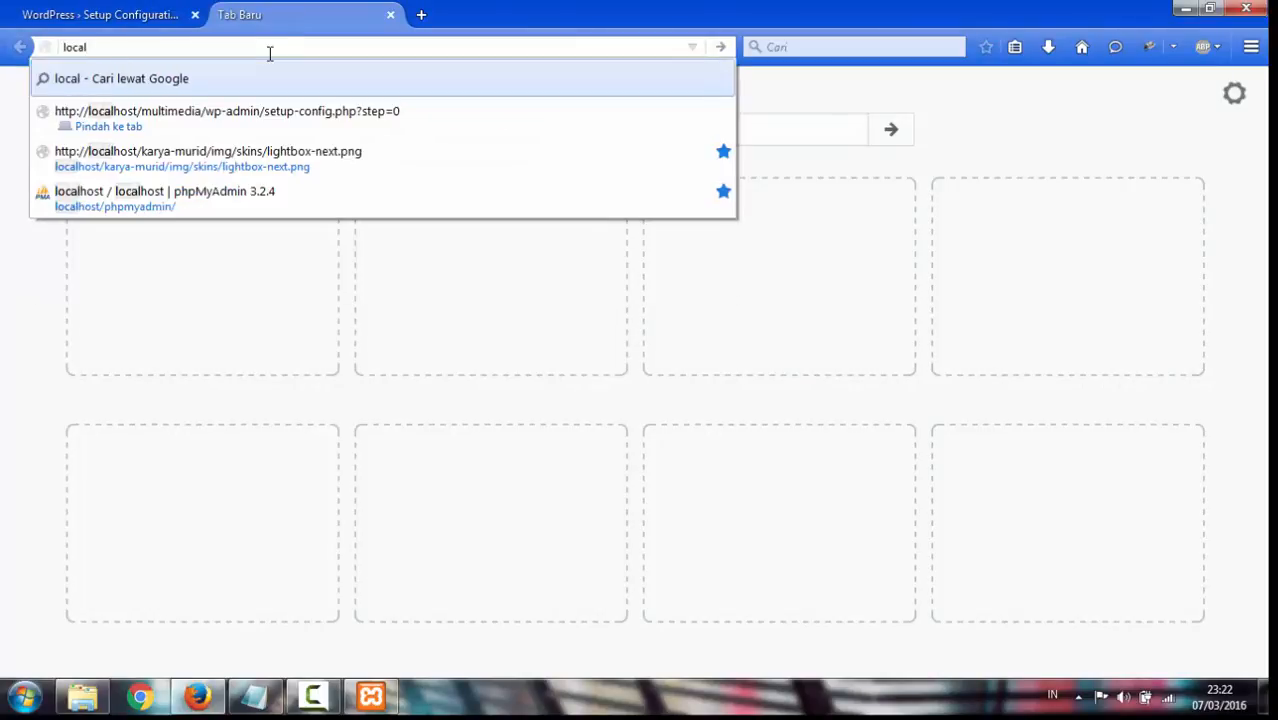
type("host")
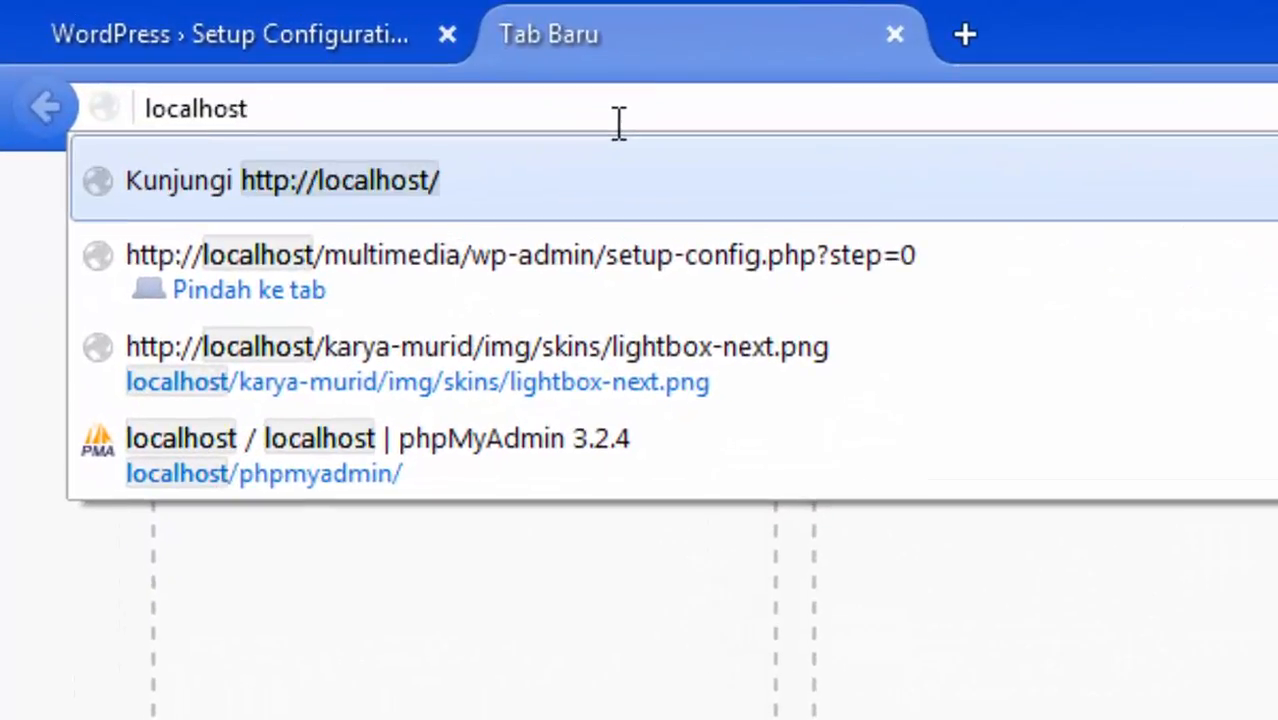
type("/")
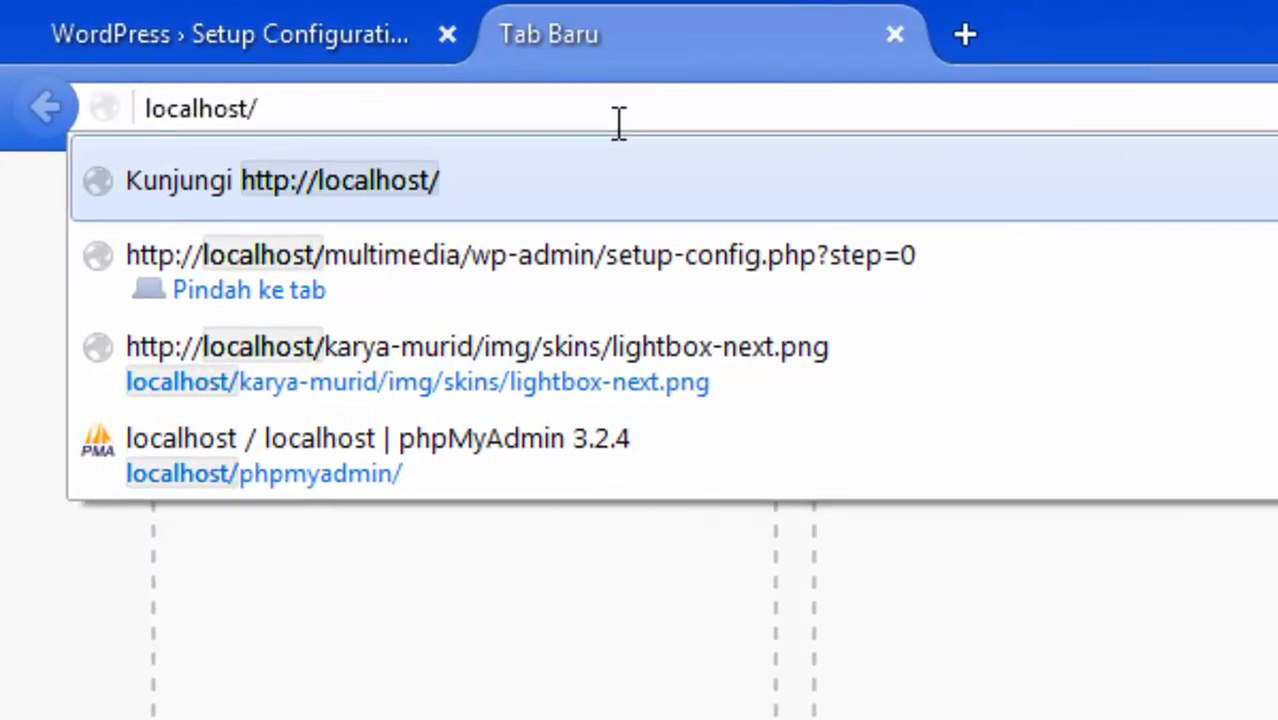
type("php")
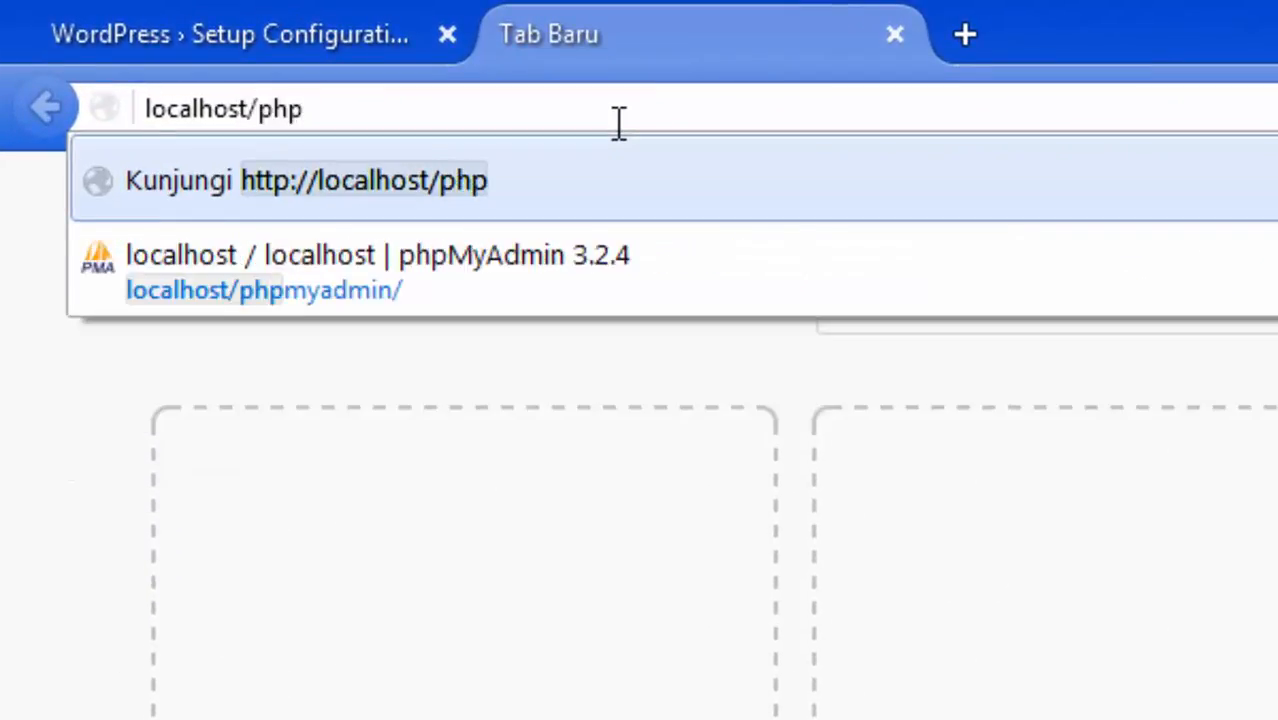
key("Down")
key("Return")
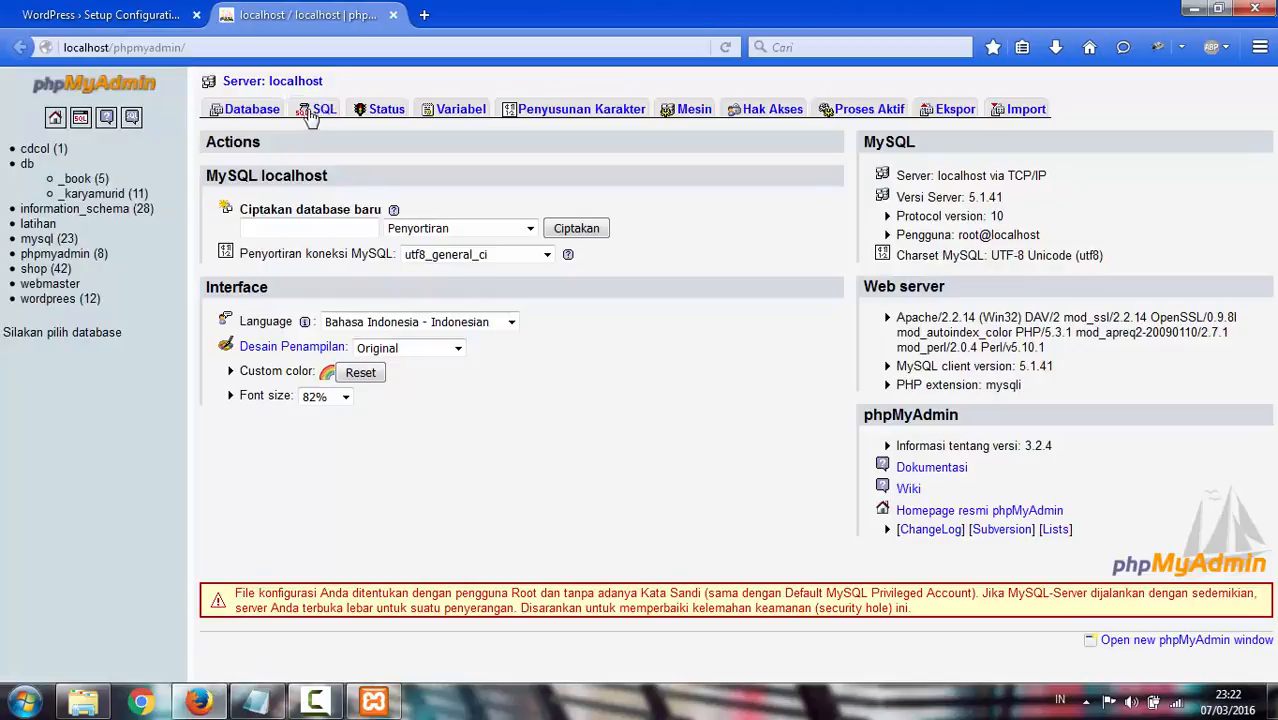
Browse phpMyAdmin's Database, SQL, Status and Variabel pages, ending on the database list
left_click(252, 114)
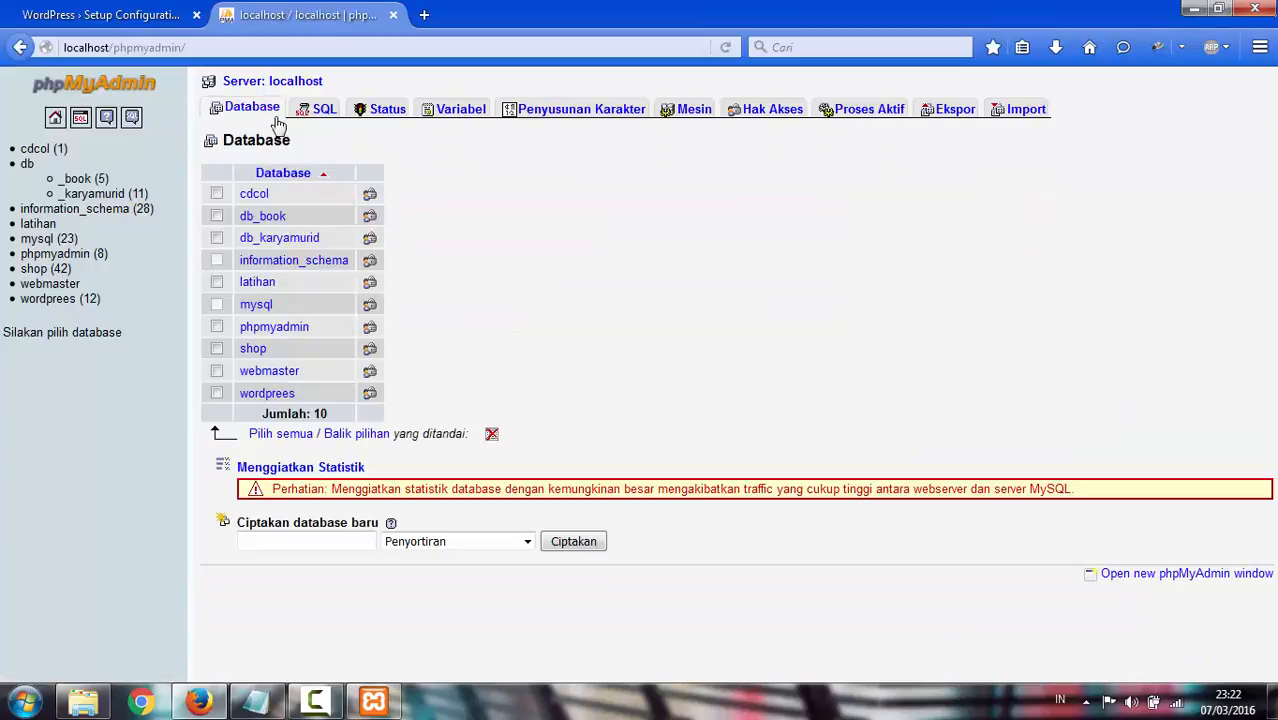
left_click(325, 113)
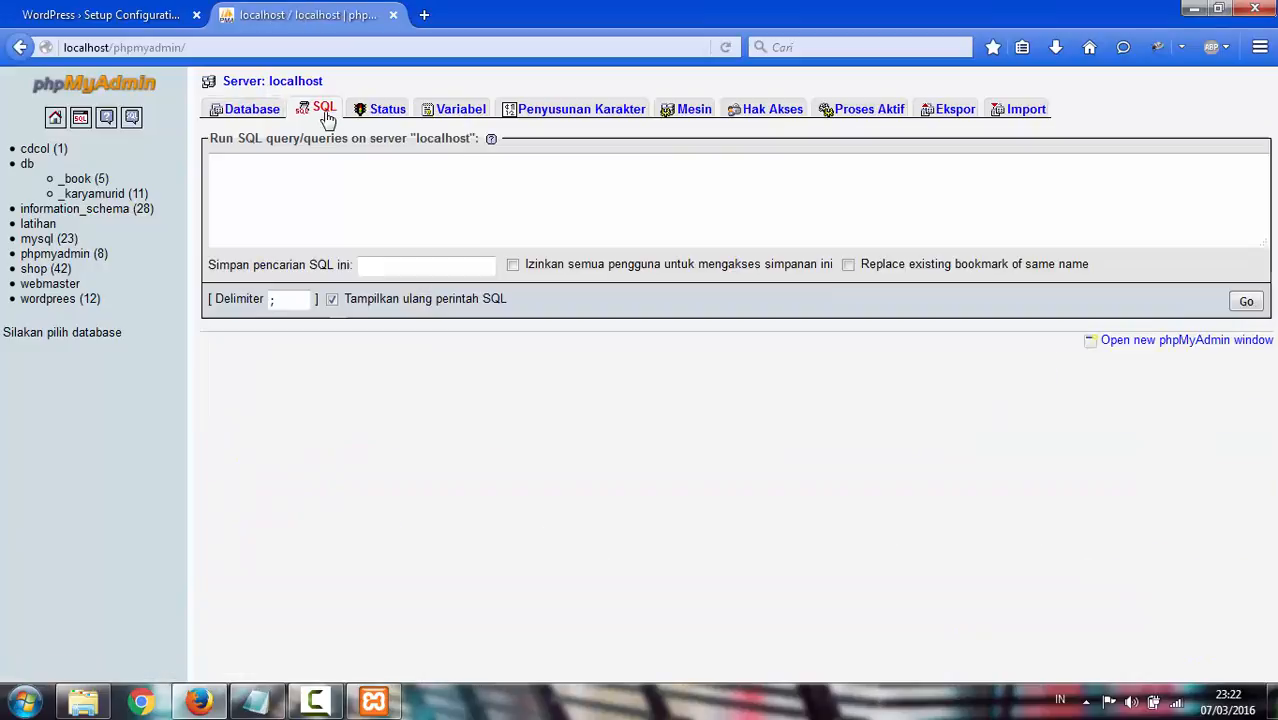
left_click(388, 113)
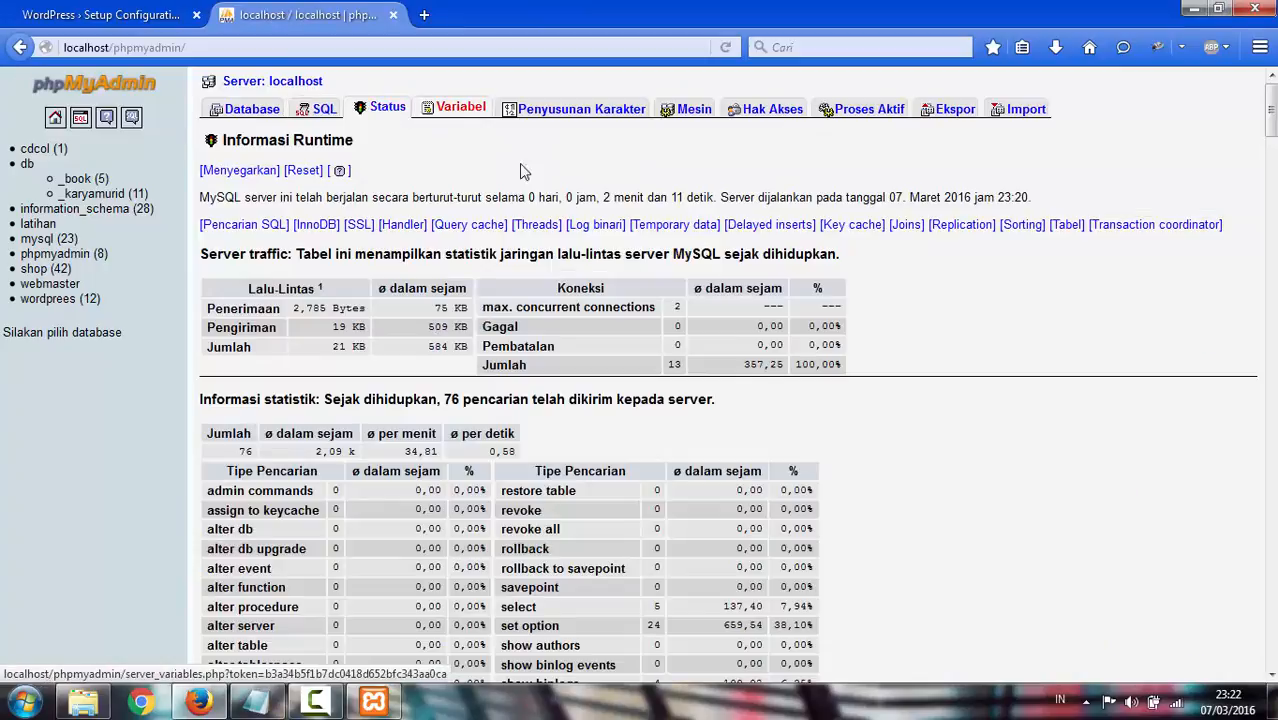
scroll(590, 320, "down", 5)
scroll(590, 320, "up", 5)
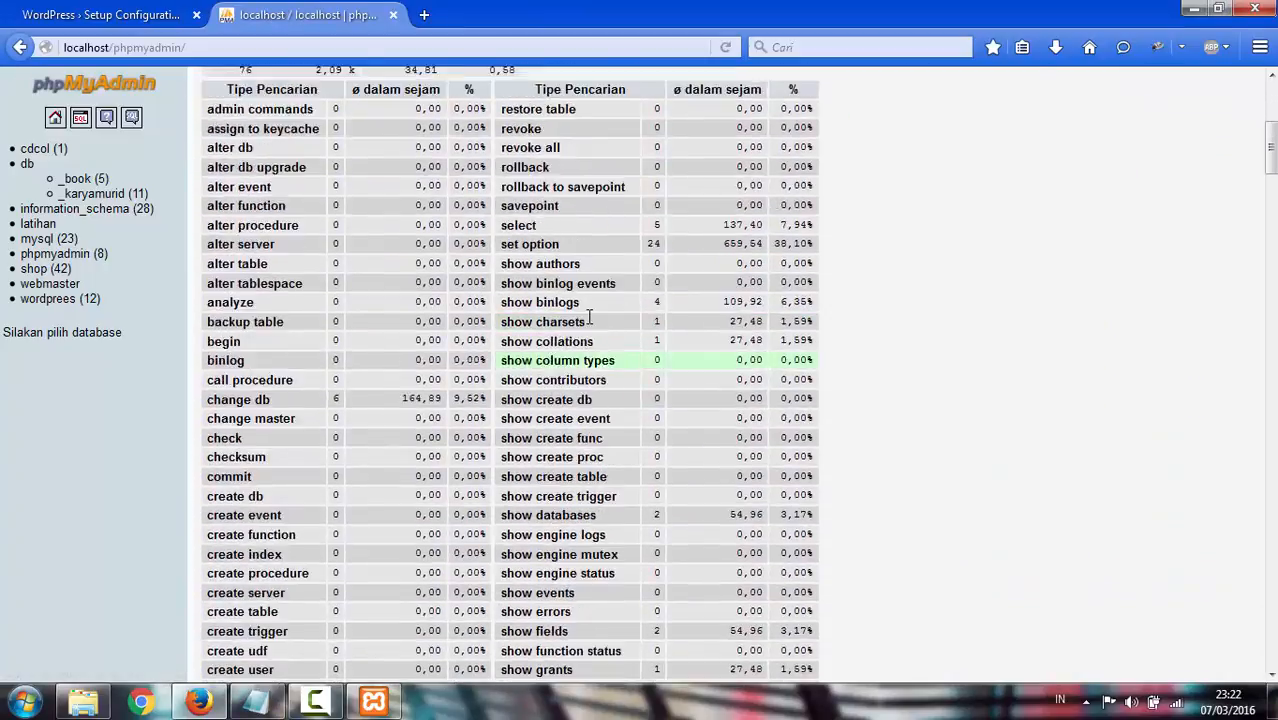
left_click(459, 110)
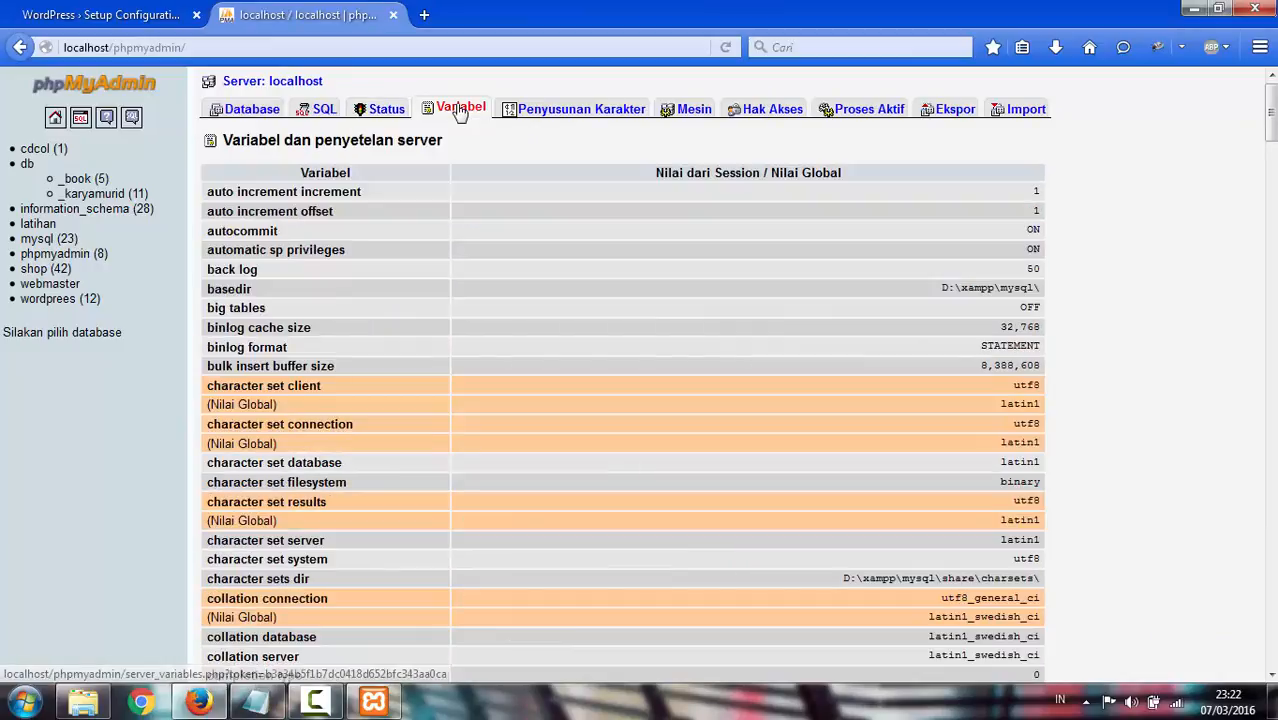
scroll(636, 278, "down", 1)
scroll(637, 277, "down", 3)
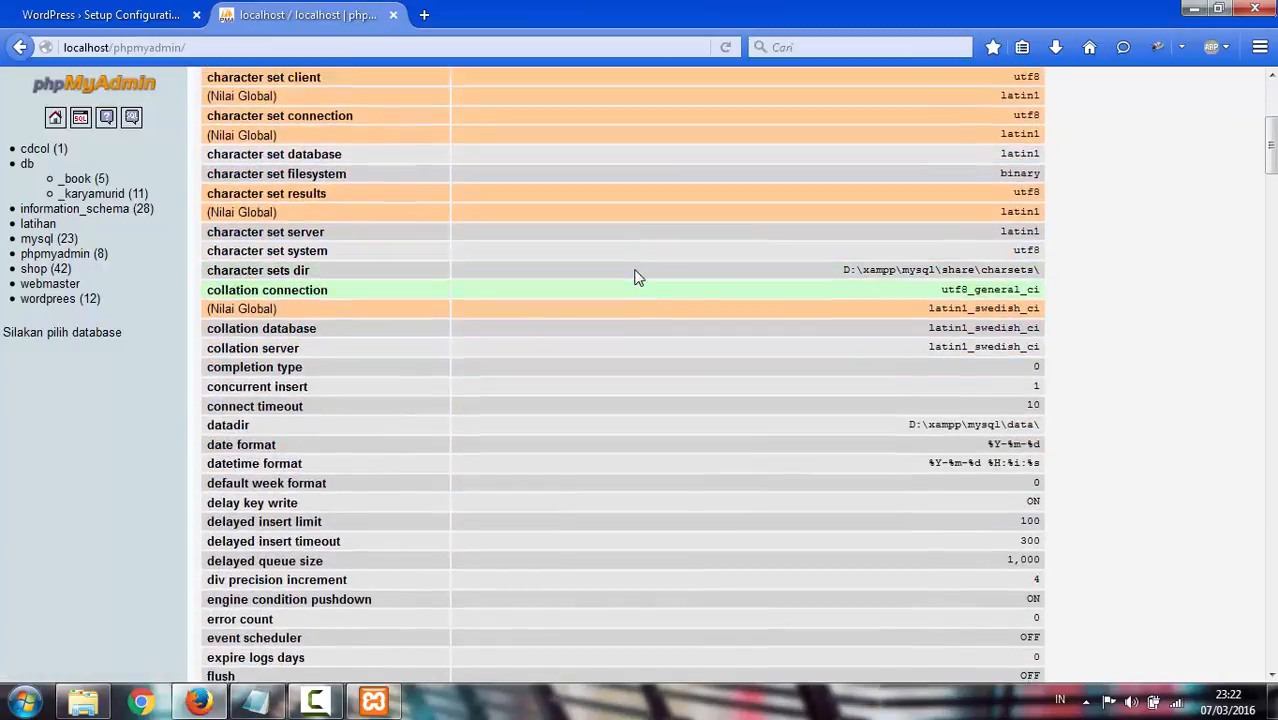
scroll(638, 277, "up", 4)
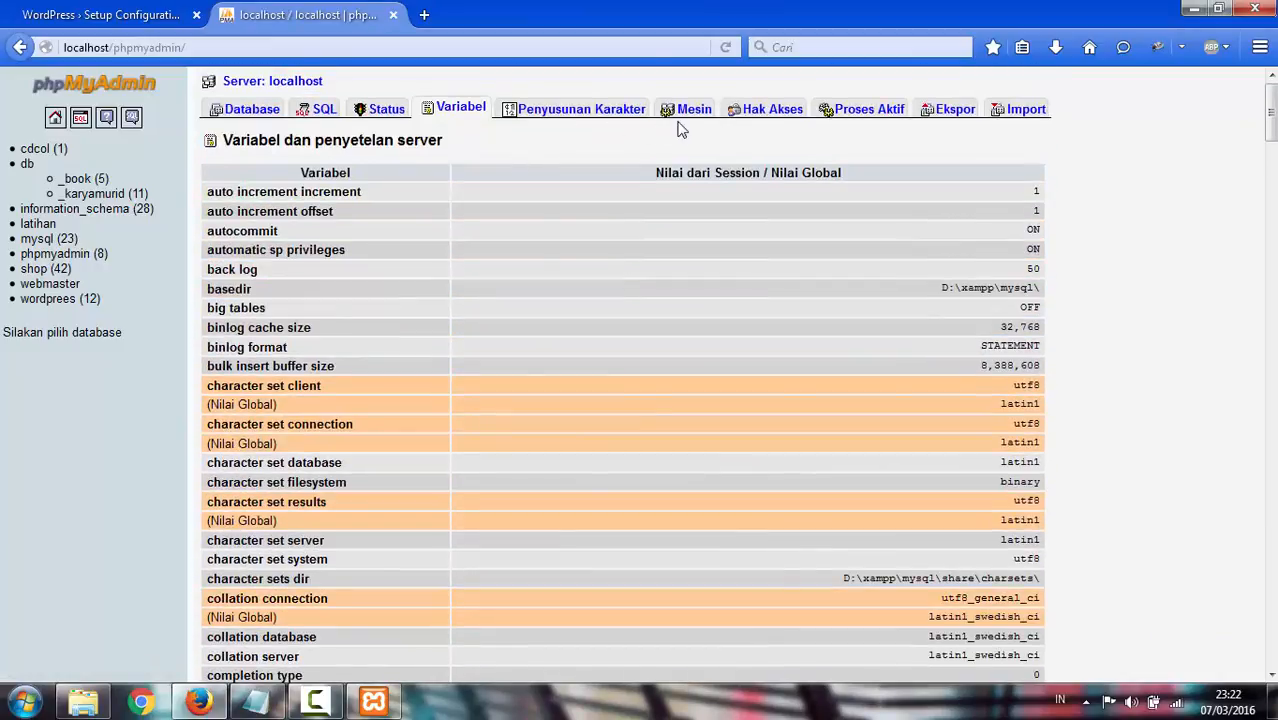
left_click(251, 110)
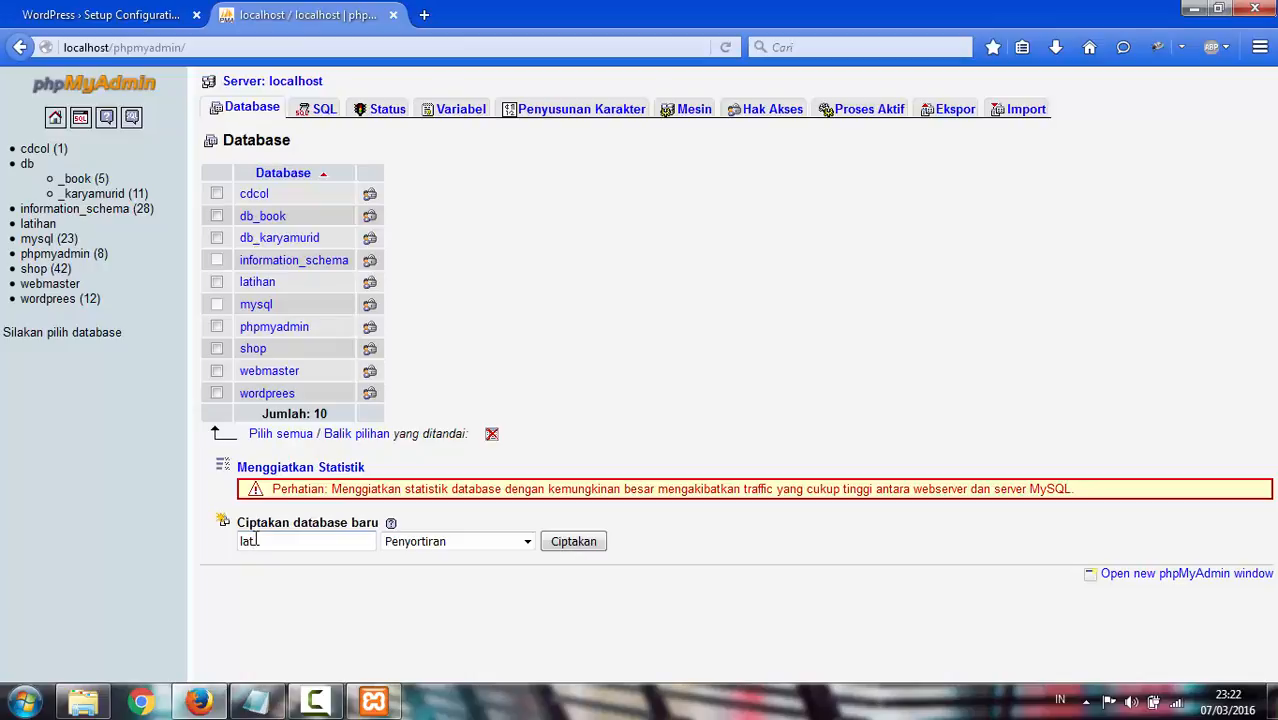
Create a new database named lookshopp in phpMyAdmin, then head back
type("lookshop")
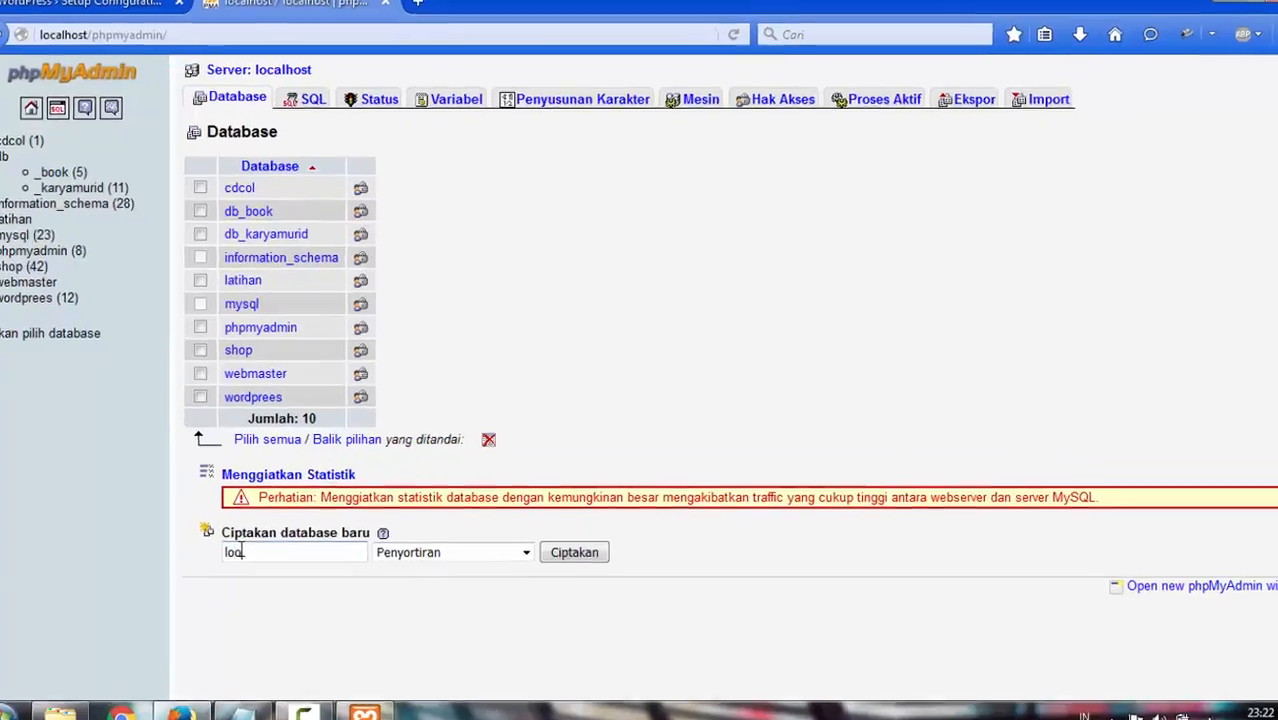
type("p")
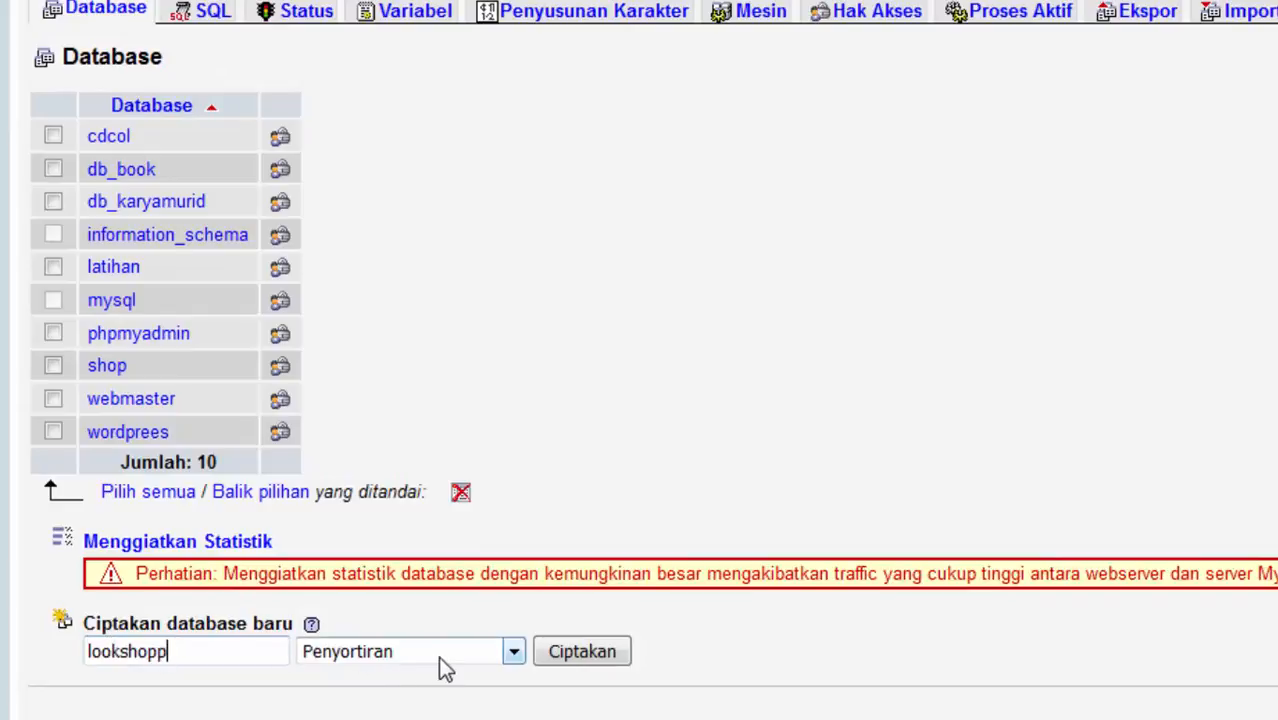
left_click(570, 659)
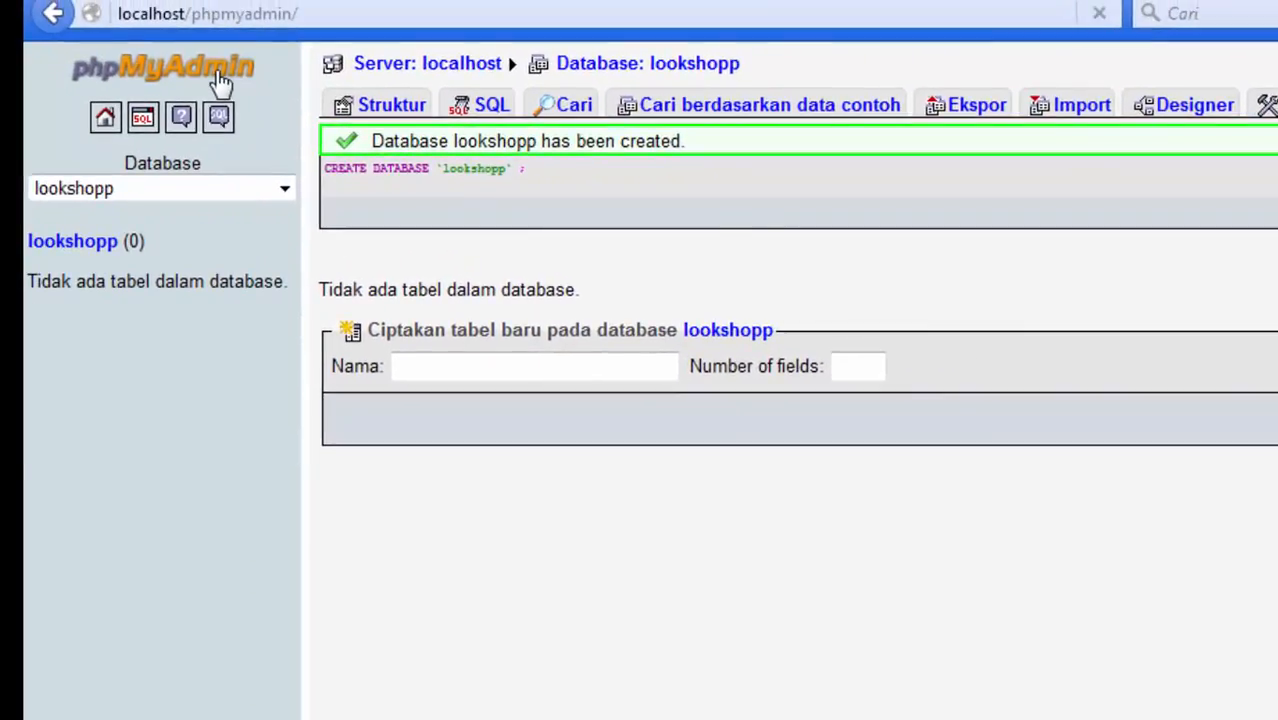
left_click(362, 108)
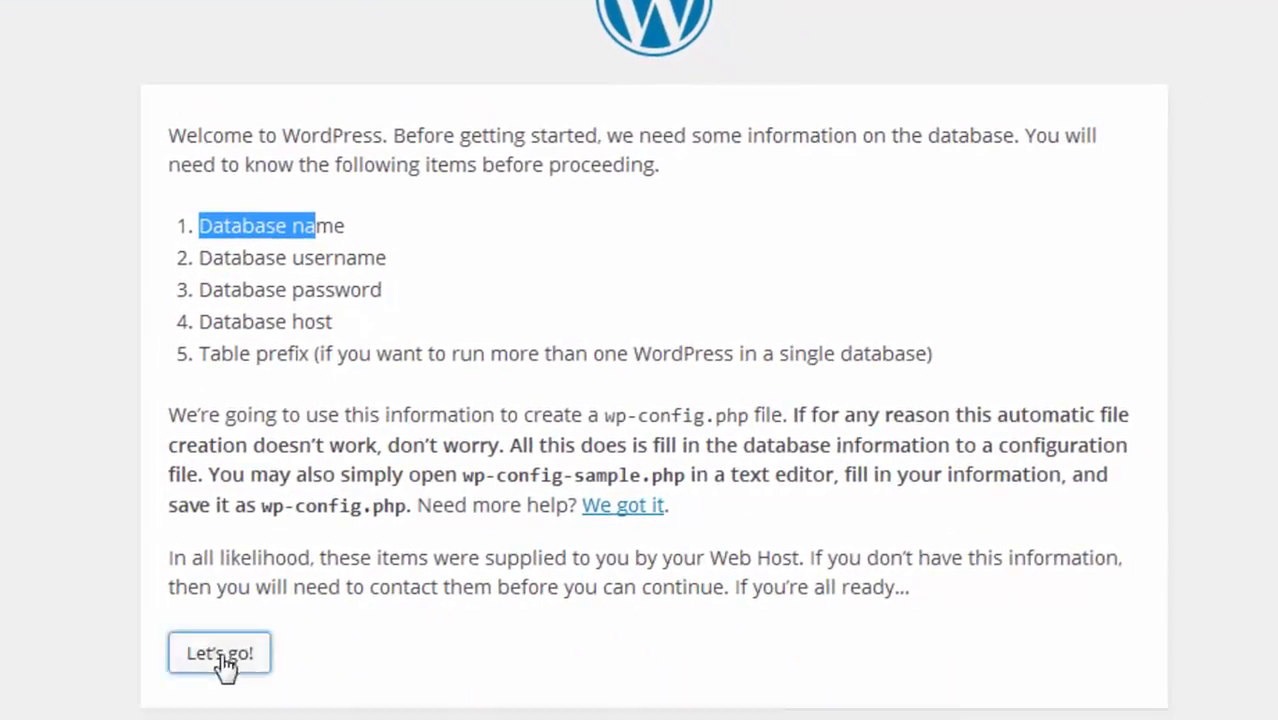
Enter lookshopp as database name and root as user name, leaving the password empty
left_click(225, 666)
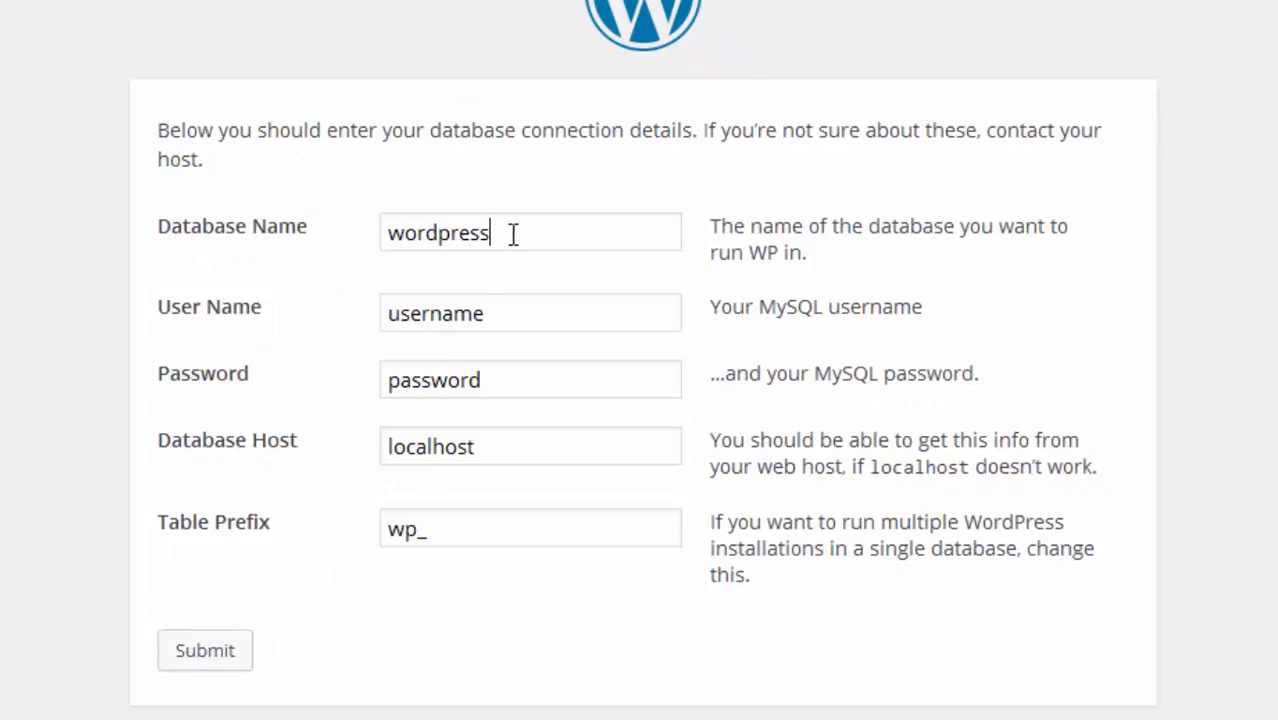
left_click_drag(513, 234, 331, 234)
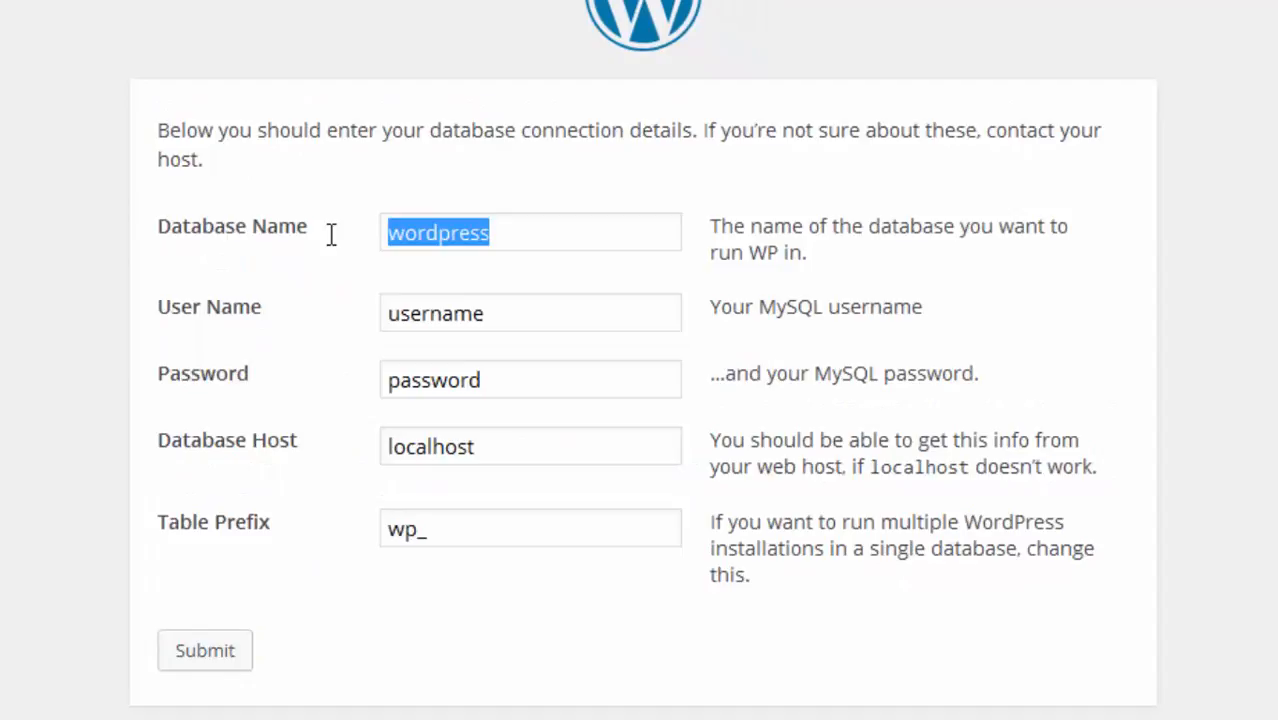
type("l")
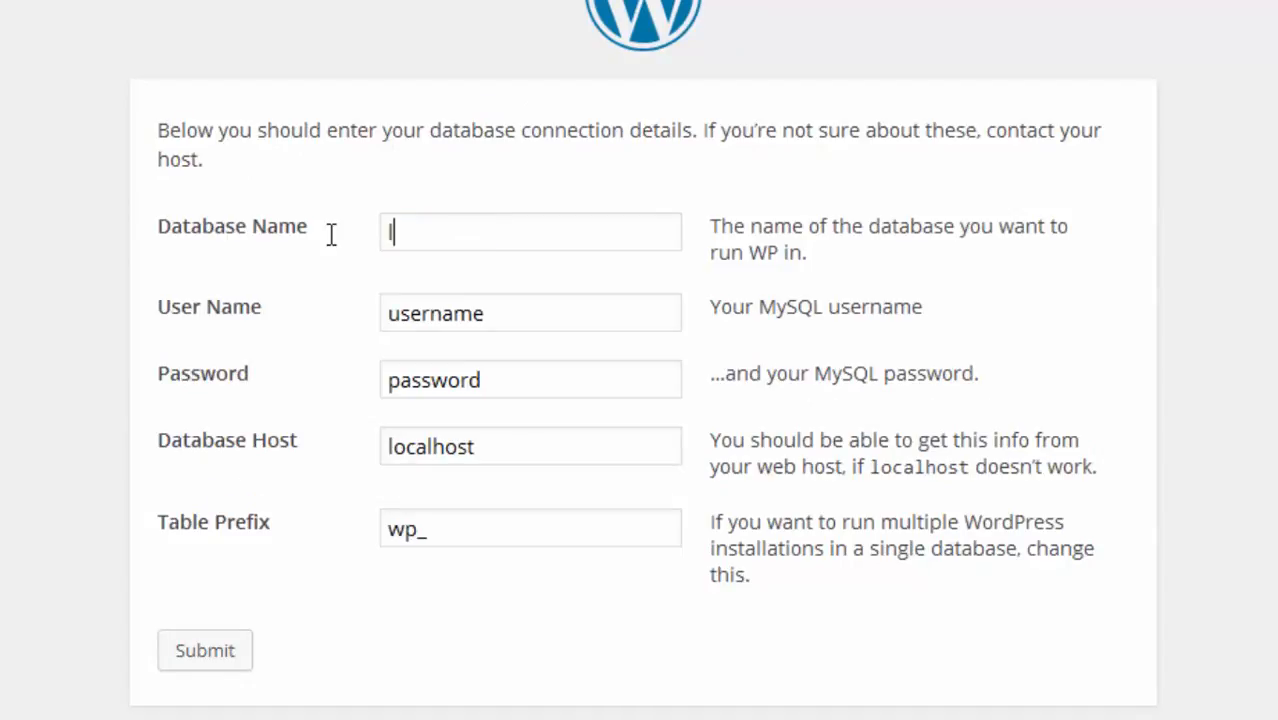
type("op")
key("BackSpace")
type("okshopp")
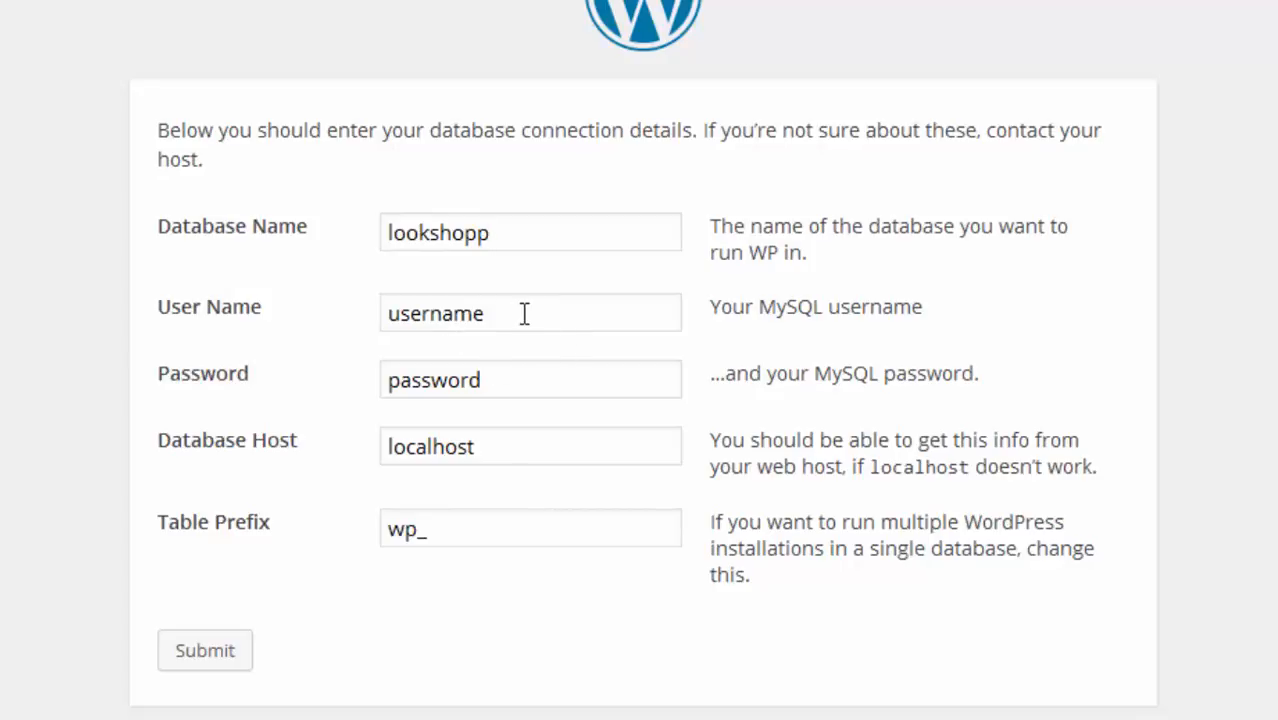
left_click_drag(524, 313, 357, 302)
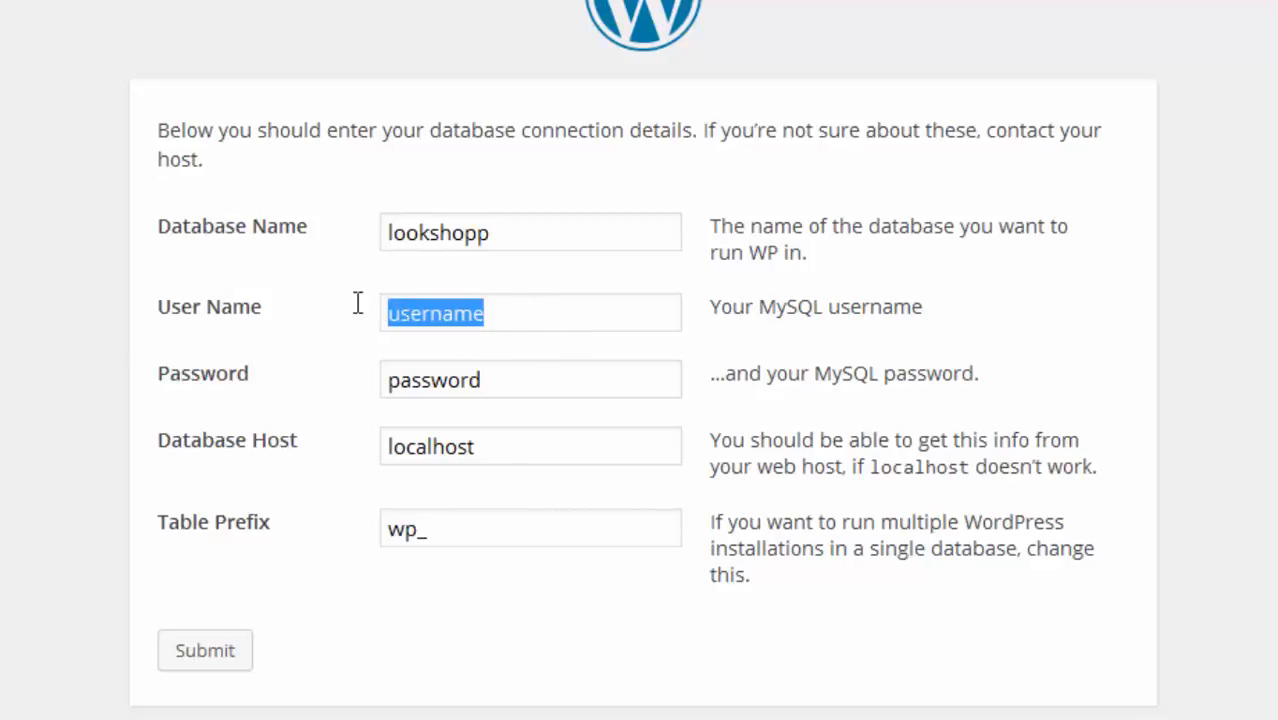
type("root")
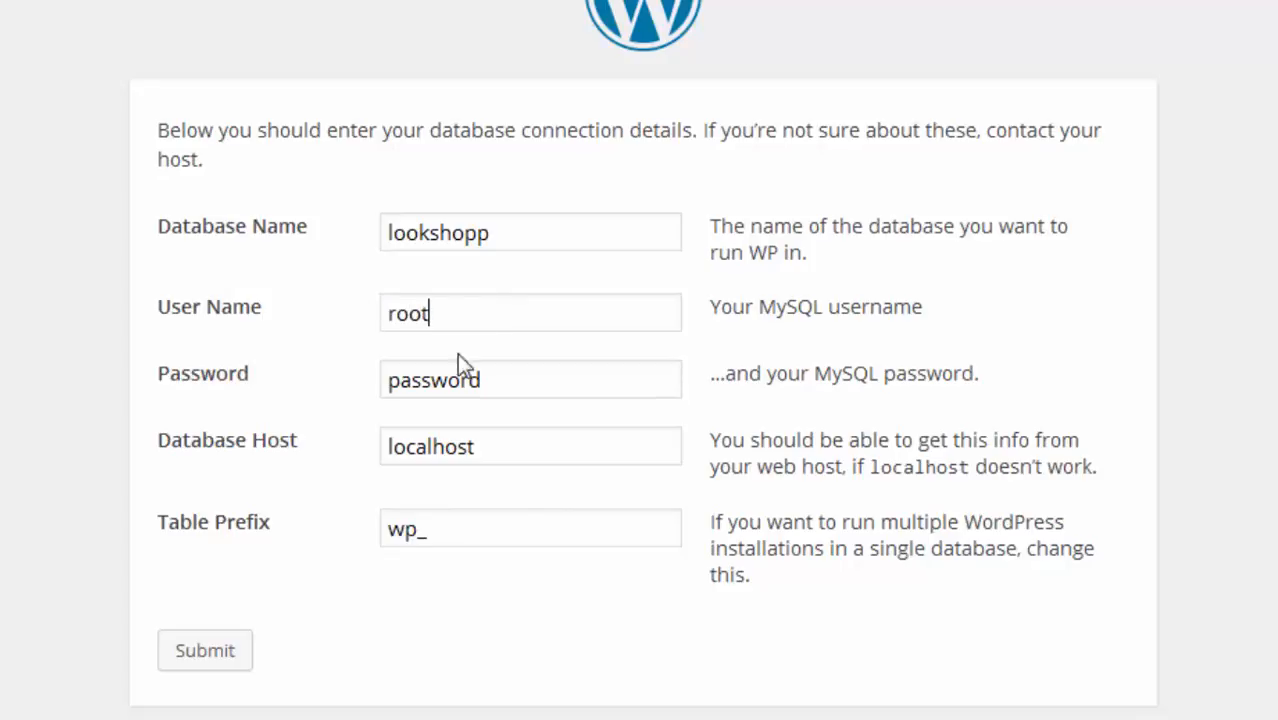
left_click(531, 380)
double_click(419, 380)
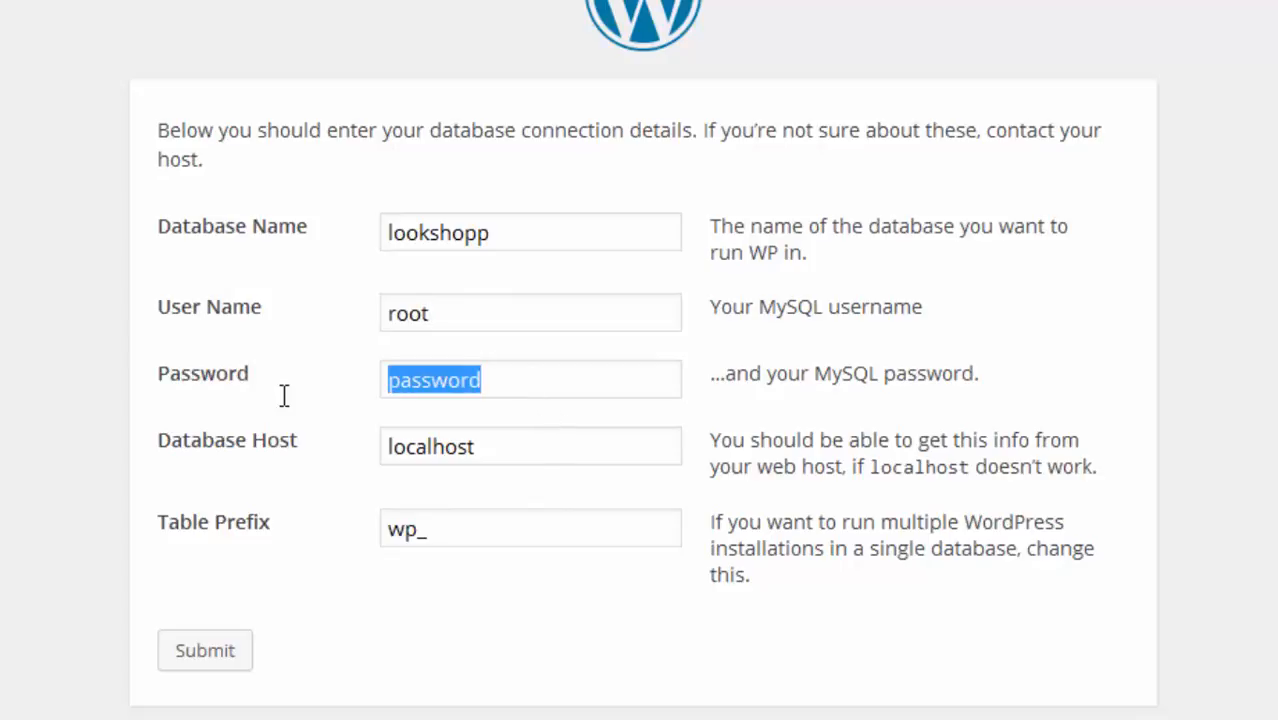
key("BackSpace")
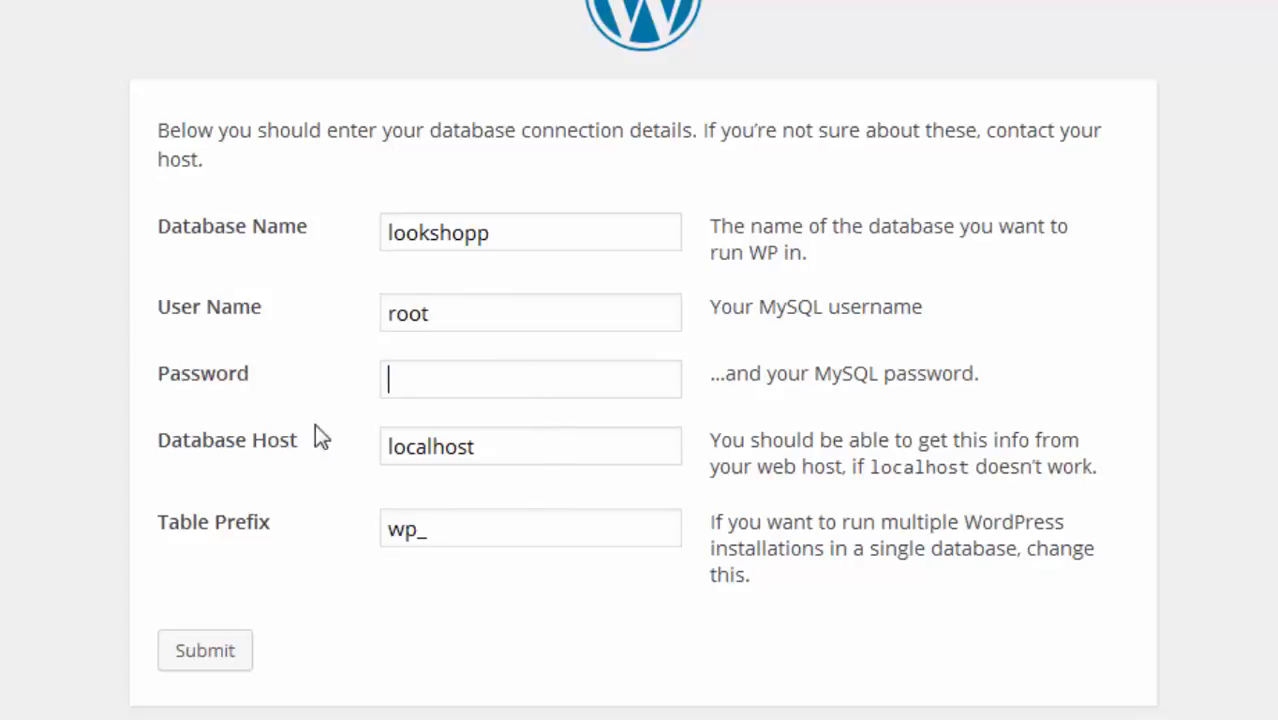
Submit the database connection details and run the WordPress install
left_click(244, 650)
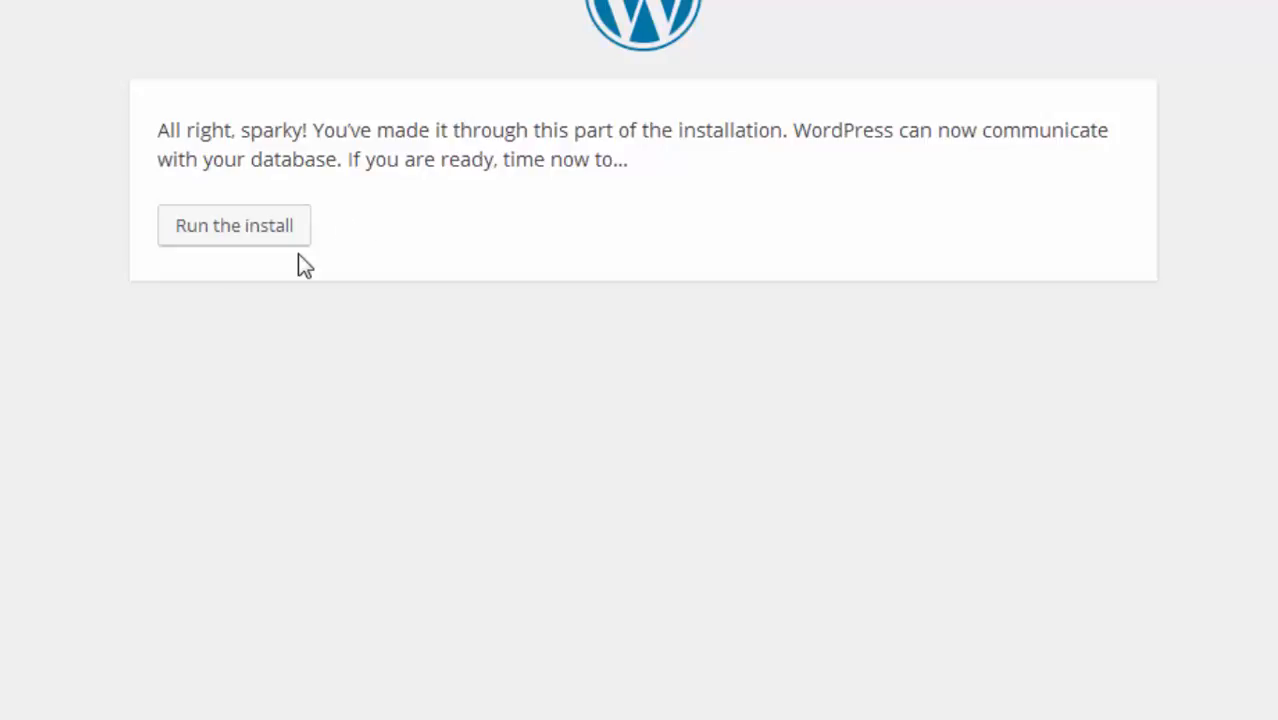
left_click(252, 230)
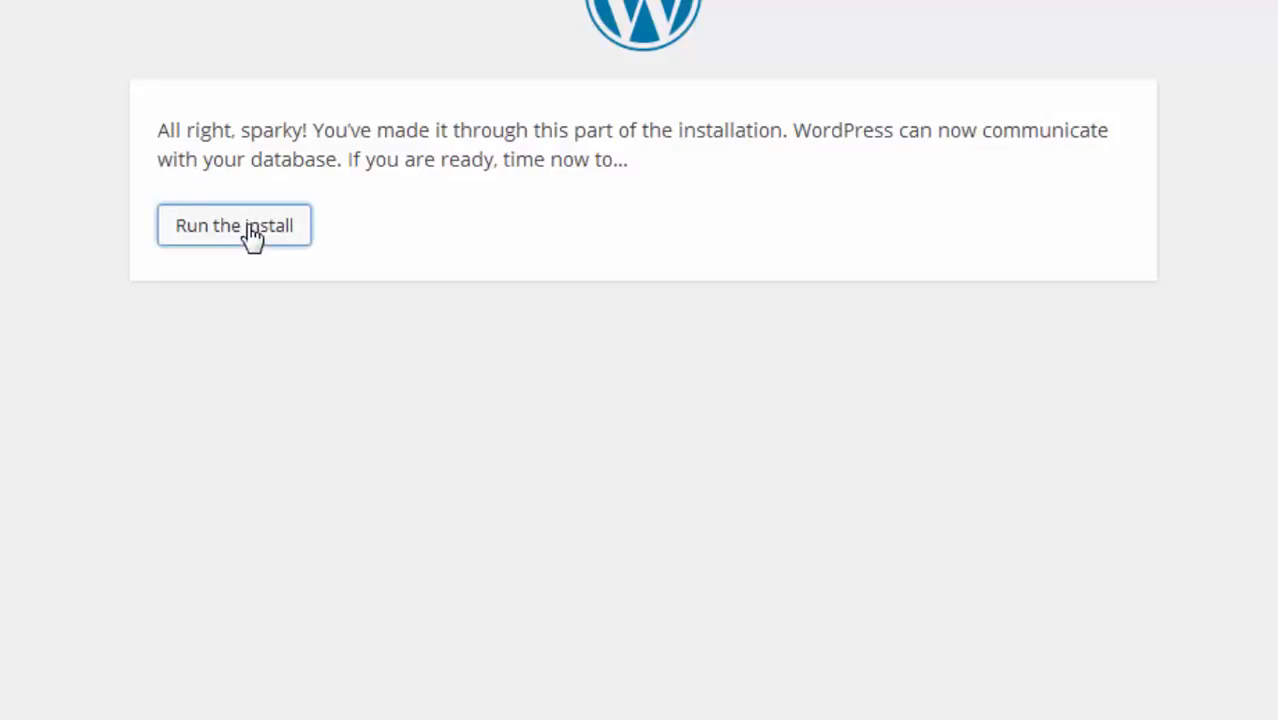
scroll(656, 240, "down", 3)
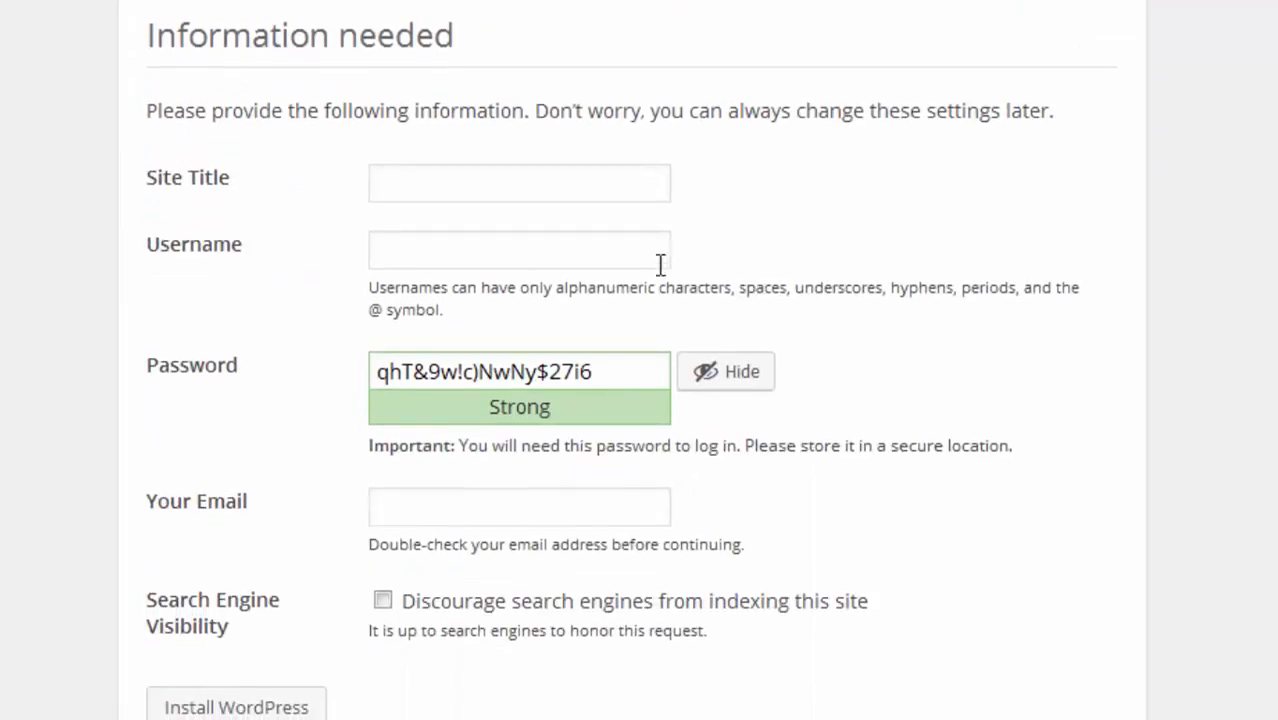
Set the site title to 'jual wallsticker murah dijakarta'
scroll(663, 255, "up", 3)
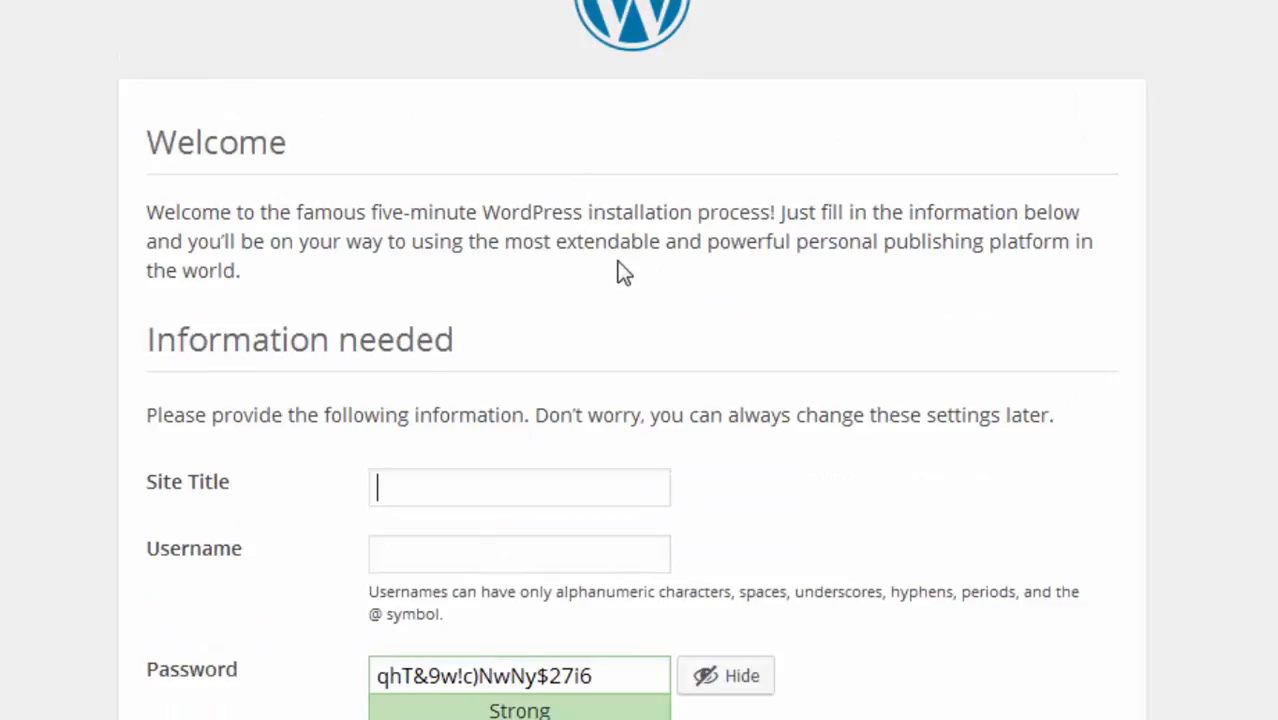
scroll(618, 268, "down", 3)
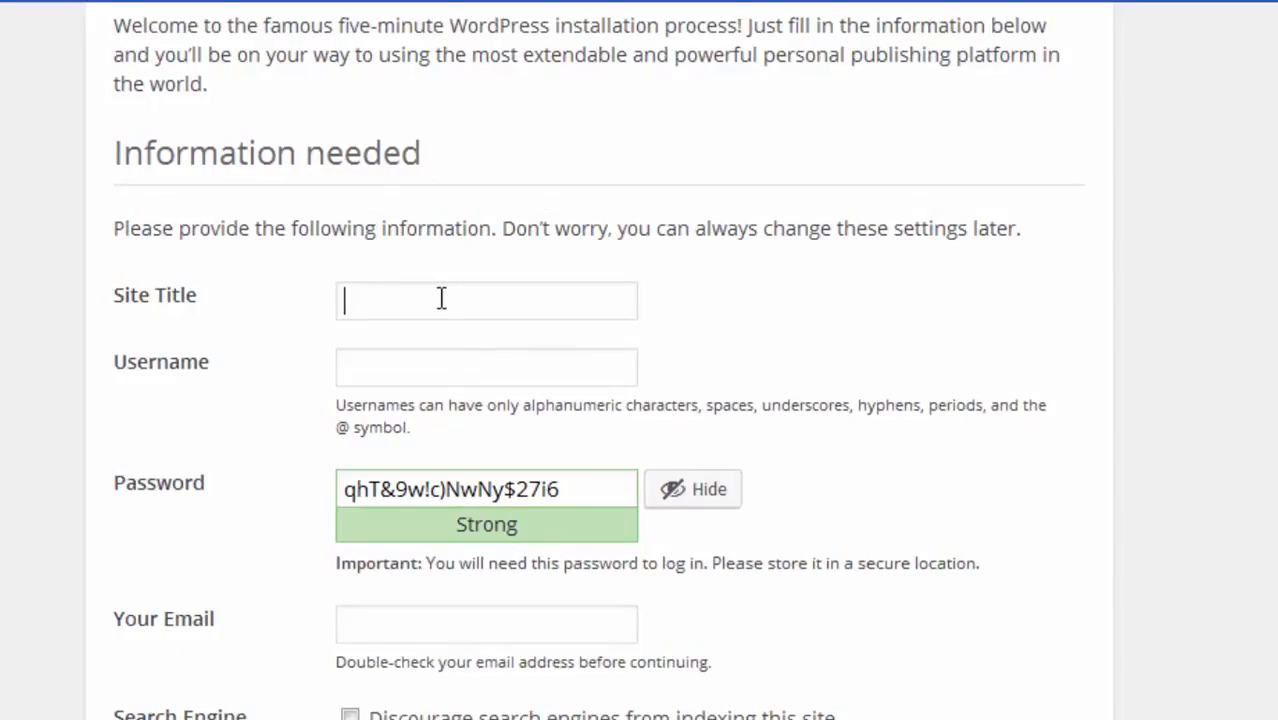
type("jual wallstic")
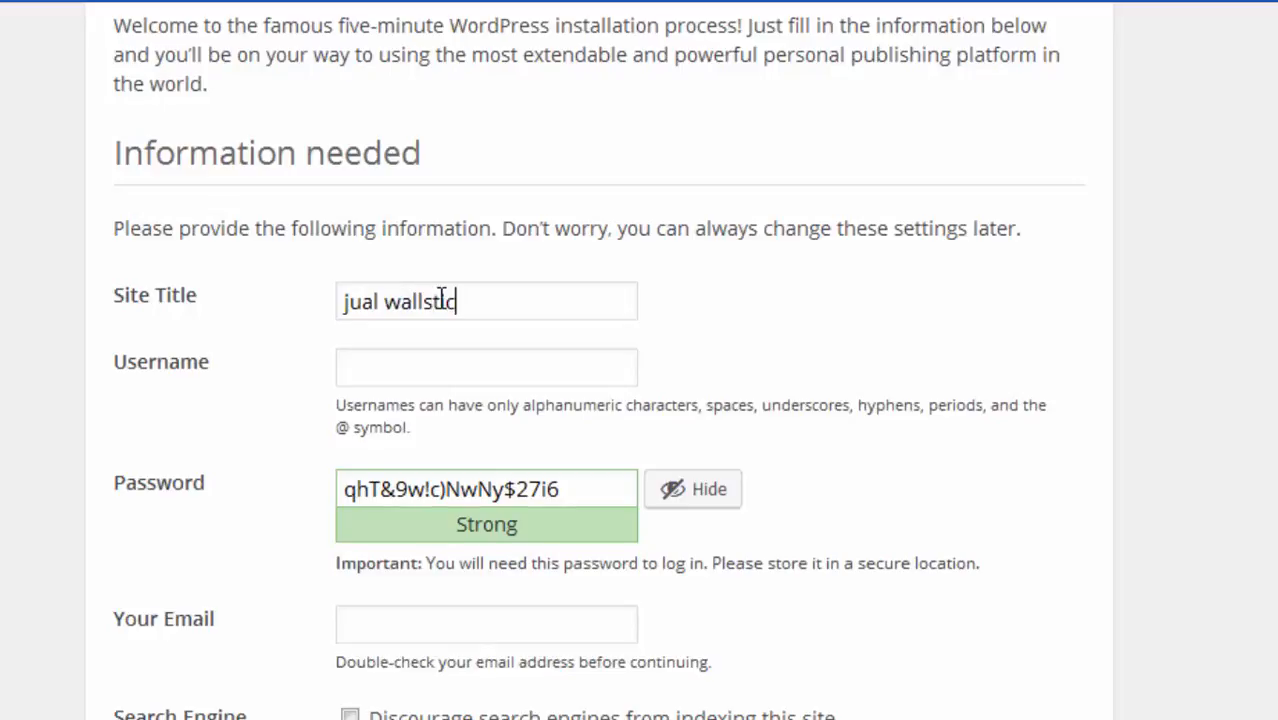
type("ker murh")
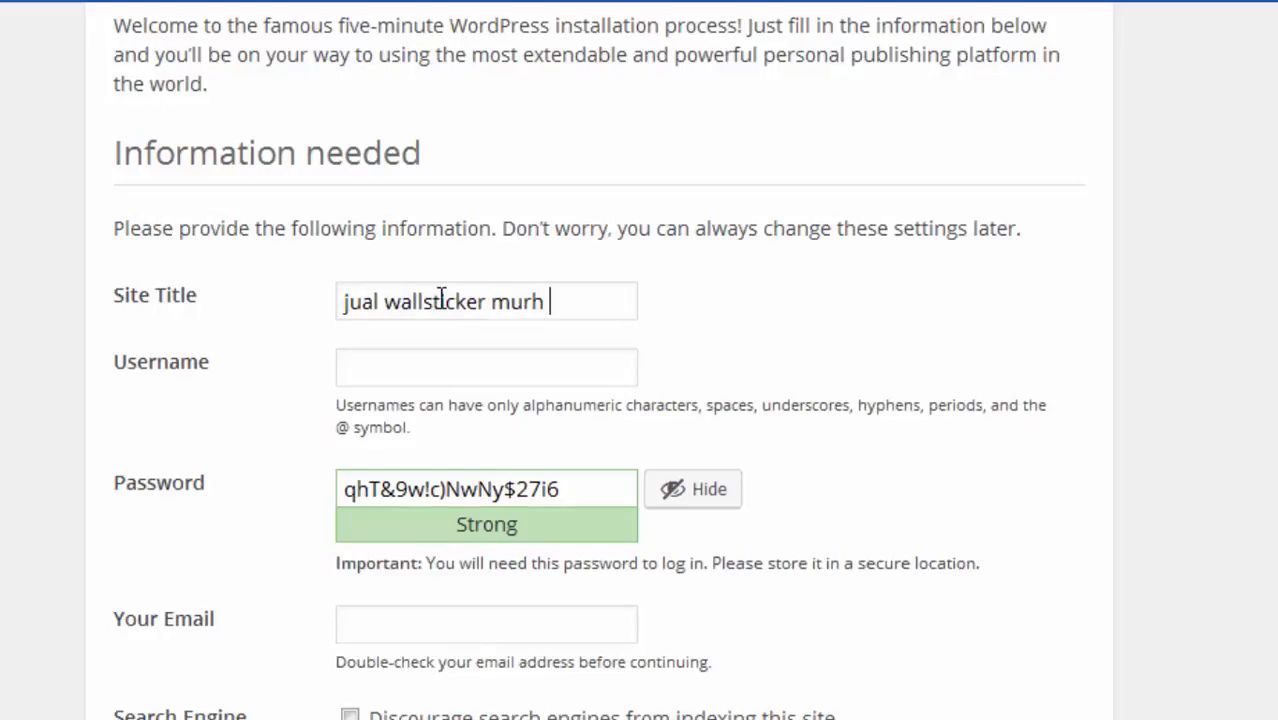
key("BackSpace")
key("BackSpace")
type("ah dijakarta")
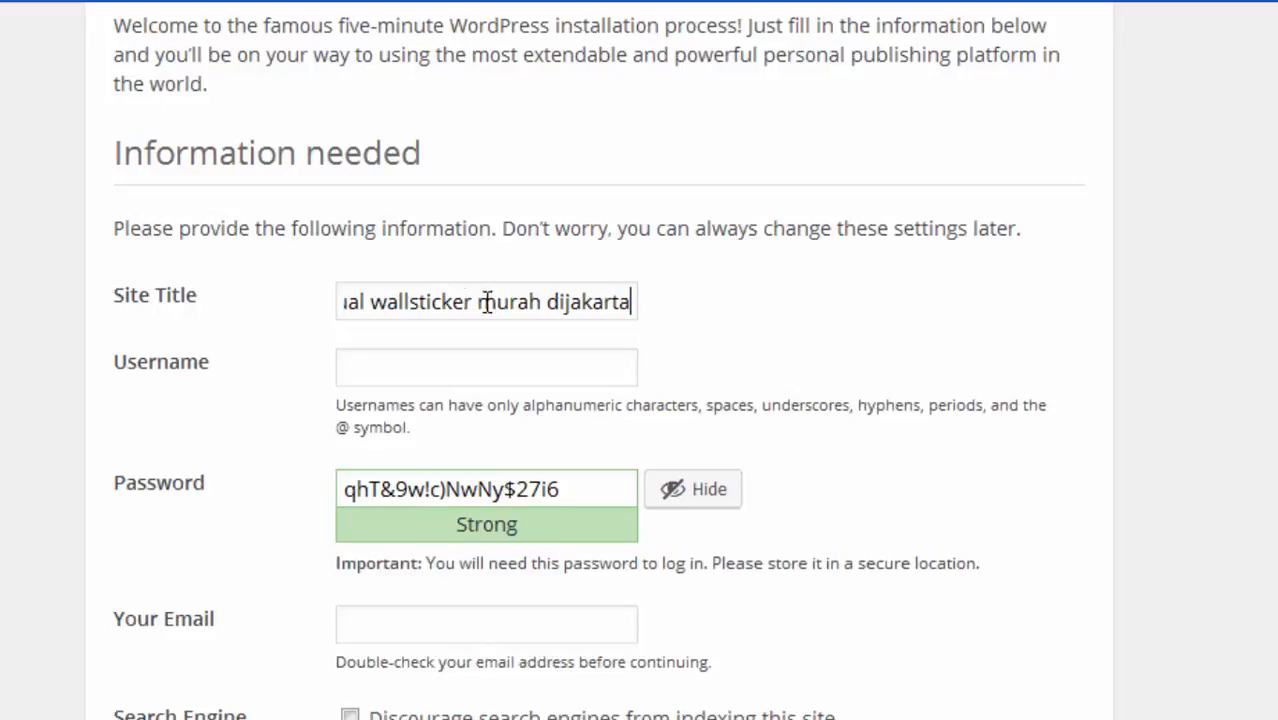
Enter the administrator's name as username and a short password, confirming weak password use
left_click(541, 369)
type("lutfi su")
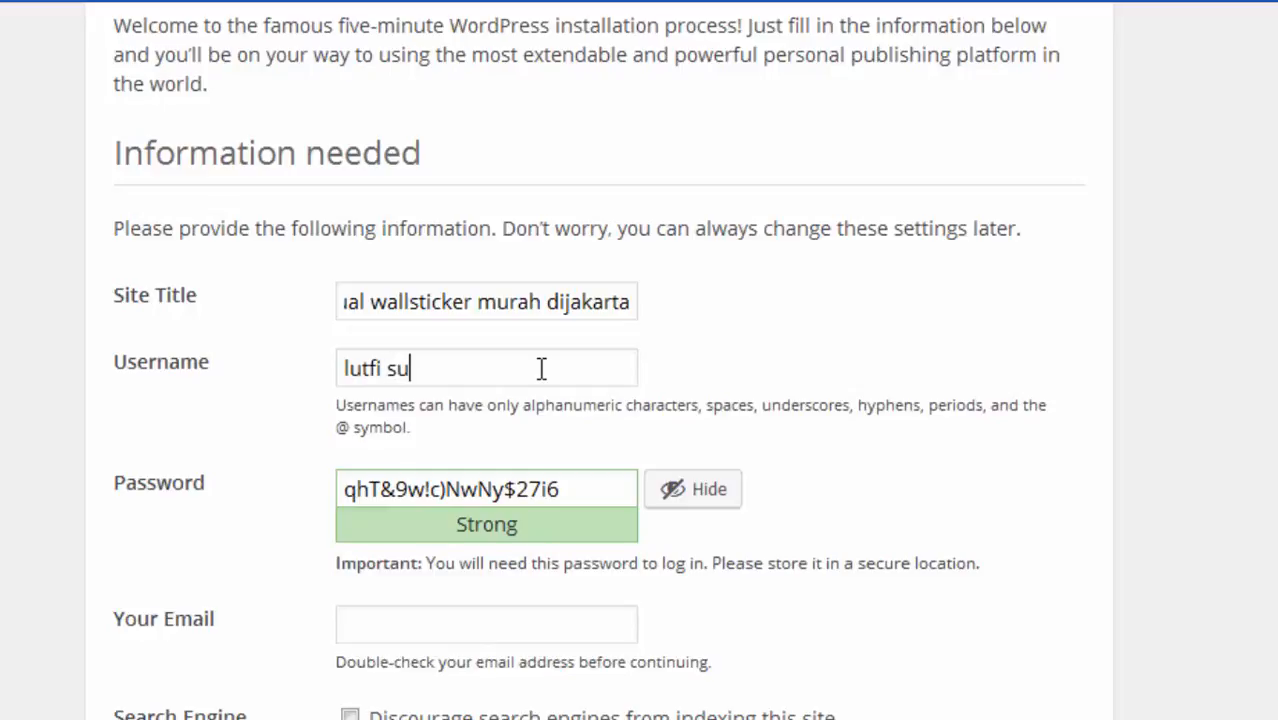
type("yudi")
left_click_drag(585, 488, 234, 482)
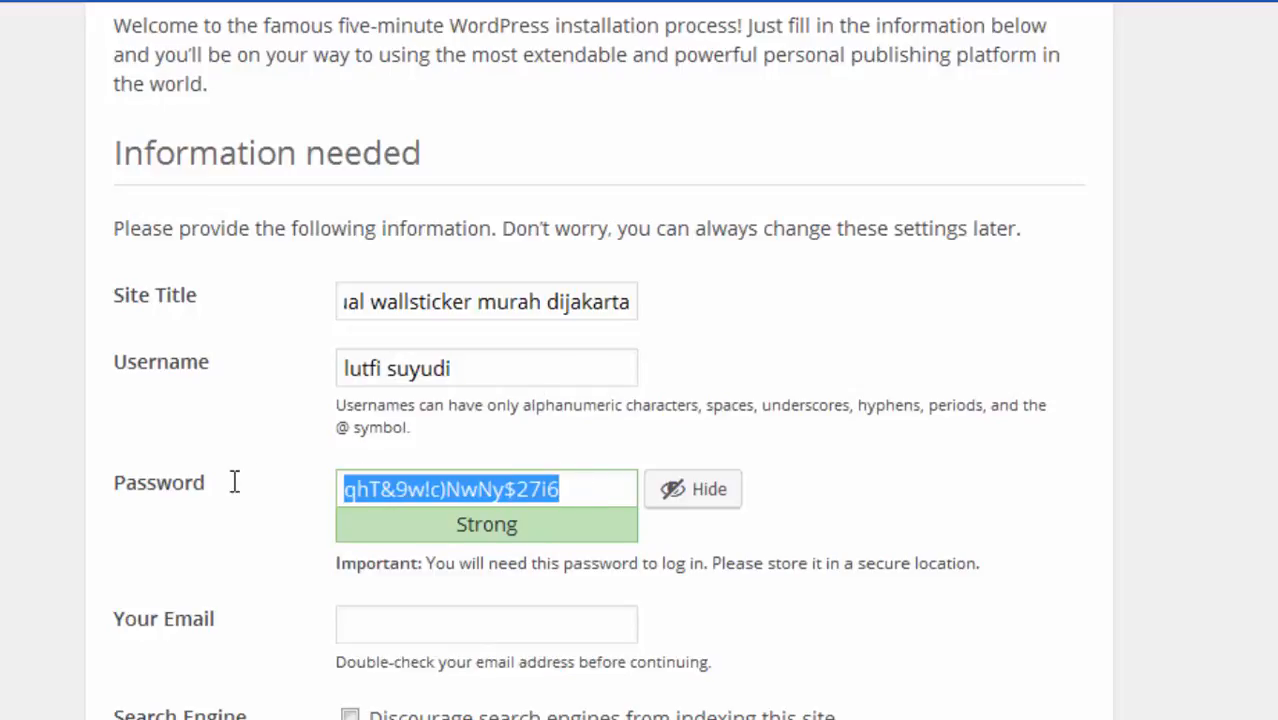
key("BackSpace")
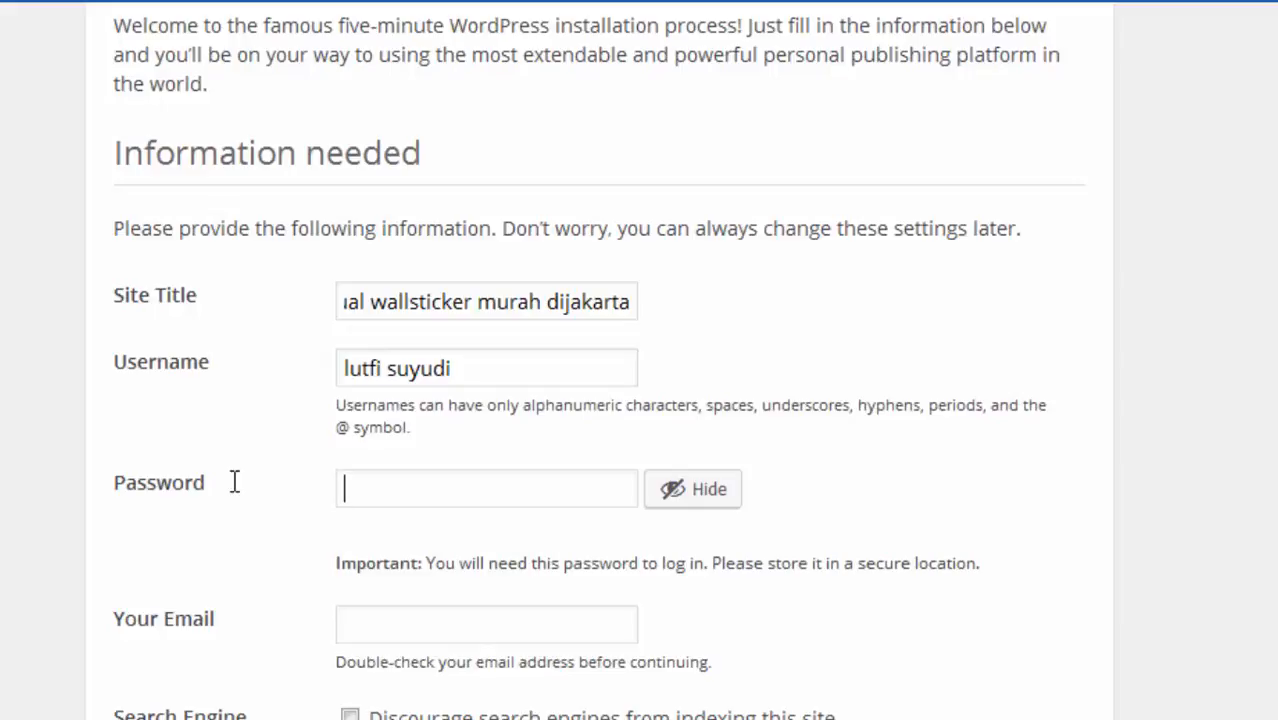
type("admin")
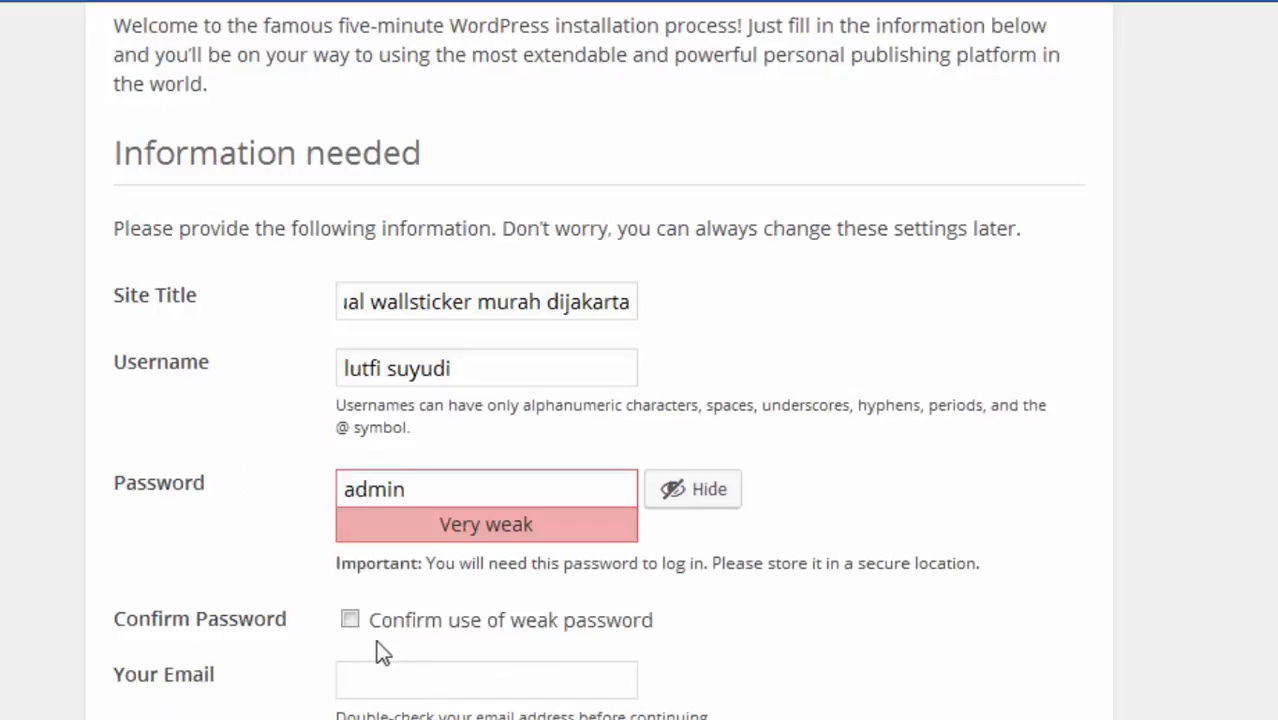
left_click(350, 621)
Fill in the administrator's Gmail address and submit to install WordPress
scroll(352, 622, "down", 1)
left_click(355, 622)
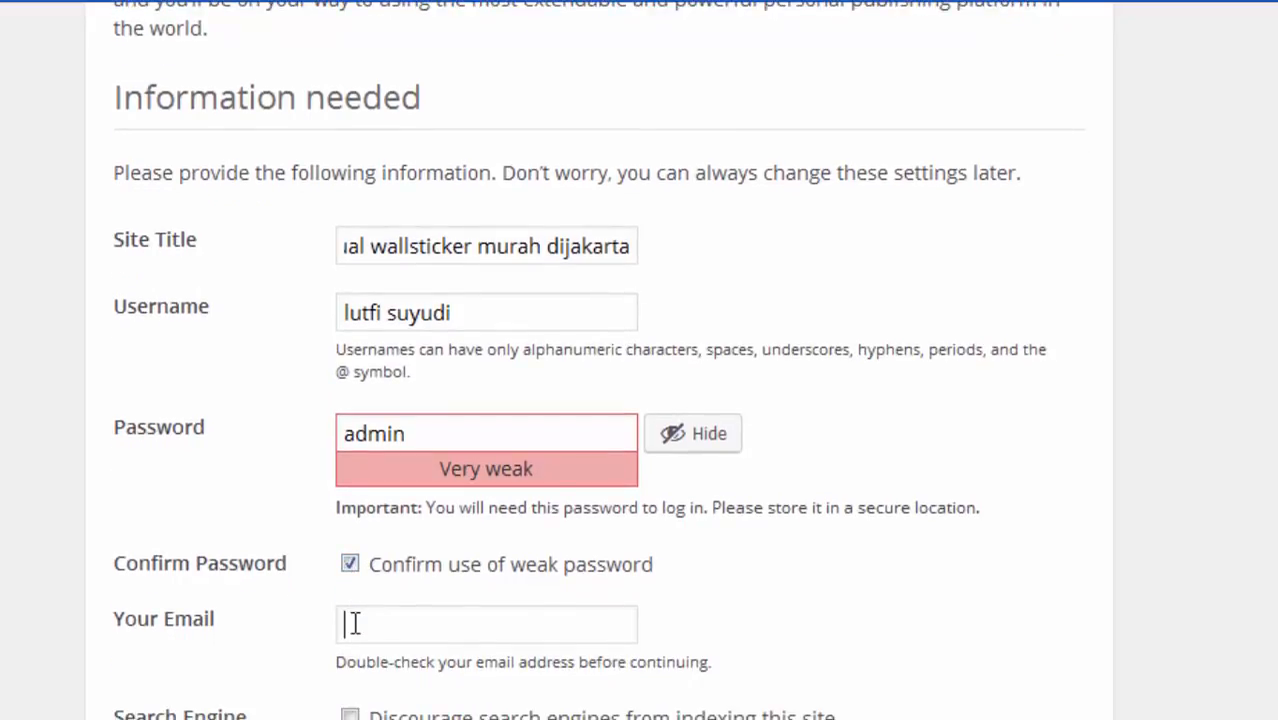
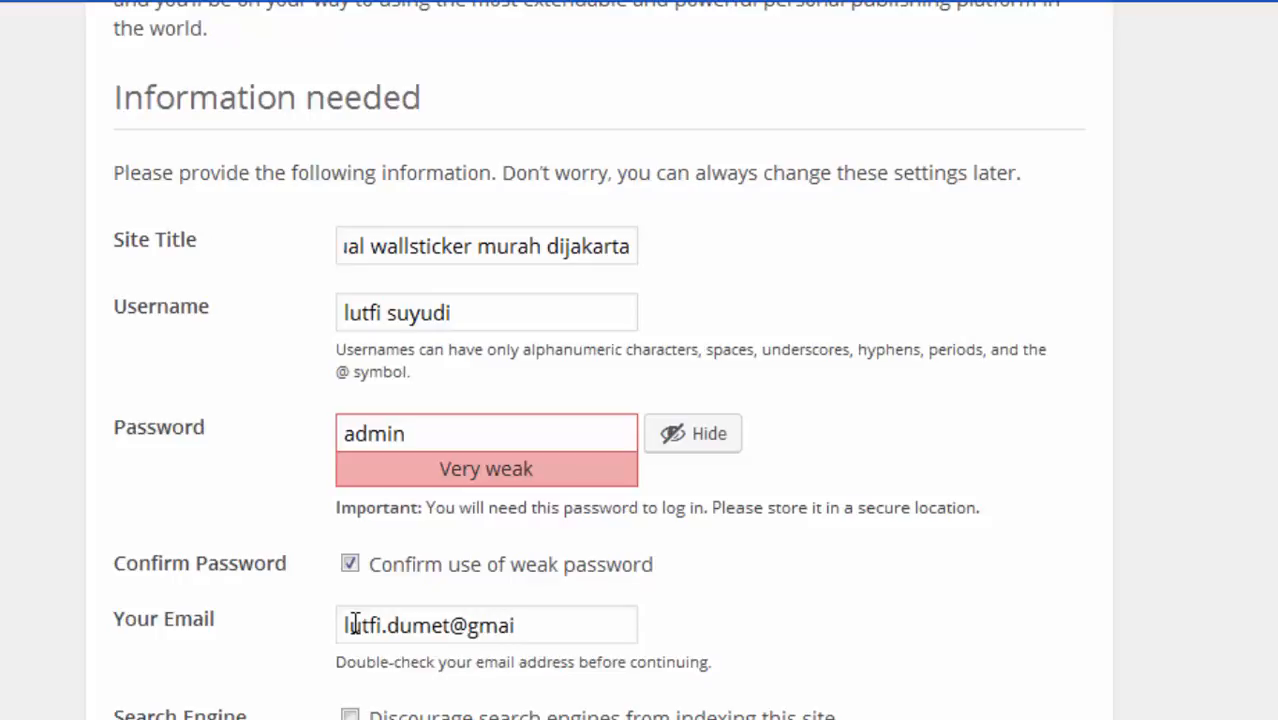
key("BackSpace")
key("BackSpace")
key("BackSpace")
key("BackSpace")
key("BackSpace")
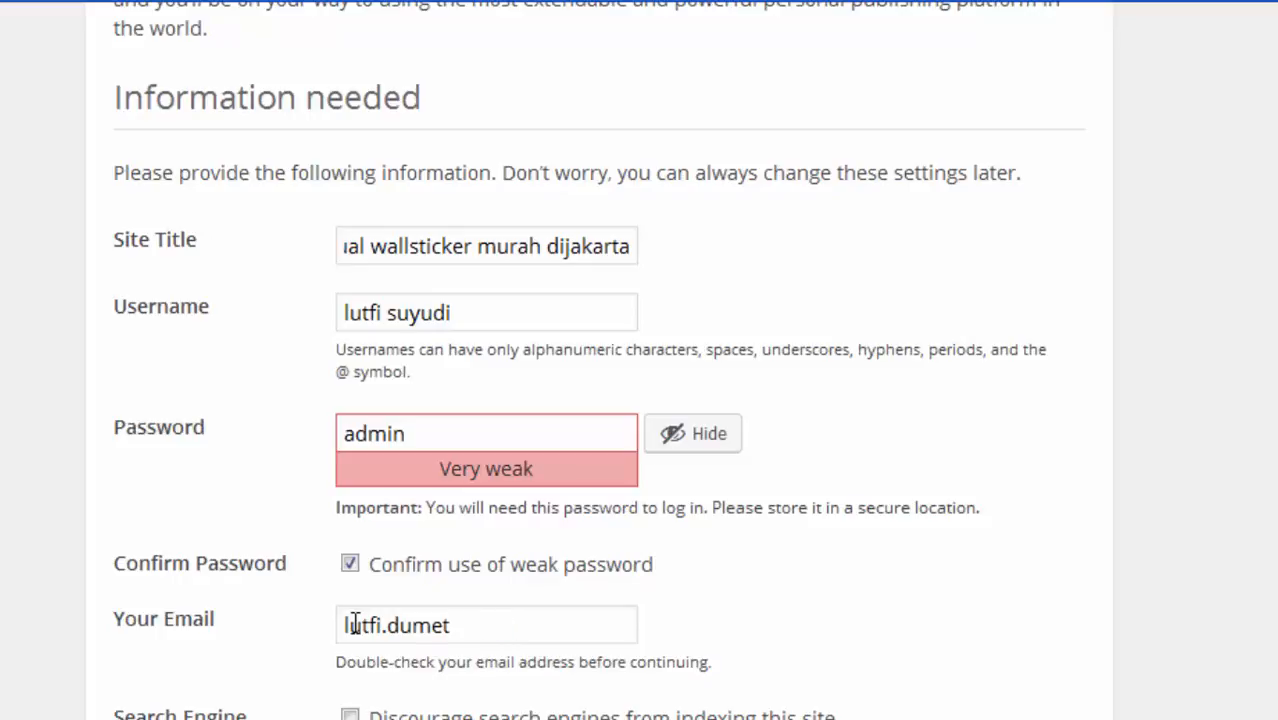
key("BackSpace")
key("BackSpace")
key("BackSpace")
key("BackSpace")
key("BackSpace")
key("BackSpace")
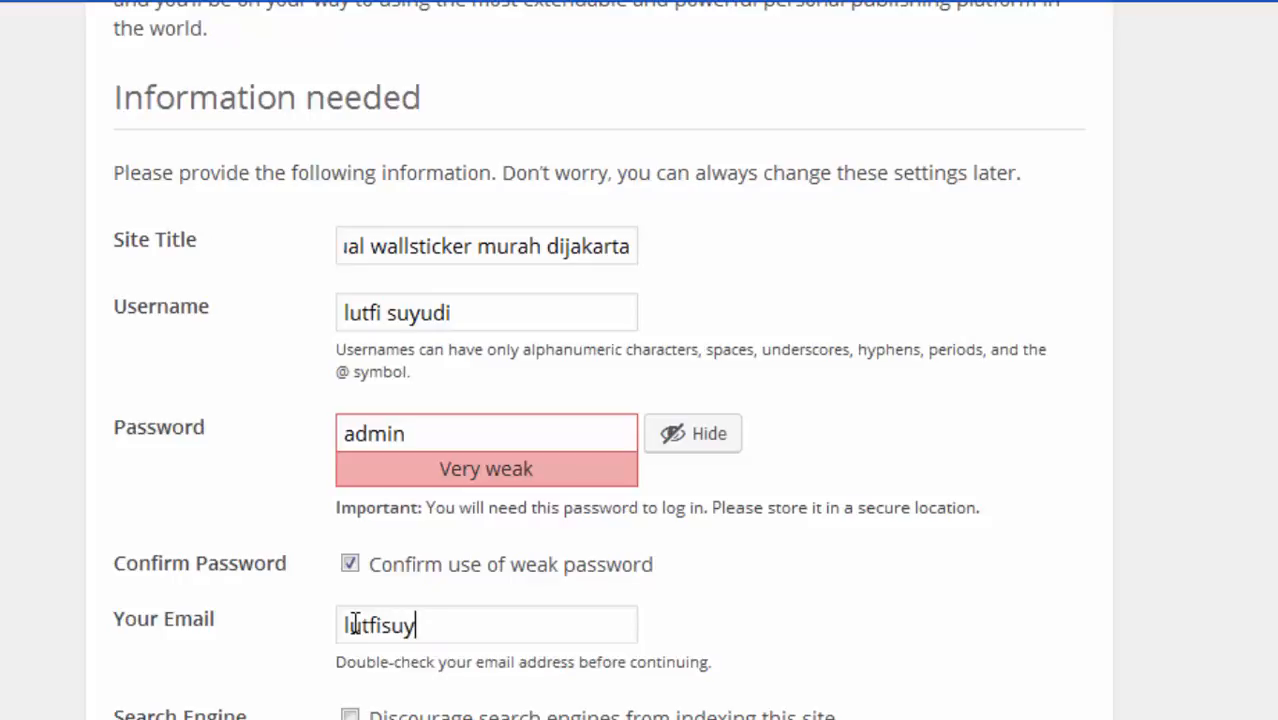
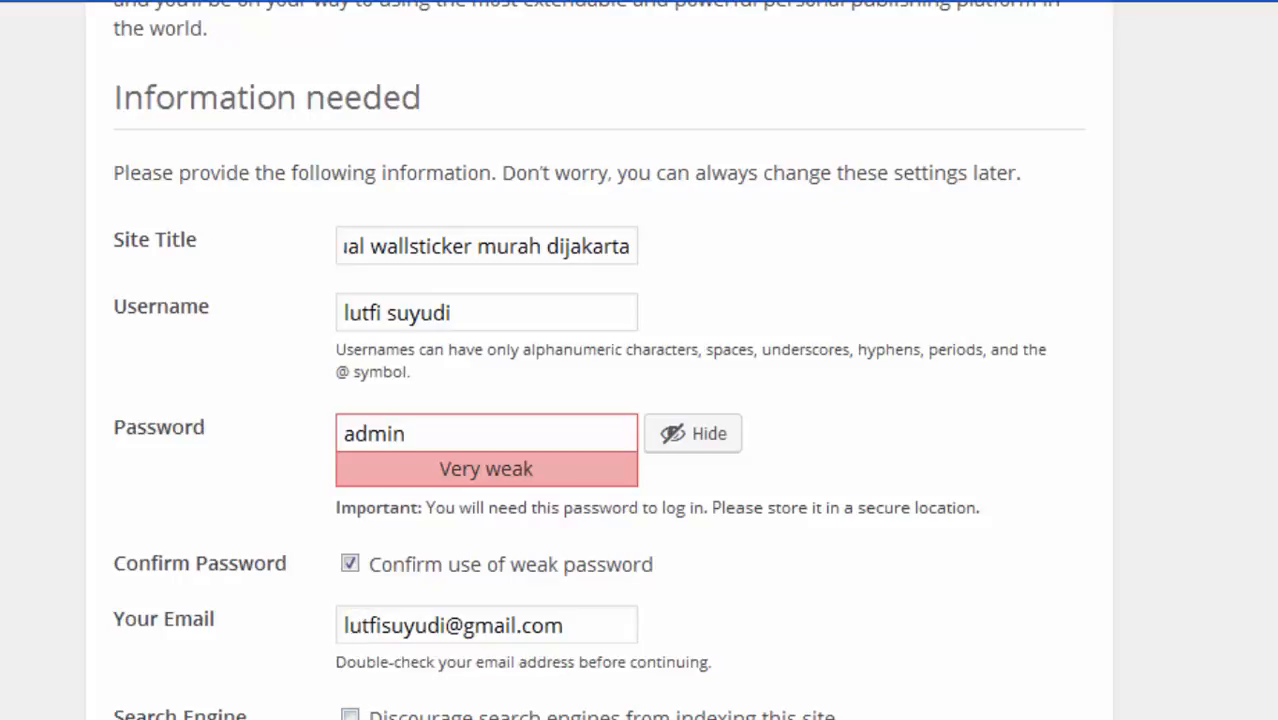
key("Return")
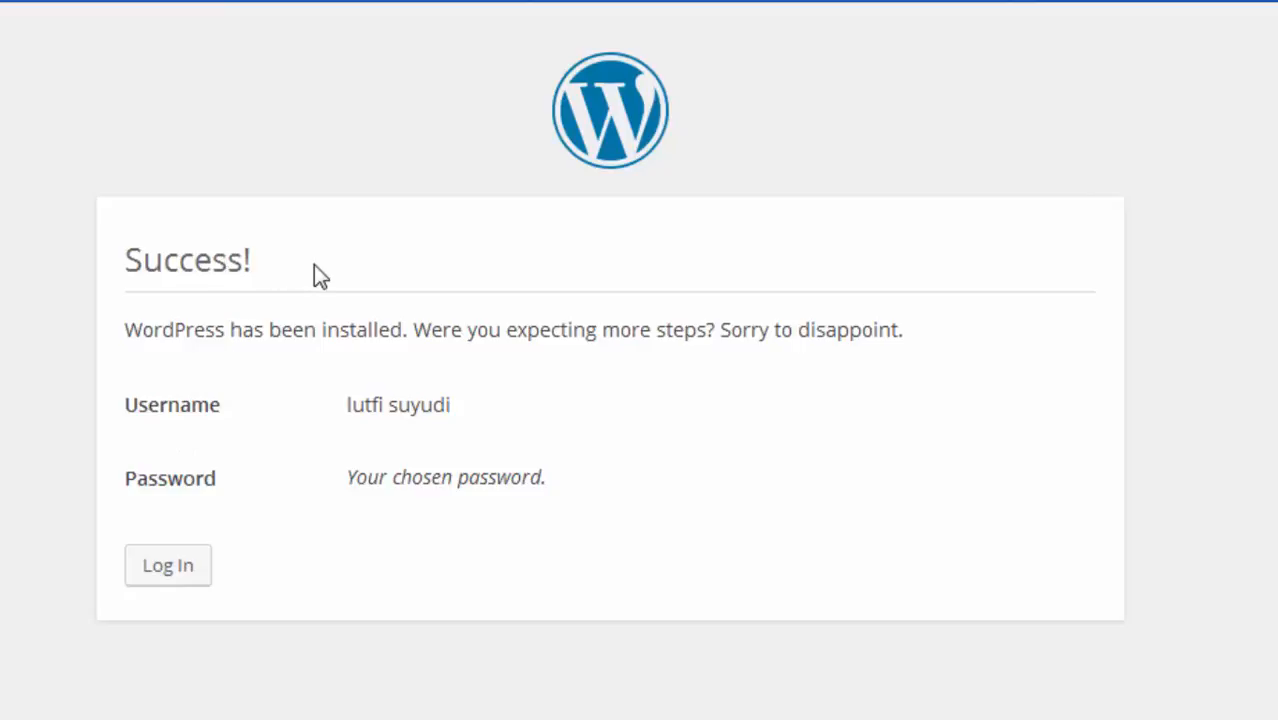
Go to the sign-in form and enter the new admin username and password
left_click_drag(314, 268, 84, 266)
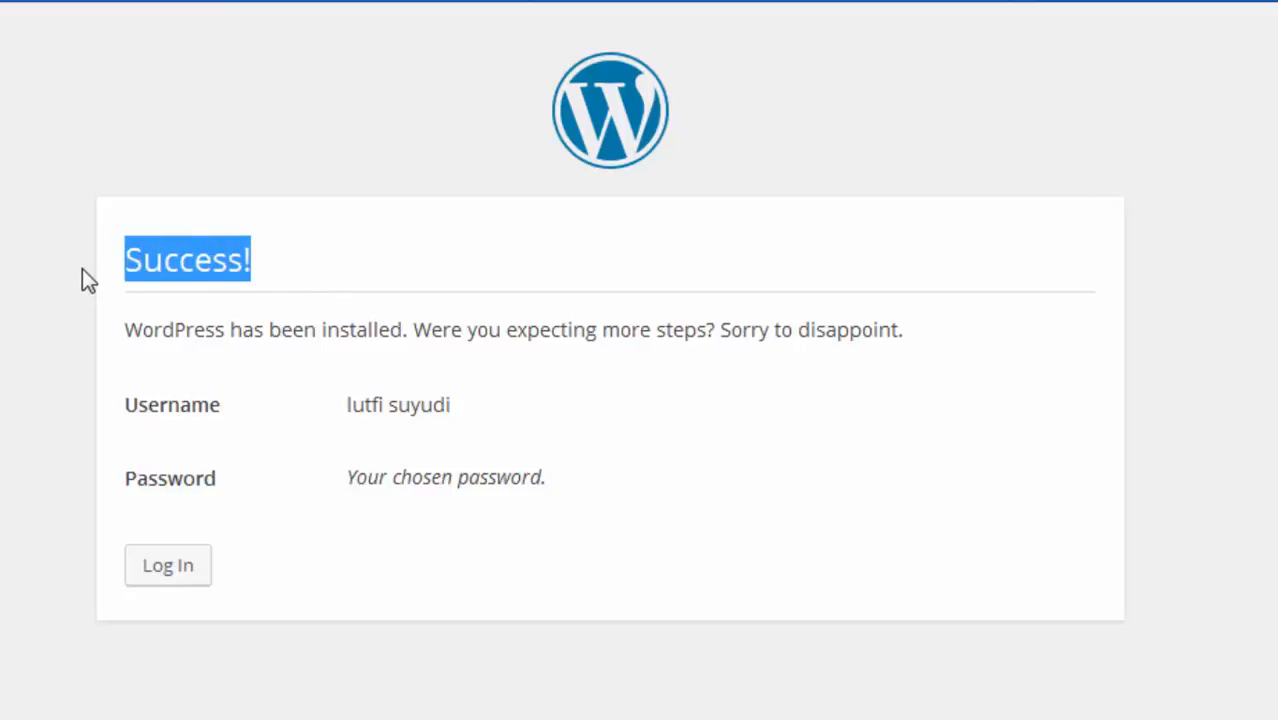
left_click(172, 566)
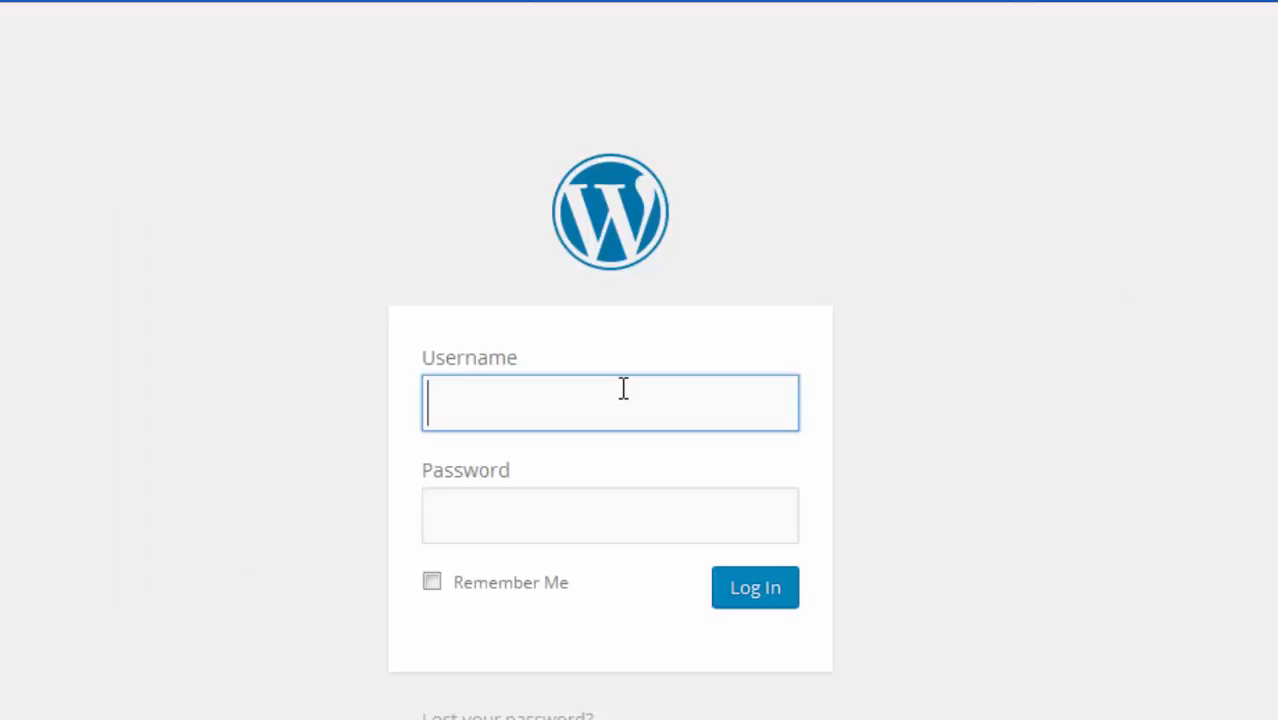
type("lutfi sy")
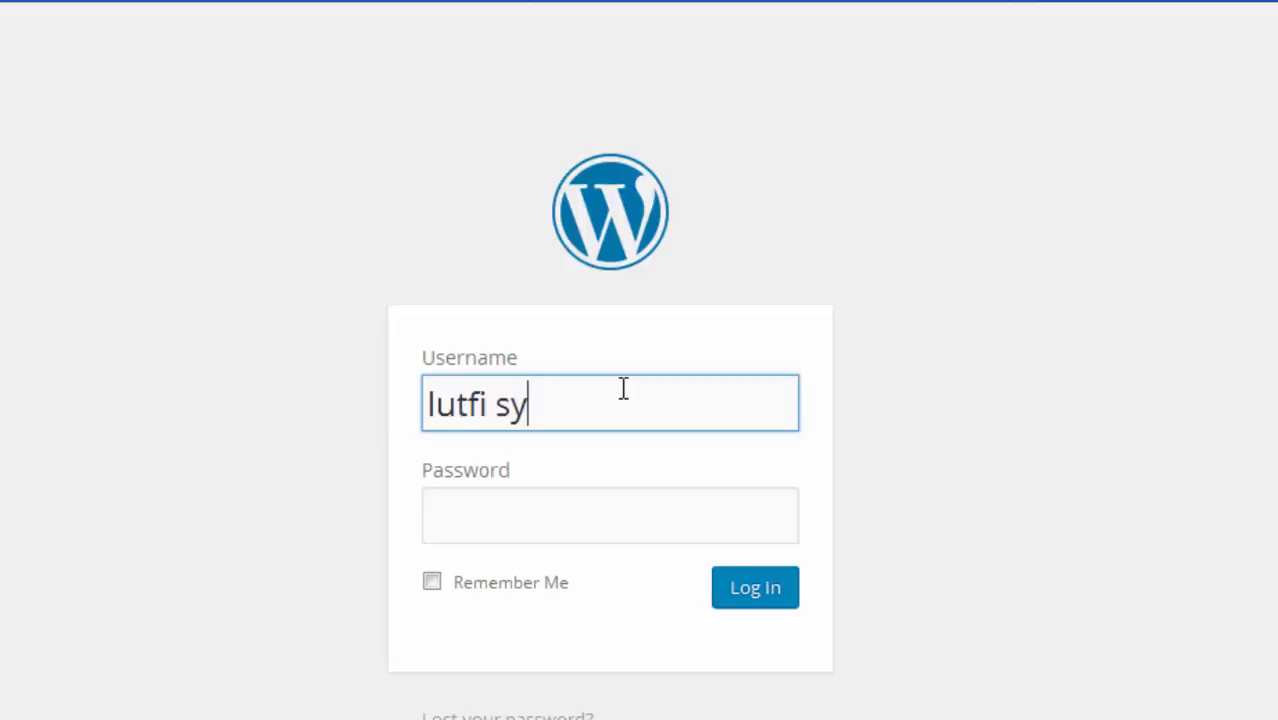
key("BackSpace")
type("uyudi")
key("Tab")
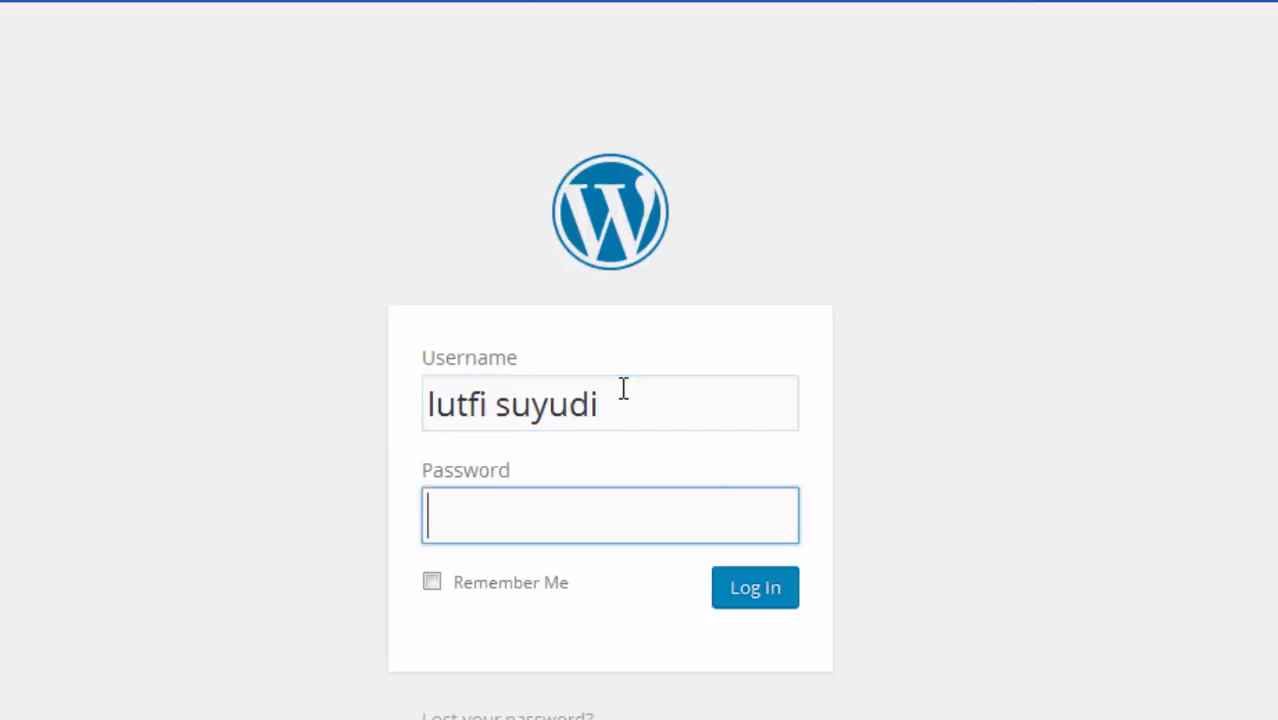
type("*****")
Sign in to the dashboard and open the live site in a new tab
left_click(747, 590)
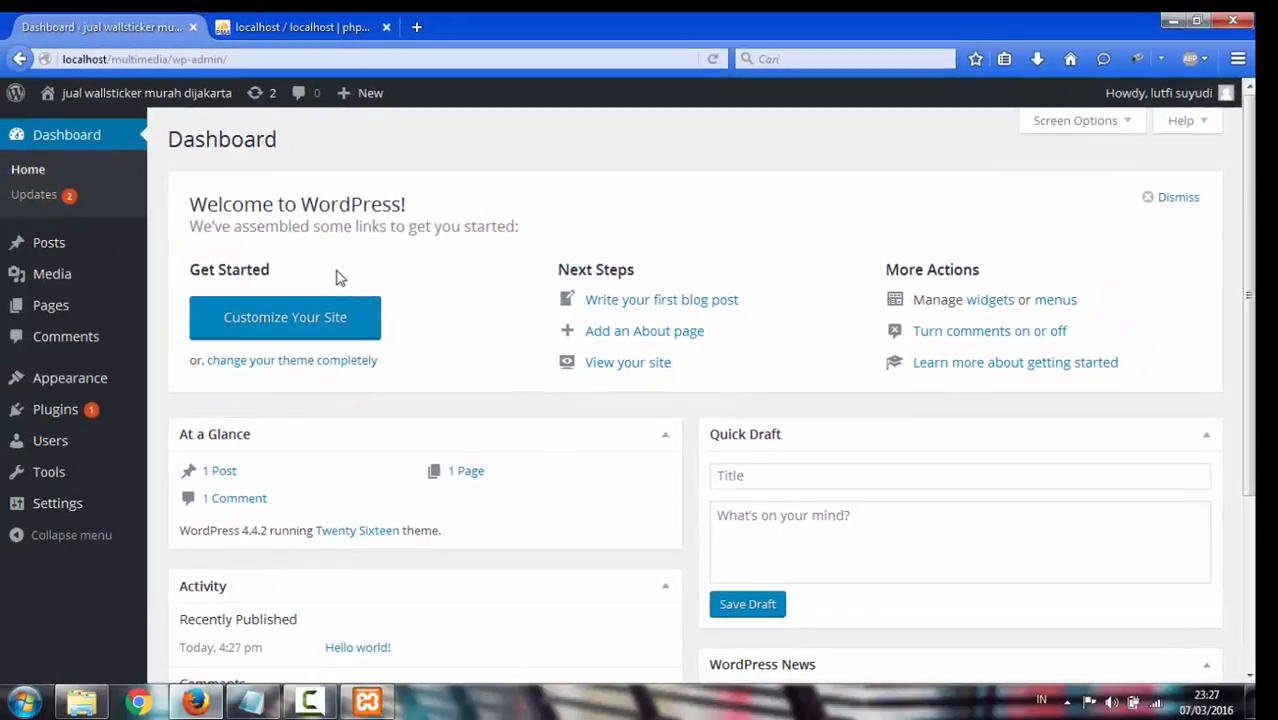
scroll(489, 276, "down", 4)
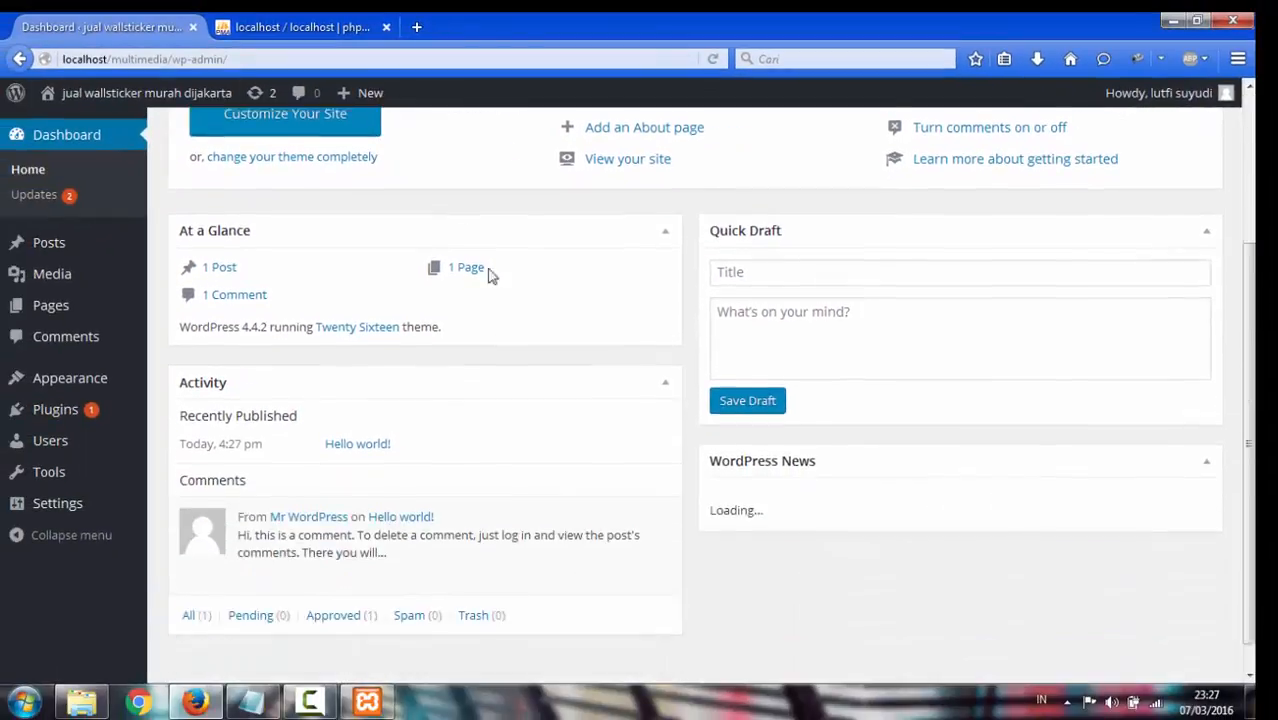
scroll(496, 277, "up", 5)
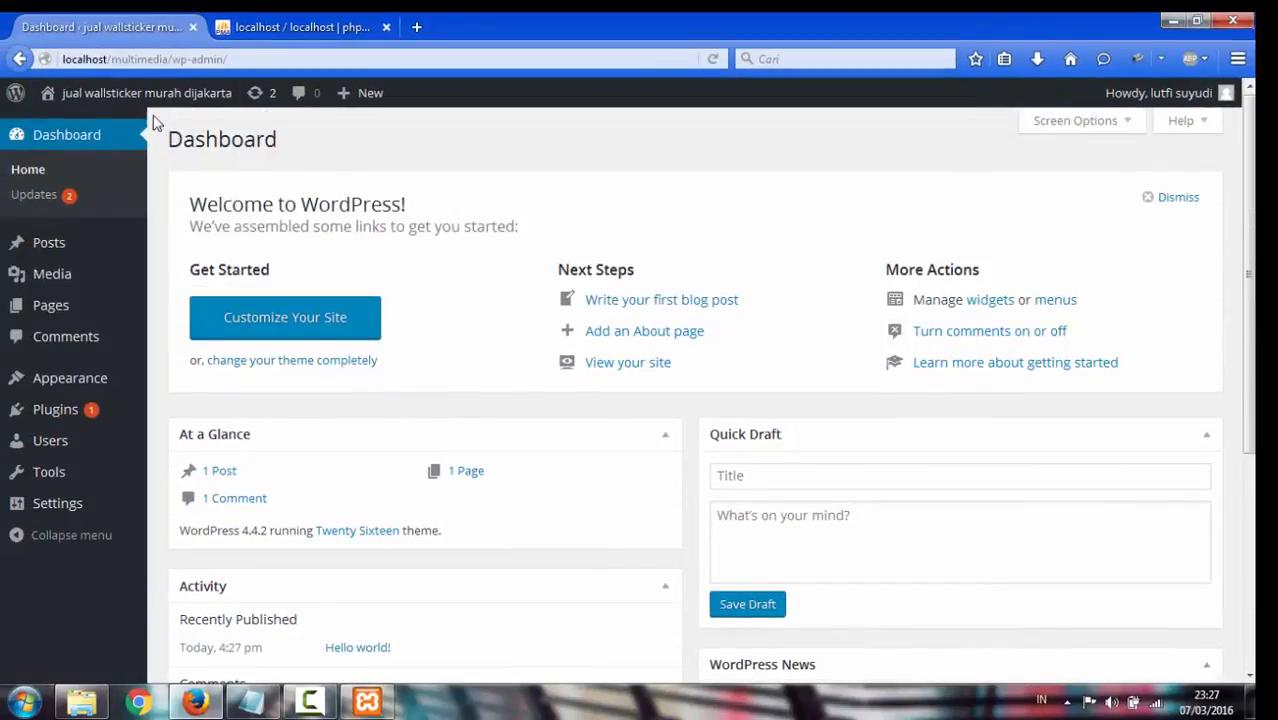
mouse_move(122, 96)
right_click(80, 132)
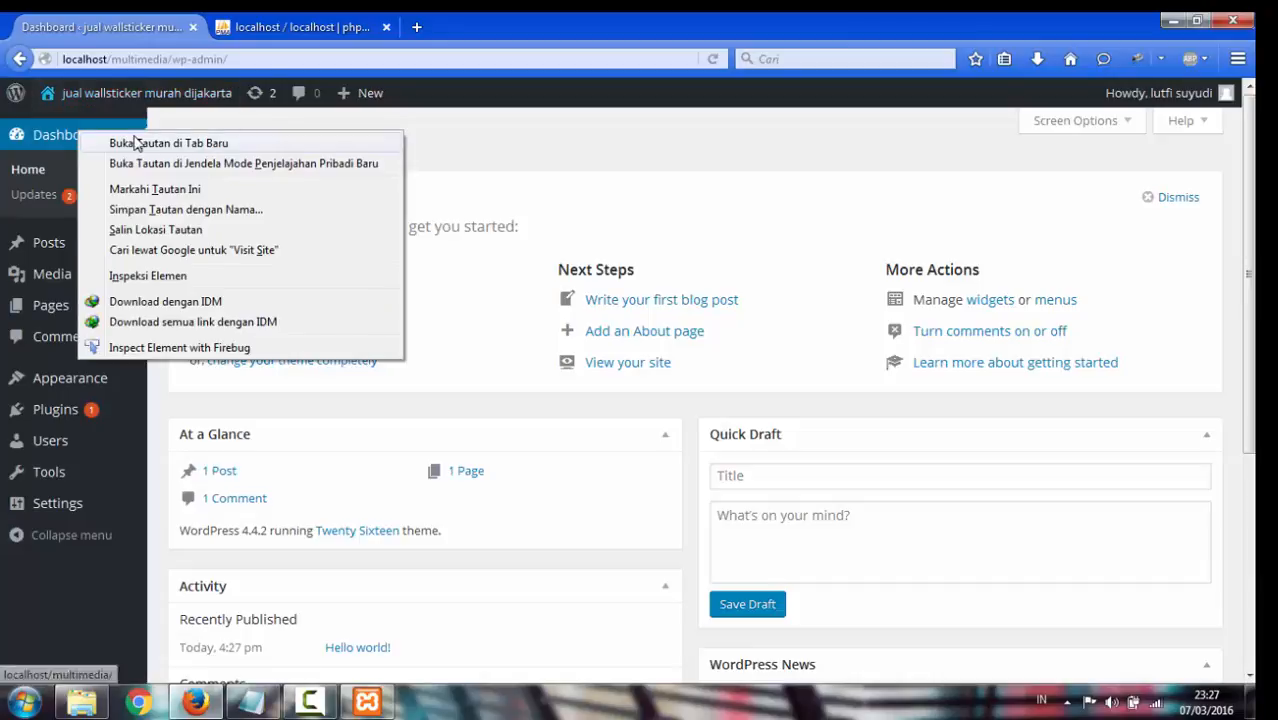
left_click(136, 143)
Look over the site's Hello world! post and sidebar, then return to the Dashboard
left_click(288, 30)
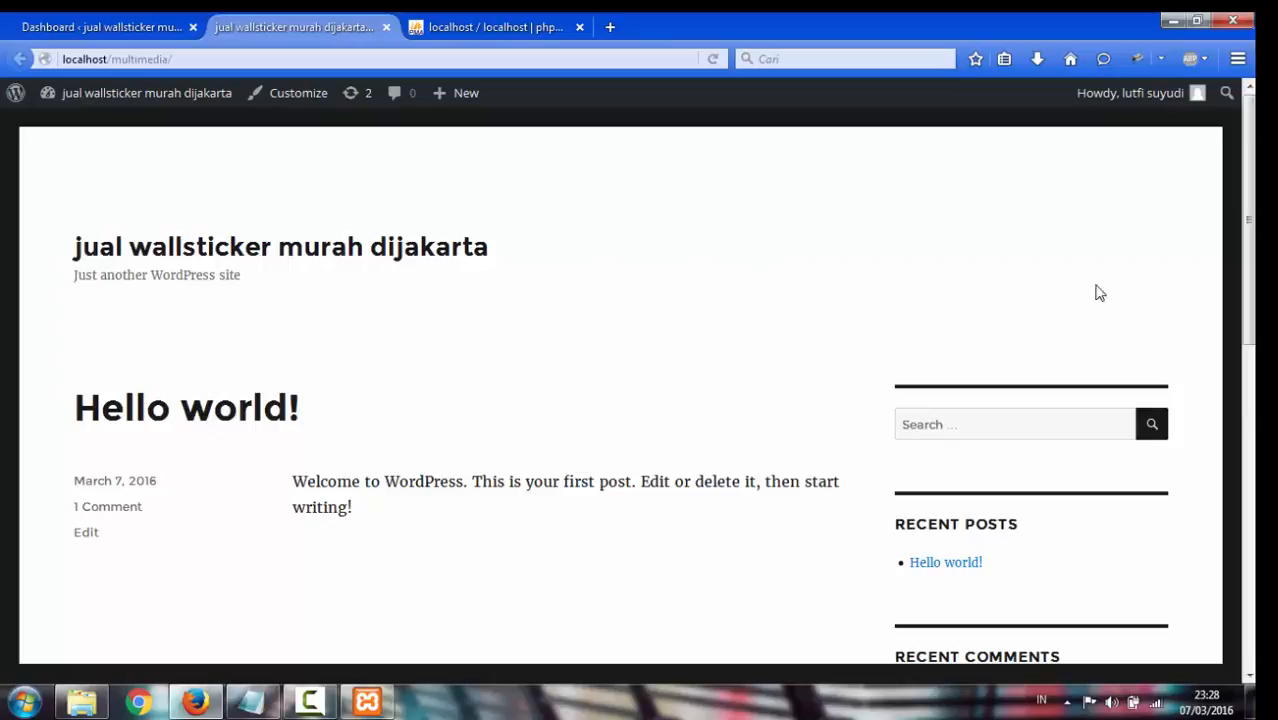
scroll(1100, 292, "down", 10)
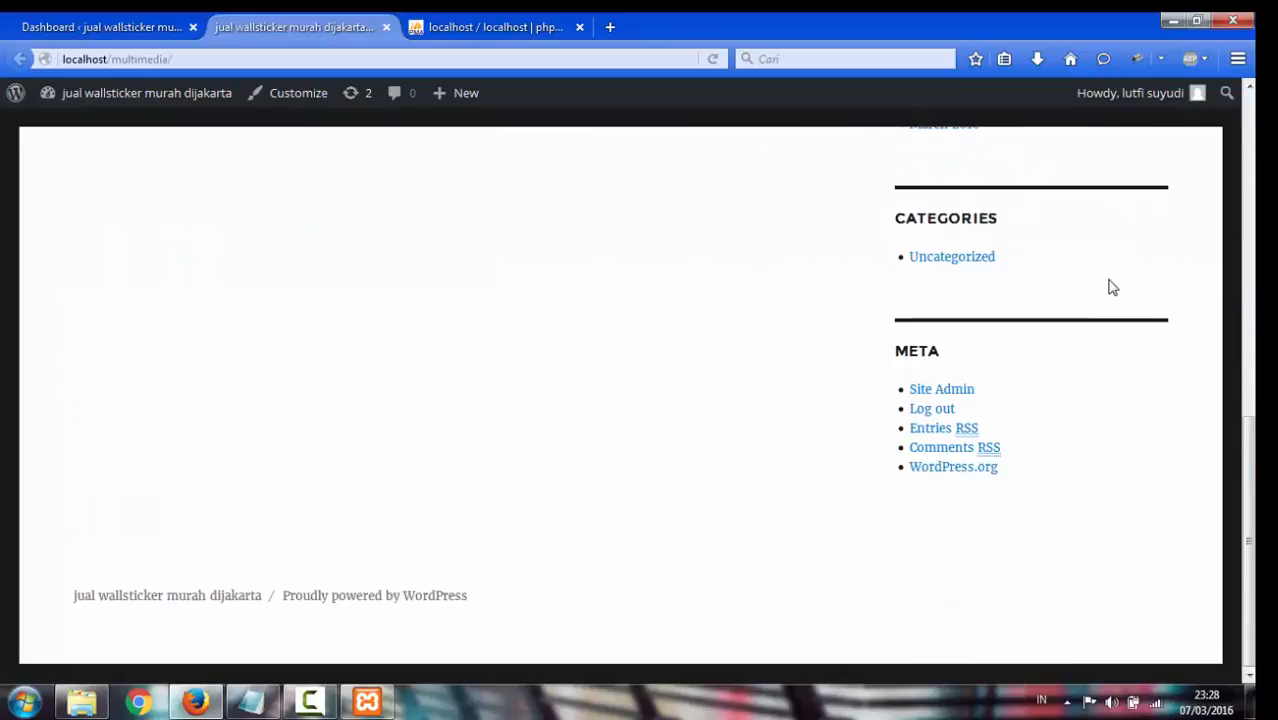
scroll(636, 395, "up", 10)
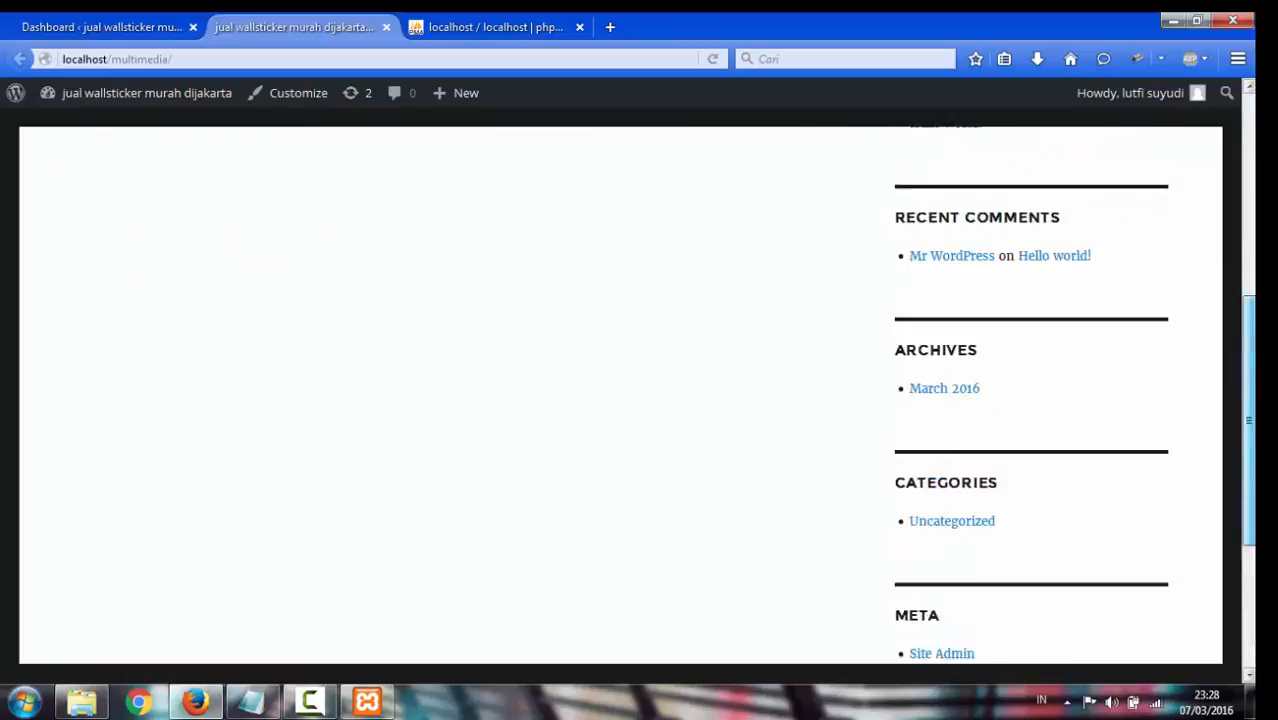
scroll(636, 395, "down", 5)
scroll(636, 395, "down", 3)
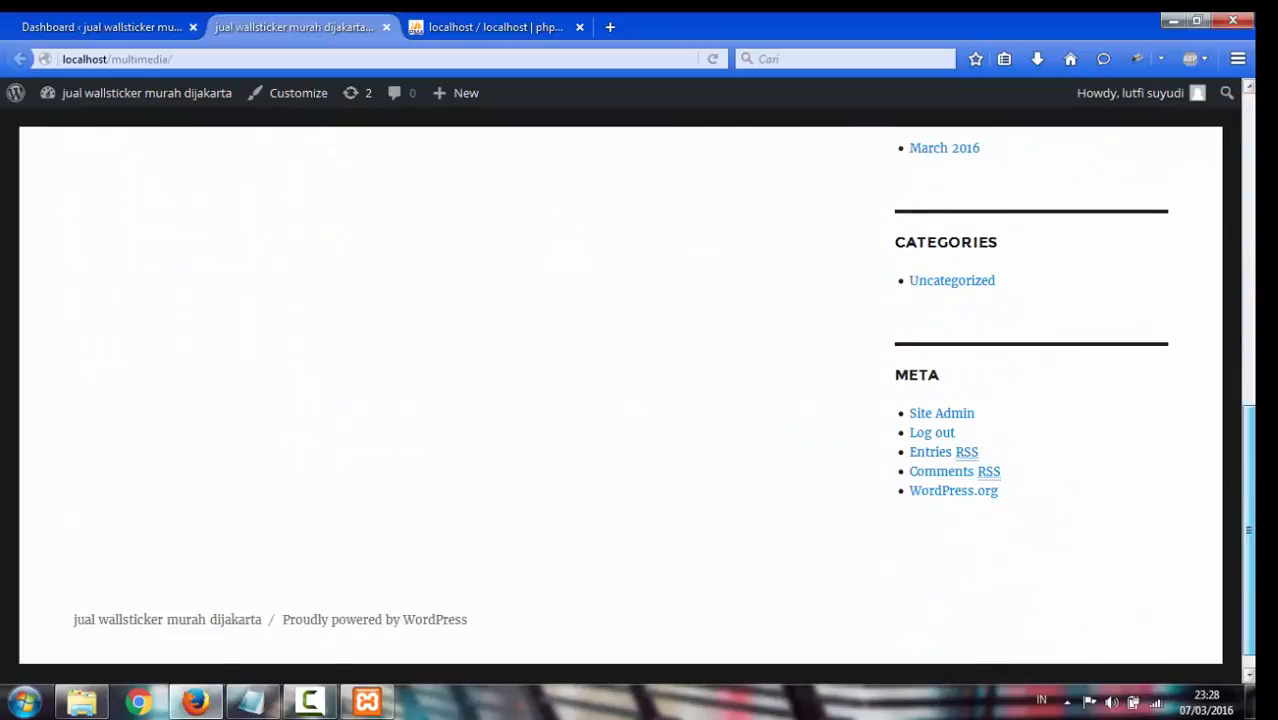
scroll(636, 395, "up", 6)
scroll(636, 395, "down", 4)
scroll(636, 395, "down", 3)
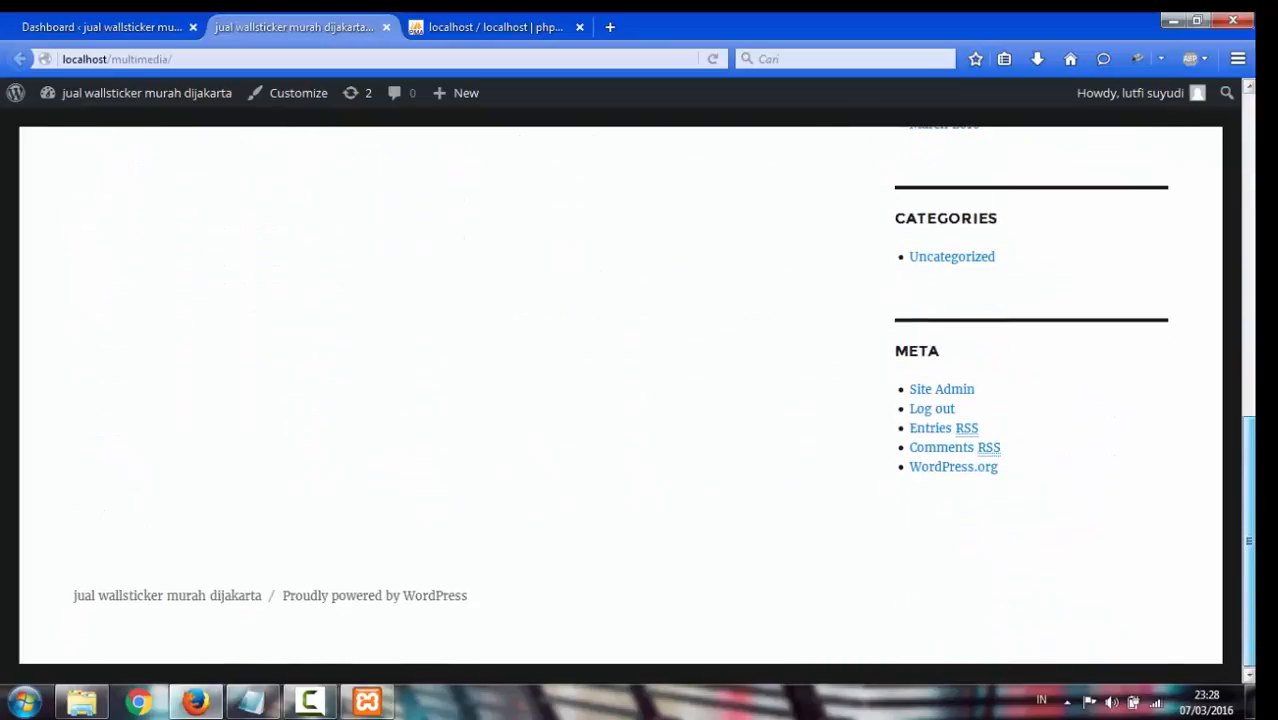
scroll(636, 395, "up", 6)
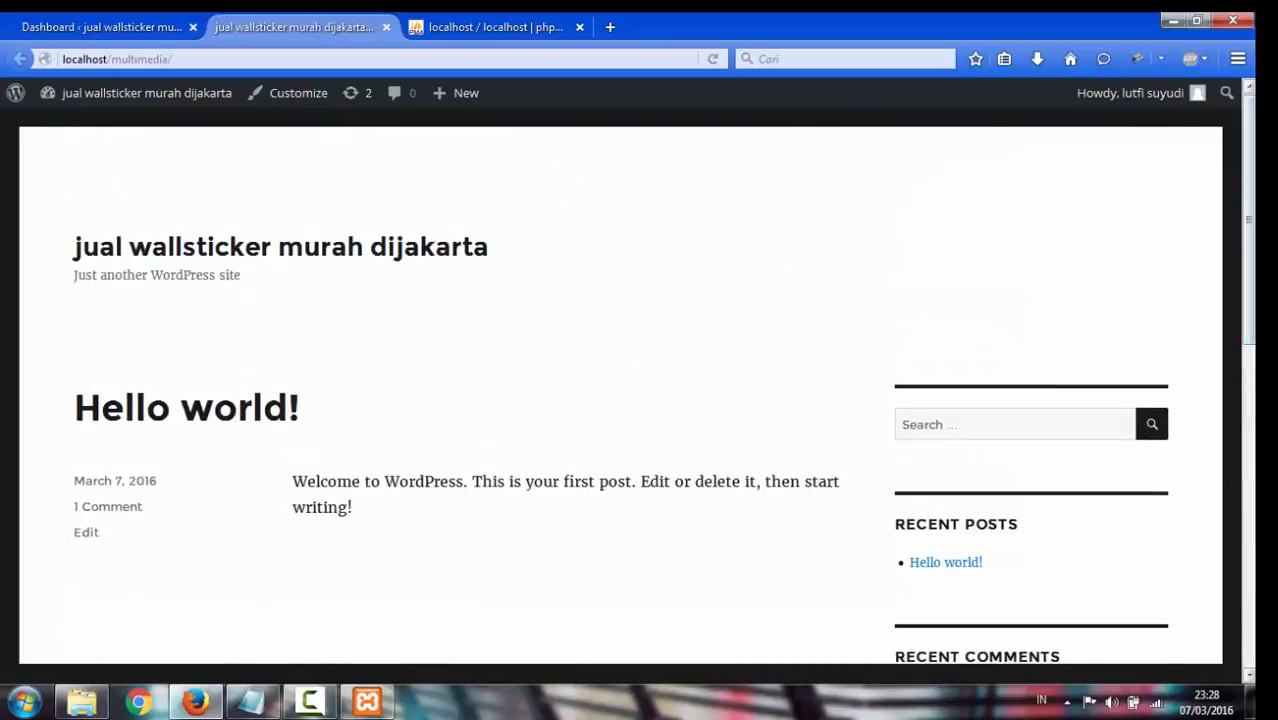
left_click(138, 22)
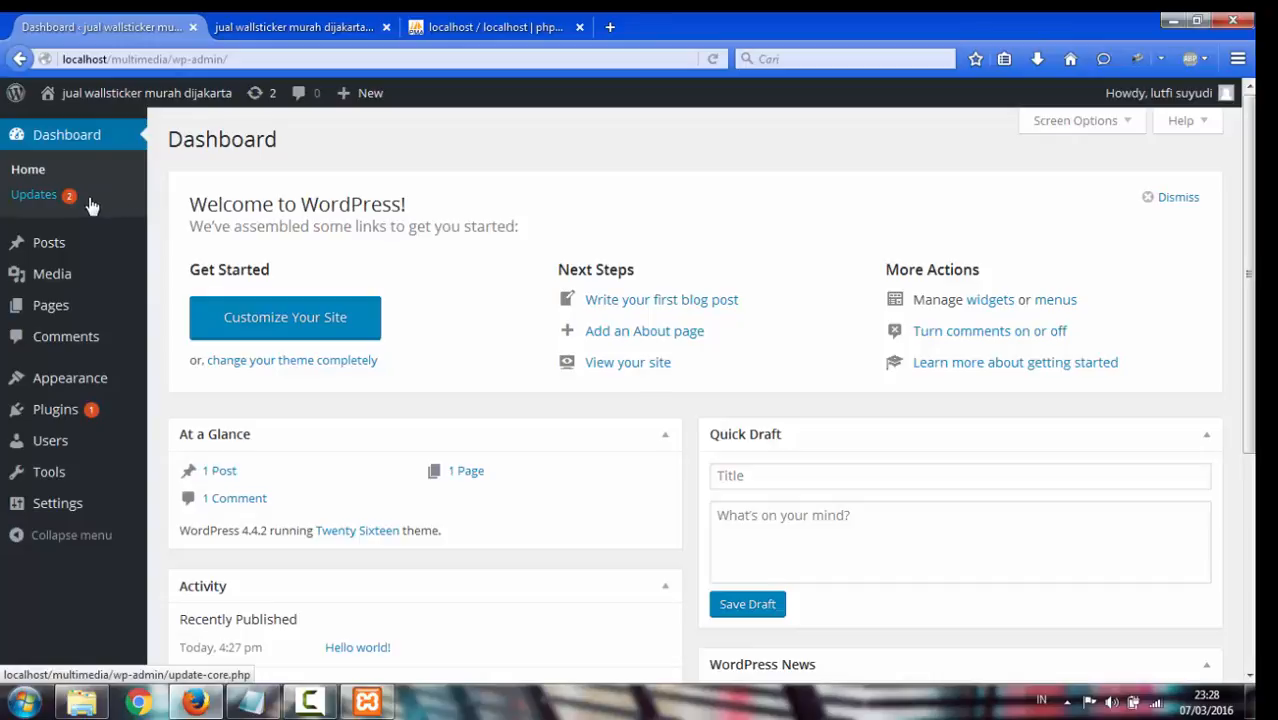
mouse_move(64, 250)
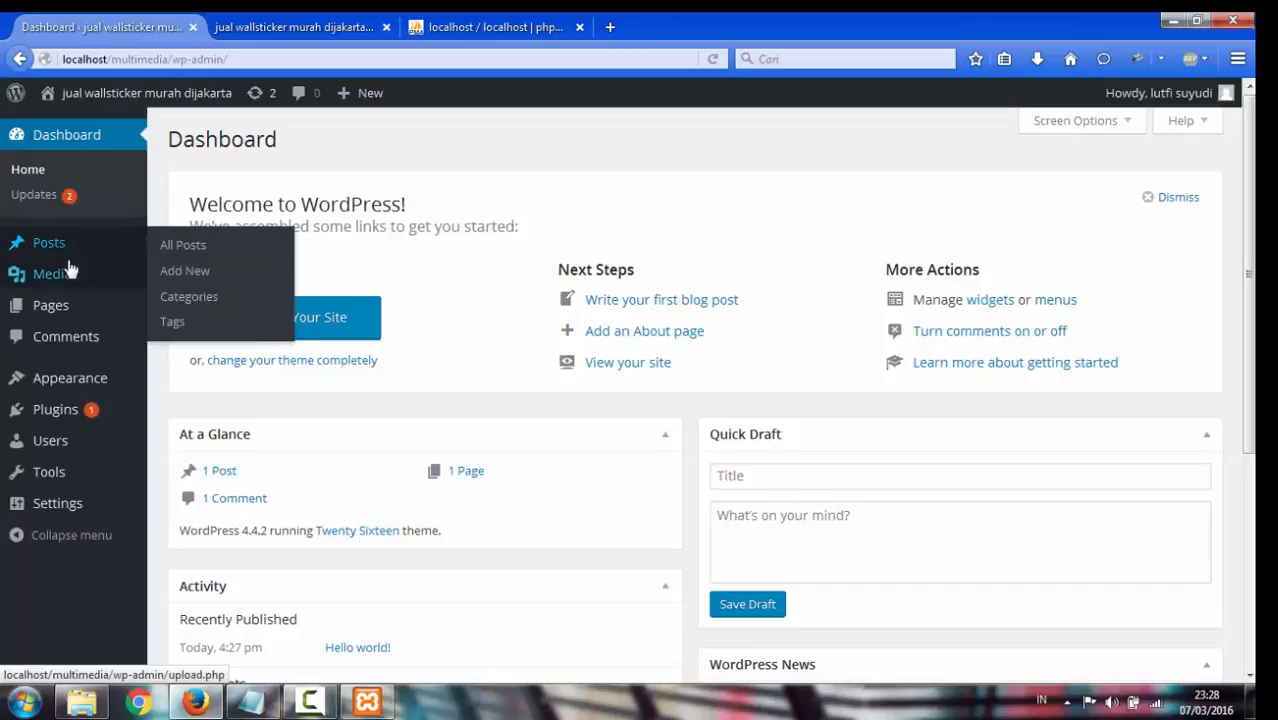
mouse_move(75, 274)
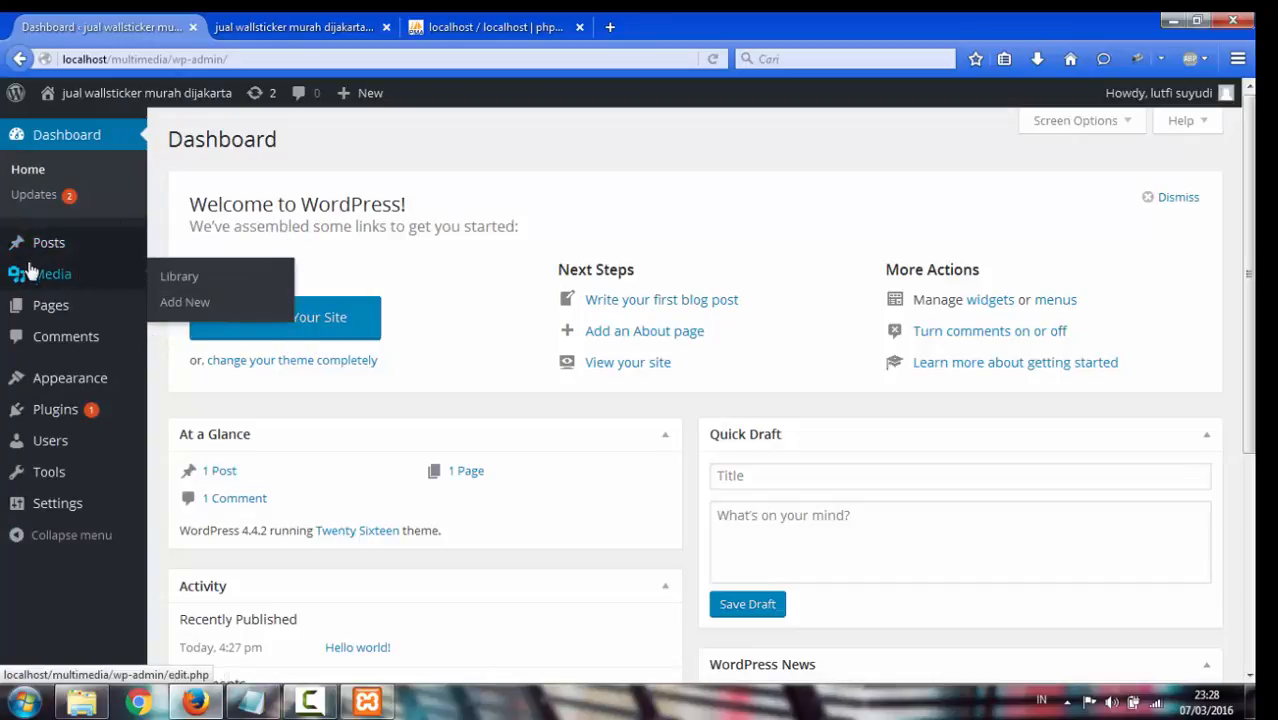
left_click(55, 277)
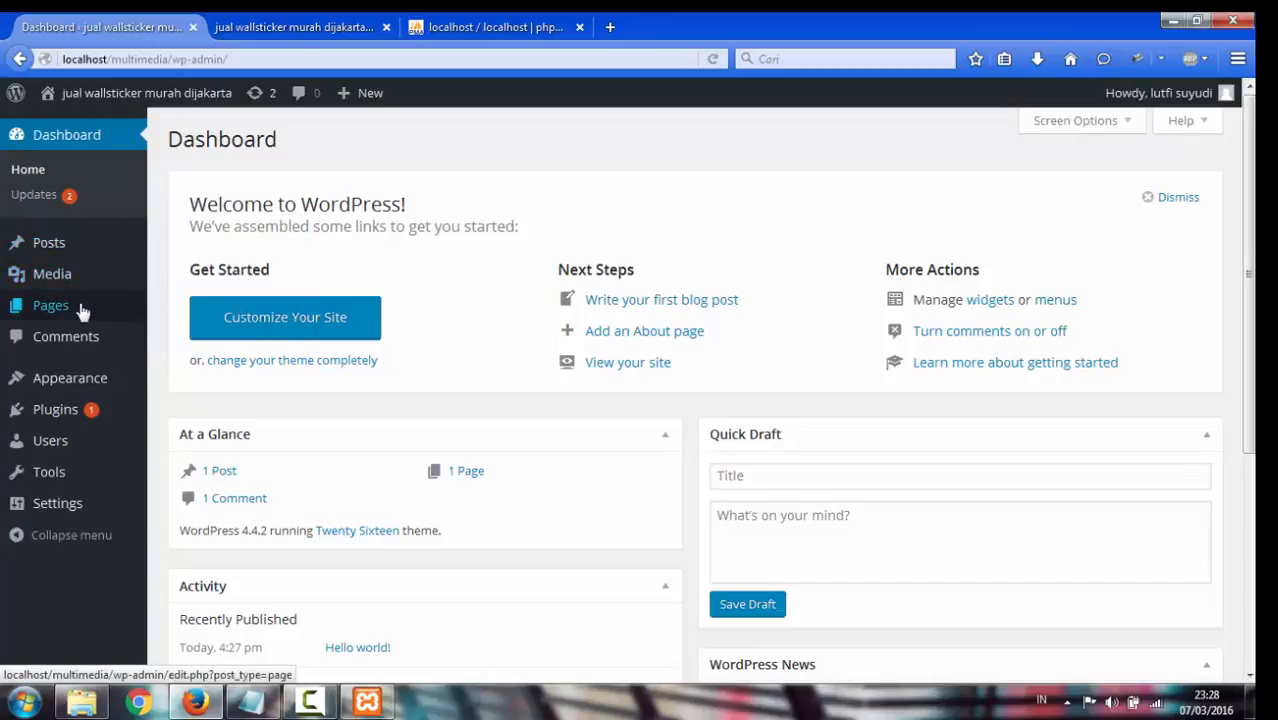
mouse_move(55, 315)
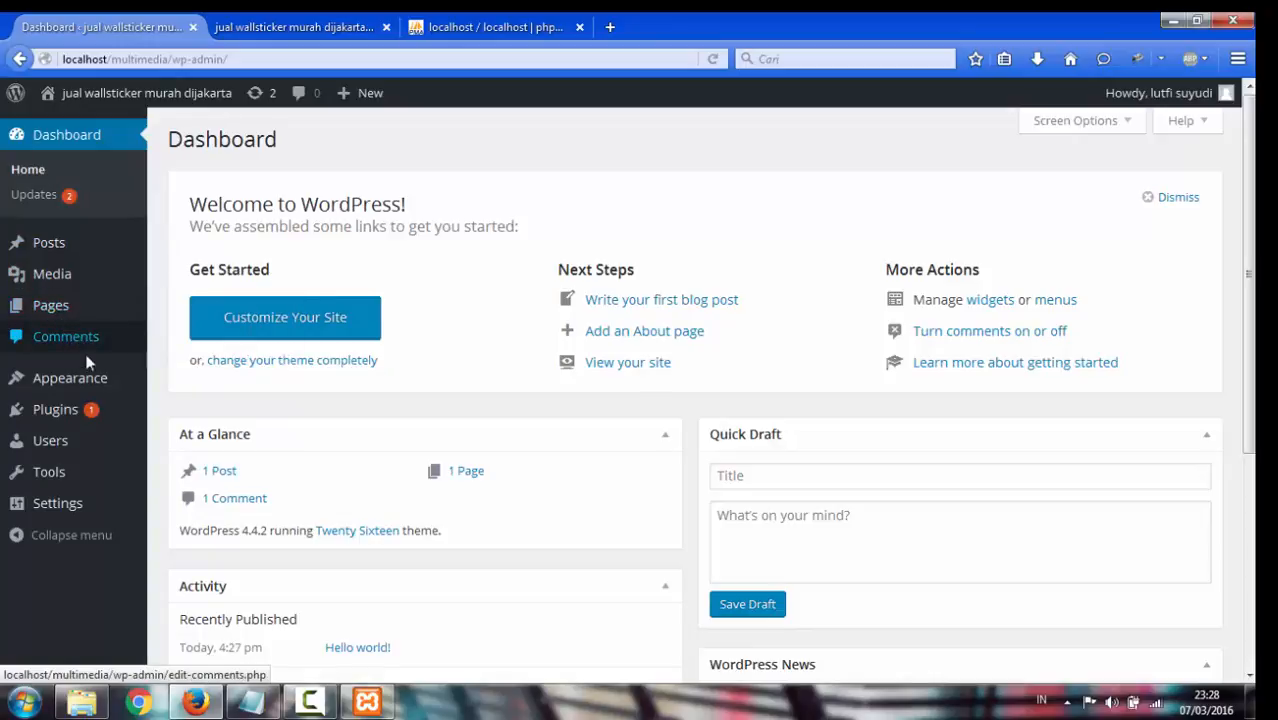
mouse_move(95, 388)
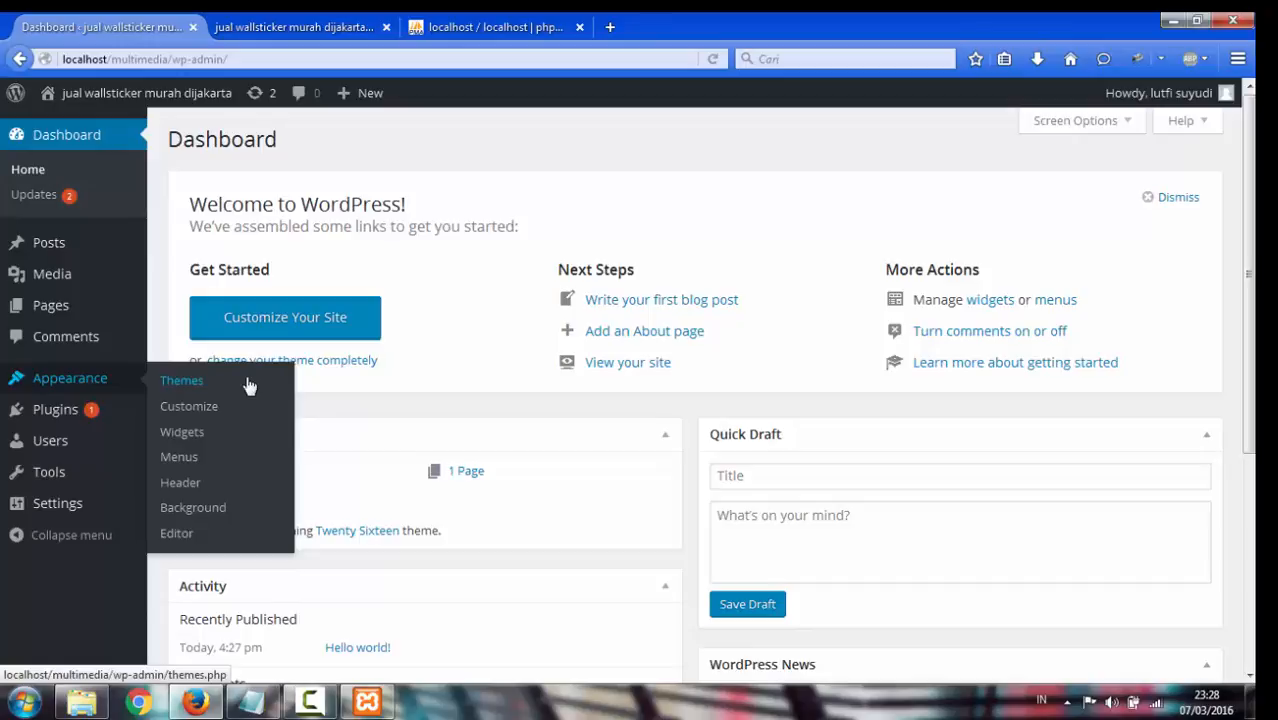
mouse_move(121, 418)
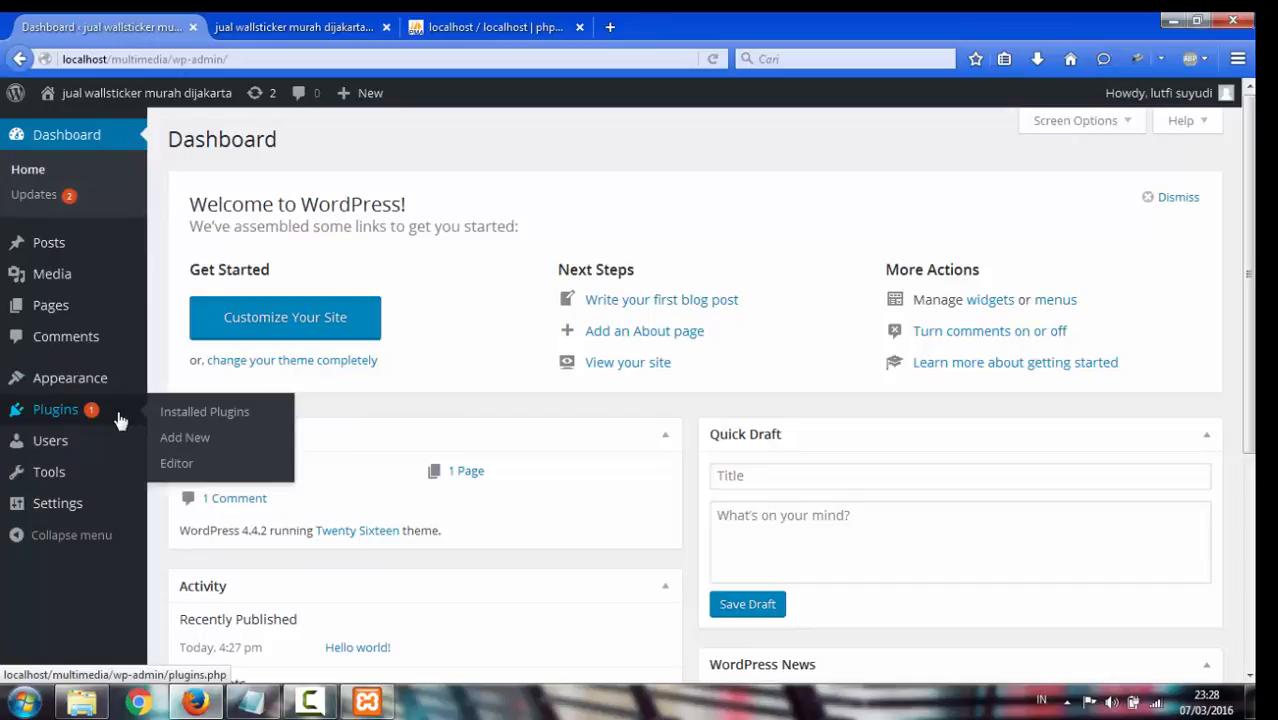
scroll(116, 415, "down", 5)
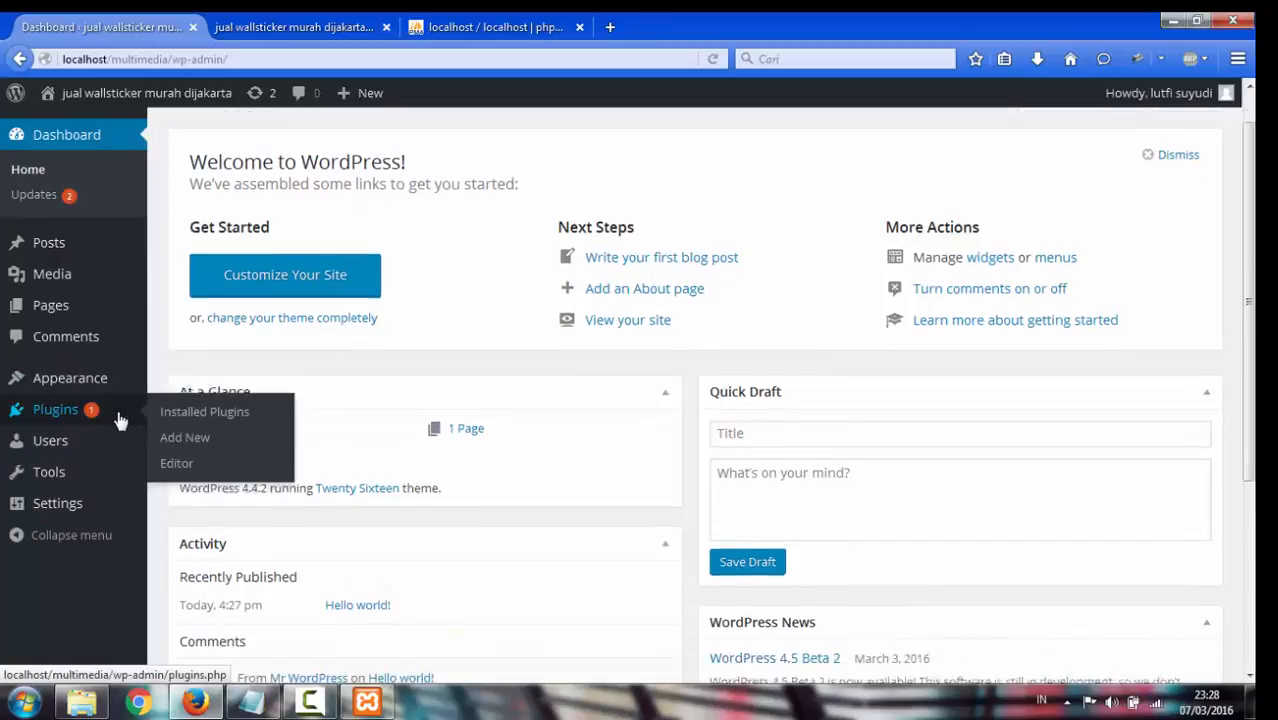
mouse_move(73, 456)
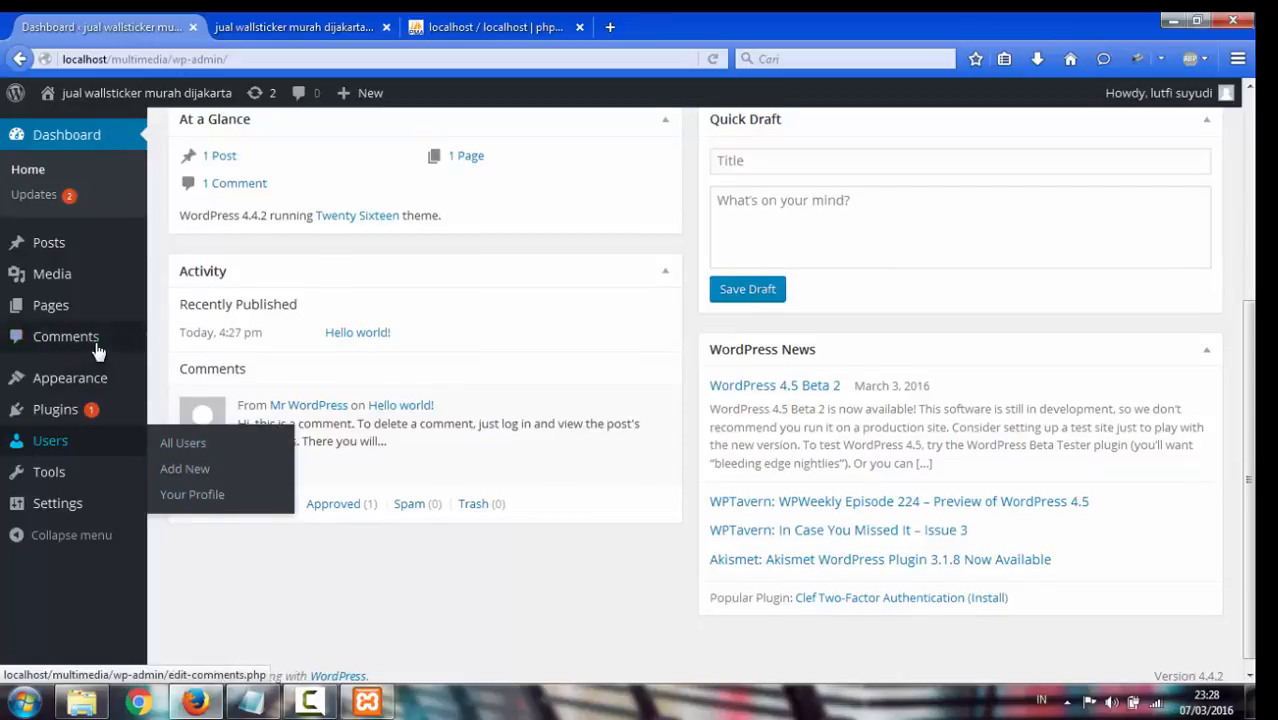
scroll(99, 218, "up", 5)
mouse_move(75, 250)
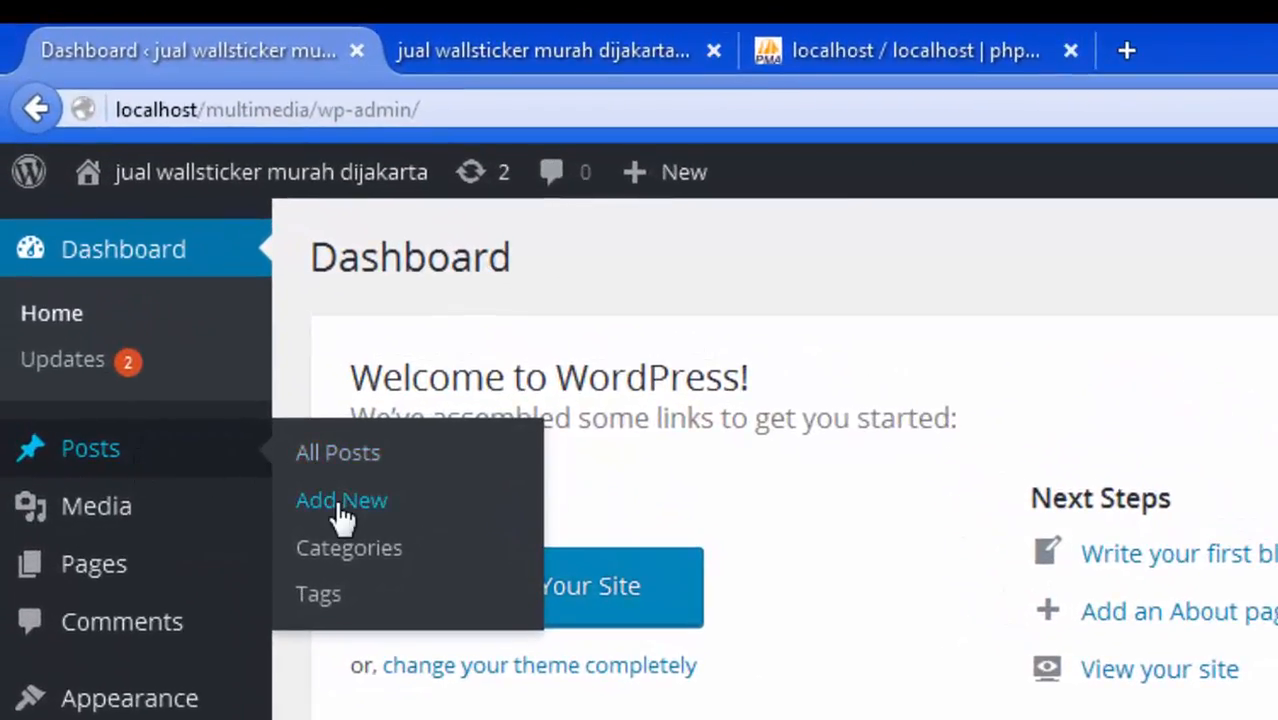
Start a blank new post and open detik.com's drainage investigation article in a new tab
left_click(340, 502)
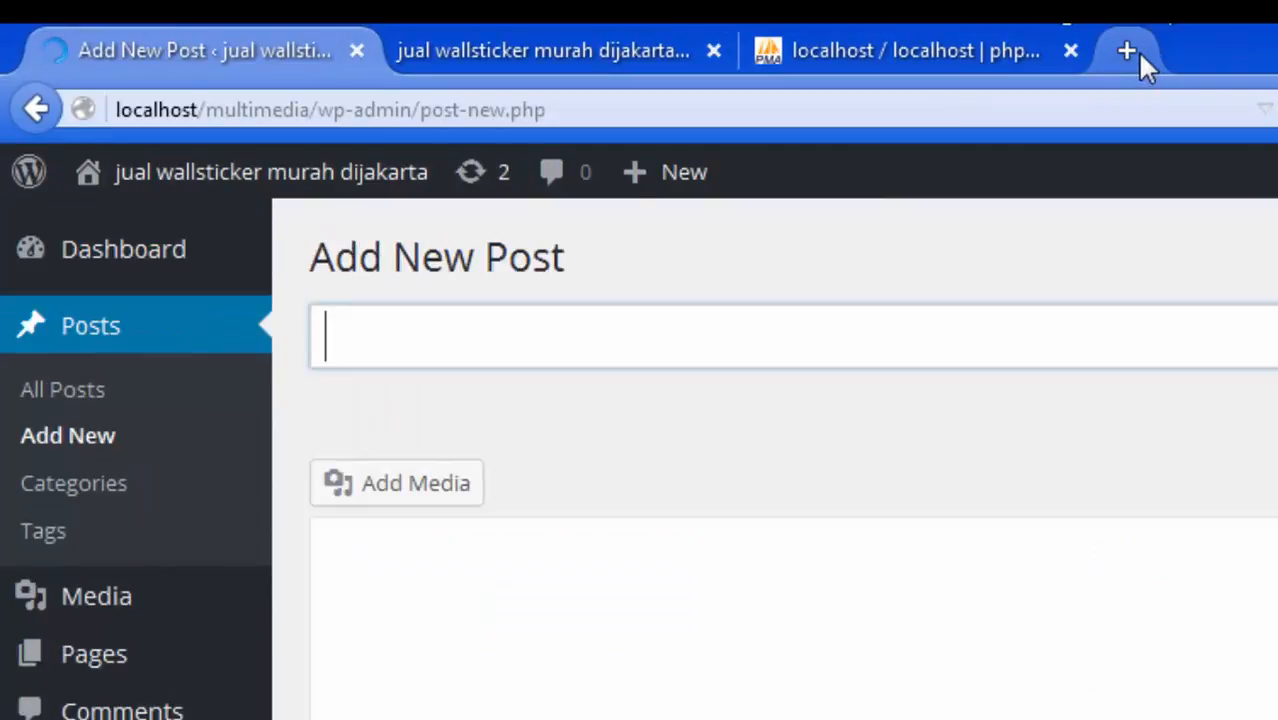
left_click(1127, 48)
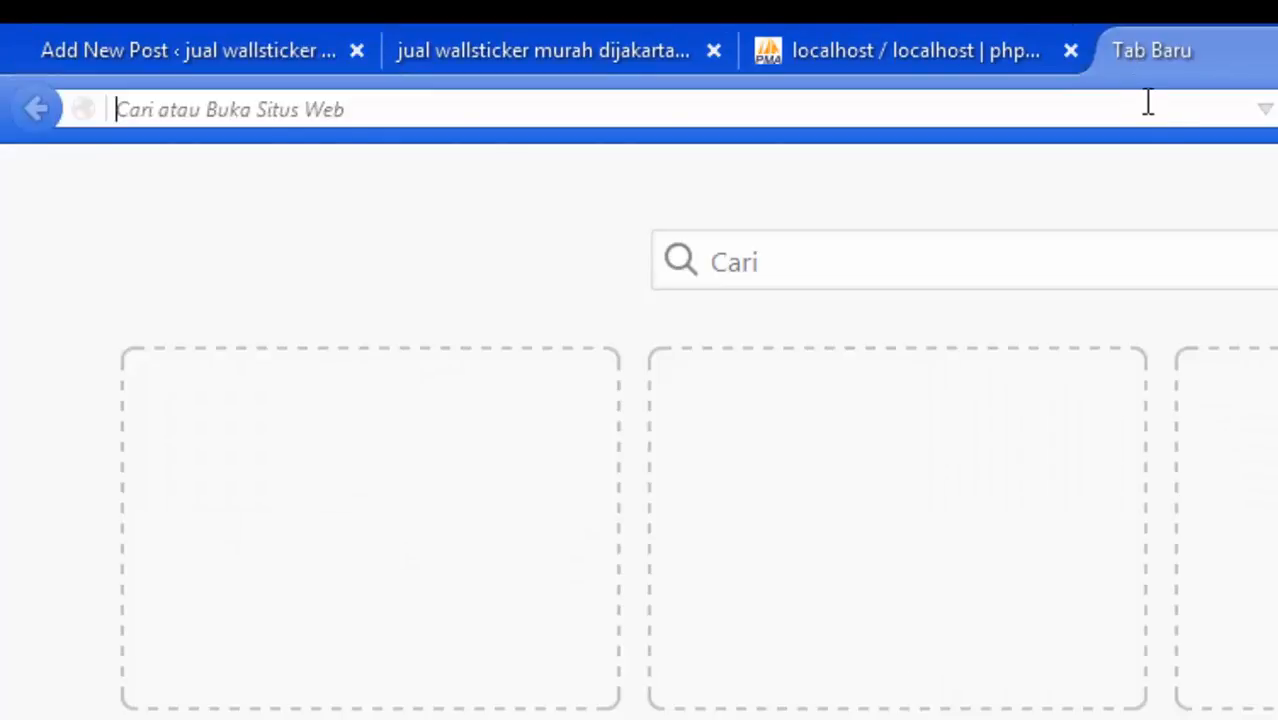
type("det")
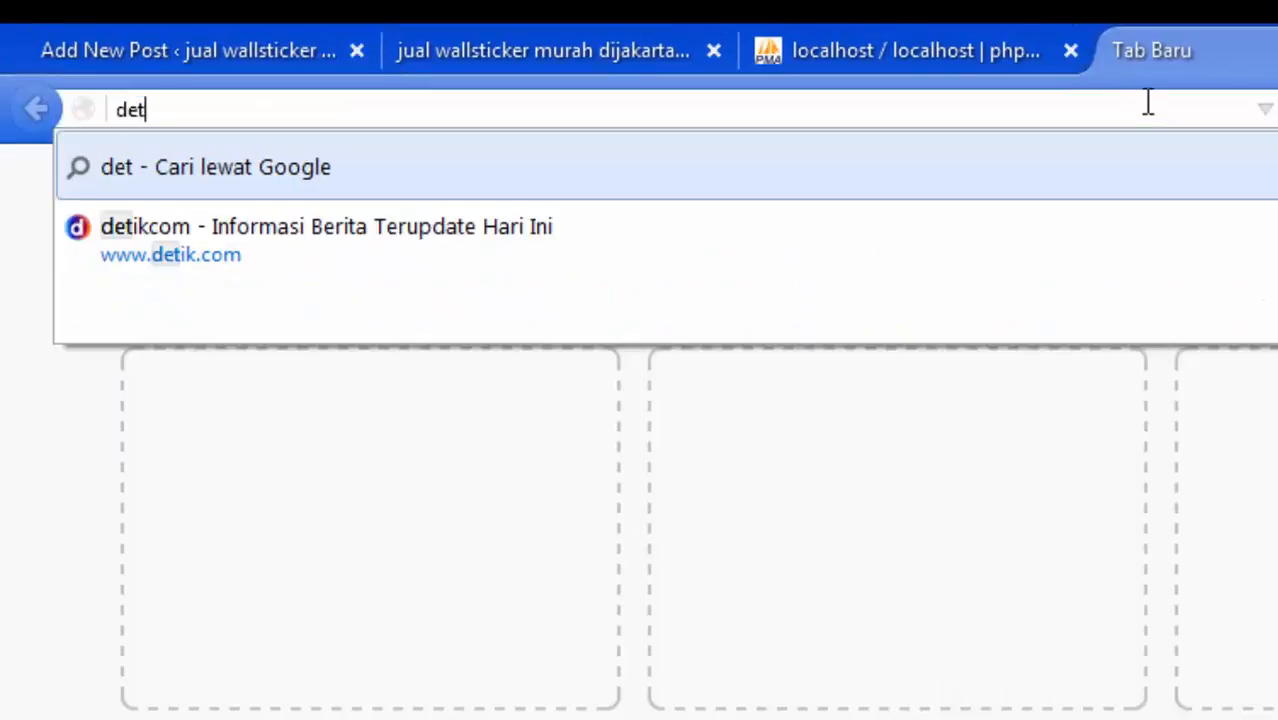
type("ik")
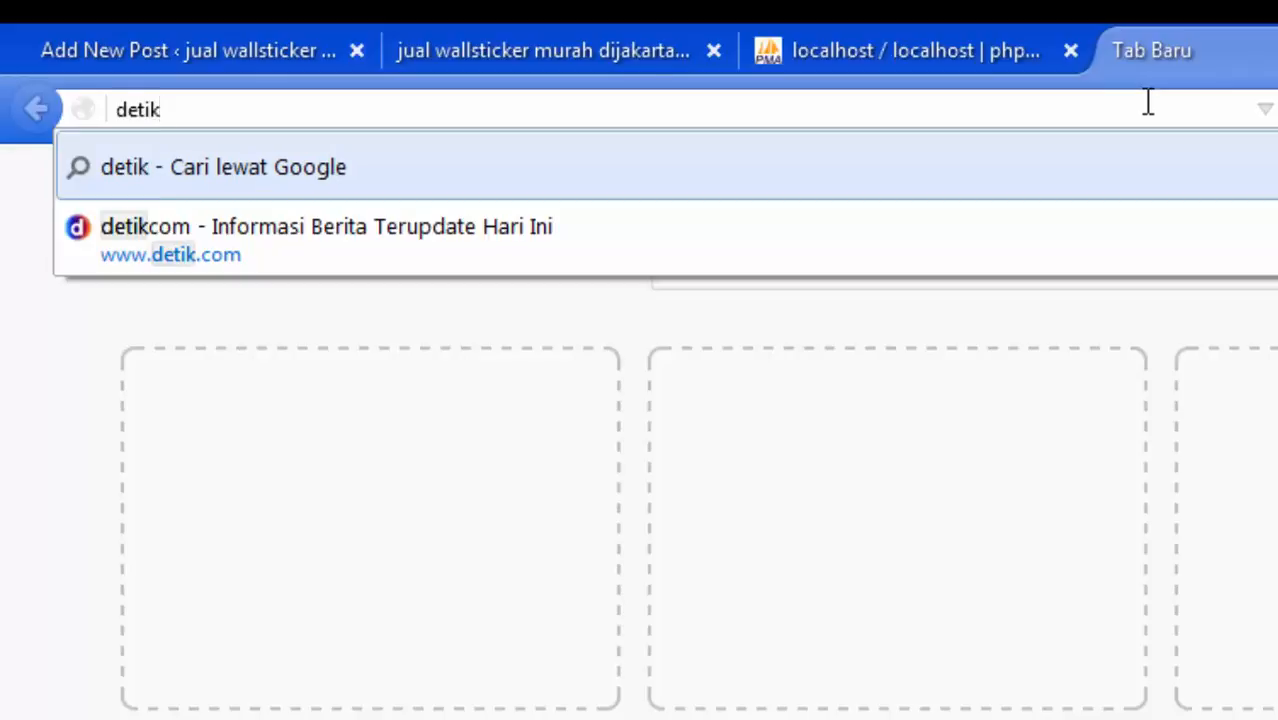
type(".com")
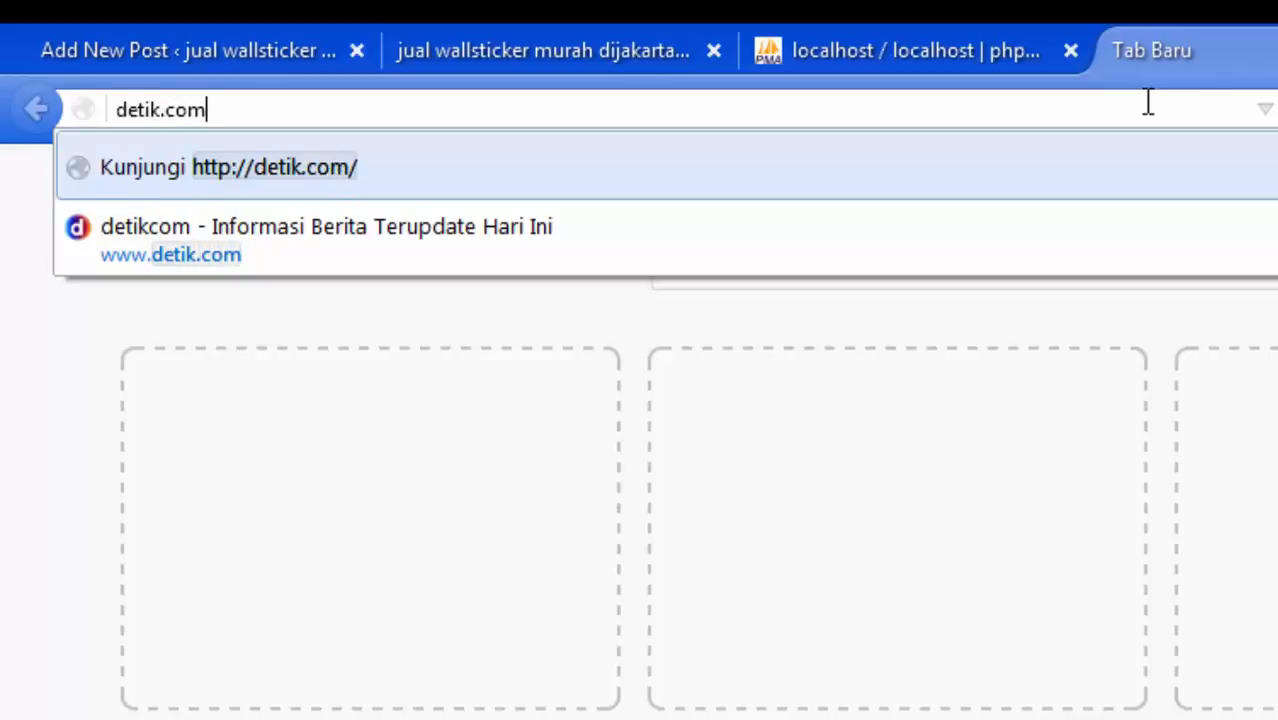
key("Return")
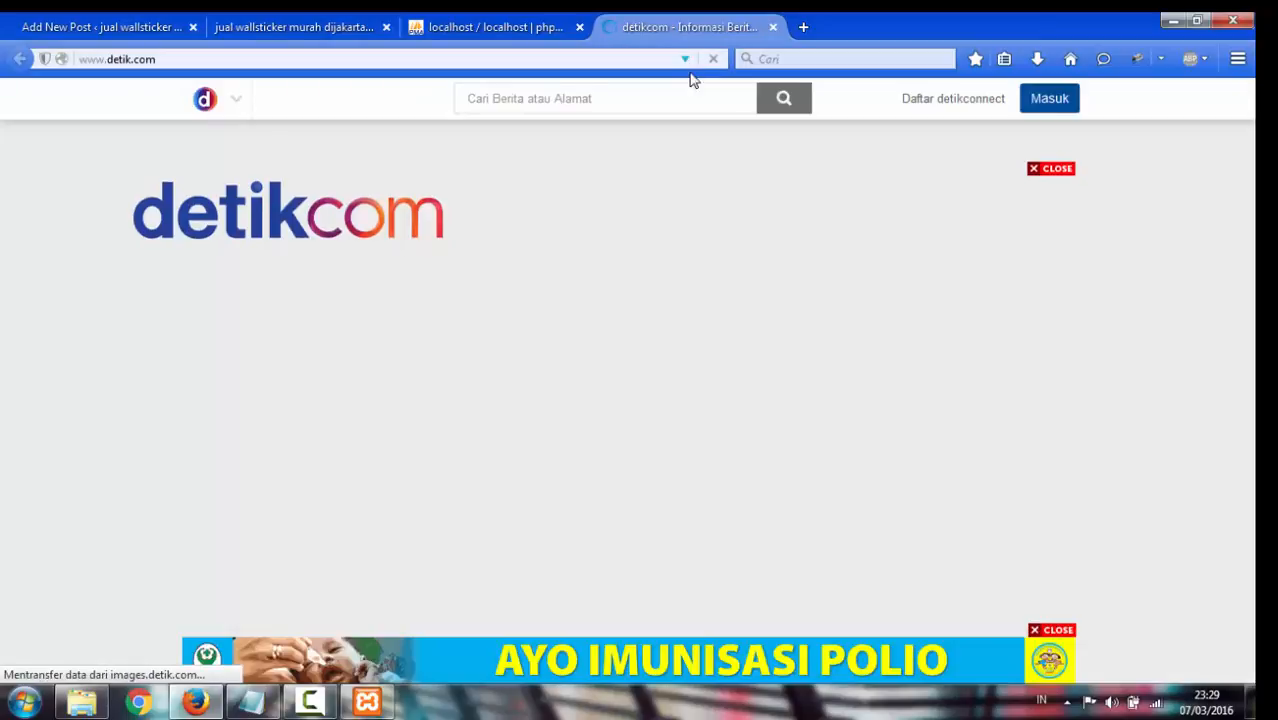
scroll(813, 277, "down", 5)
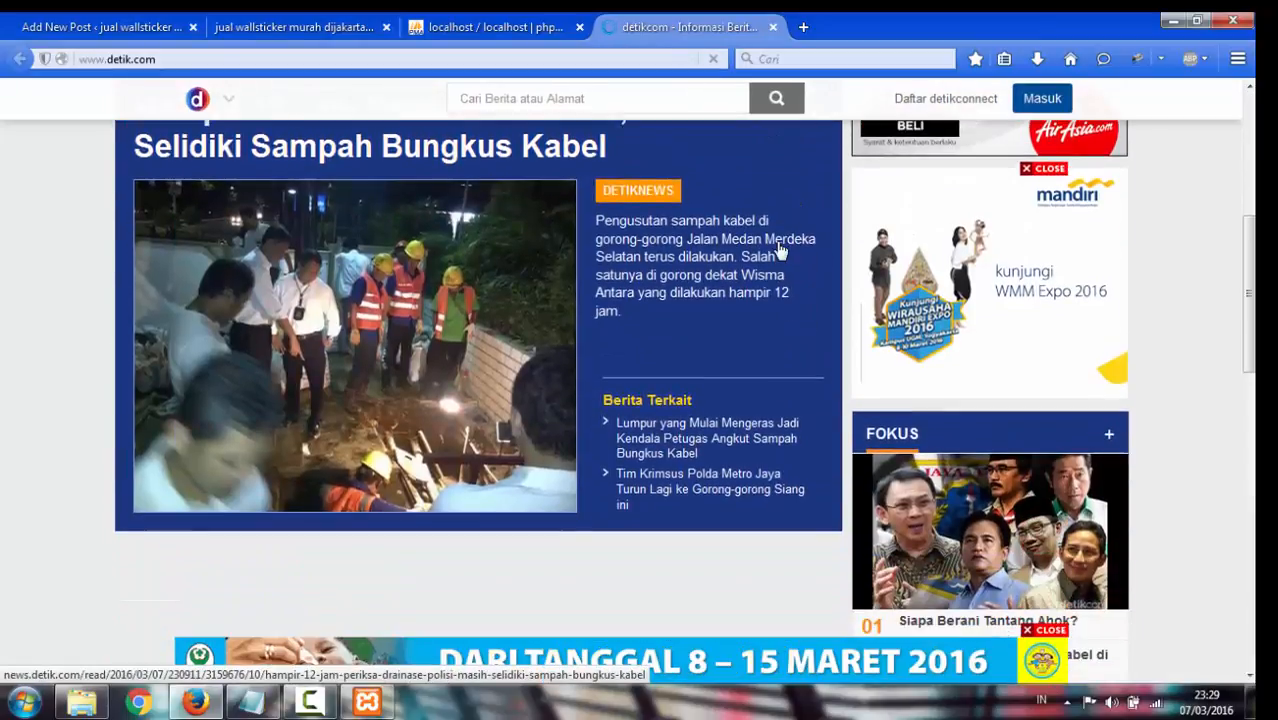
scroll(778, 248, "up", 3)
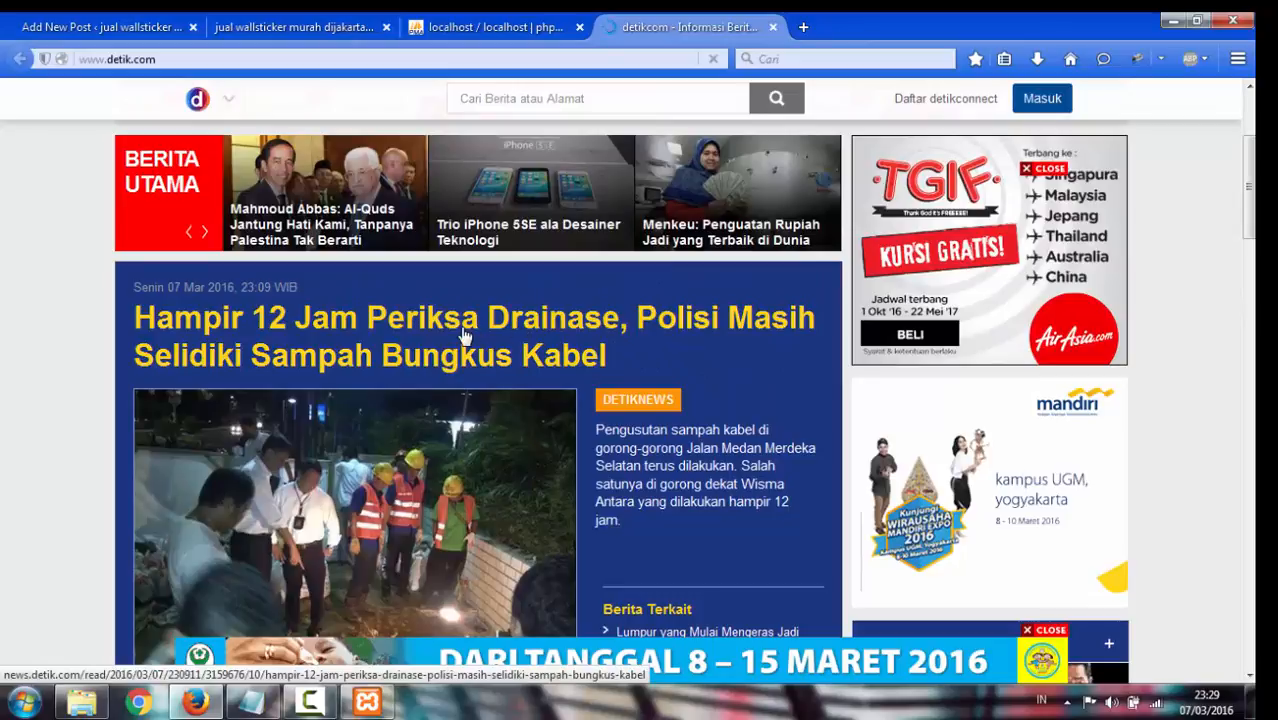
scroll(445, 300, "down", 2)
left_click(428, 251)
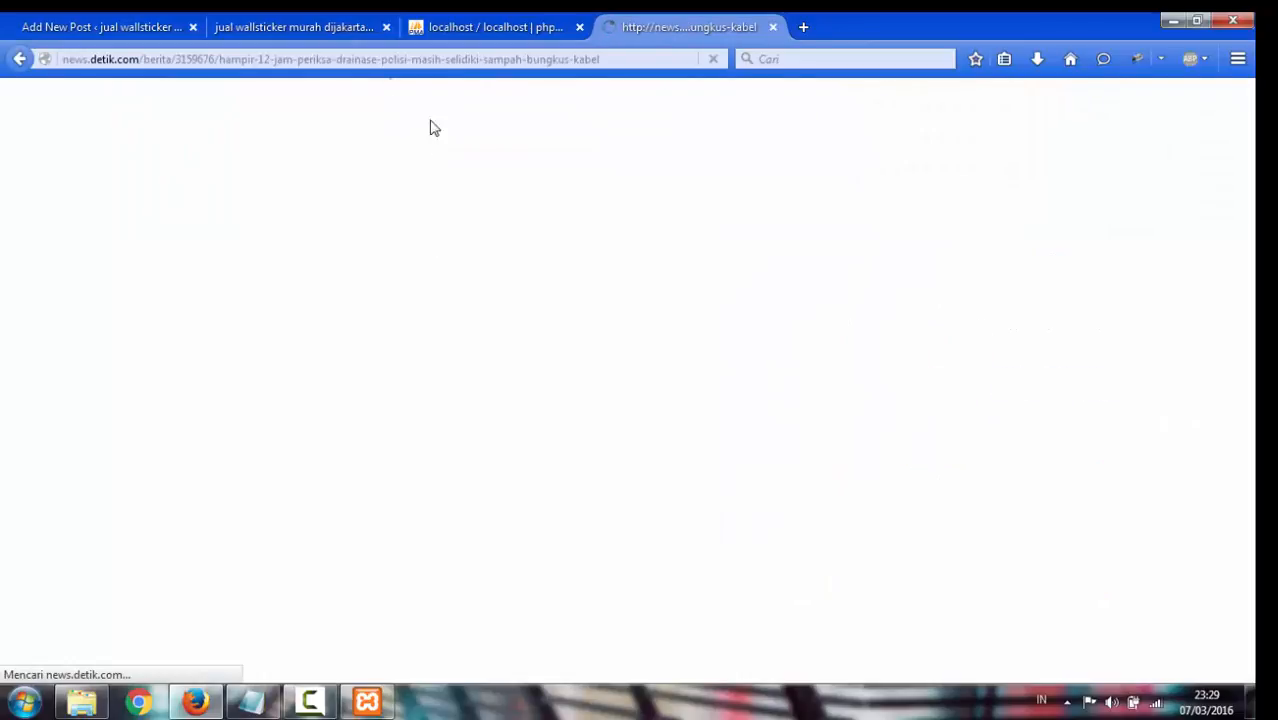
Copy the detik article's headline into the post title
left_click(30, 27)
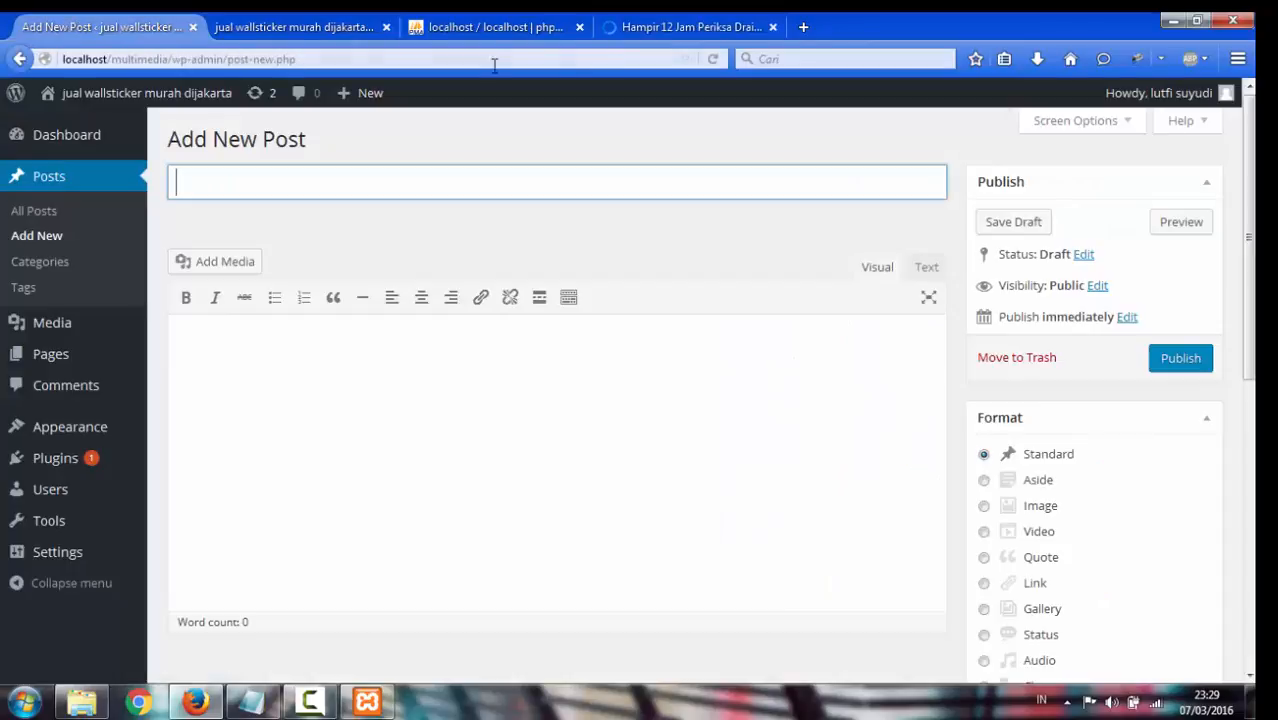
left_click(676, 25)
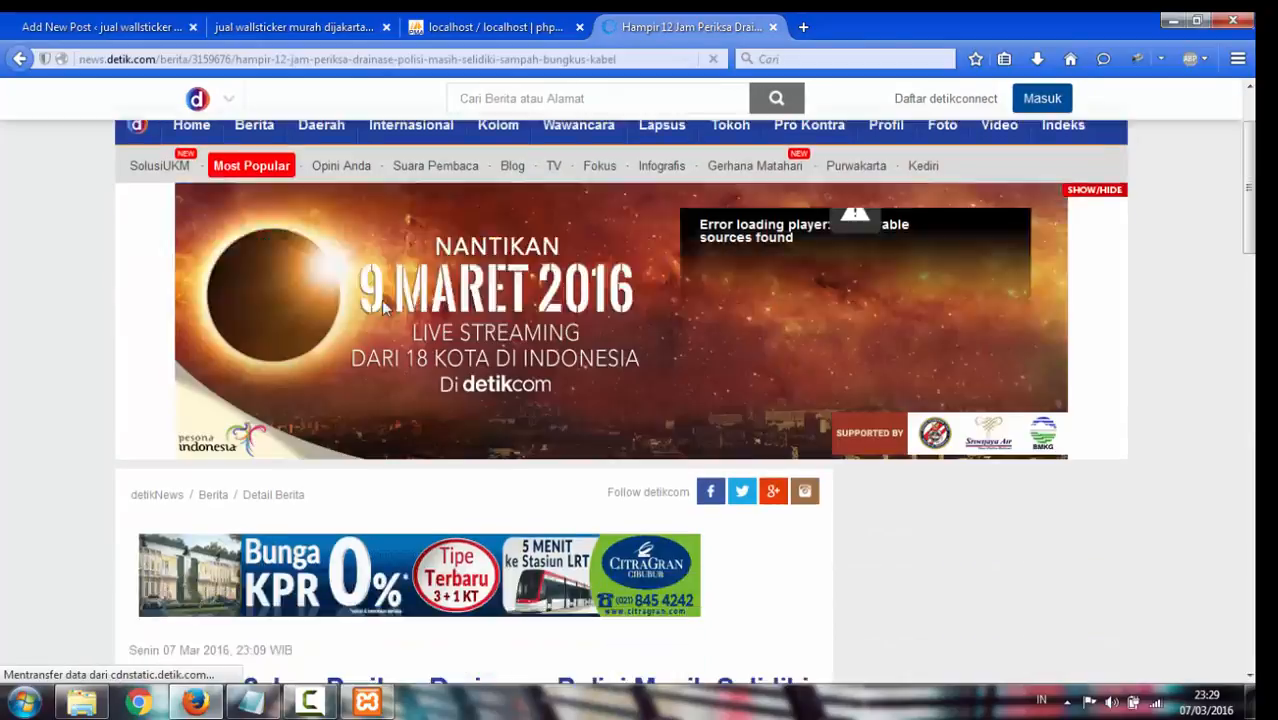
scroll(379, 296, "down", 3)
scroll(378, 293, "down", 5)
scroll(300, 284, "up", 3)
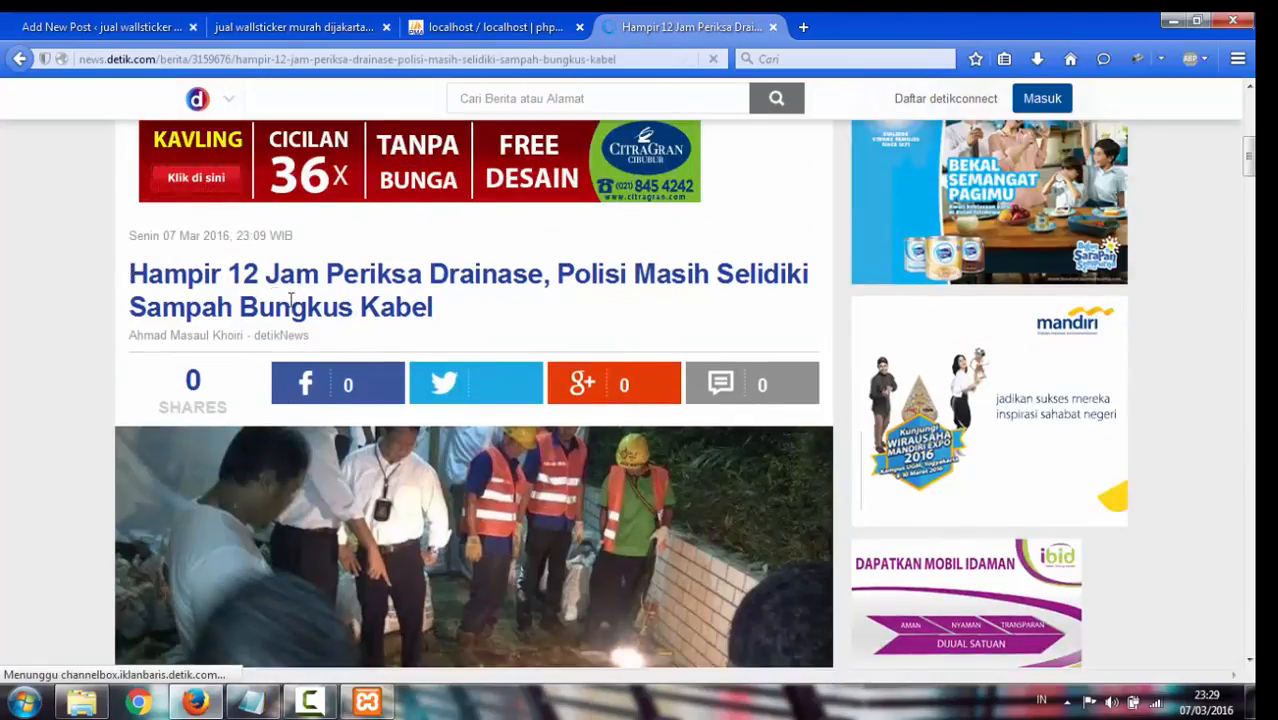
left_click_drag(291, 300, 439, 325)
key("ctrl+c")
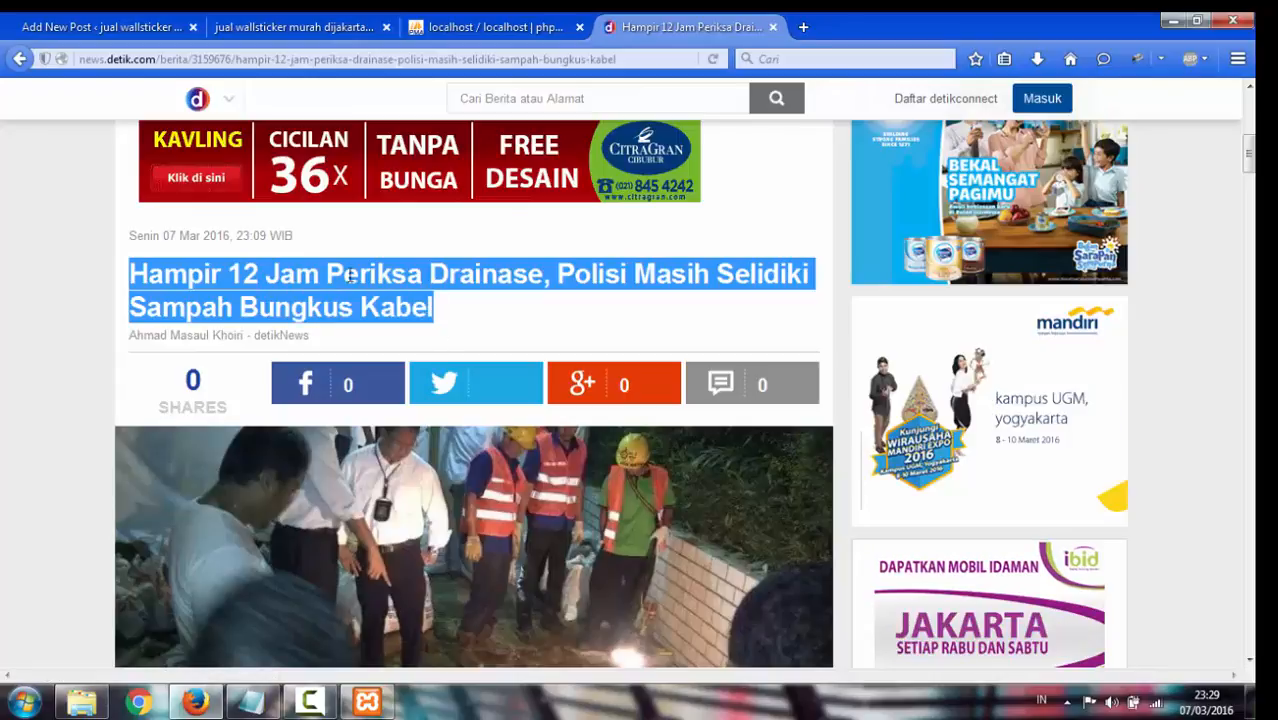
left_click(100, 27)
key("ctrl+v")
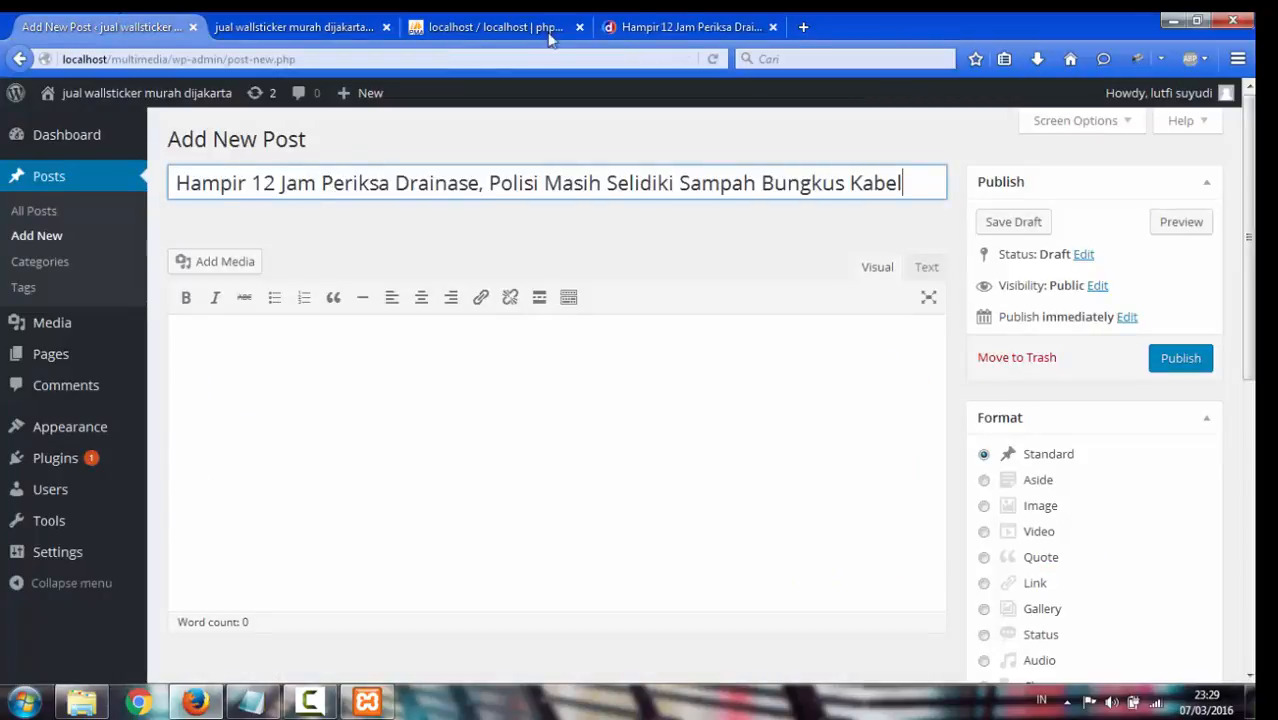
Copy the article's paragraphs from detik.com into the post body
left_click(690, 27)
scroll(461, 352, "down", 6)
scroll(415, 370, "down", 4)
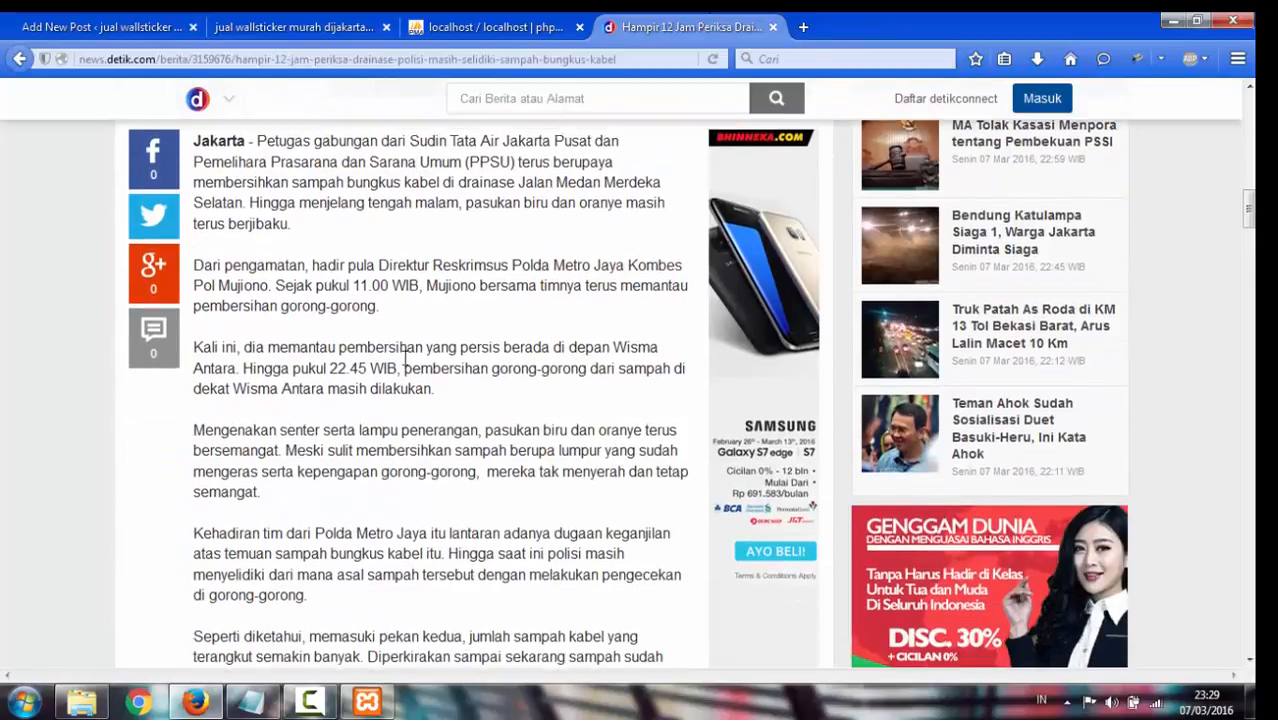
left_click_drag(258, 135, 403, 420)
scroll(403, 420, "down", 6)
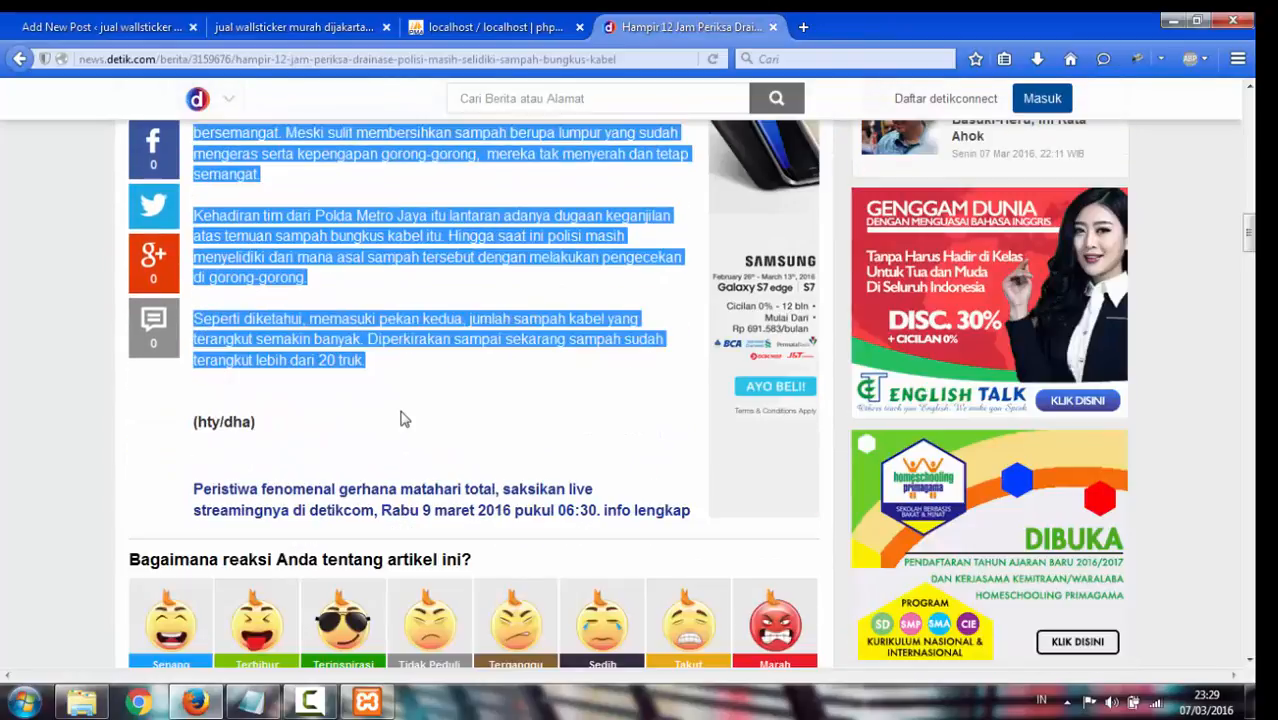
left_click(122, 24)
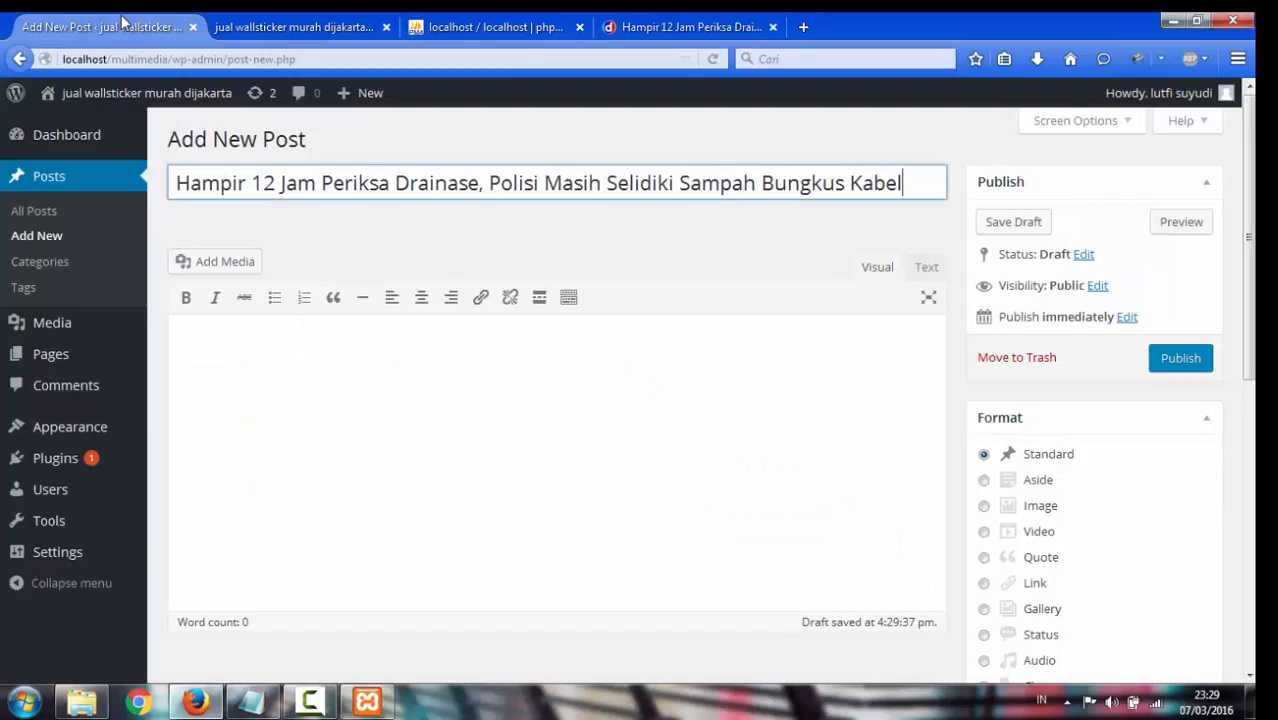
left_click(315, 360)
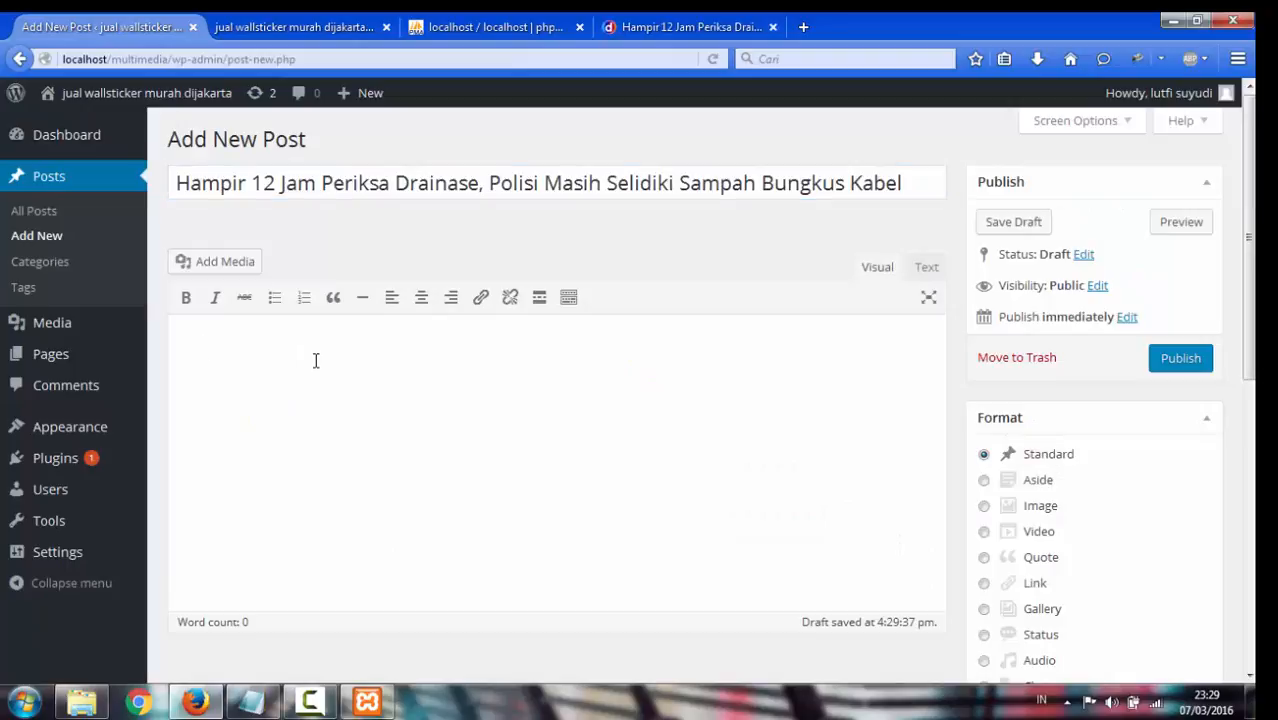
key("ctrl+v")
Insert a read-more break after the first paragraph of the post
scroll(315, 360, "up", 5)
scroll(325, 437, "down", 1)
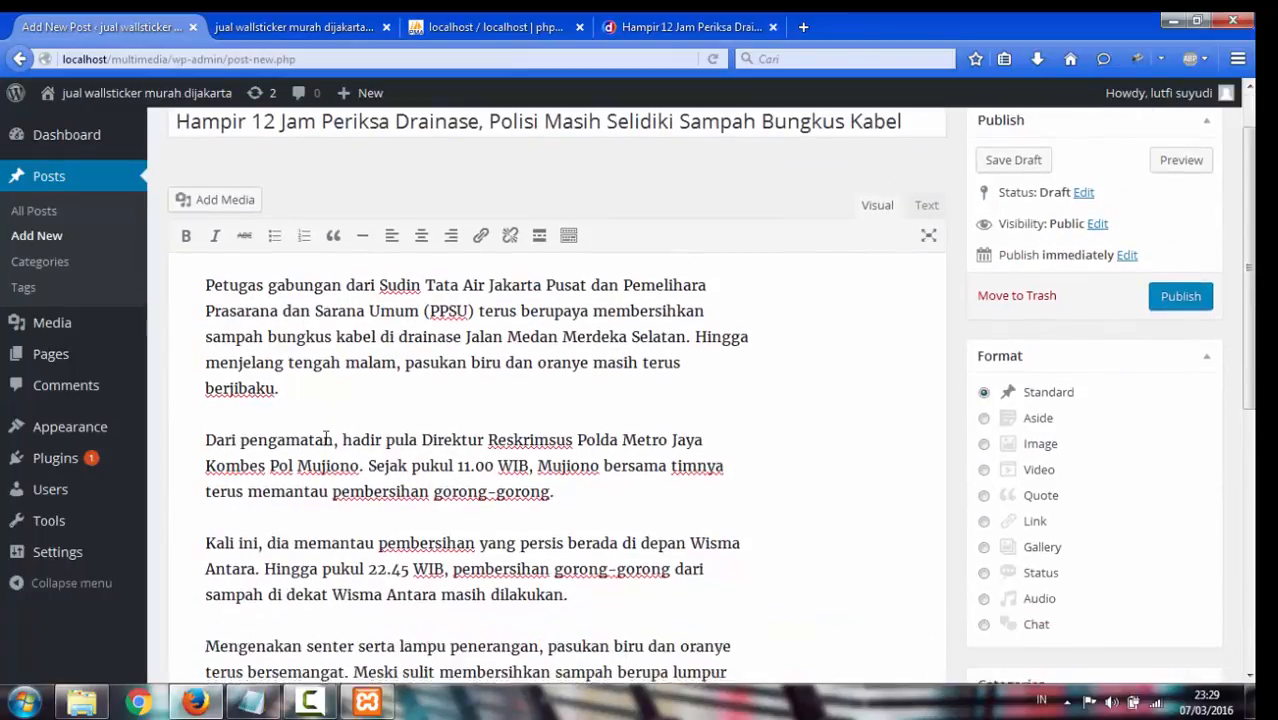
scroll(325, 437, "down", 1)
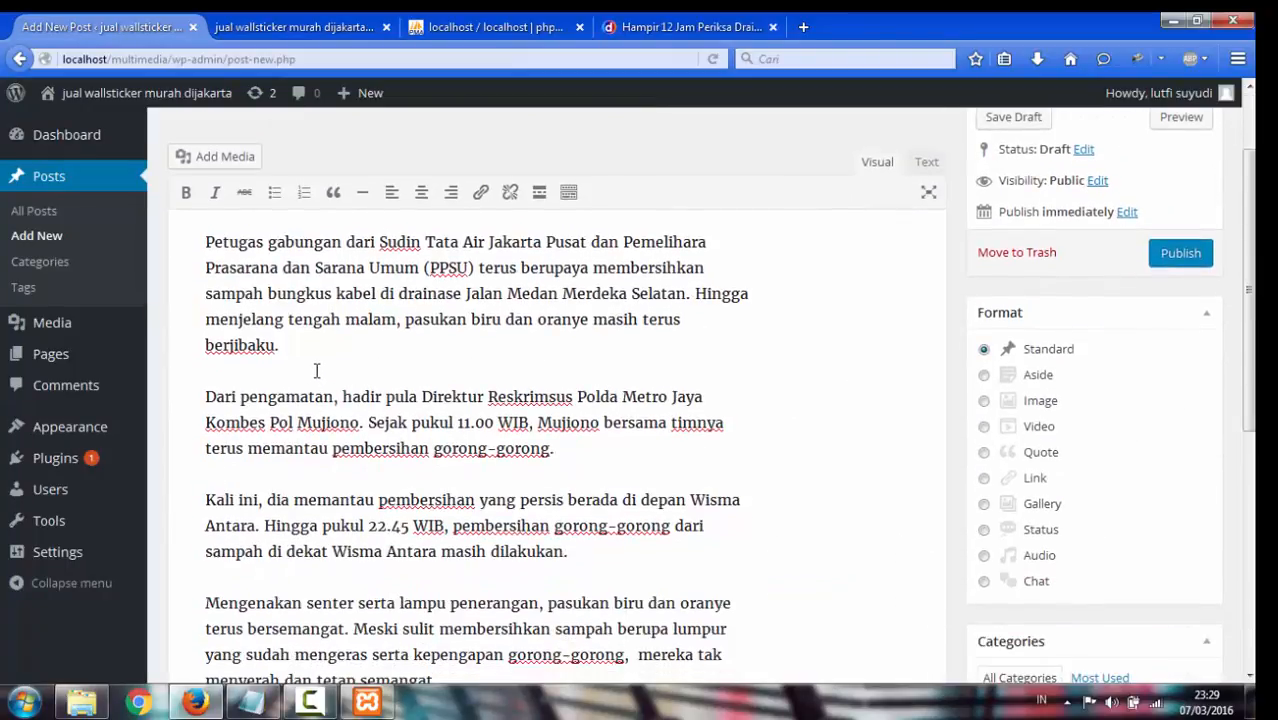
left_click(538, 192)
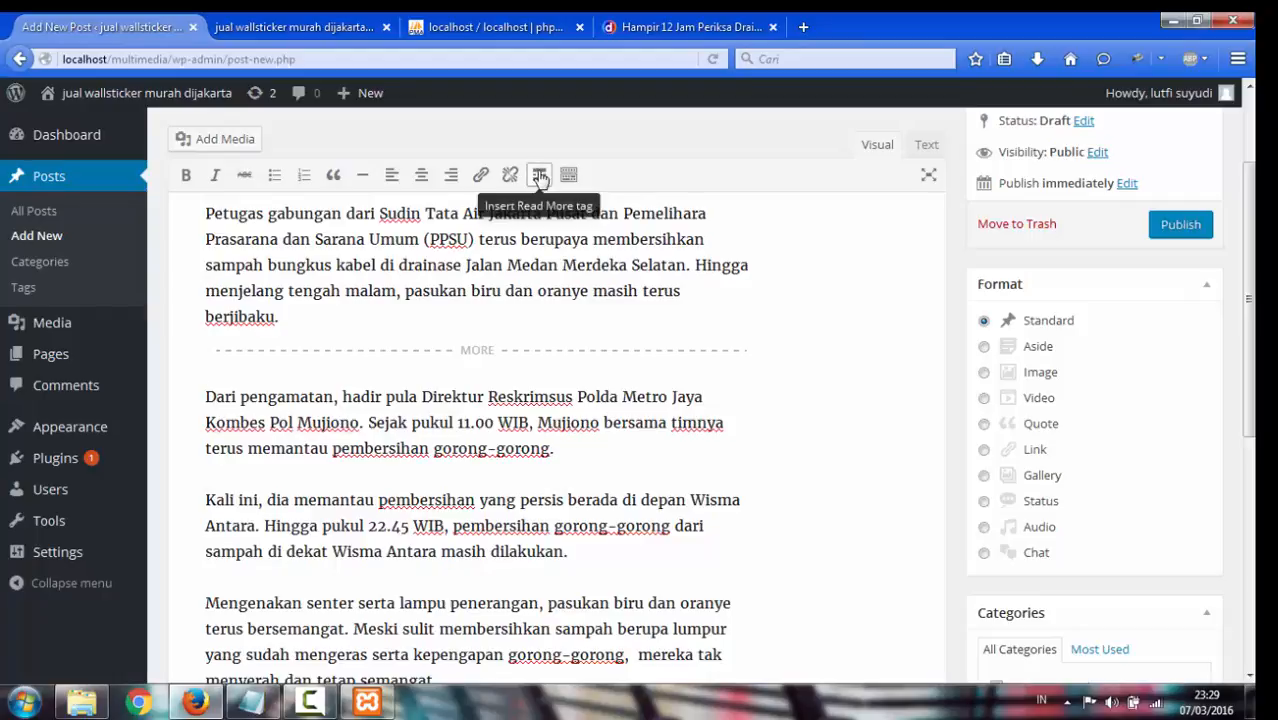
left_click(545, 352)
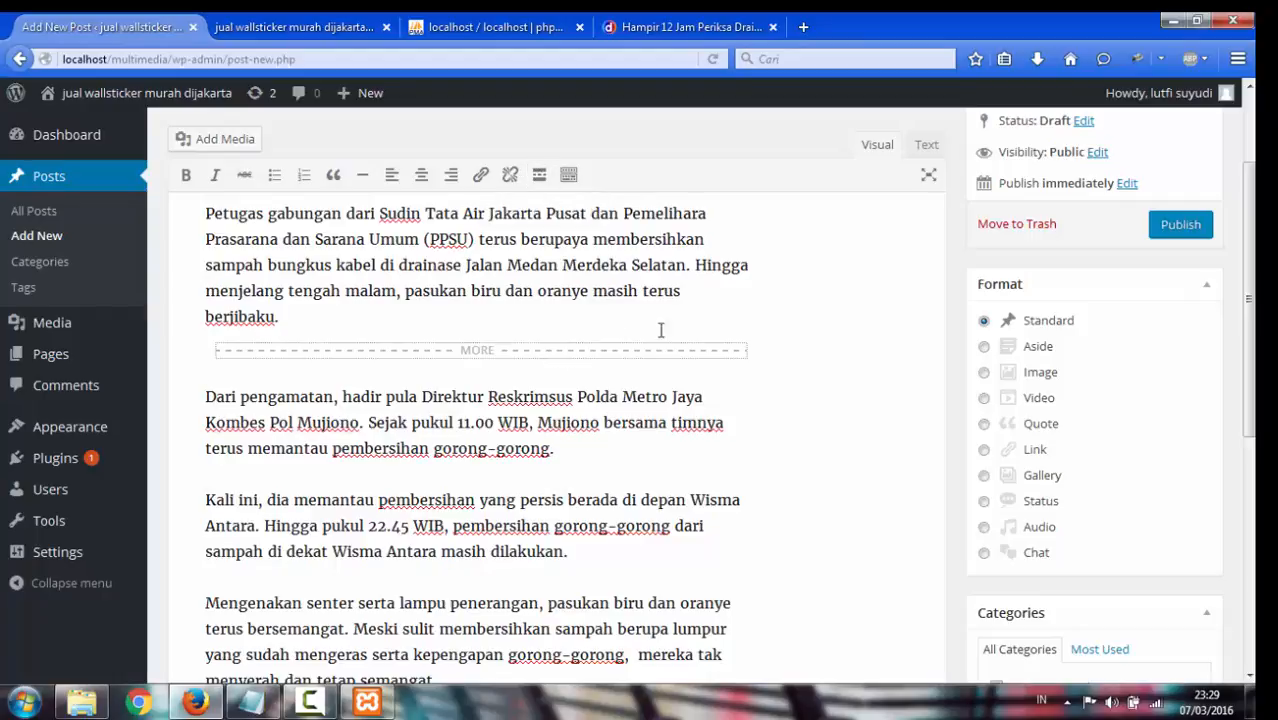
scroll(866, 329, "down", 5)
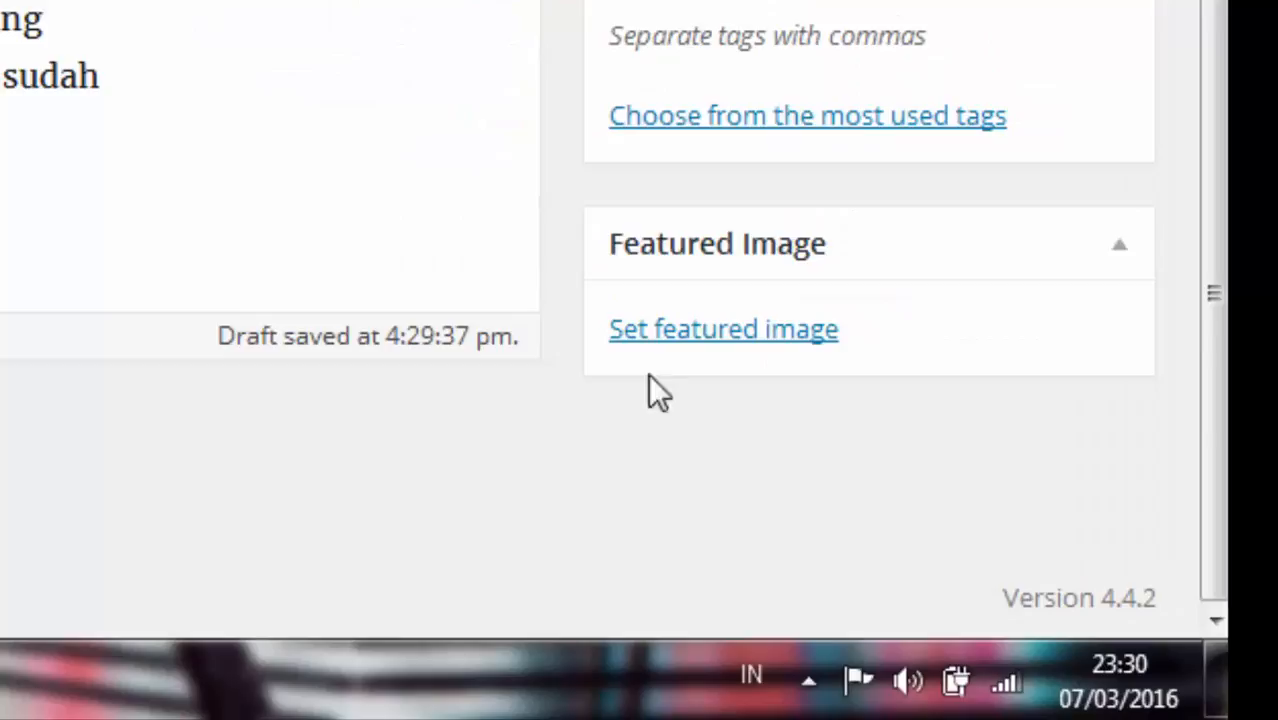
left_click(686, 331)
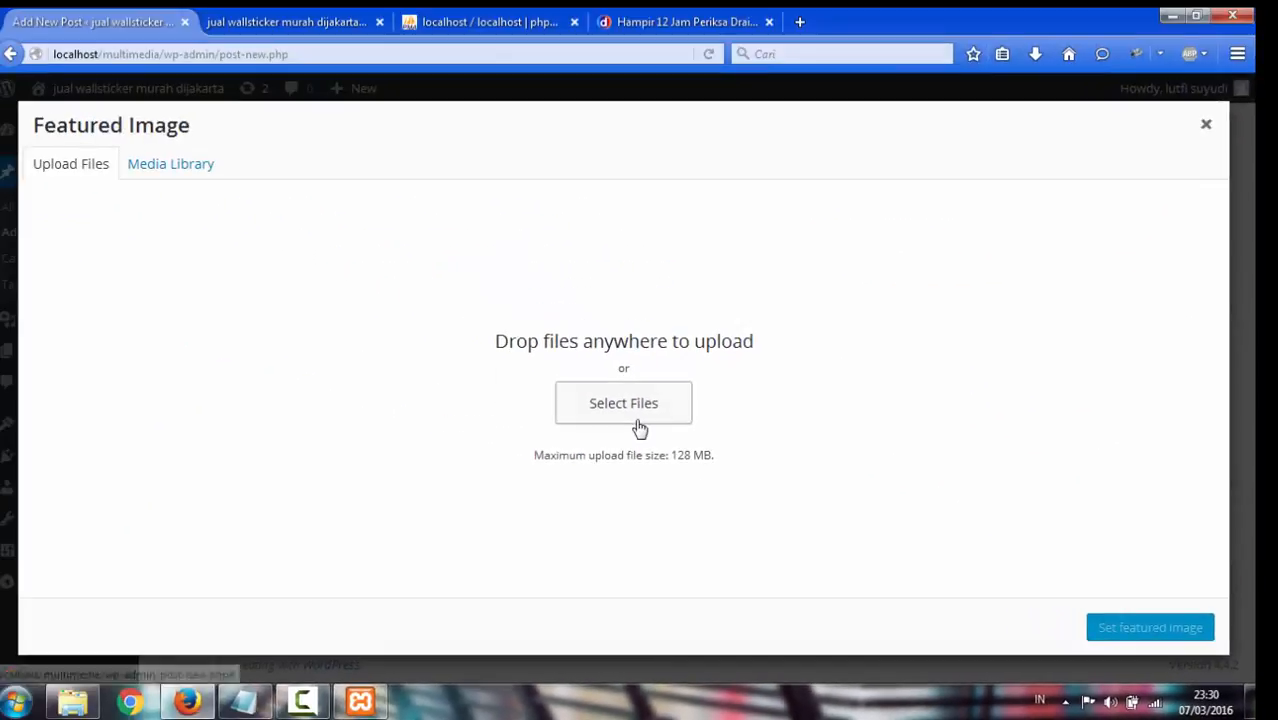
left_click(638, 425)
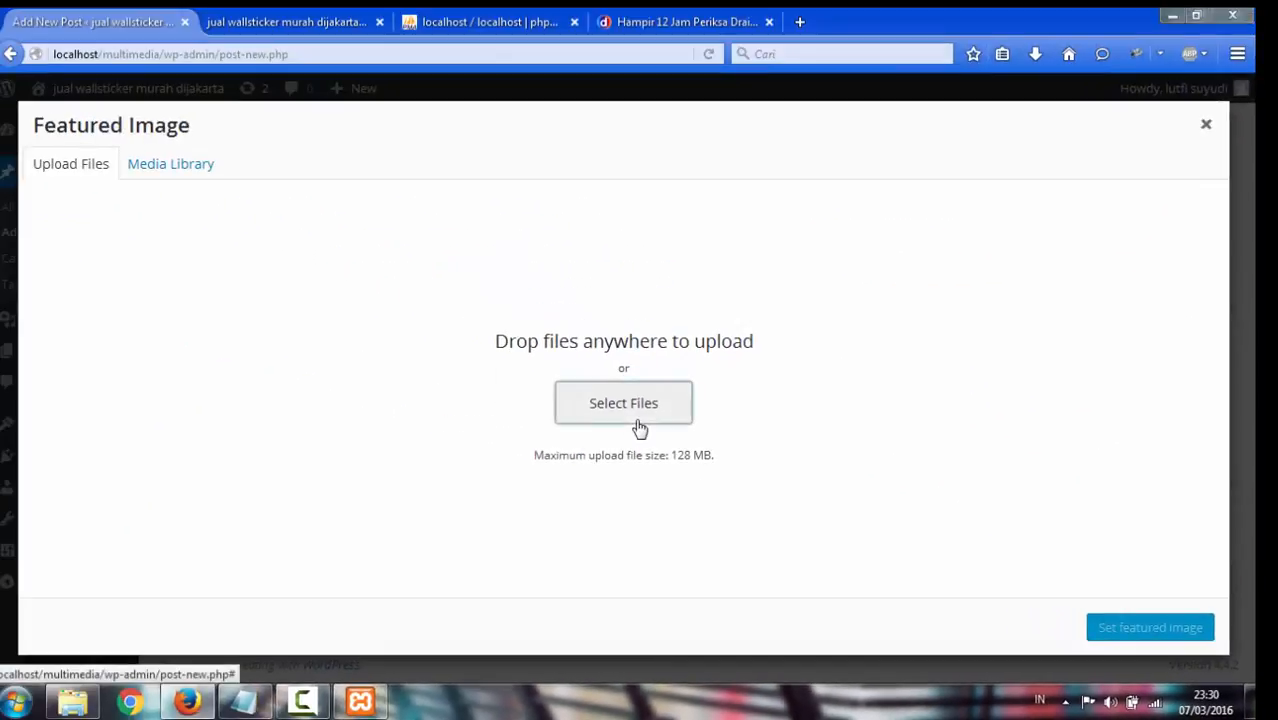
left_click(446, 409)
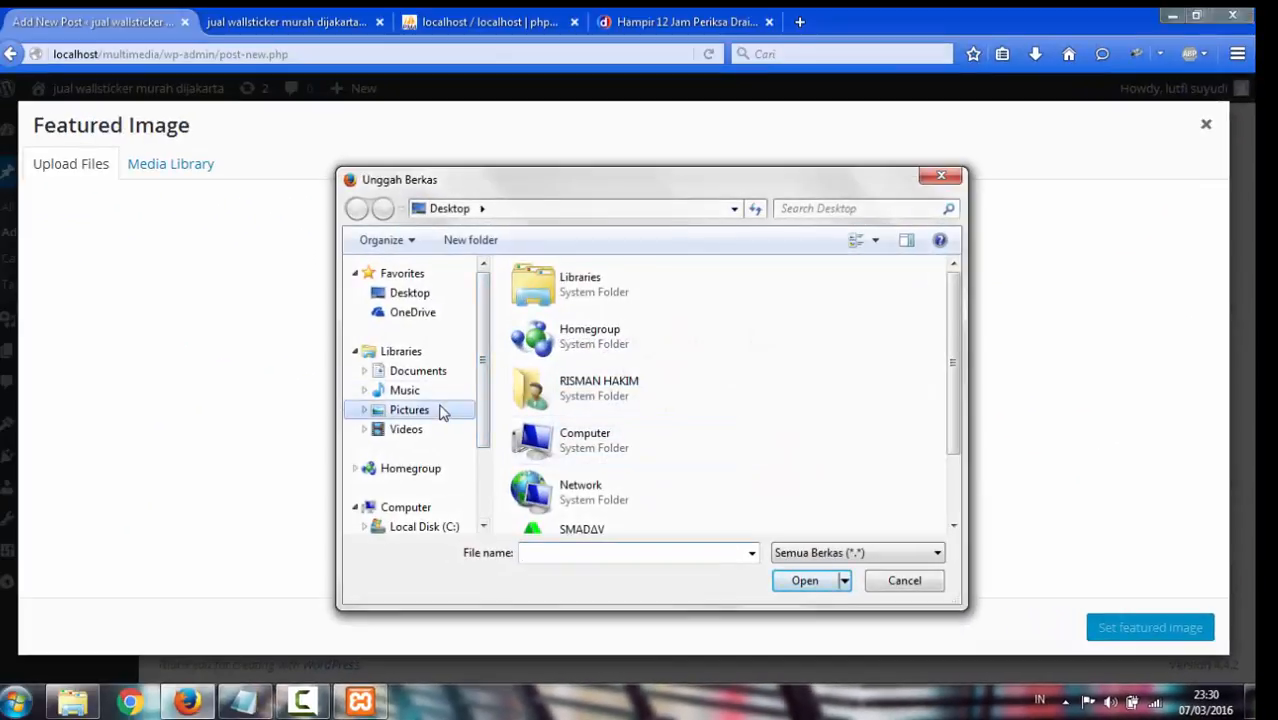
left_click(773, 495)
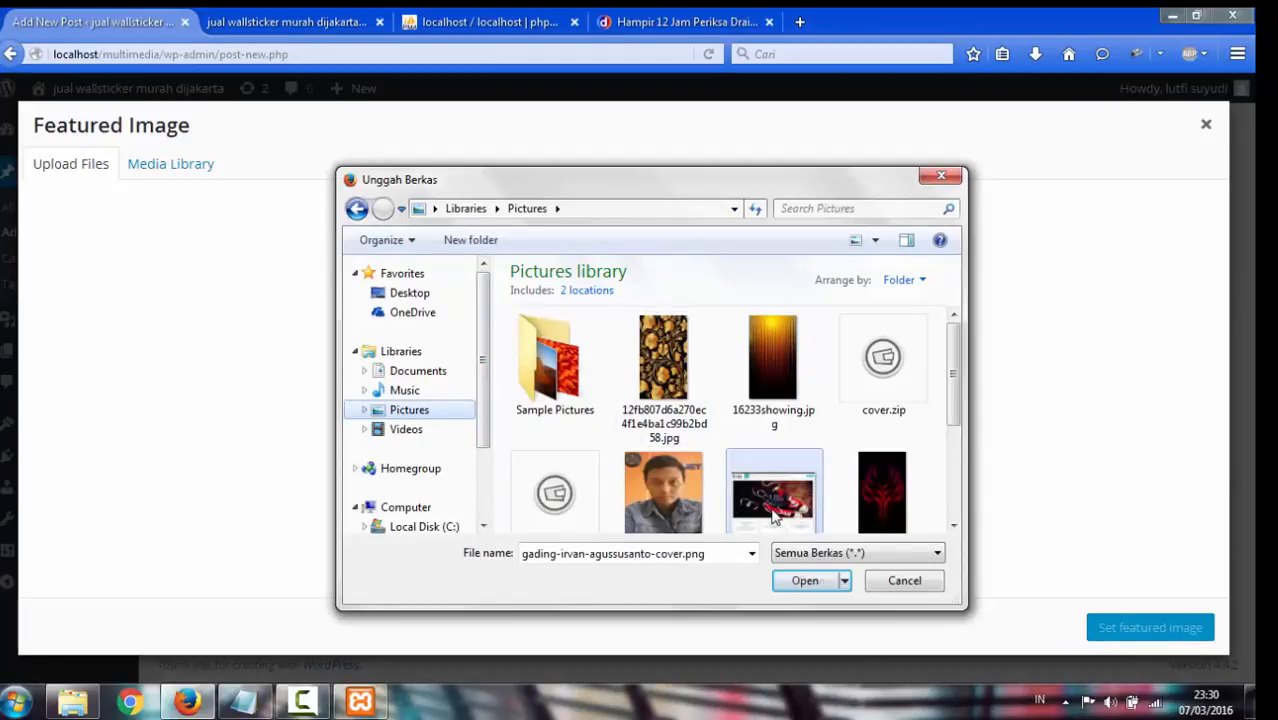
left_click(805, 581)
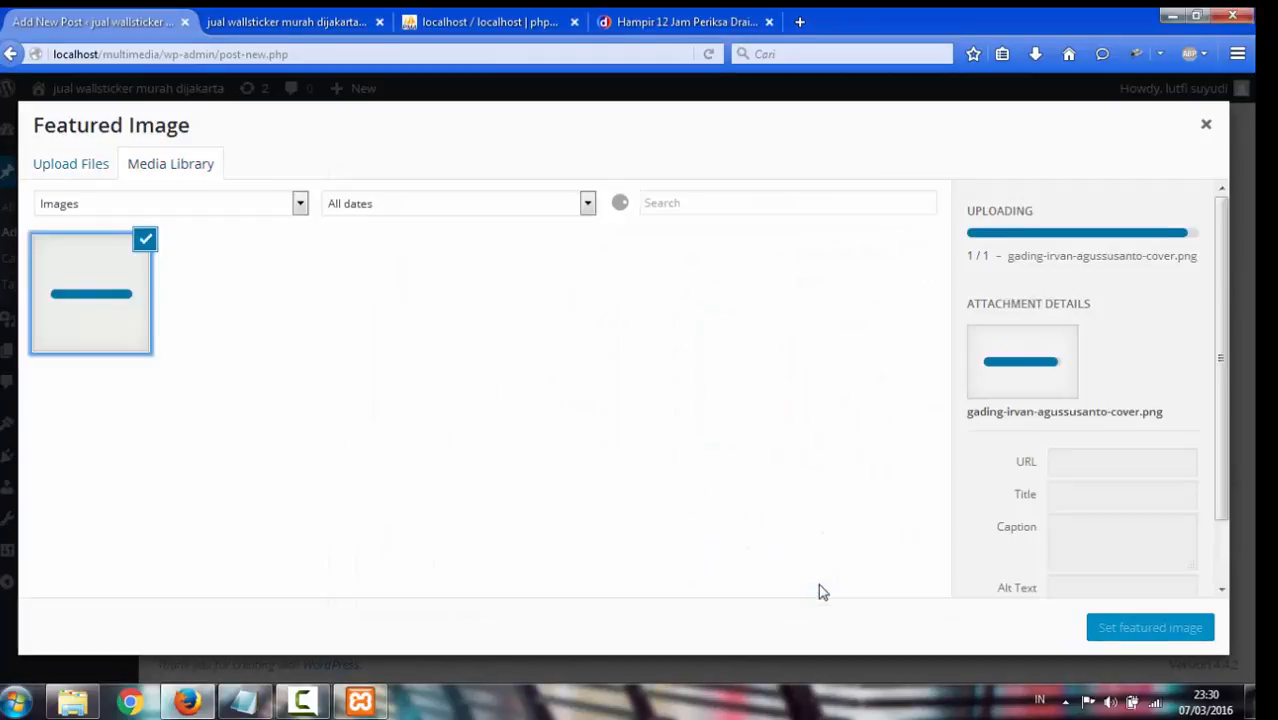
left_click(1135, 631)
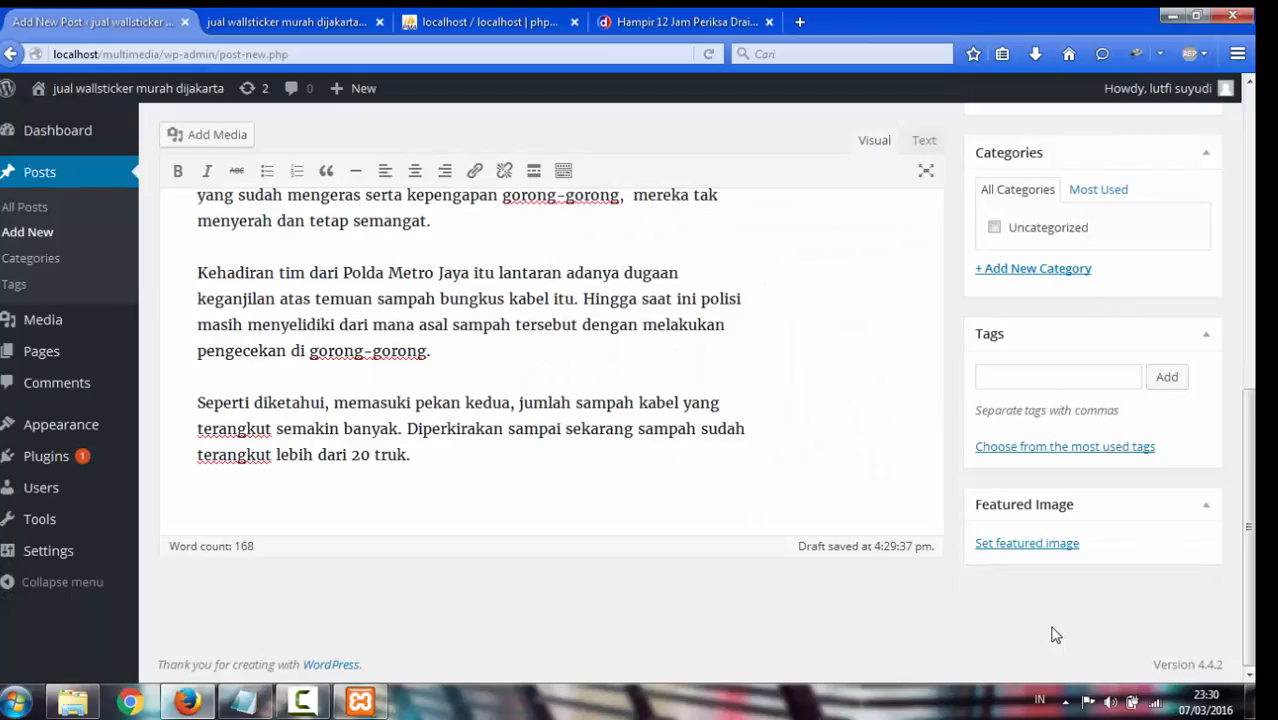
Publish the drainage news post
scroll(1068, 500, "down", 2)
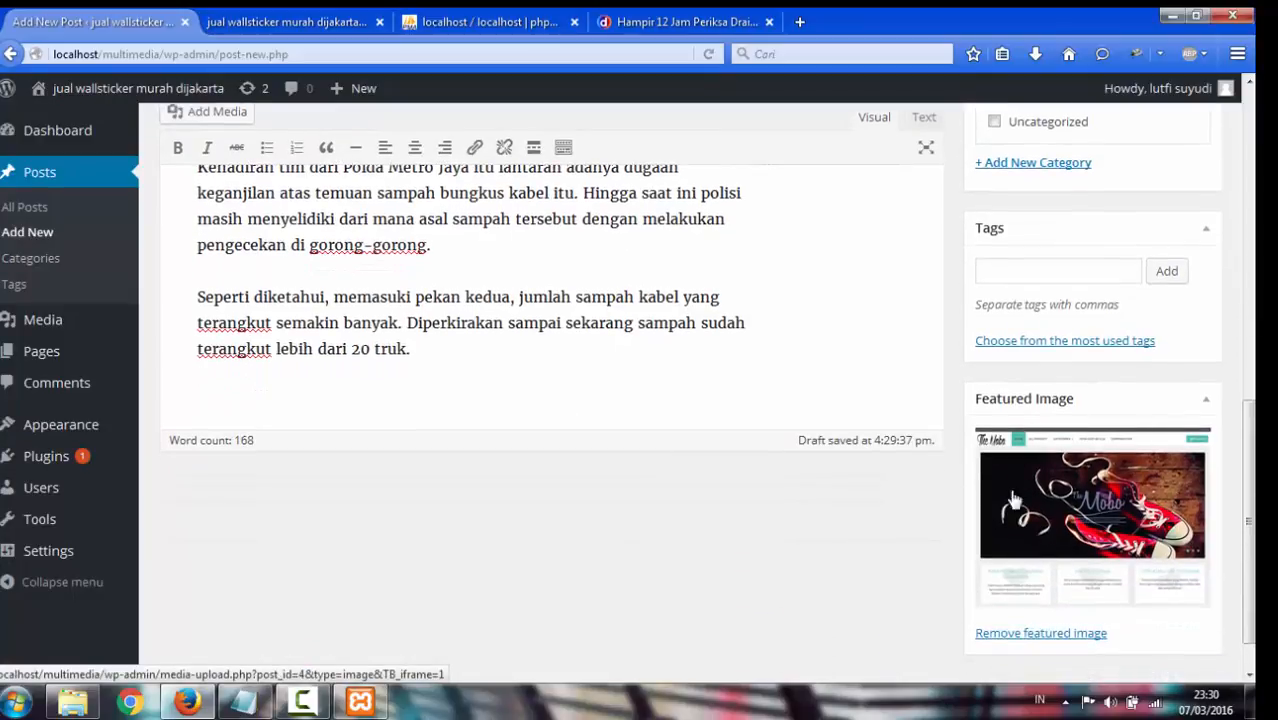
scroll(1050, 500, "up", 10)
scroll(1020, 270, "up", 3)
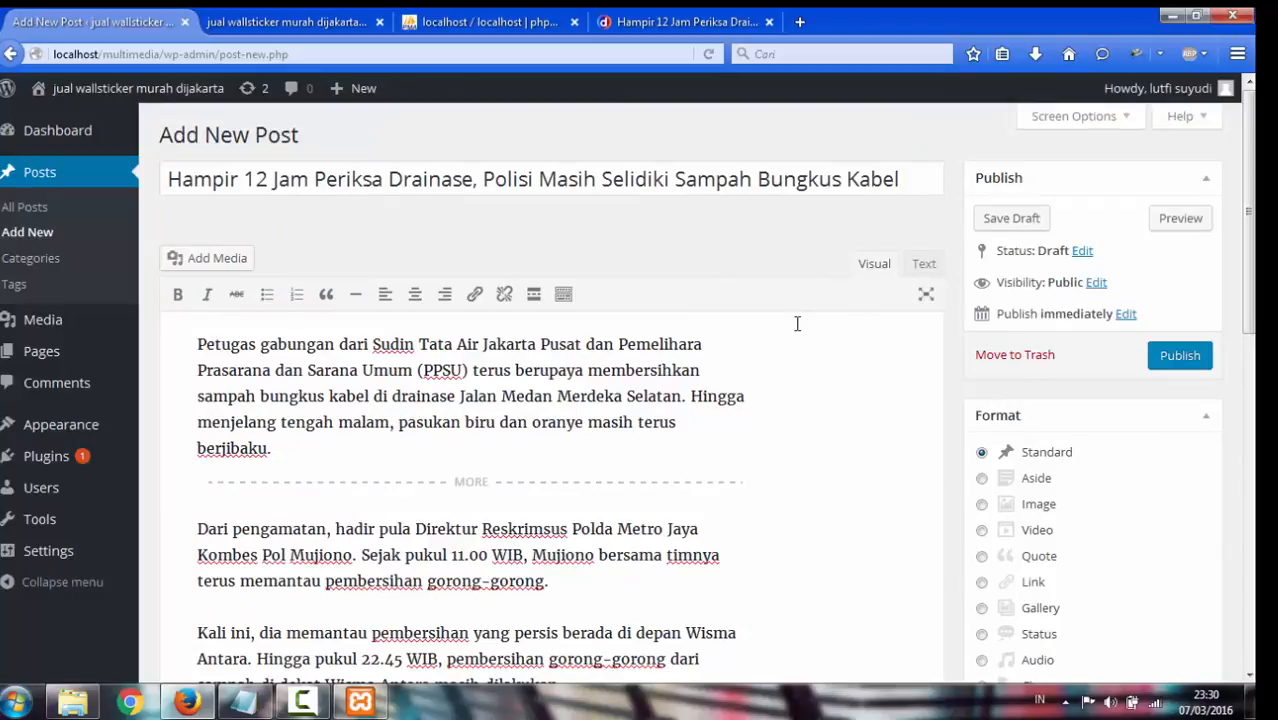
left_click(1168, 362)
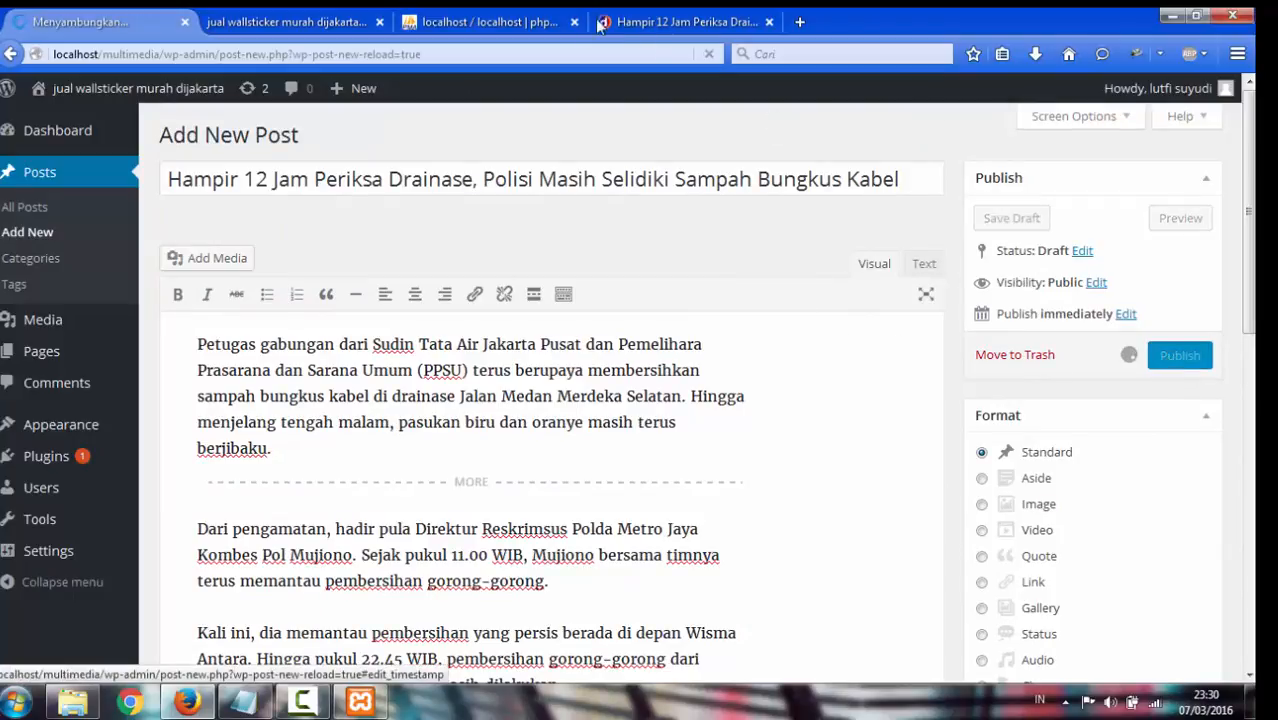
Reload the localhost/multimedia front page so the new drainage post appears
left_click(315, 14)
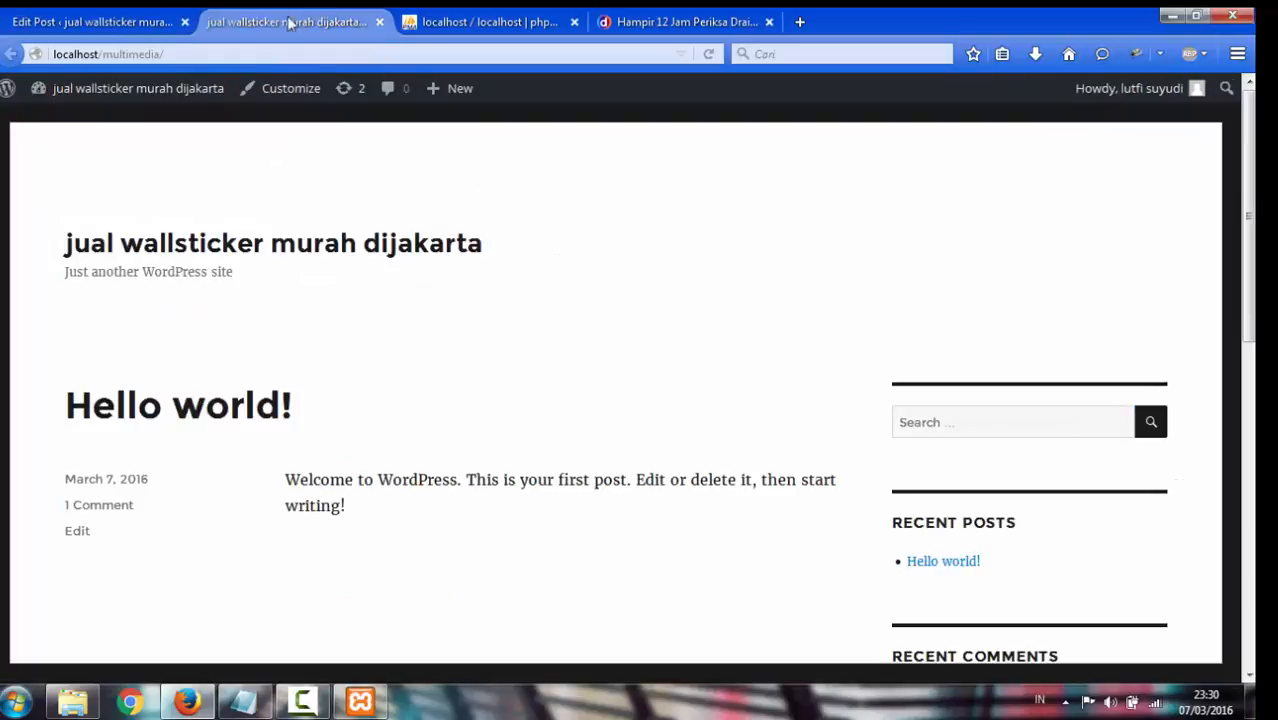
left_click(387, 54)
key("Return")
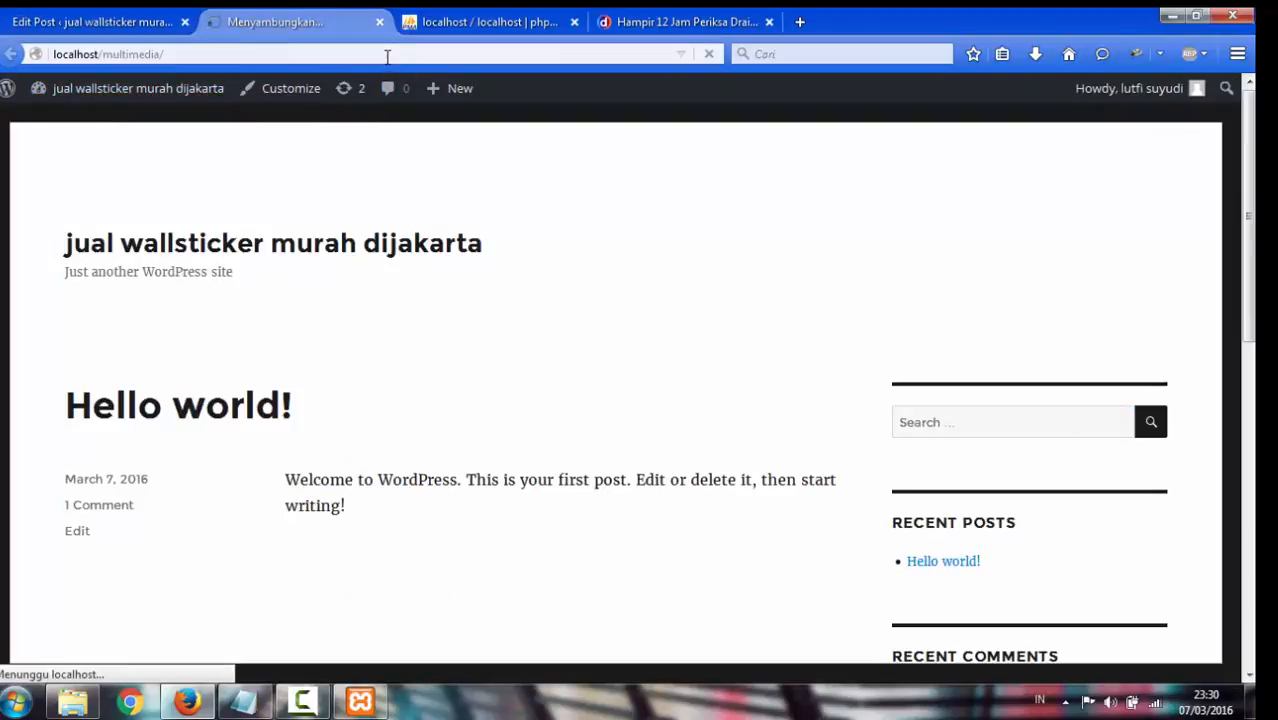
scroll(811, 355, "down", 8)
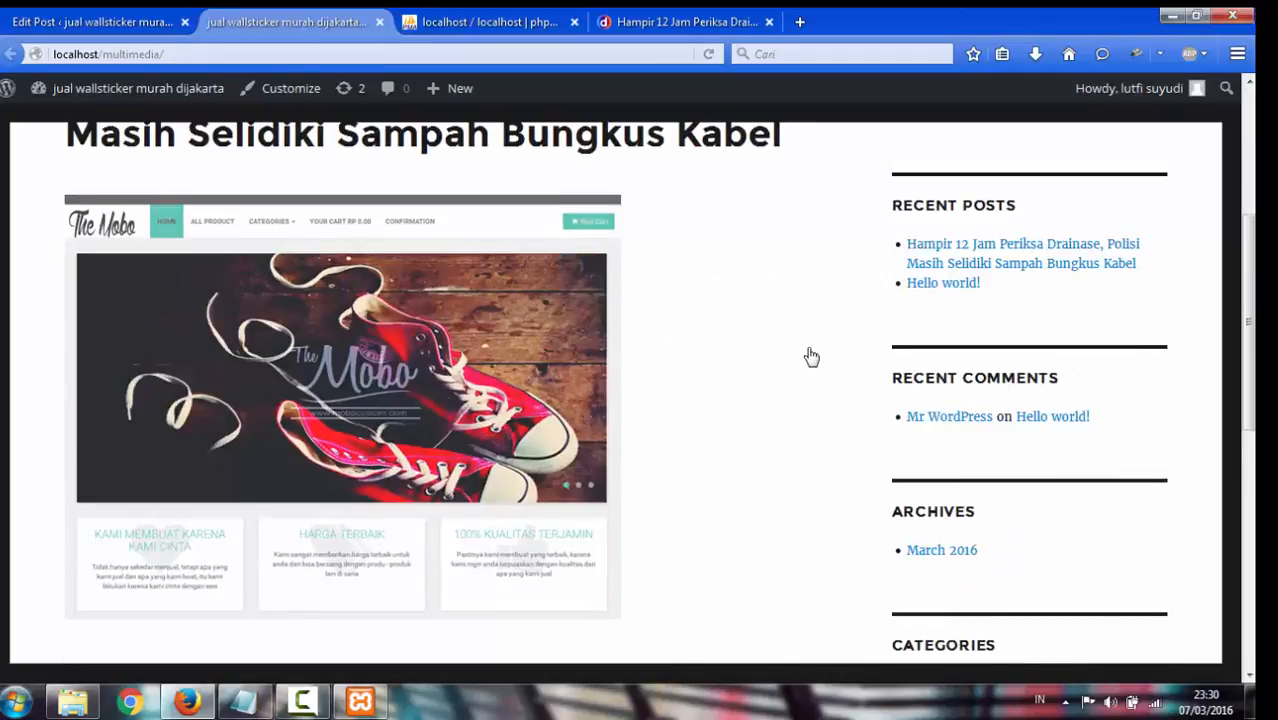
scroll(810, 354, "up", 4)
scroll(766, 359, "up", 4)
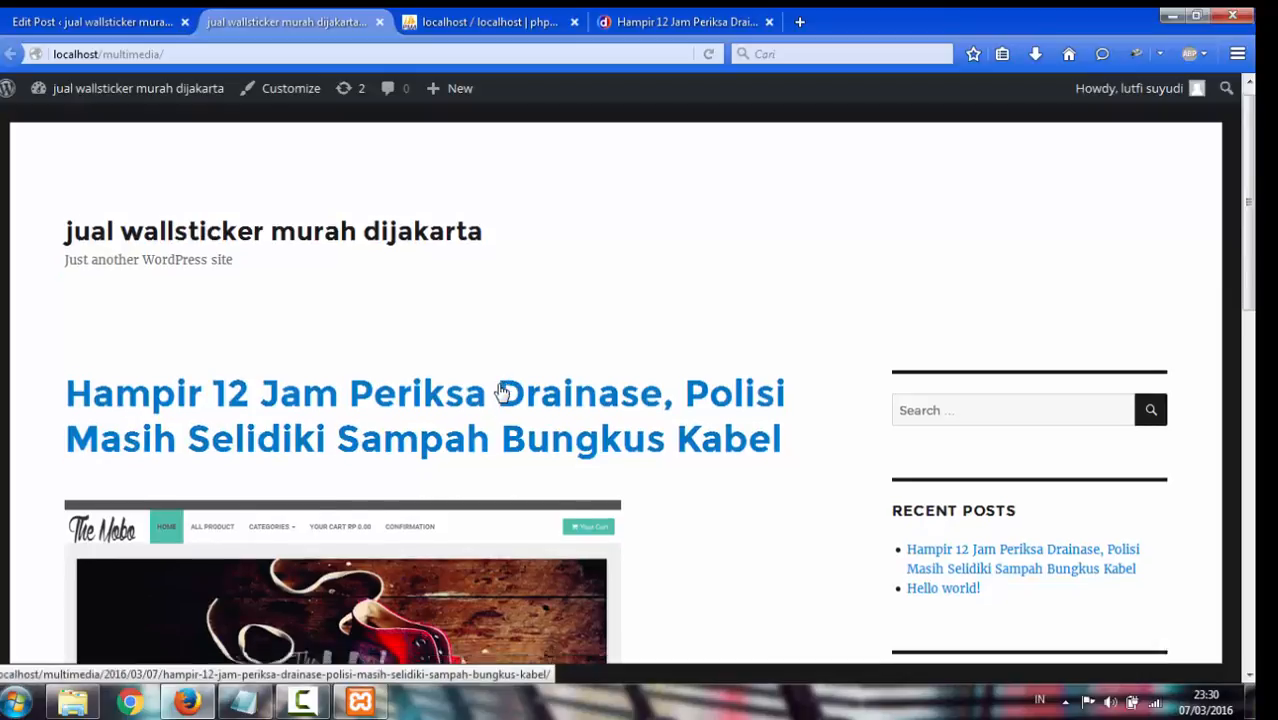
scroll(502, 394, "down", 4)
scroll(650, 376, "down", 3)
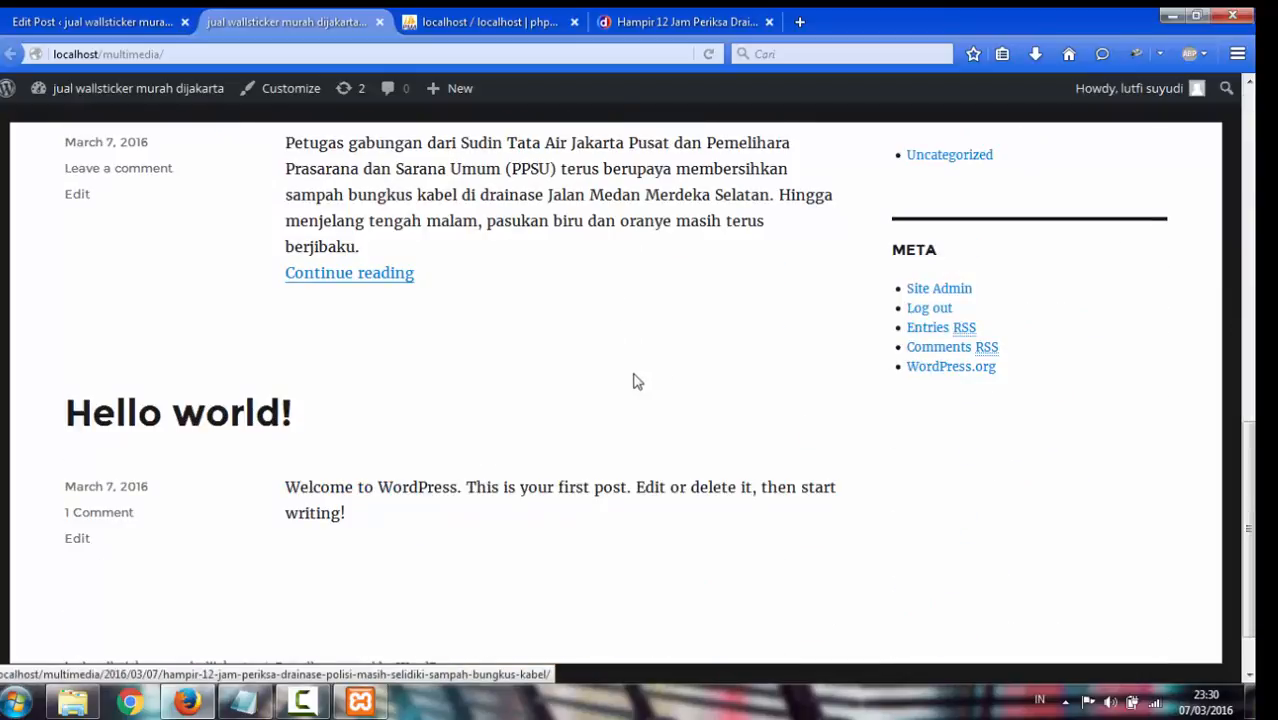
scroll(636, 379, "up", 6)
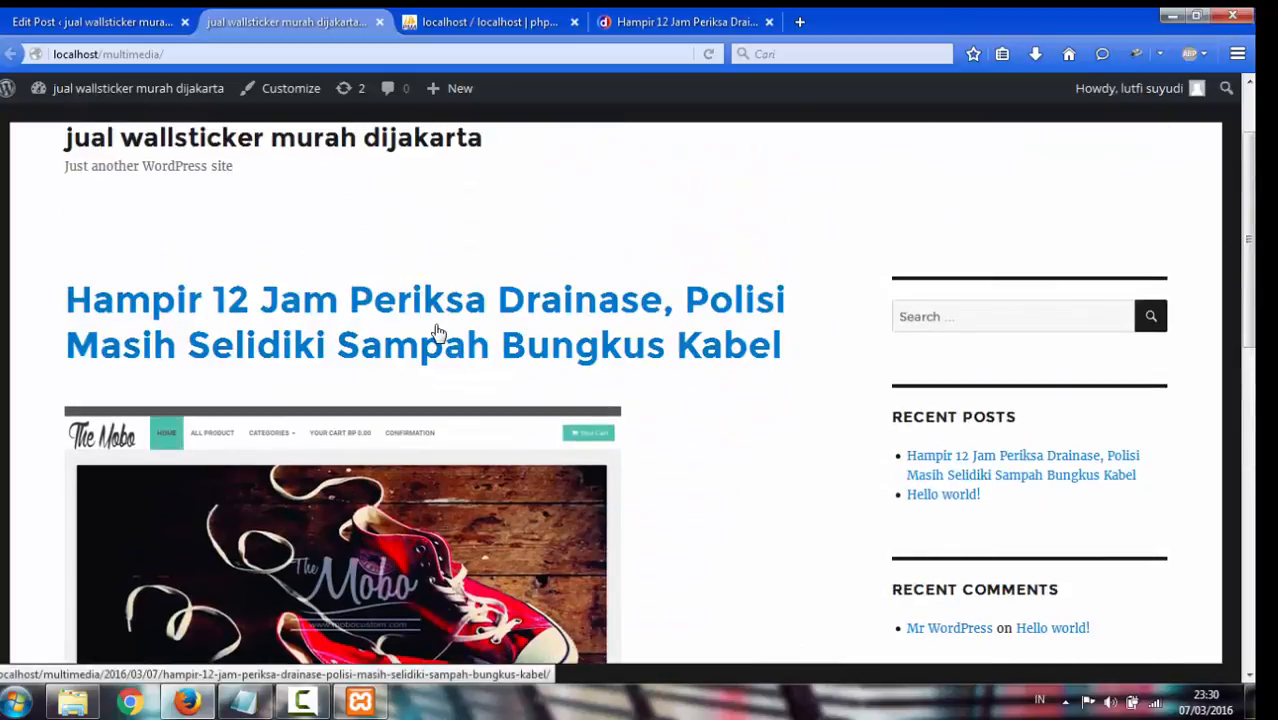
Open the drainage post's own page and review it with its featured image
left_click(438, 332)
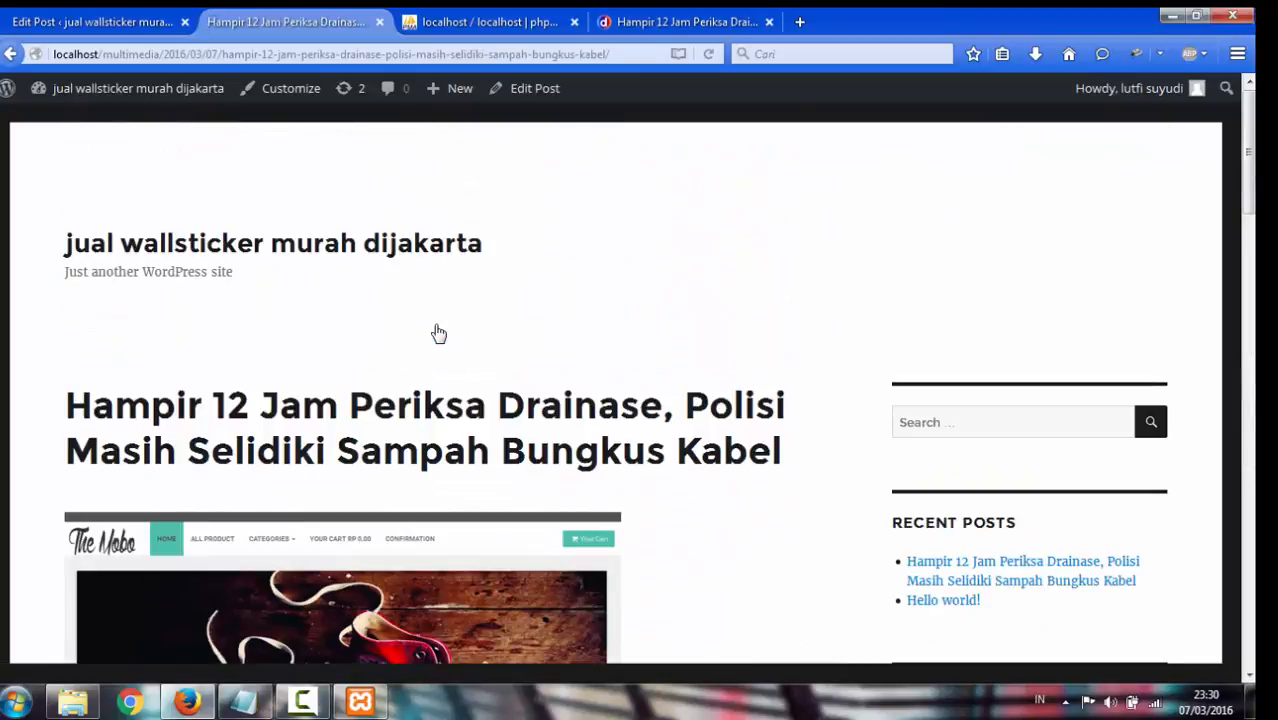
scroll(450, 355, "down", 10)
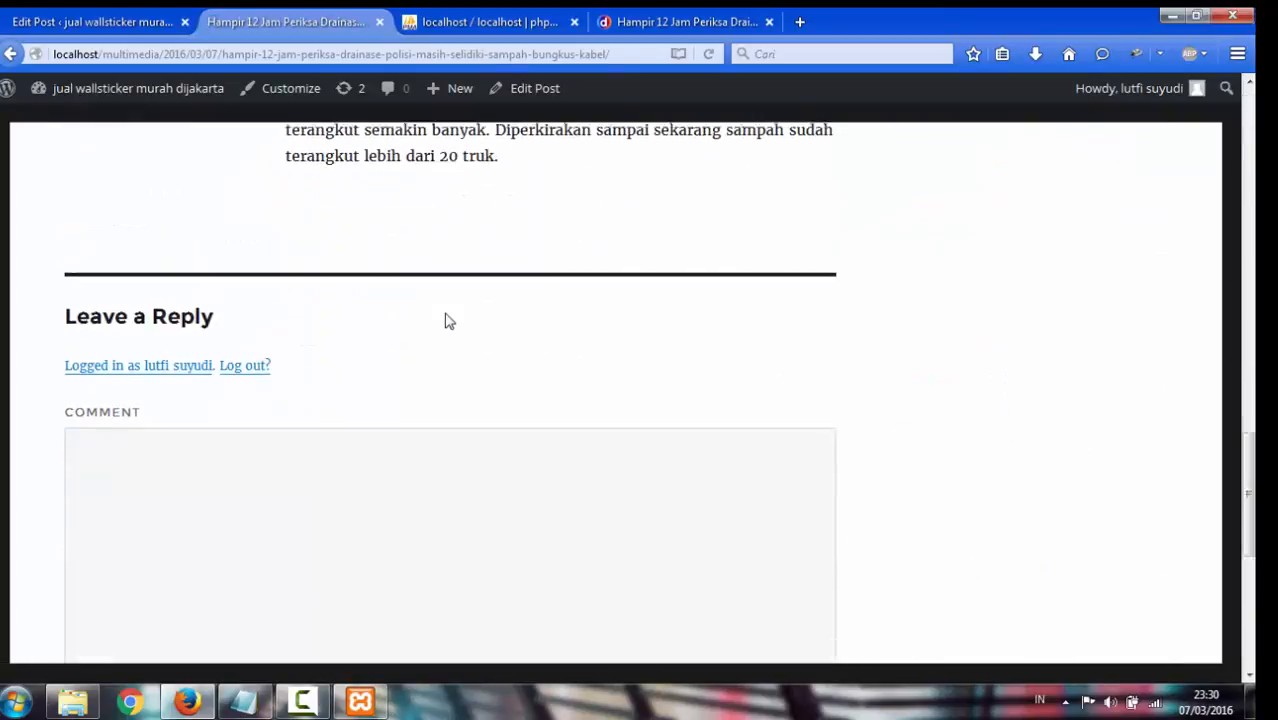
scroll(446, 315, "up", 4)
scroll(446, 310, "up", 6)
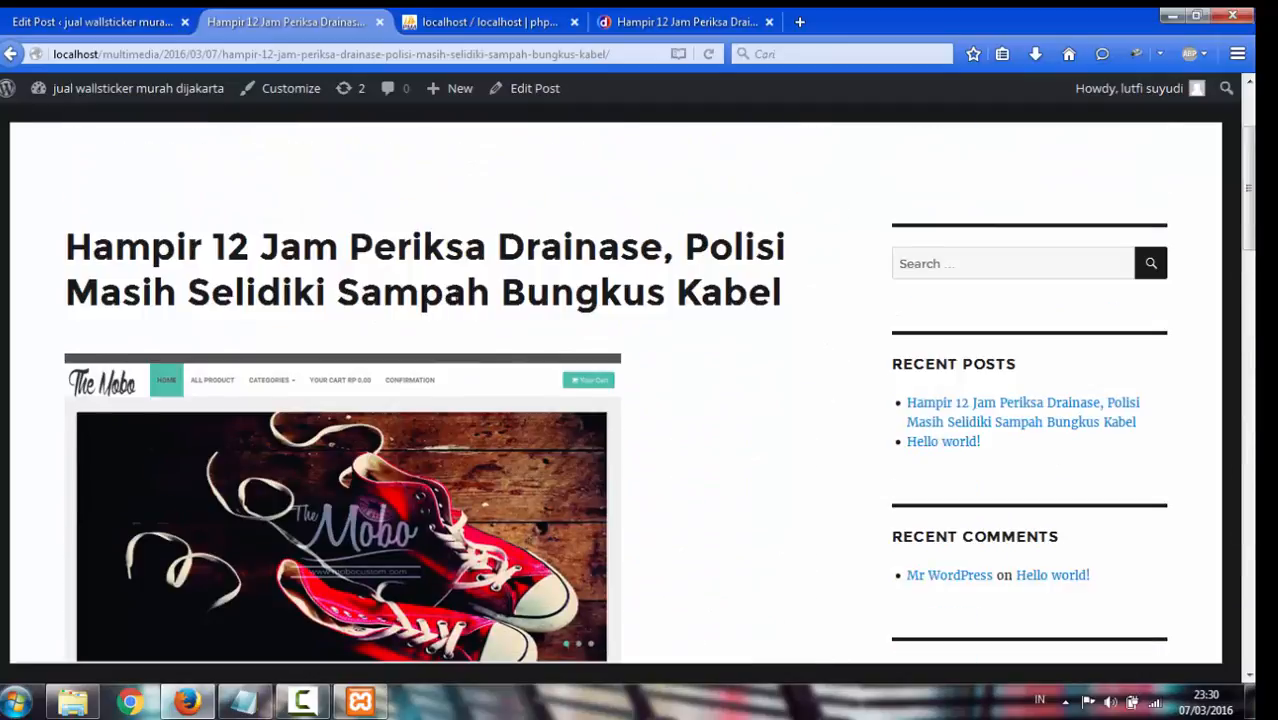
scroll(465, 311, "down", 2)
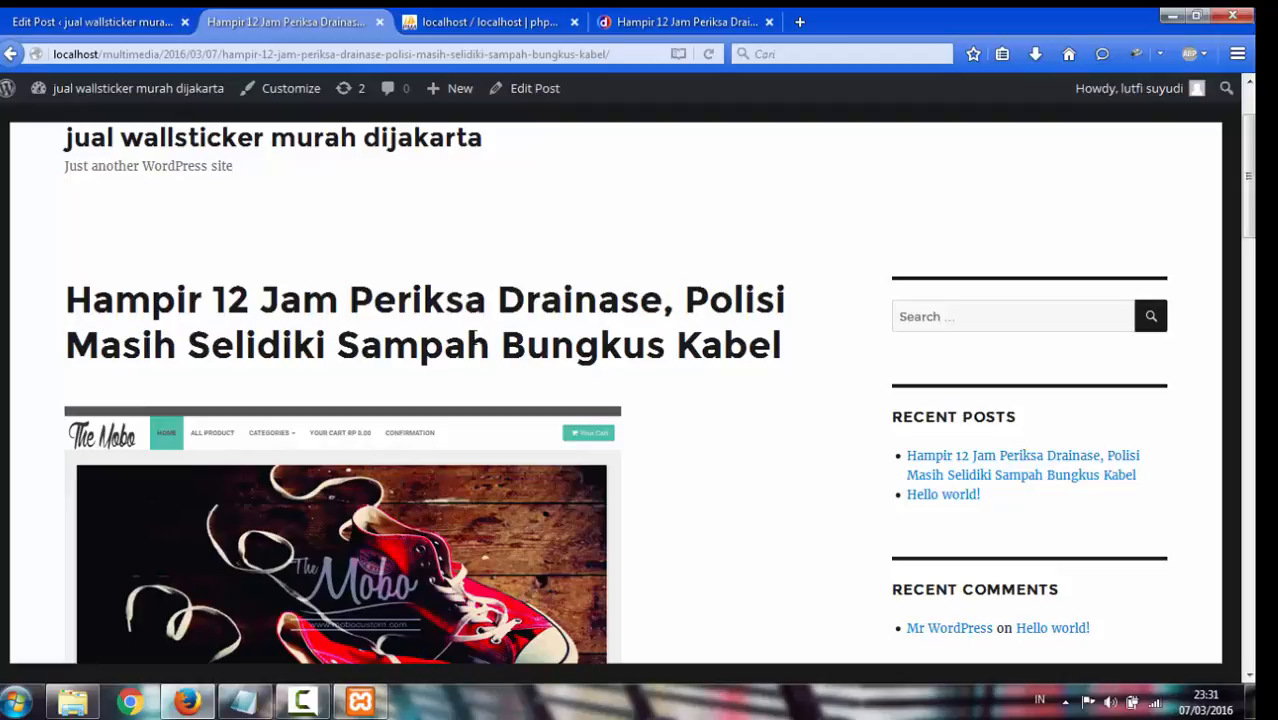
scroll(474, 350, "down", 5)
scroll(474, 350, "up", 5)
From the post editor, go to Appearance > Themes and choose Add New
left_click(103, 18)
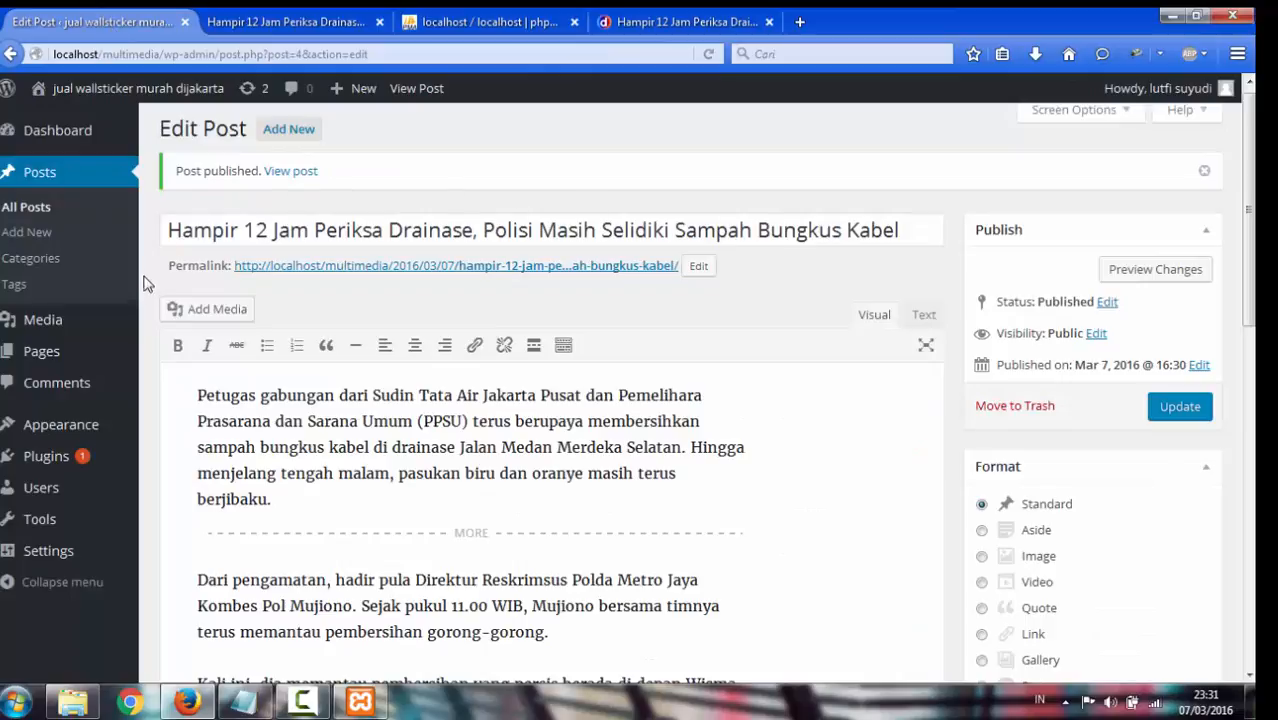
scroll(317, 339, "down", 3)
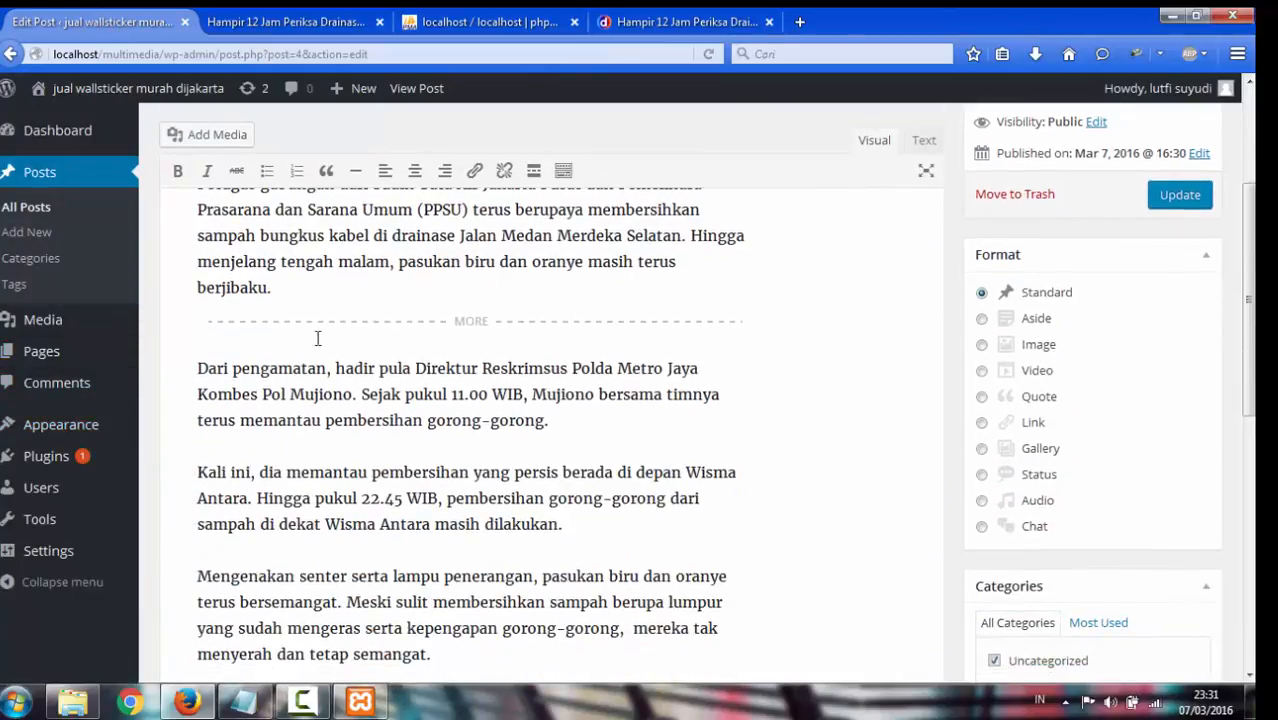
scroll(159, 427, "down", 3)
mouse_move(86, 430)
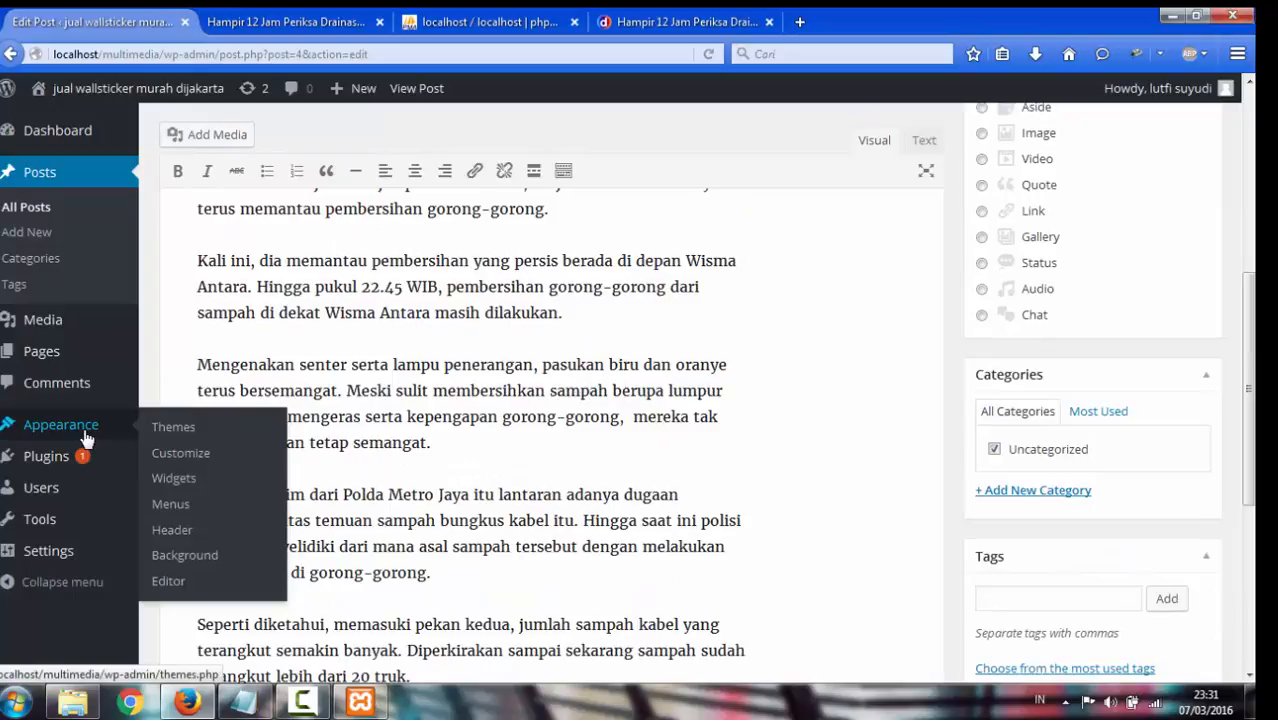
left_click(175, 428)
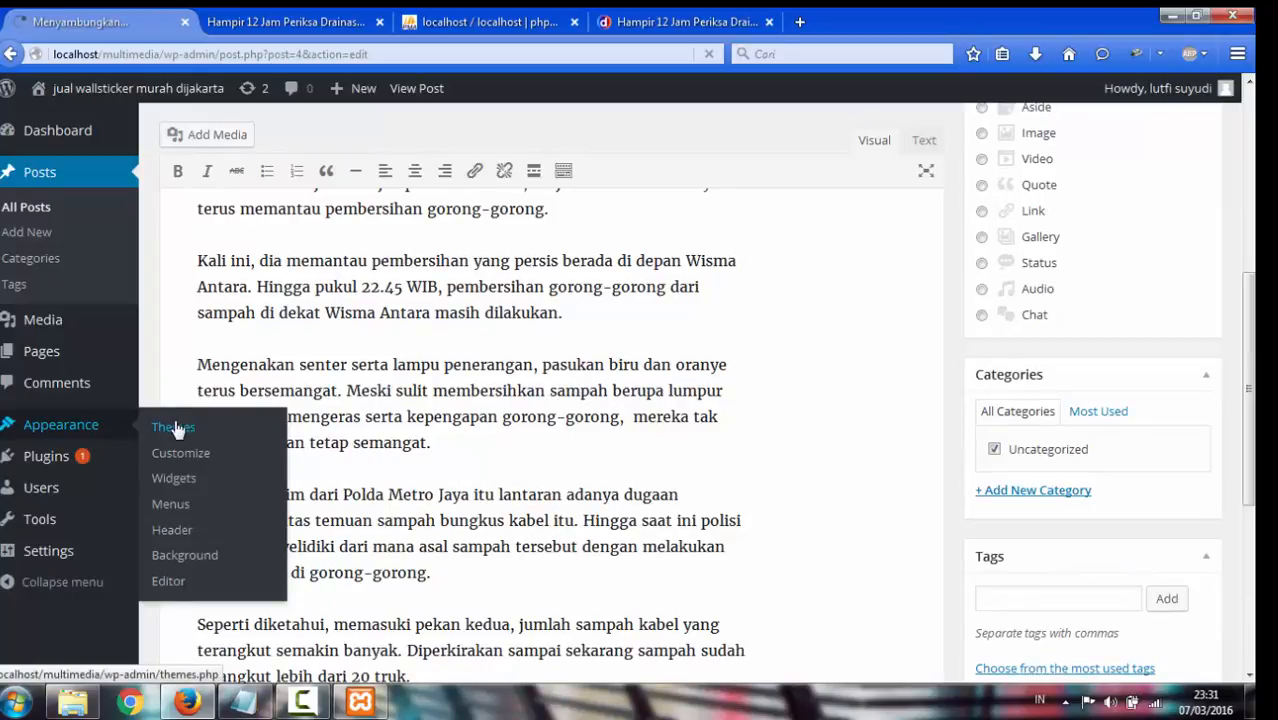
left_click(364, 31)
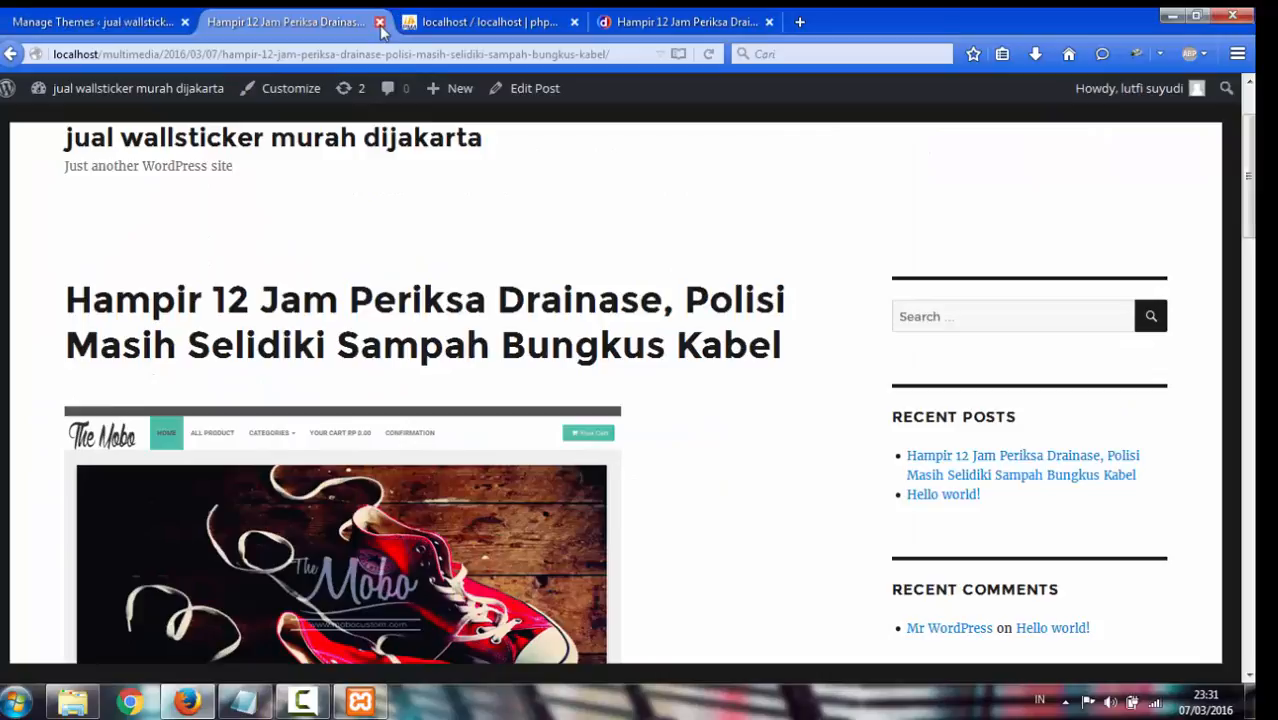
left_click(147, 18)
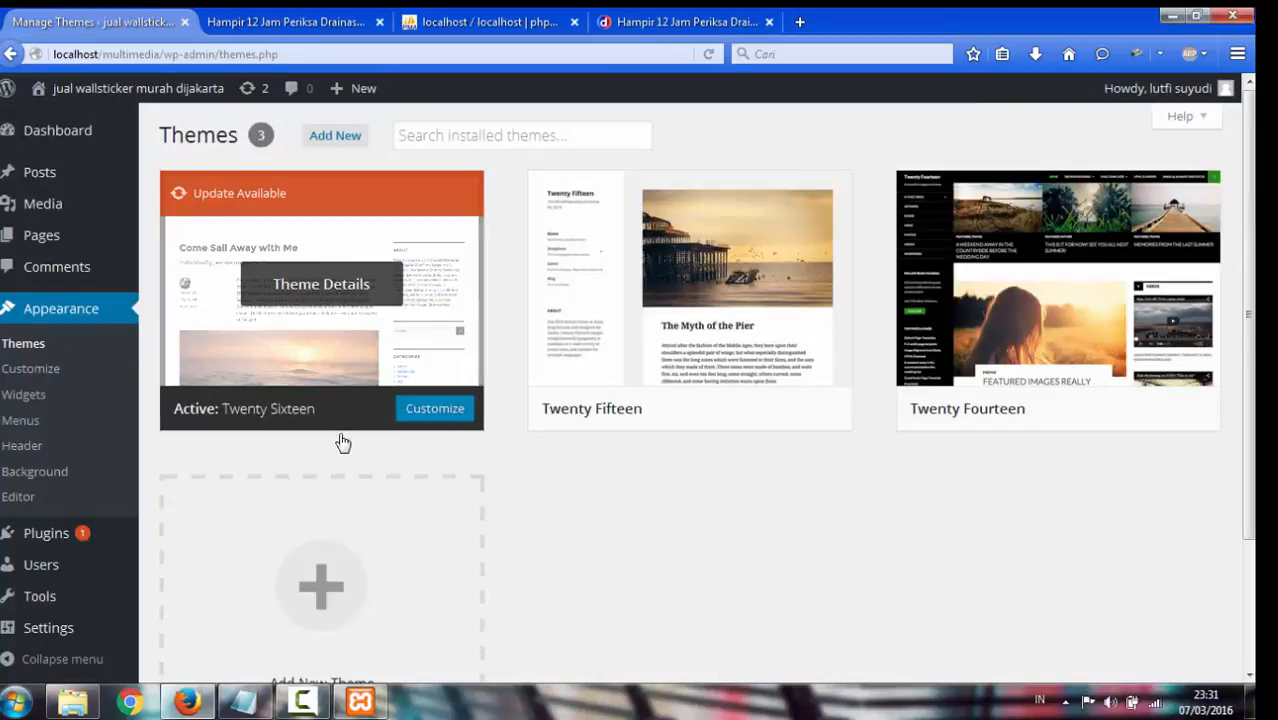
left_click(352, 147)
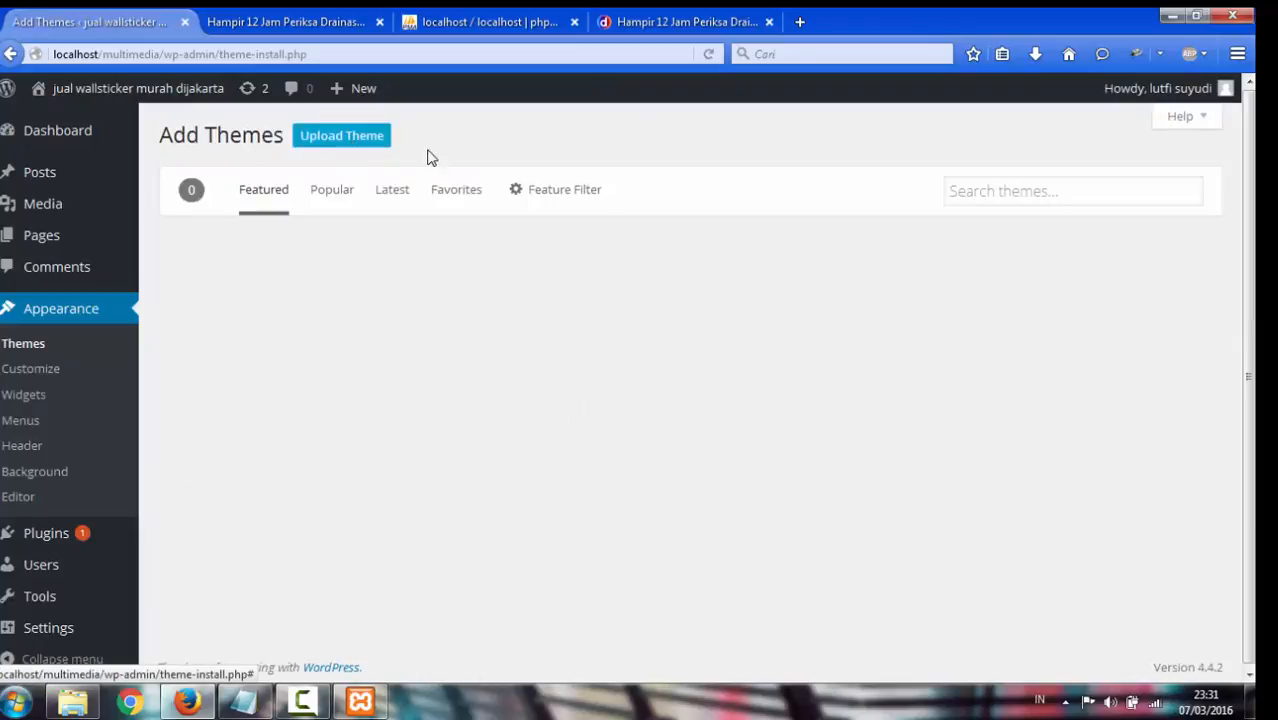
Search themes for 'company profile' and install the matrix theme from the results
left_click(1029, 188)
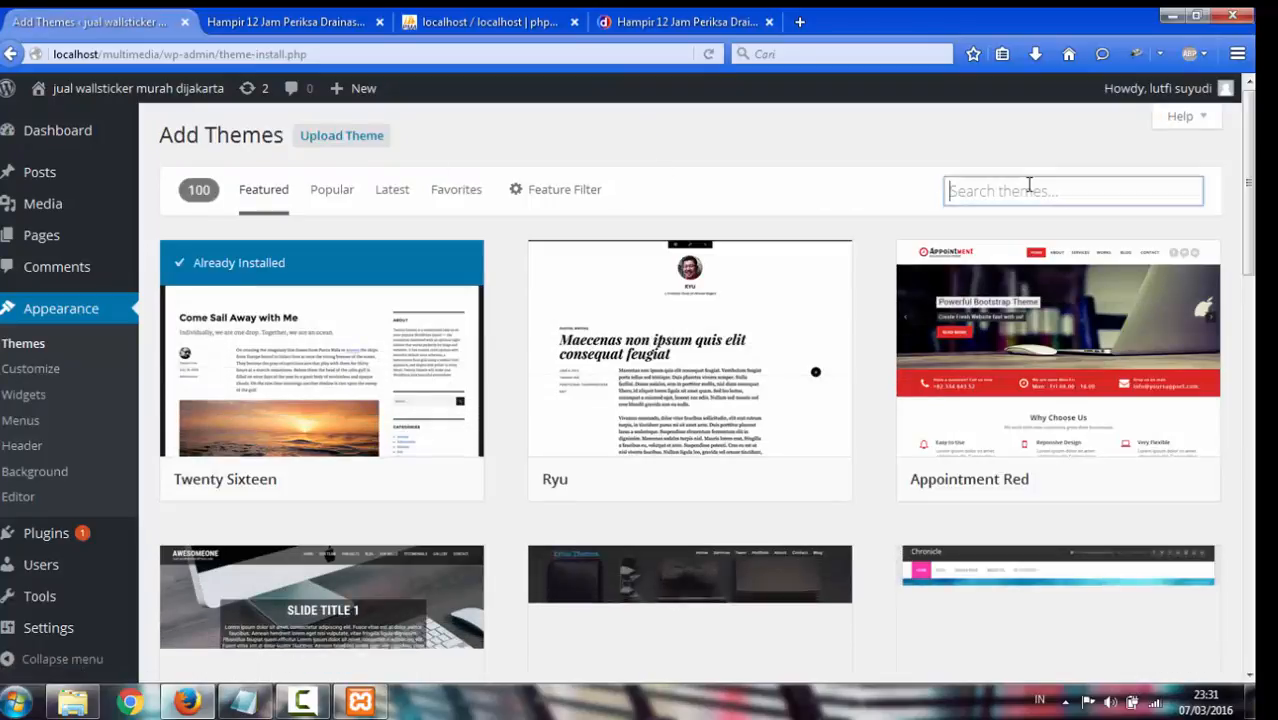
scroll(1168, 222, "down", 2)
scroll(1170, 220, "up", 2)
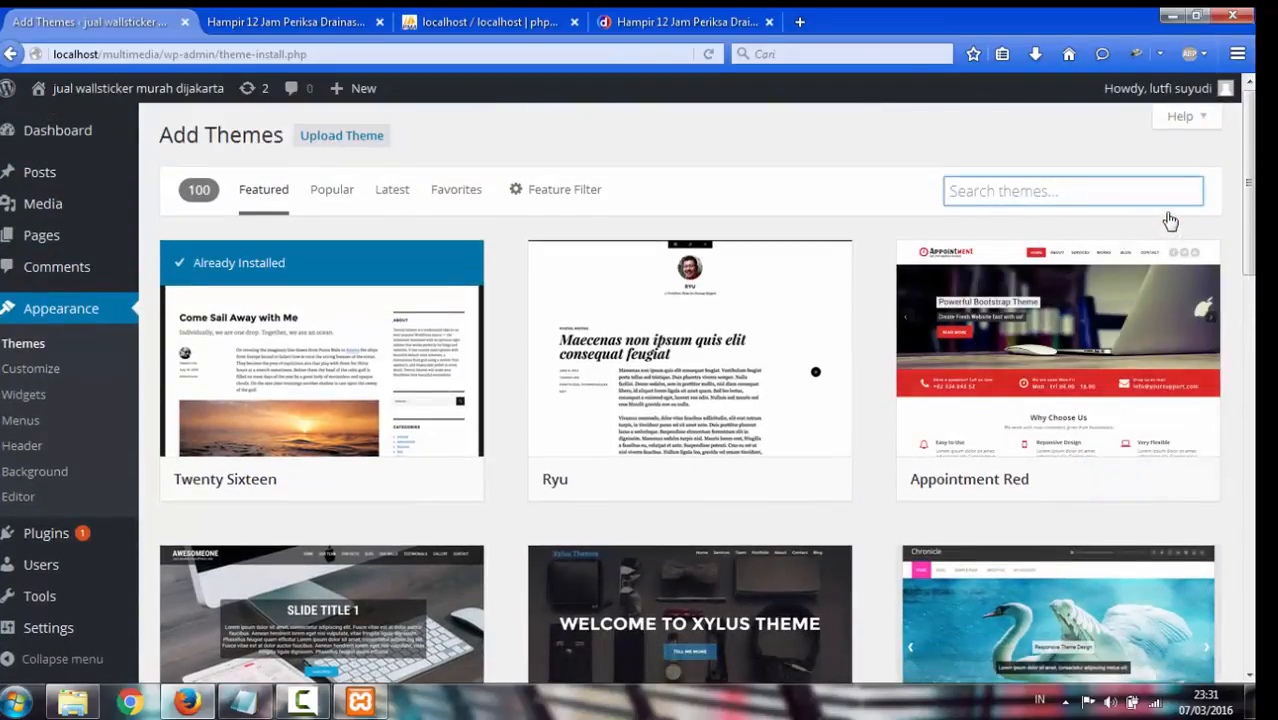
type("ca")
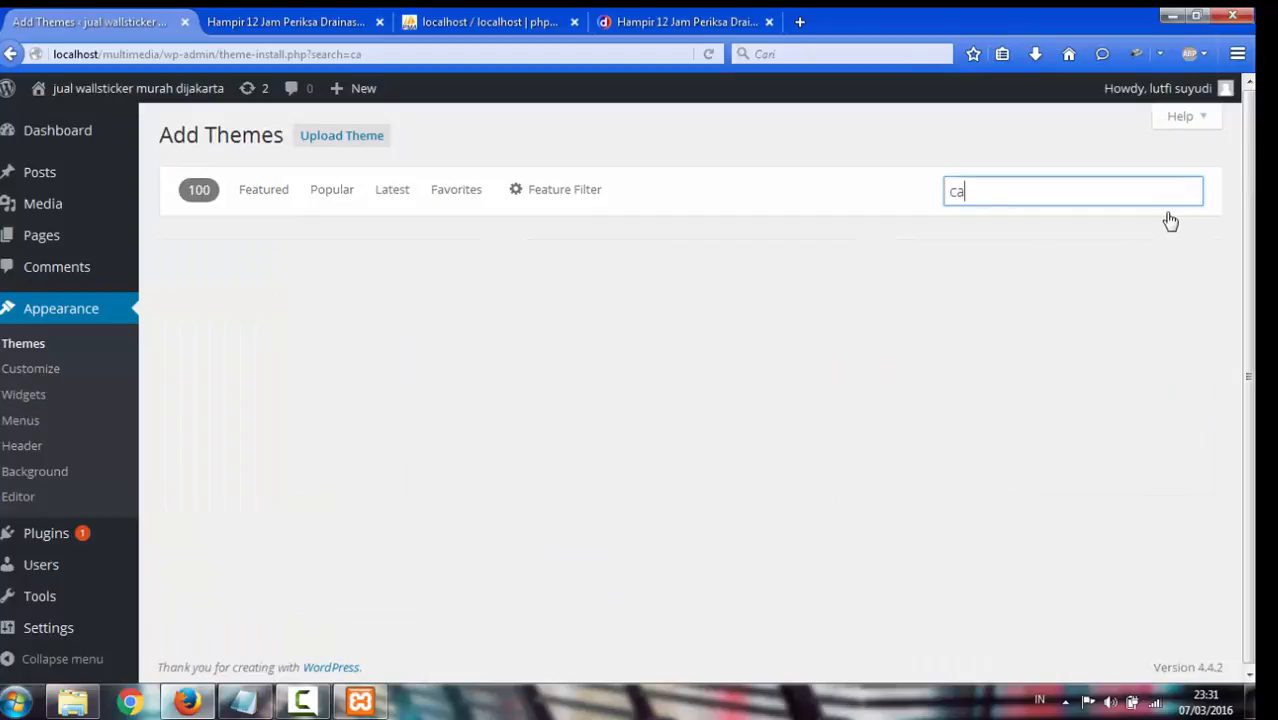
type("ompany")
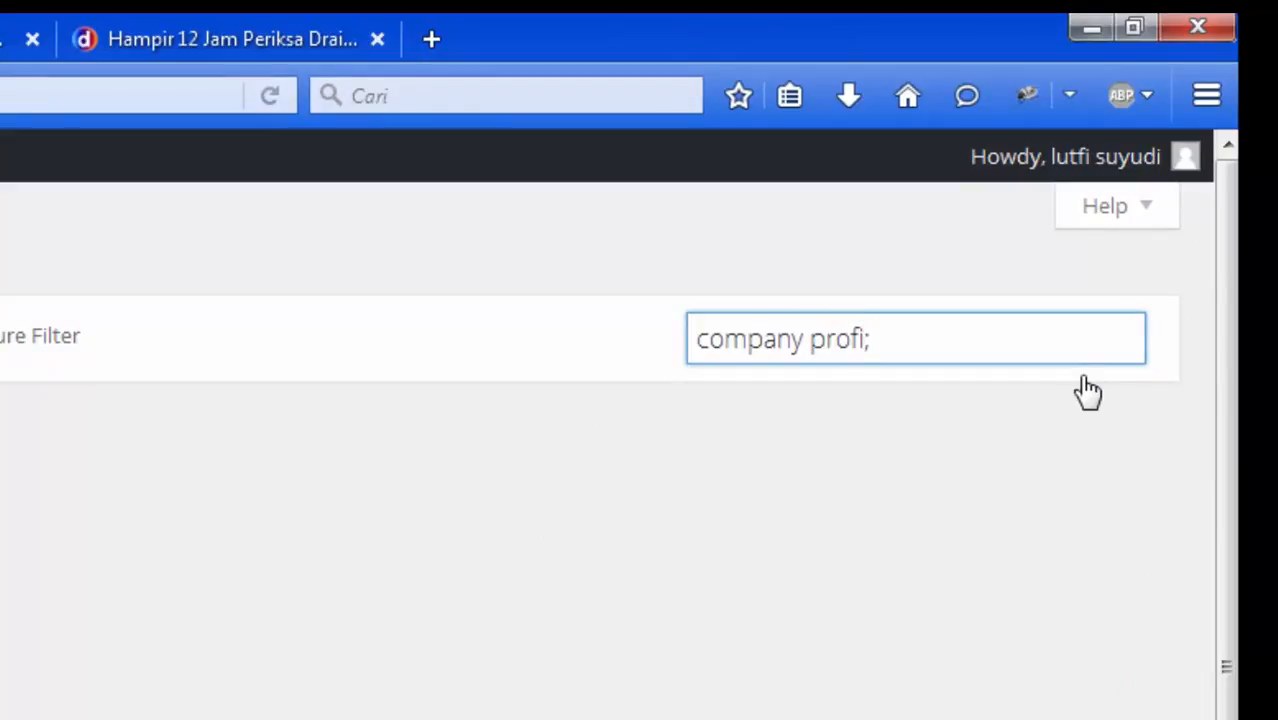
type("profile")
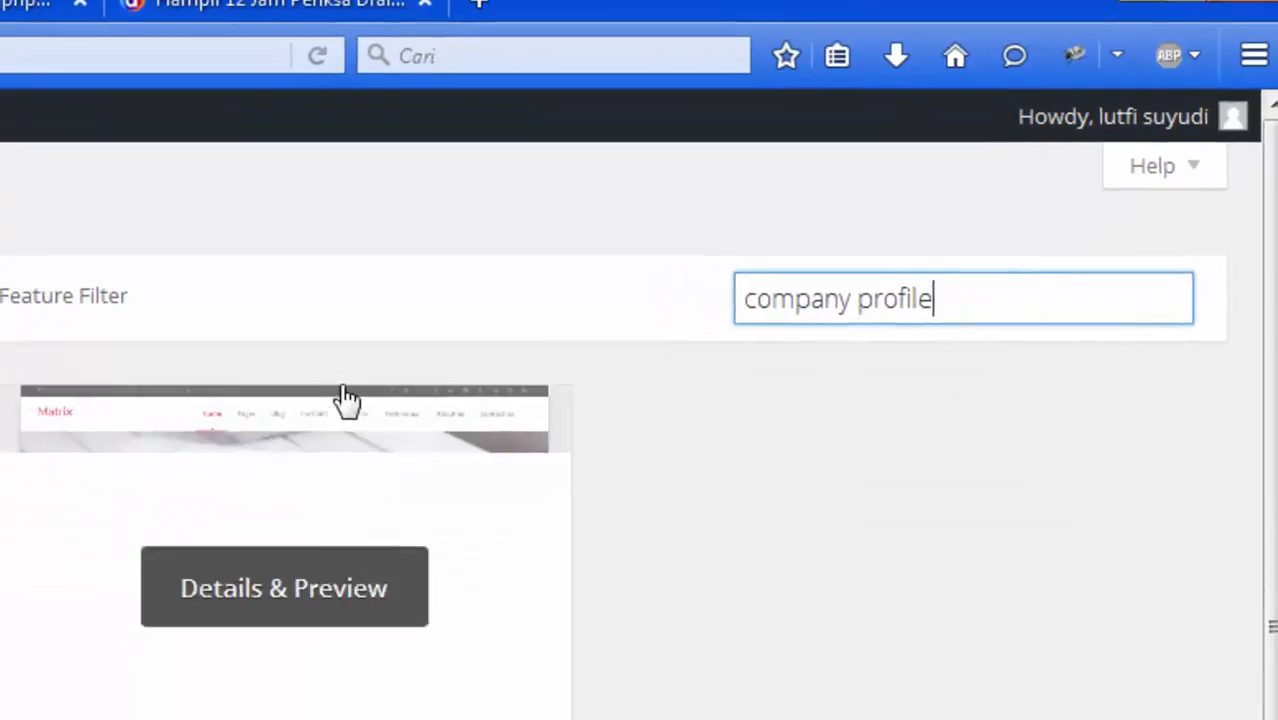
scroll(834, 90, "down", 4)
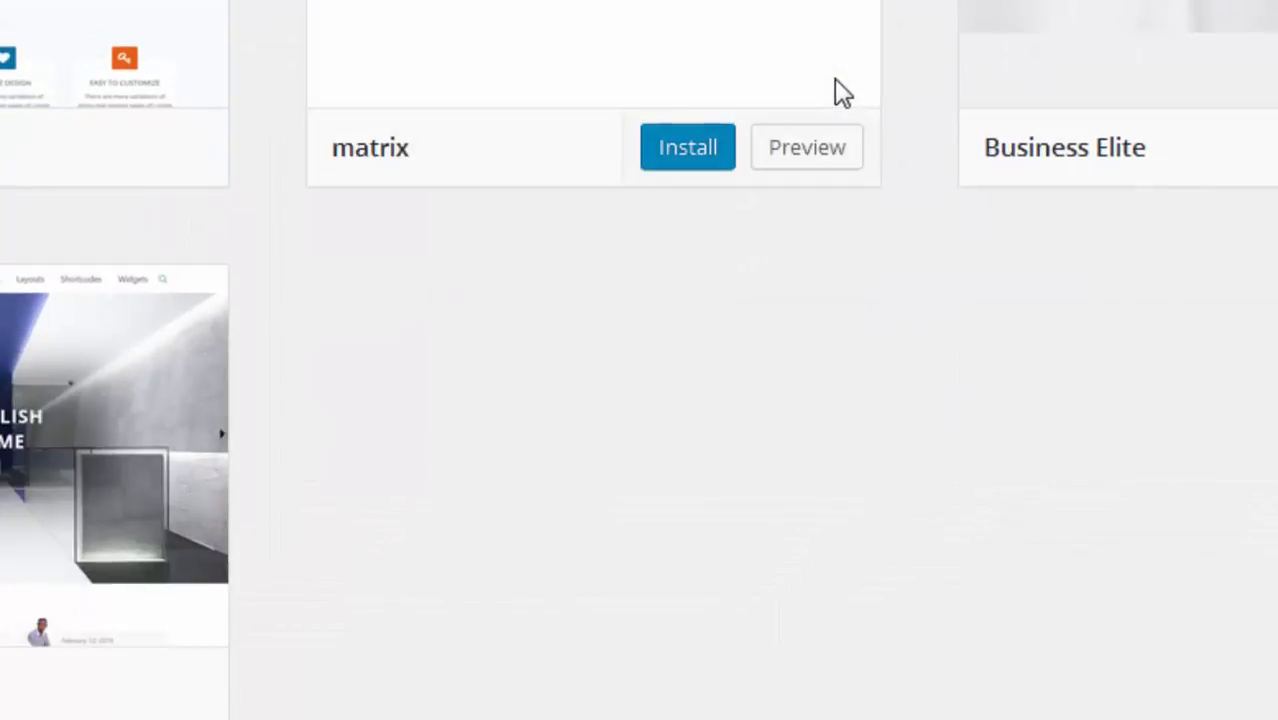
scroll(840, 92, "up", 4)
mouse_move(756, 148)
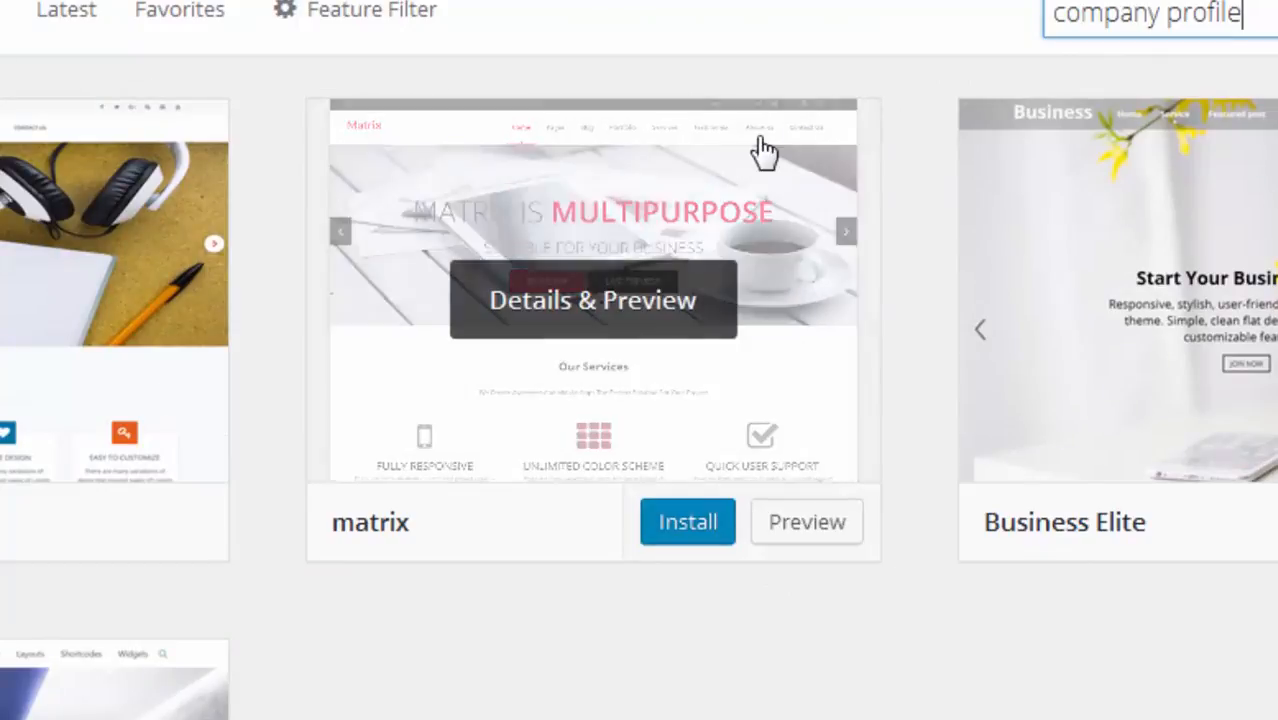
left_click(676, 525)
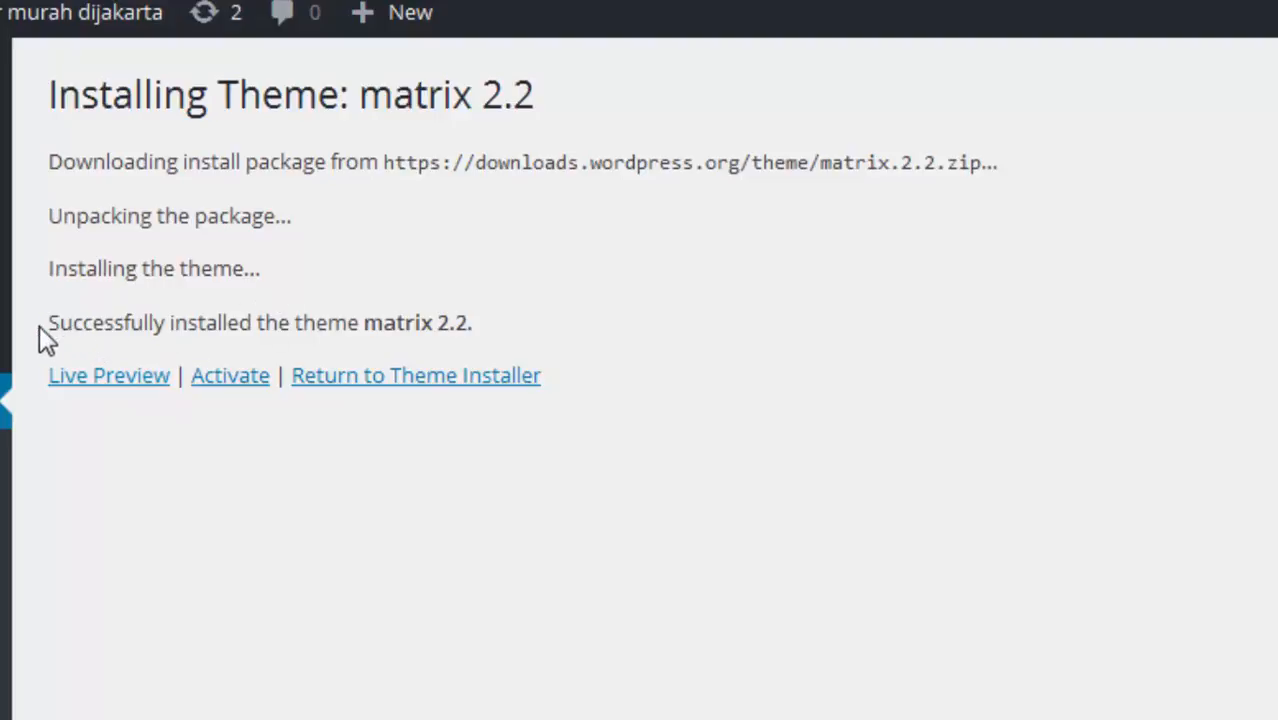
Activate the newly installed matrix theme
left_click_drag(39, 325, 130, 308)
left_click(355, 267)
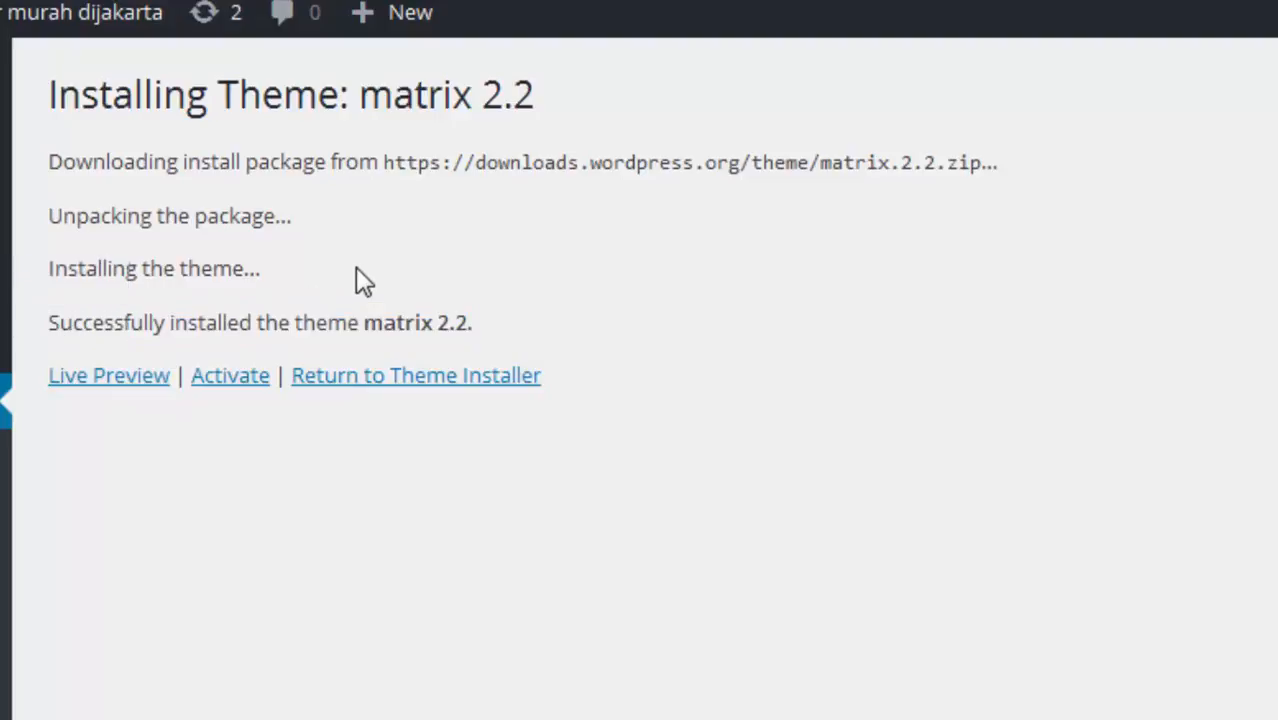
left_click(250, 379)
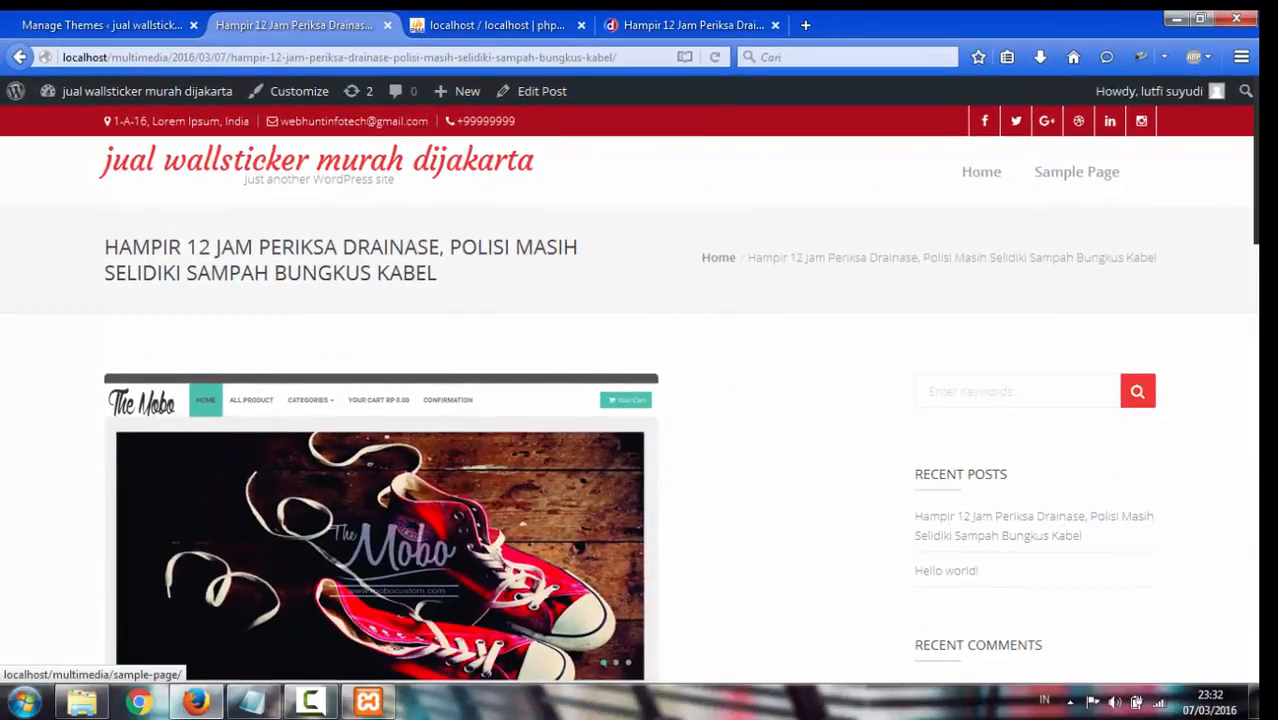
Review the drainage post in the Matrix design, close its tab, and return to the themes page
scroll(629, 396, "down", 1)
scroll(629, 396, "down", 10)
scroll(629, 396, "up", 6)
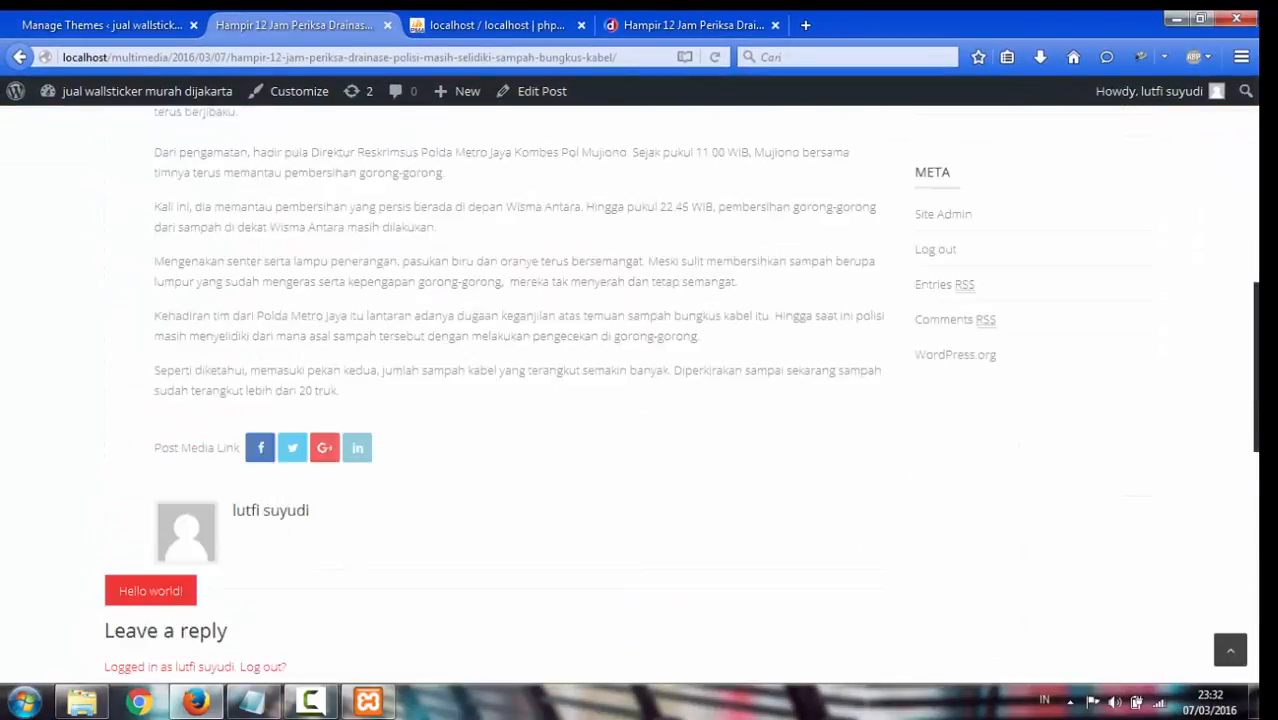
scroll(629, 396, "up", 5)
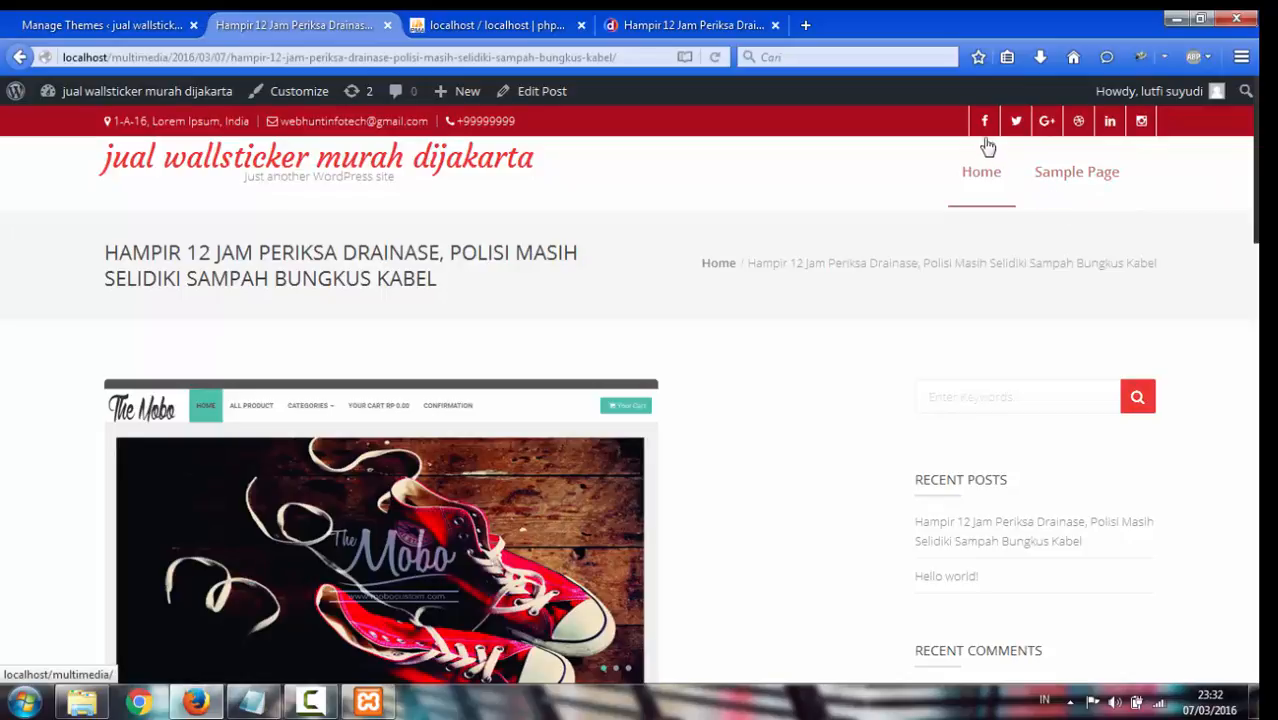
left_click(387, 25)
left_click(110, 22)
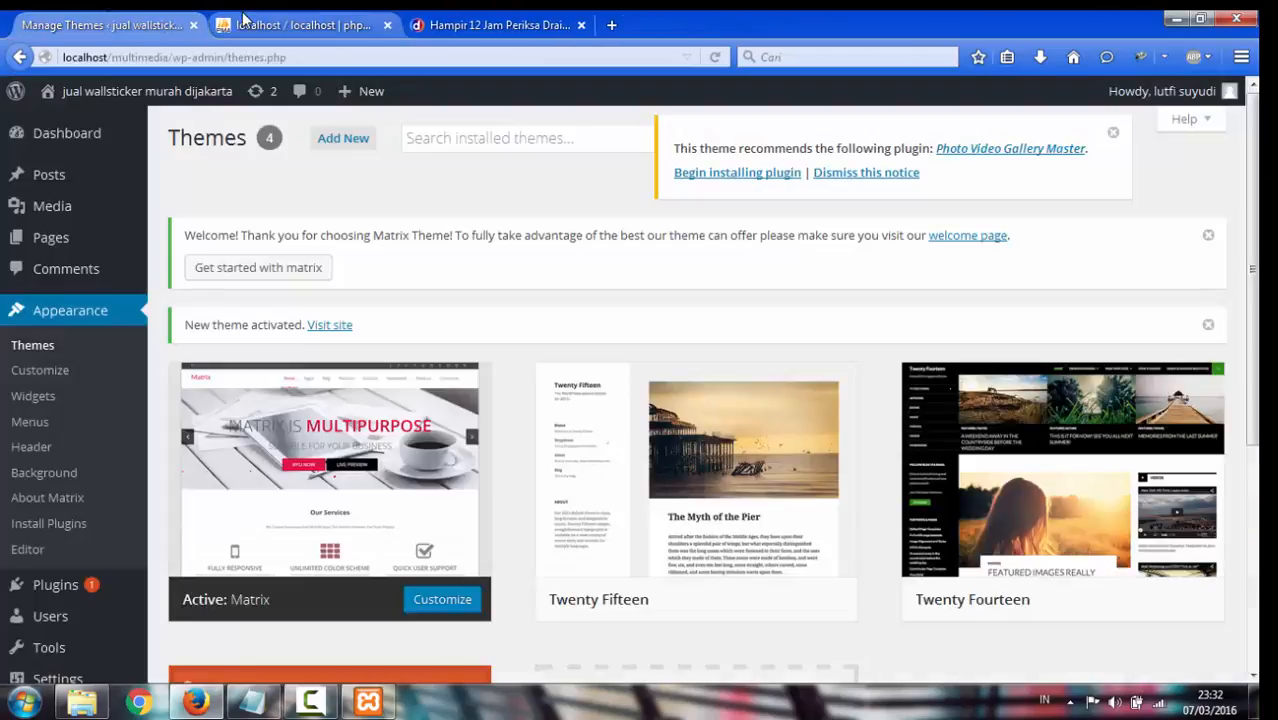